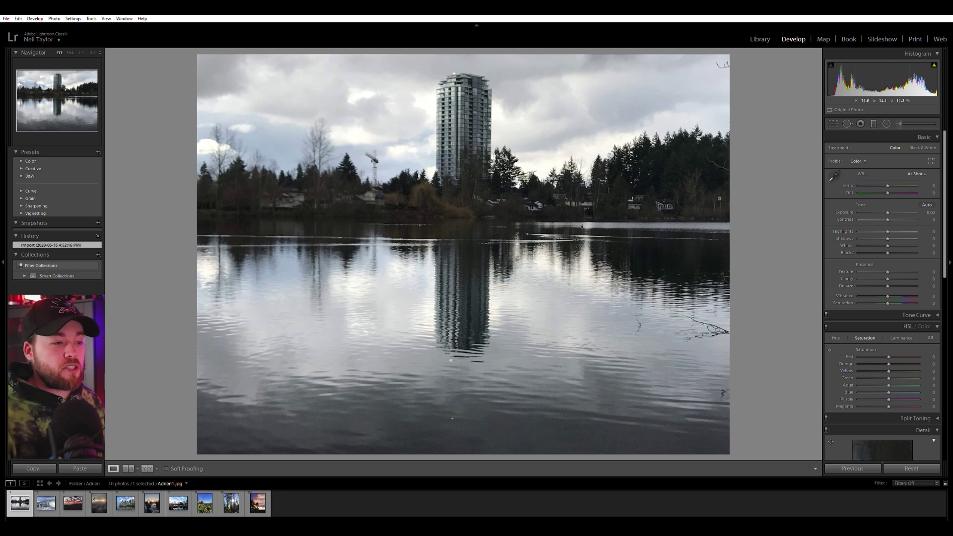
# Crop the lake photo to remove the dark water along its lower edge, and rotate it slightly to level the shoreline
pyautogui.click(834, 123)
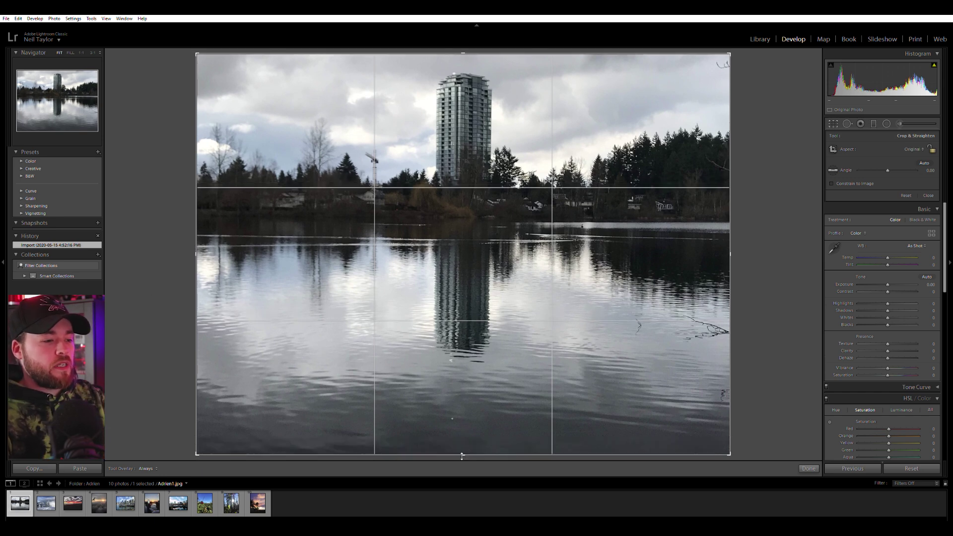
pyautogui.moveTo(461, 456)
pyautogui.mouseDown()
pyautogui.moveTo(466, 416)
pyautogui.moveTo(463, 451)
pyautogui.mouseUp()
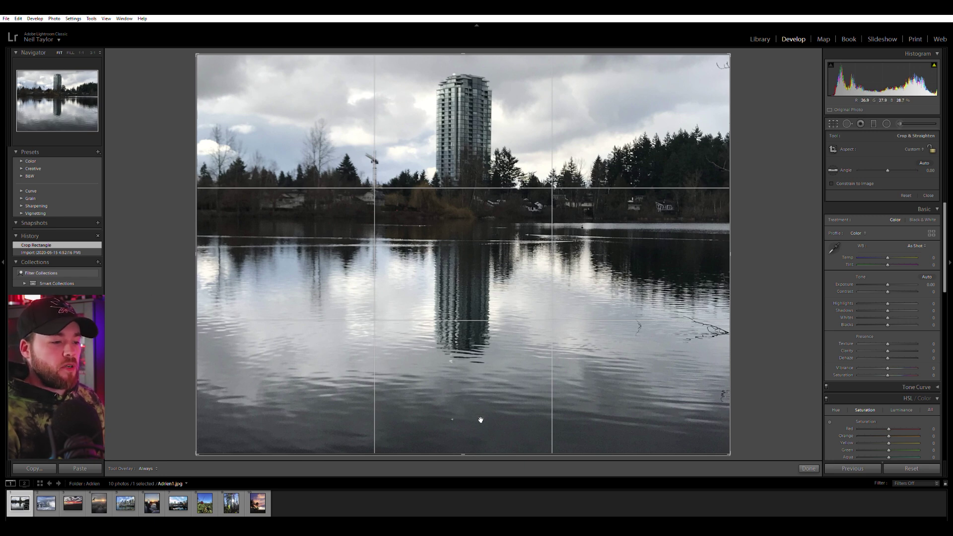
pyautogui.moveTo(466, 452); pyautogui.dragTo(539, 413)
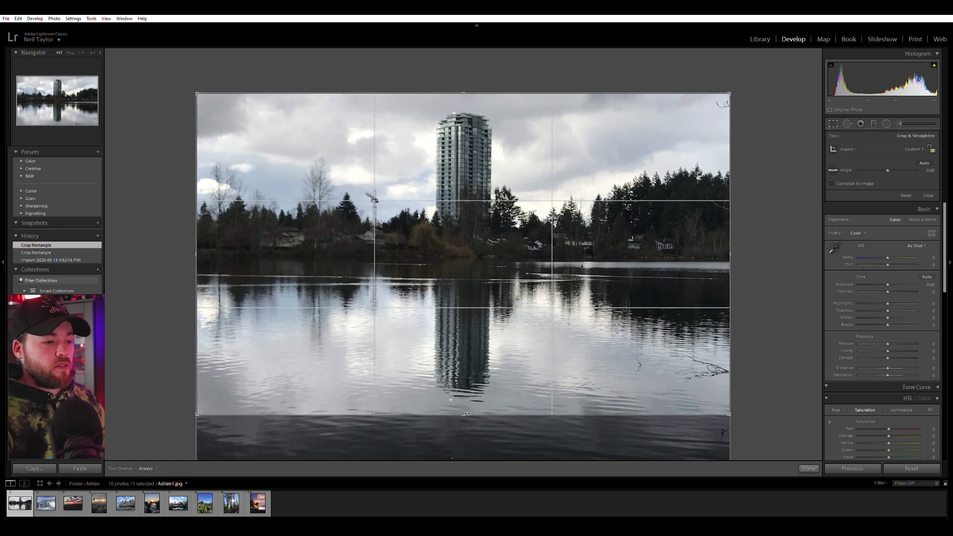
pyautogui.moveTo(466, 414); pyautogui.dragTo(466, 411)
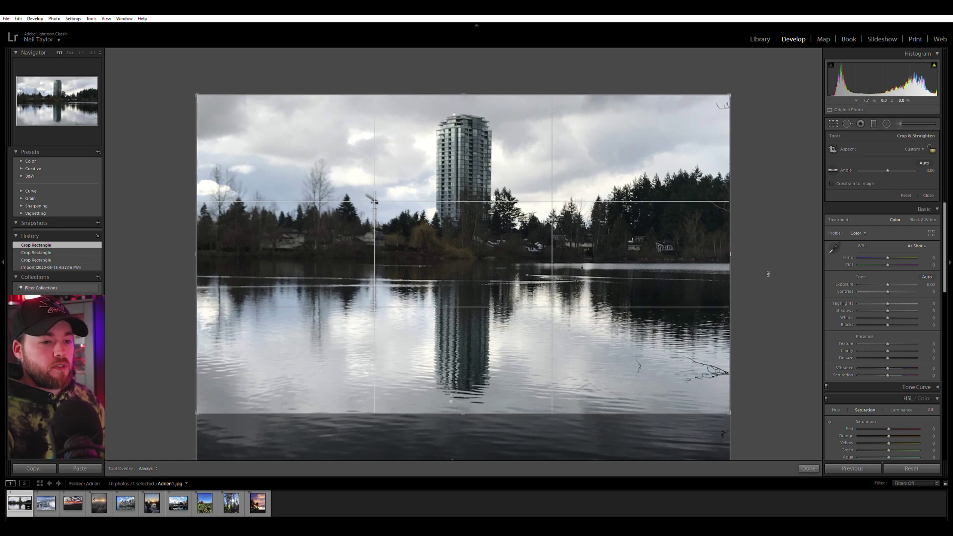
pyautogui.moveTo(781, 274); pyautogui.dragTo(791, 269)
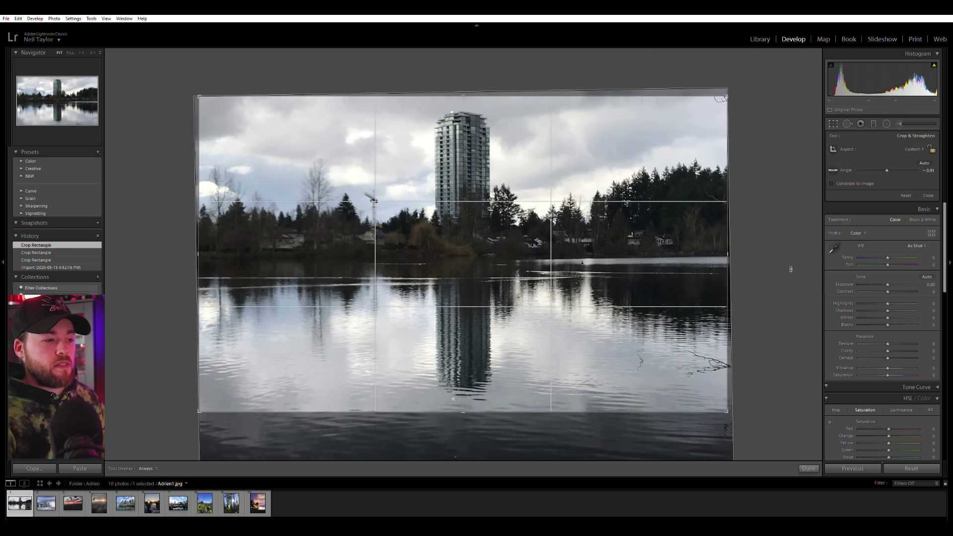
pyautogui.press('Return')
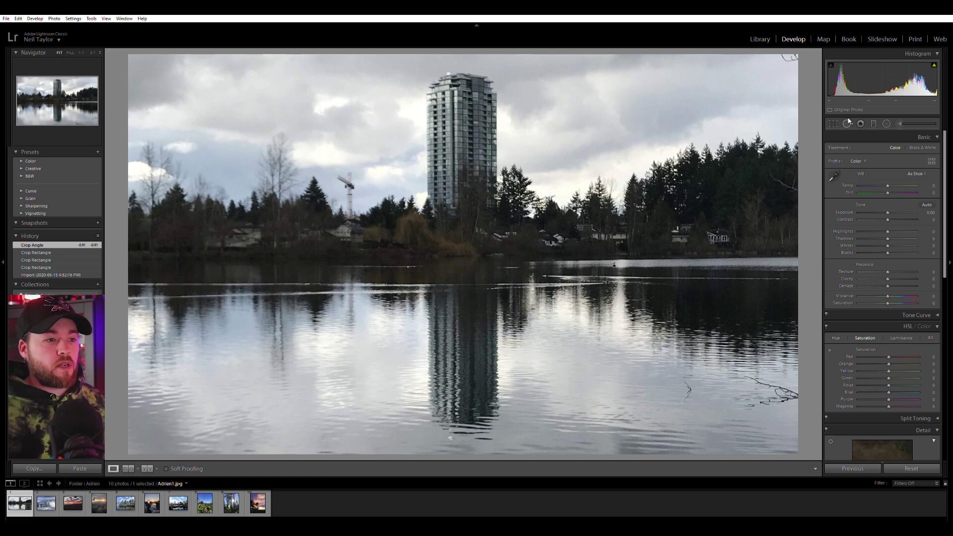
# Heal the stray branch in the upper-right corner of the sky with Spot Removal
pyautogui.moveTo(887, 238); pyautogui.dragTo(887, 237)
pyautogui.doubleClick(886, 237)
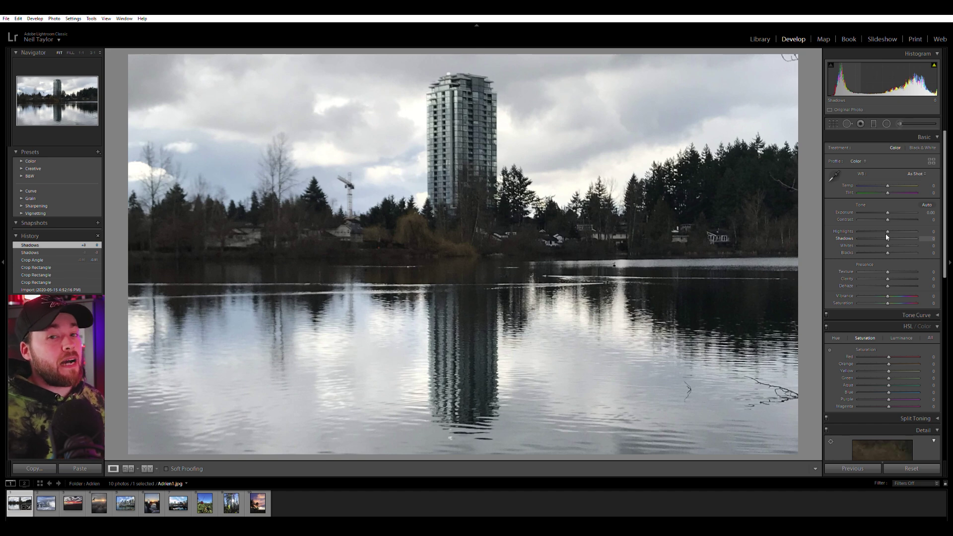
pyautogui.click(847, 123)
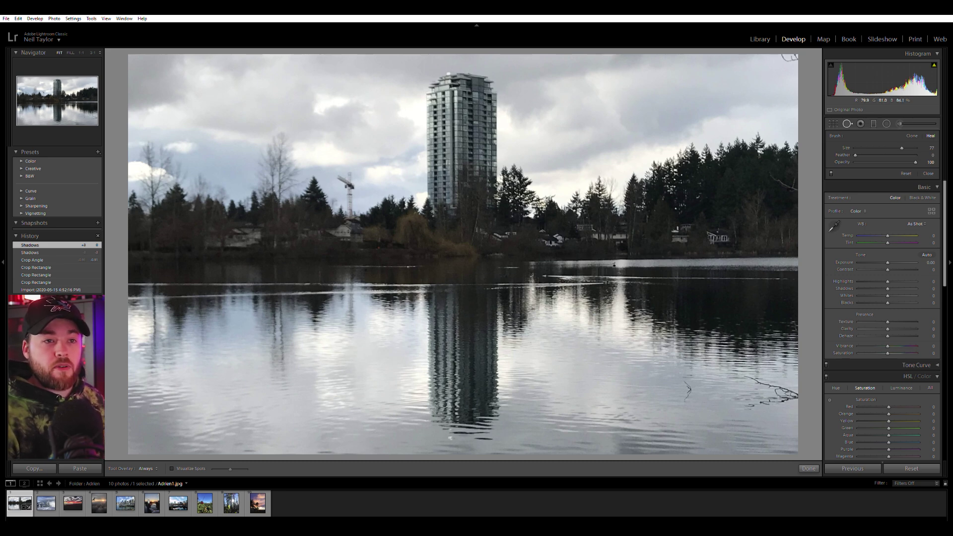
pyautogui.click(788, 62)
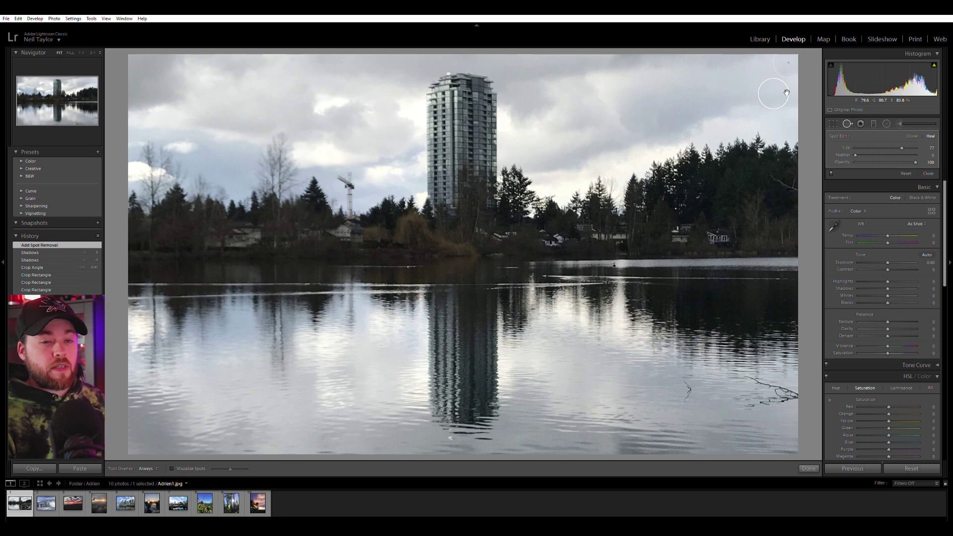
pyautogui.click(847, 123)
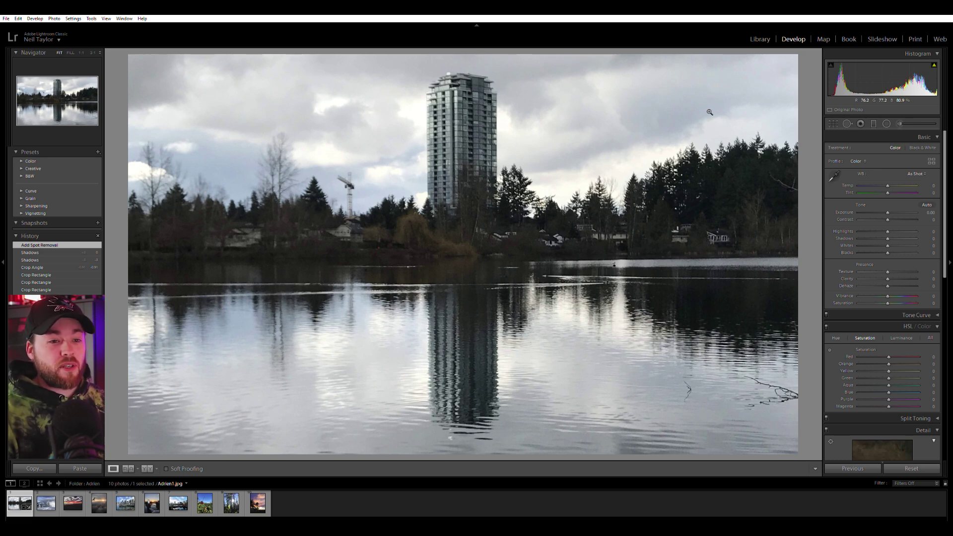
# Heal the branch over the trees at the photo's right edge, sampling from the dark trees just beside it
pyautogui.click(848, 123)
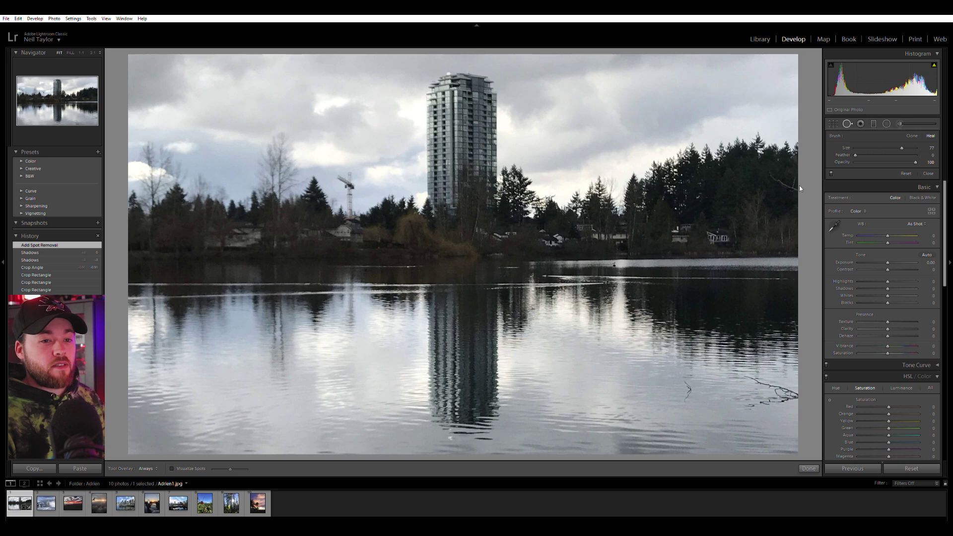
pyautogui.scroll(1, 789, 189)
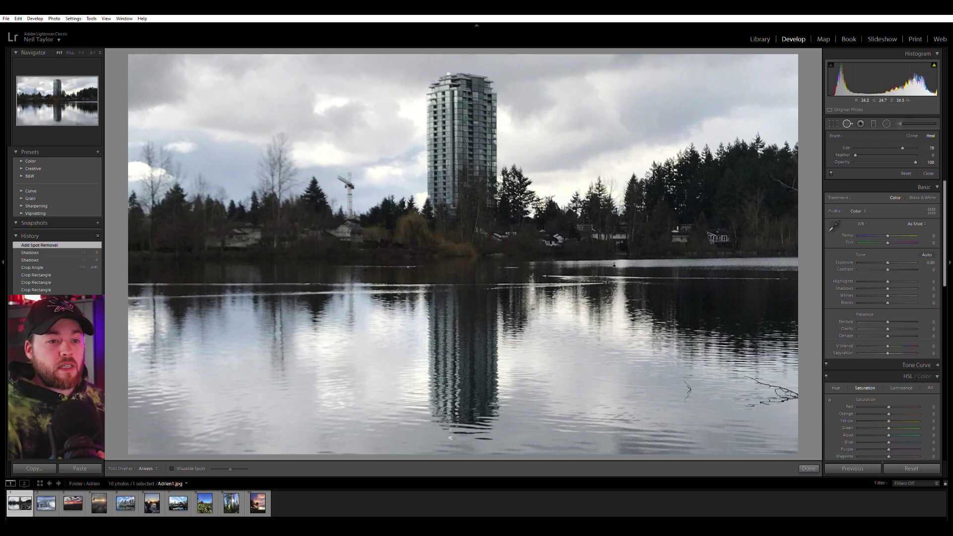
pyautogui.click(790, 180)
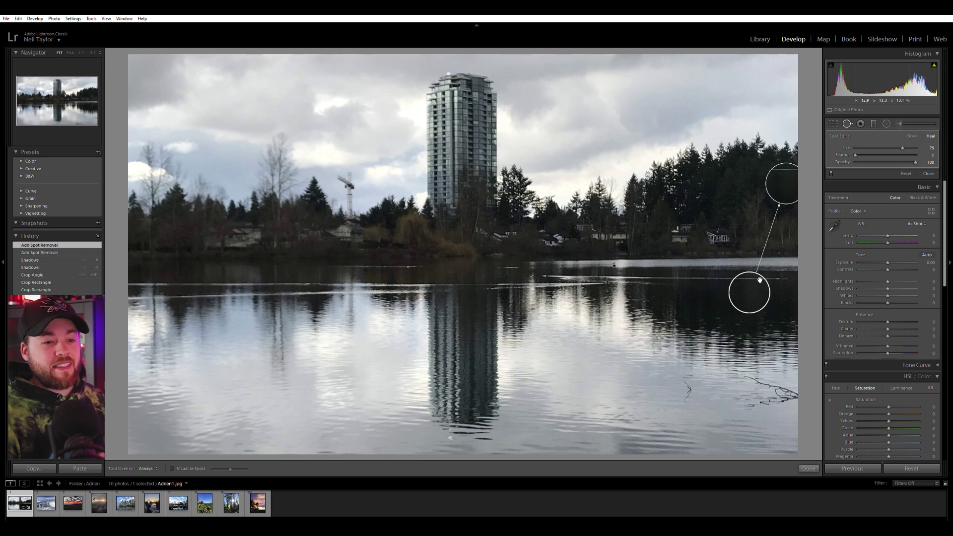
pyautogui.moveTo(754, 291); pyautogui.dragTo(751, 179)
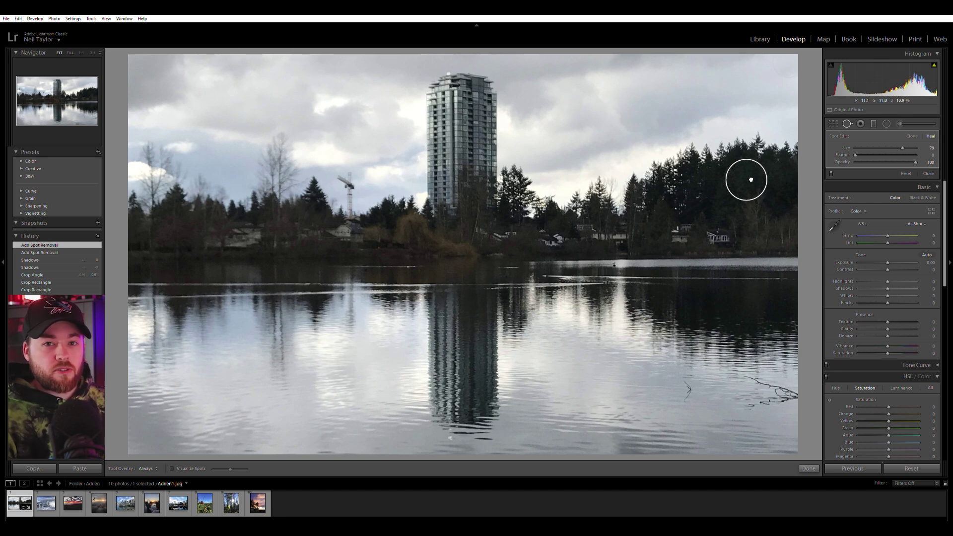
pyautogui.moveTo(752, 180); pyautogui.dragTo(740, 180)
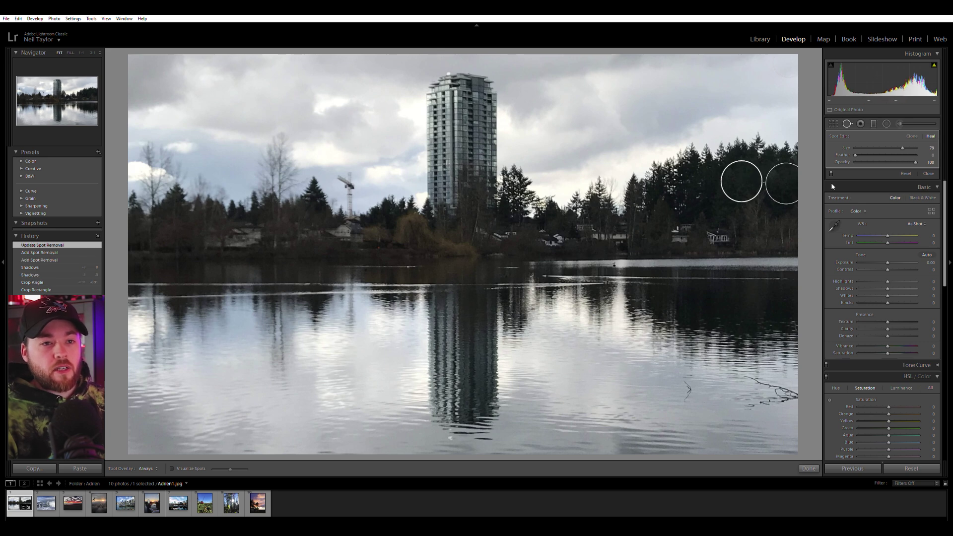
pyautogui.click(849, 123)
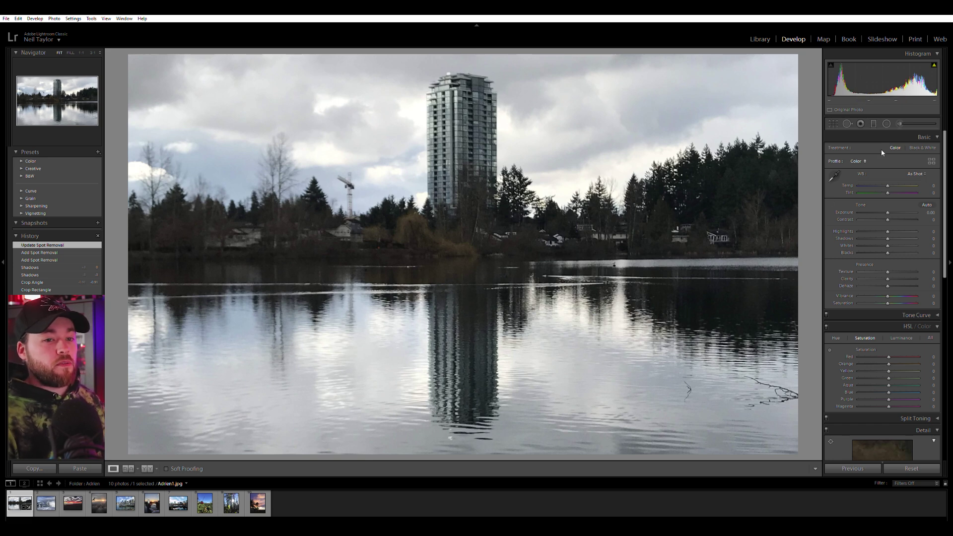
# Set the lake photo's Shadows to +34, Highlights to −95, Contrast to +26, Exposure to +0.23 and Vibrance to +38
pyautogui.moveTo(888, 238); pyautogui.dragTo(899, 235)
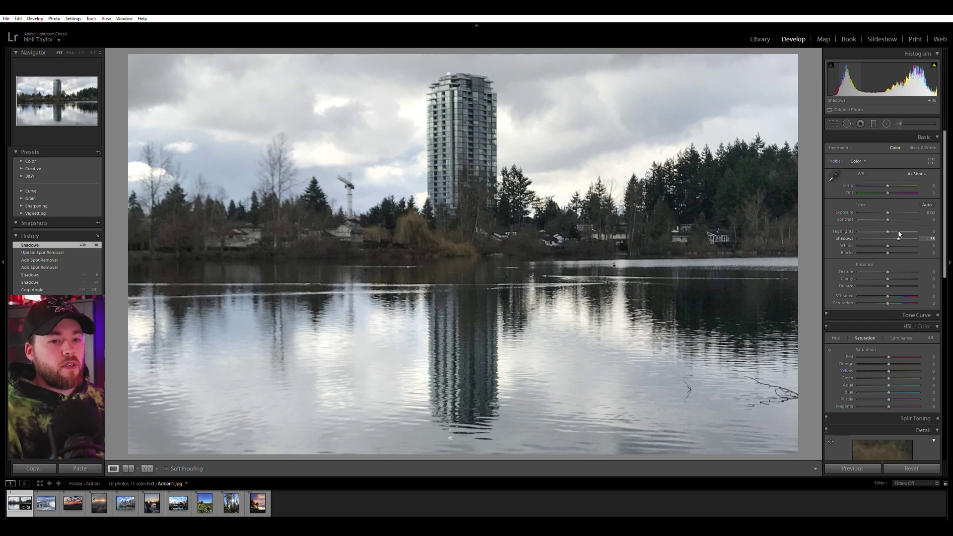
pyautogui.moveTo(900, 234); pyautogui.dragTo(898, 236)
pyautogui.moveTo(889, 231); pyautogui.dragTo(890, 209)
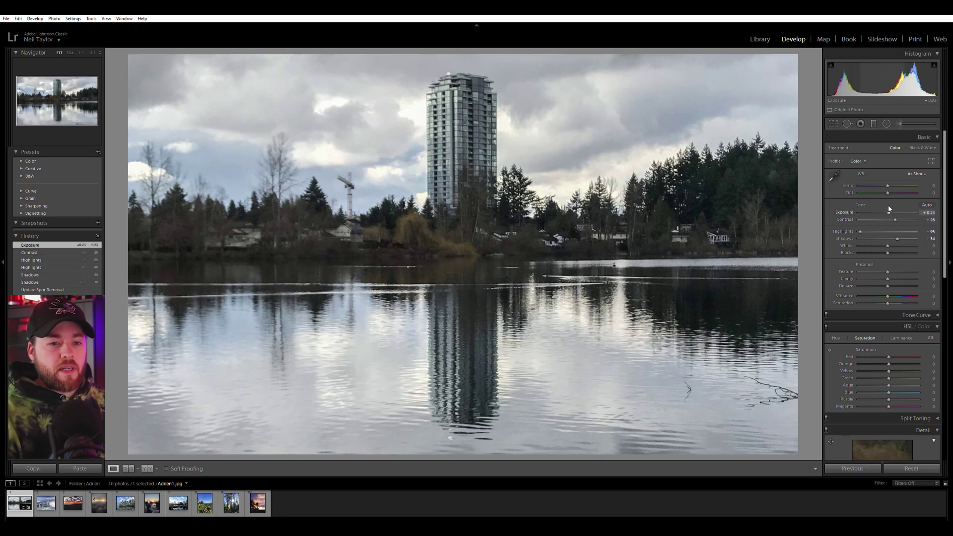
pyautogui.moveTo(902, 293); pyautogui.dragTo(899, 296)
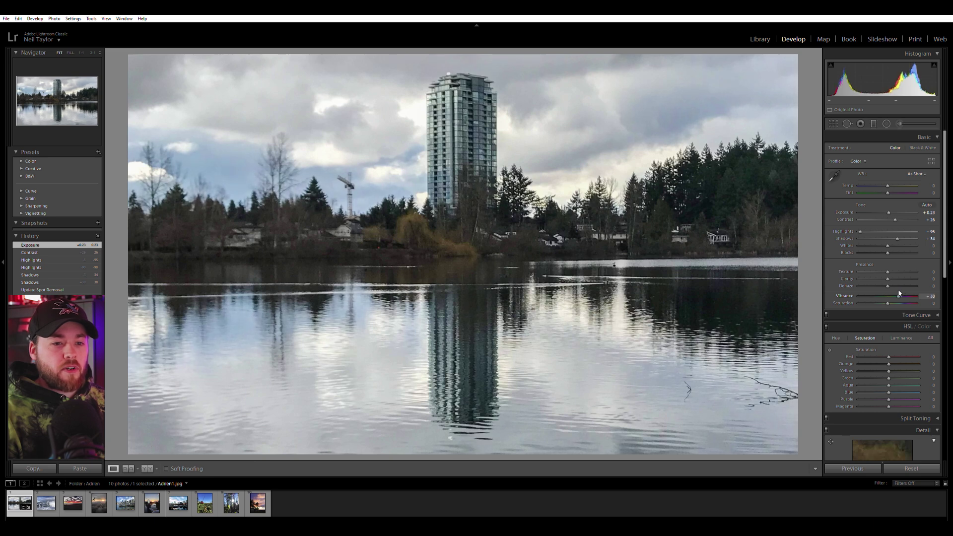
pyautogui.moveTo(889, 183); pyautogui.dragTo(890, 184)
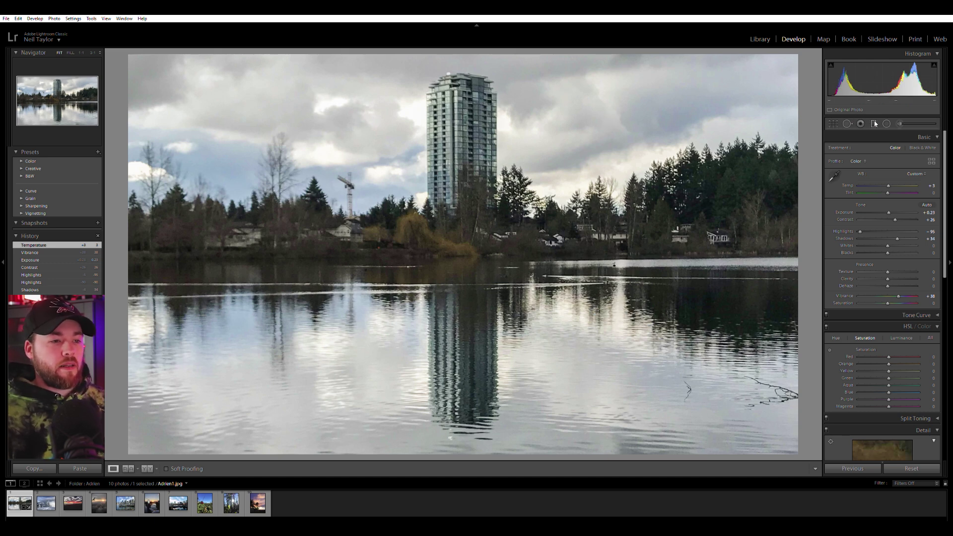
pyautogui.doubleClick(889, 184)
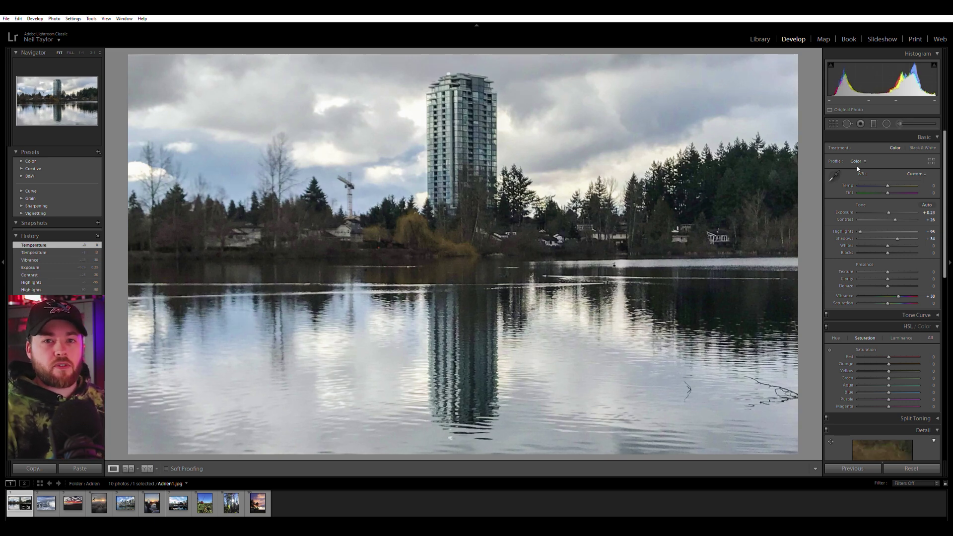
# Open the next photo, Adrien2.jpg, and examine the detail of its snow-covered trees up close
pyautogui.press('Right')
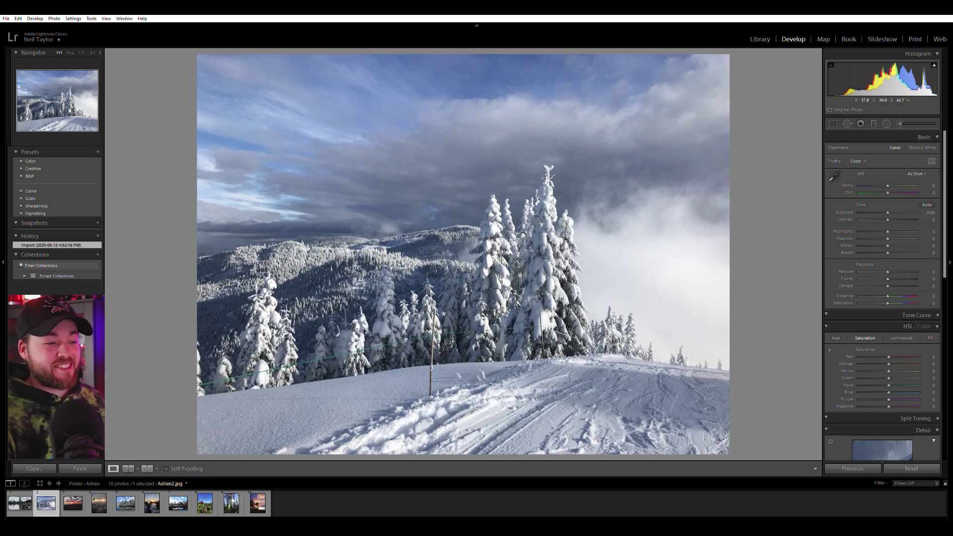
pyautogui.click(523, 265)
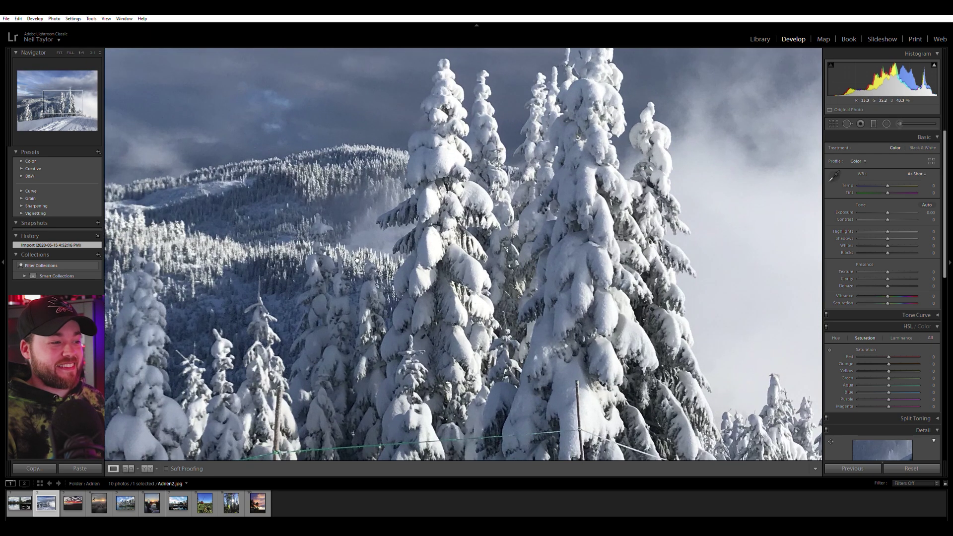
pyautogui.moveTo(357, 259); pyautogui.dragTo(607, 219)
pyautogui.moveTo(391, 226); pyautogui.dragTo(486, 223)
pyautogui.click(487, 223)
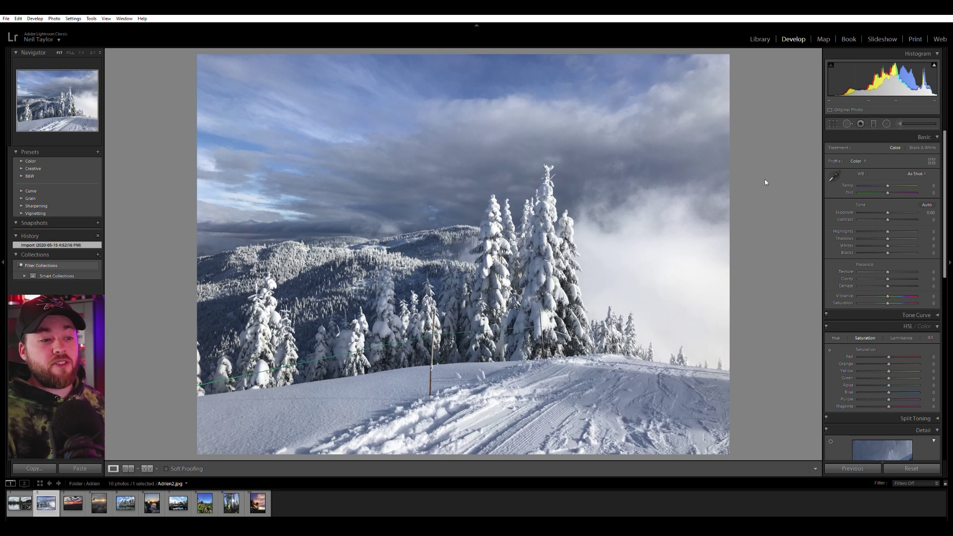
pyautogui.click(497, 230)
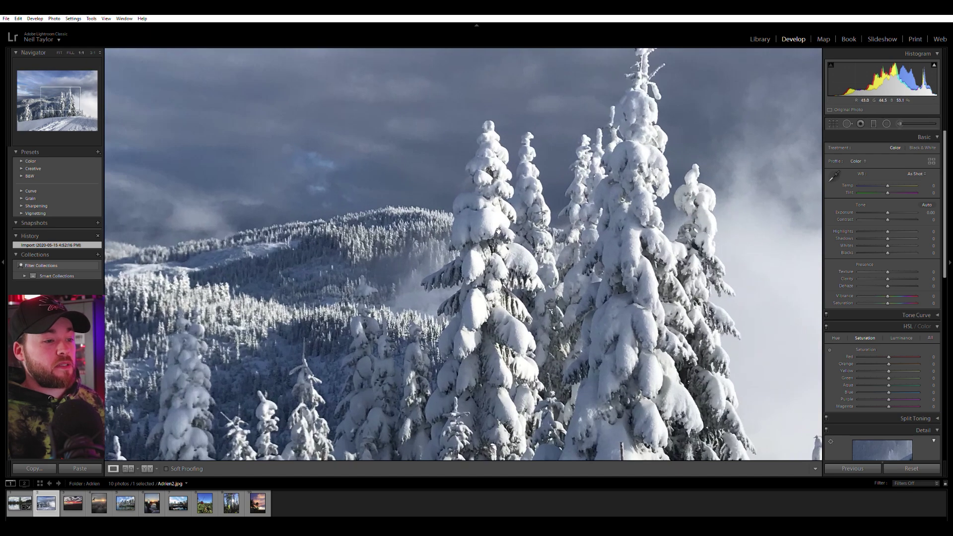
pyautogui.click(466, 237)
# Crop the snowy mountain photo to trim a strip of sky above and some of the snow in the foreground
pyautogui.press('r')
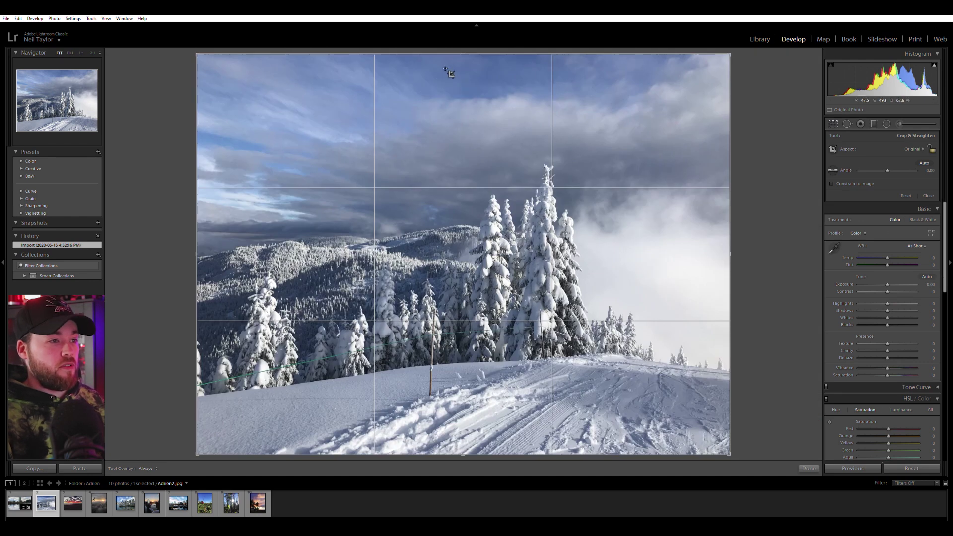
pyautogui.moveTo(462, 49); pyautogui.dragTo(457, 79)
pyautogui.moveTo(473, 145); pyautogui.dragTo(474, 182)
pyautogui.moveTo(463, 81); pyautogui.dragTo(463, 80)
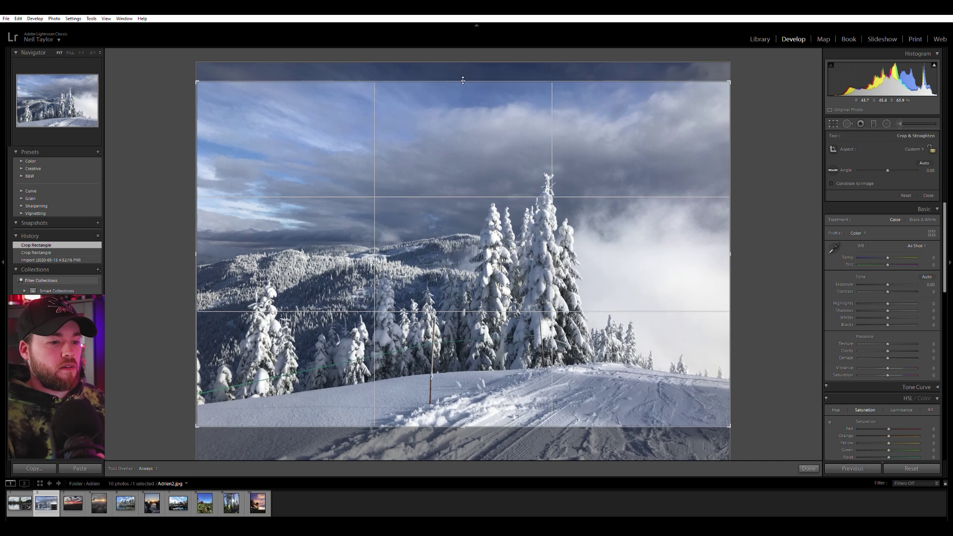
pyautogui.press('Return')
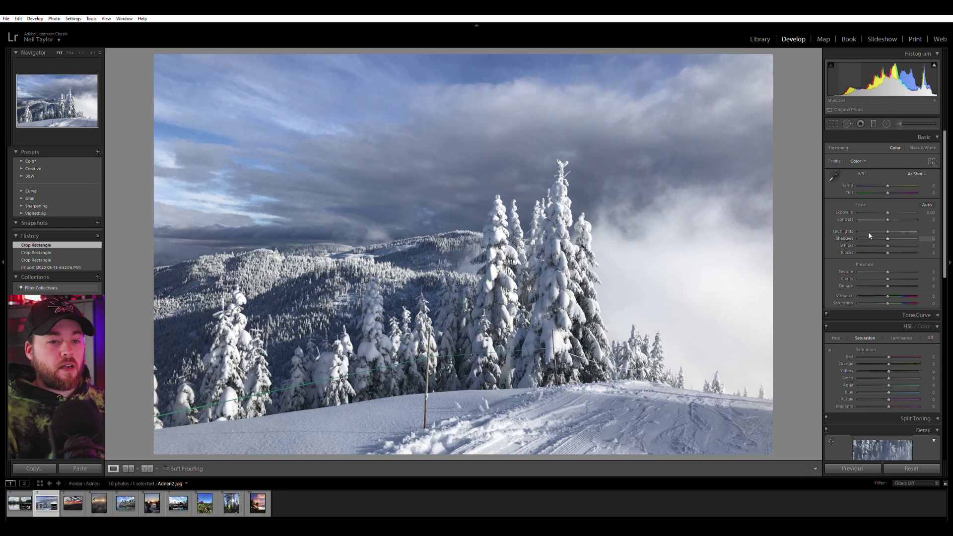
# Set the snow photo's Highlights to −45, Contrast to +46, Vibrance to +19 and Temperature to +5
pyautogui.moveTo(888, 232)
pyautogui.mouseDown()
pyautogui.moveTo(850, 231)
pyautogui.moveTo(878, 230)
pyautogui.mouseUp()
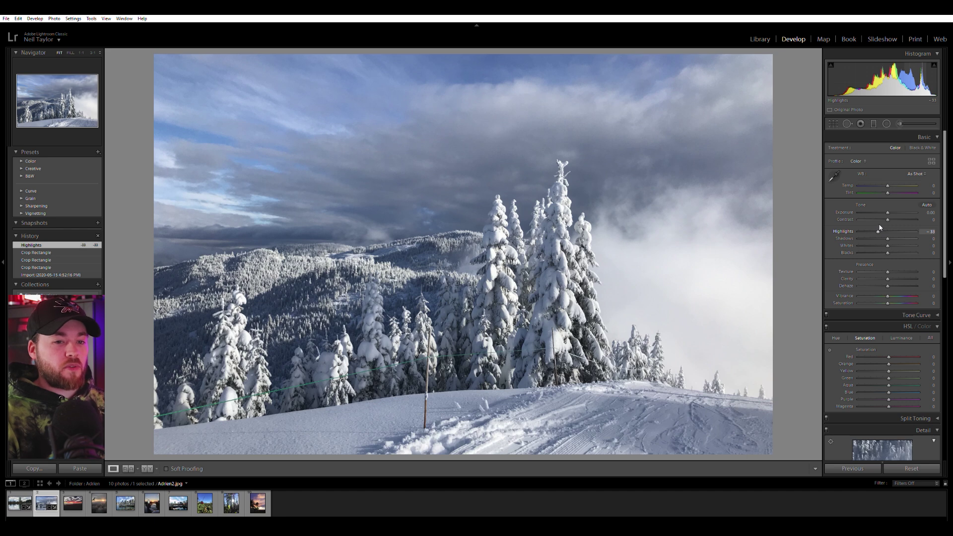
pyautogui.moveTo(880, 228); pyautogui.dragTo(903, 216)
pyautogui.moveTo(889, 296); pyautogui.dragTo(894, 294)
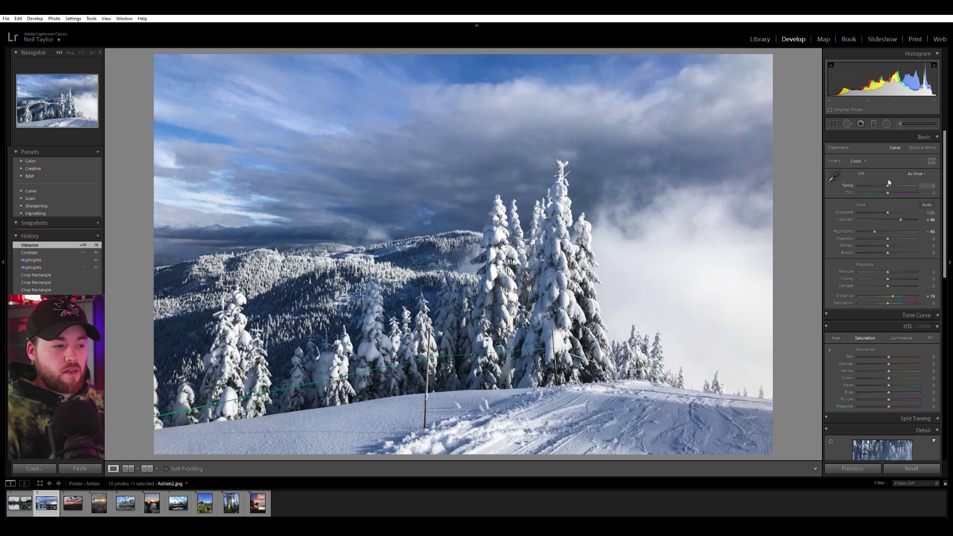
pyautogui.moveTo(889, 184); pyautogui.dragTo(891, 183)
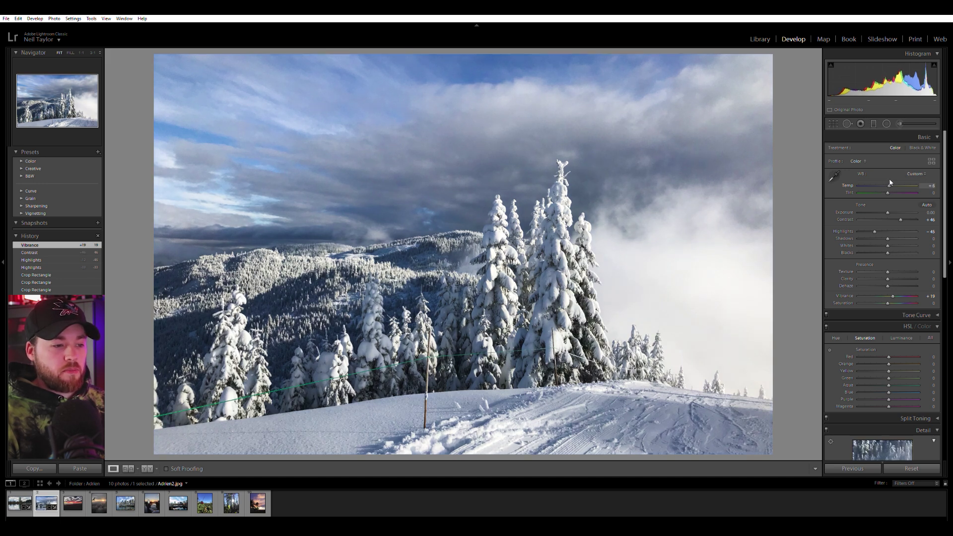
pyautogui.moveTo(891, 183); pyautogui.dragTo(890, 182)
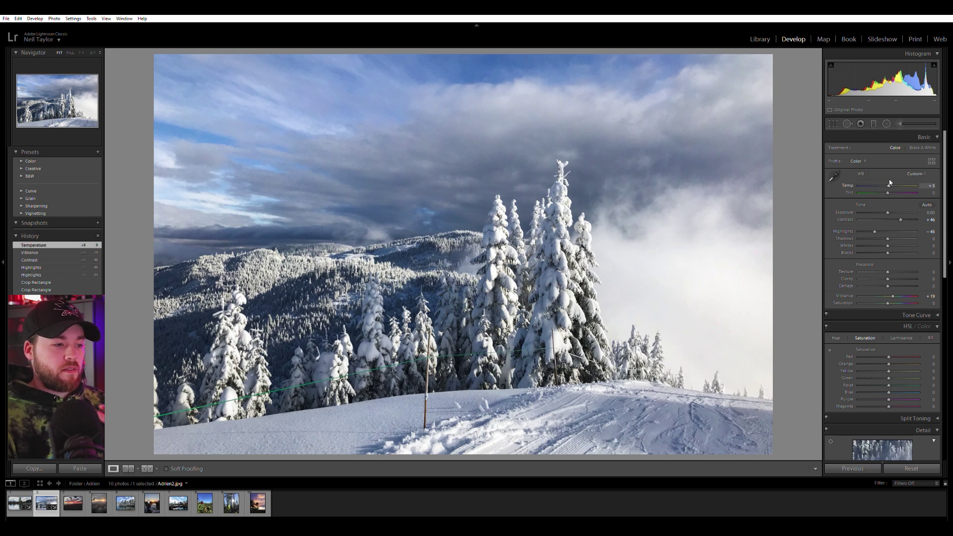
# Add a graduated filter with Exposure −1.21 over the snow photo's sky, fading from the upper clouds down to the mountain ridge
pyautogui.click(875, 123)
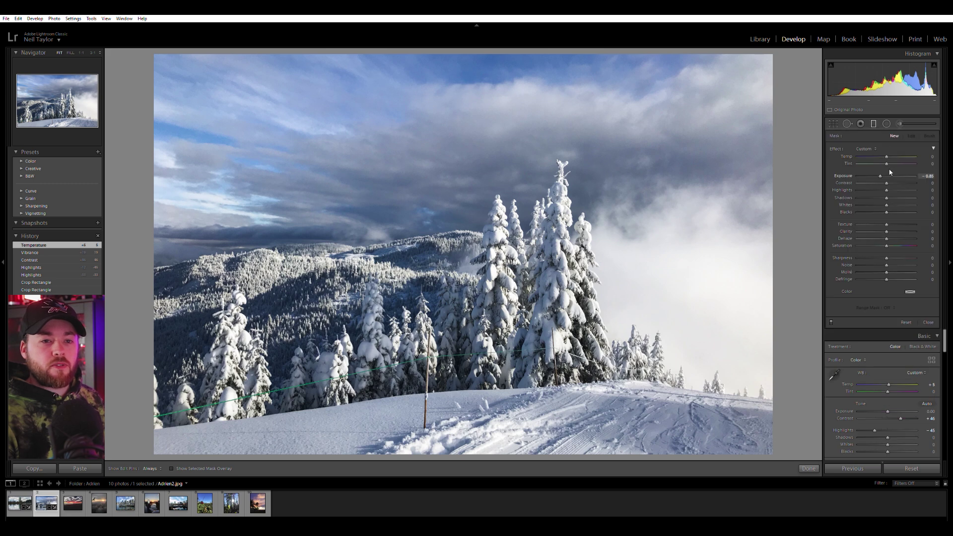
pyautogui.moveTo(880, 174); pyautogui.dragTo(889, 176)
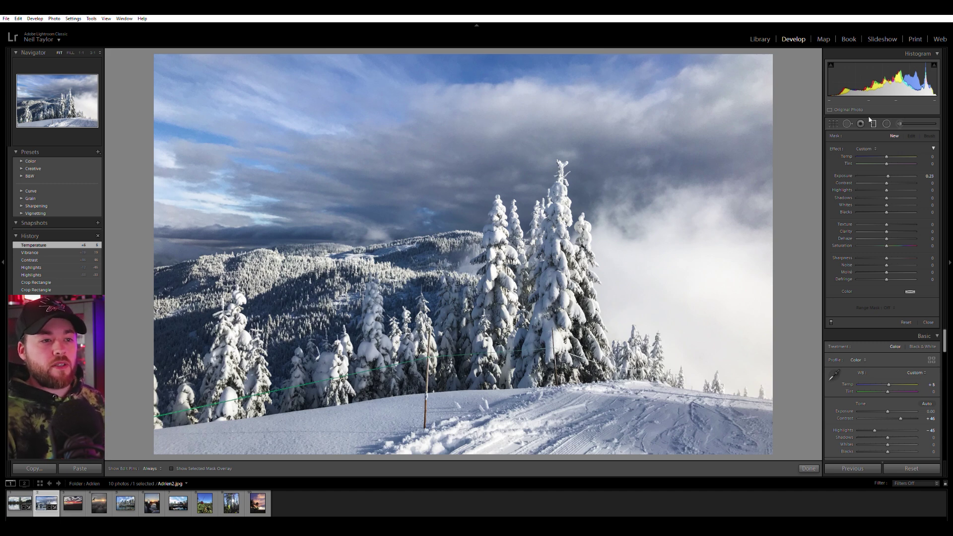
pyautogui.moveTo(888, 173)
pyautogui.mouseDown()
pyautogui.moveTo(881, 174)
pyautogui.moveTo(892, 175)
pyautogui.mouseUp()
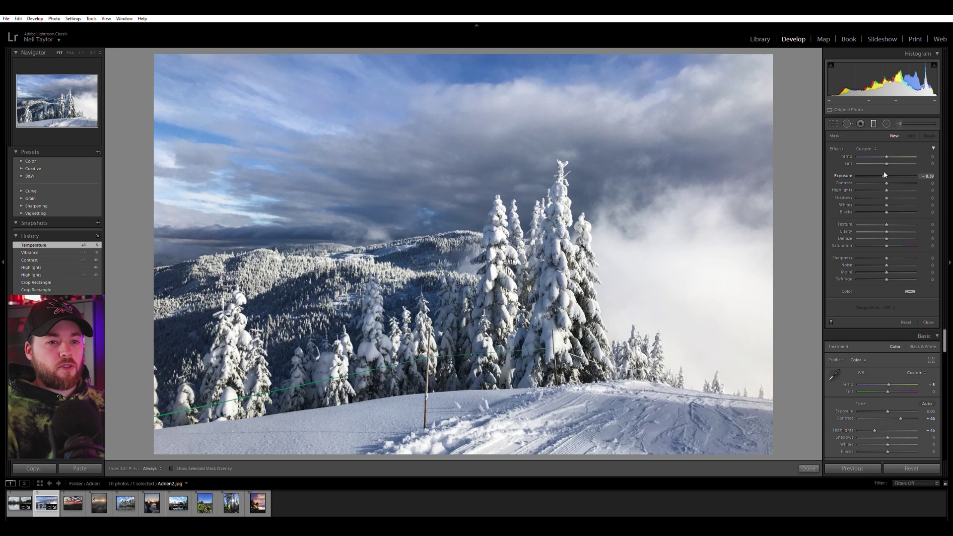
pyautogui.moveTo(883, 173); pyautogui.dragTo(878, 174)
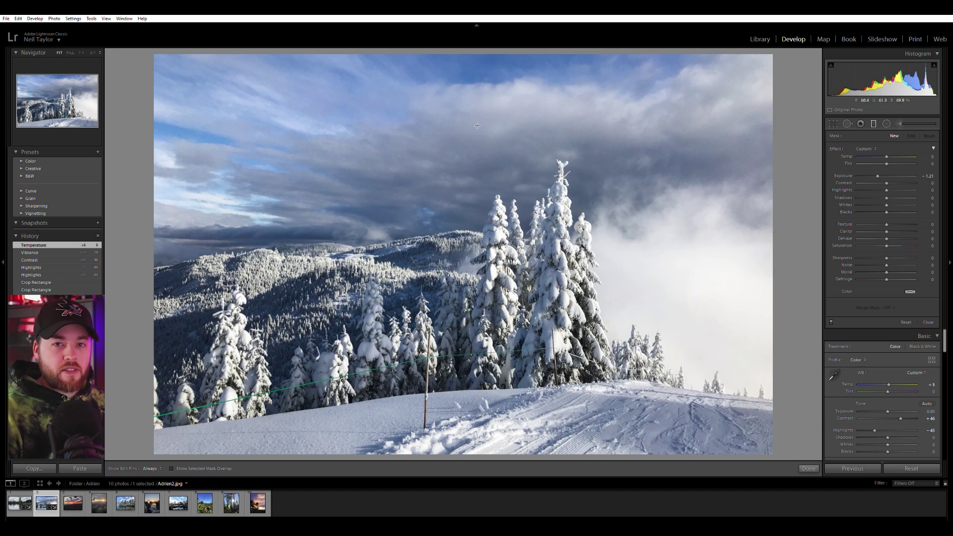
pyautogui.moveTo(486, 93); pyautogui.dragTo(497, 226)
# Set the sky filter's Highlights to −32 and Contrast to 38, then finish the graduated filter
pyautogui.moveTo(881, 188); pyautogui.dragTo(871, 189)
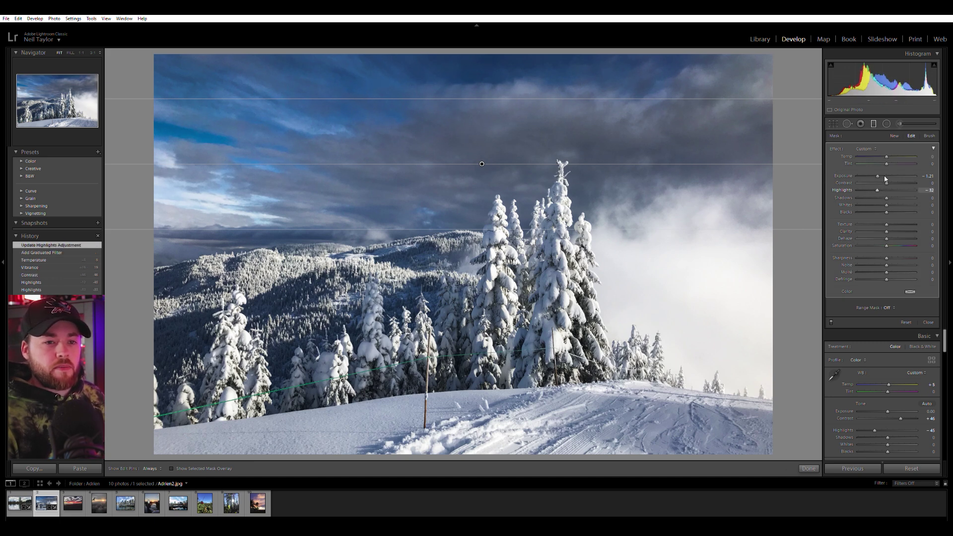
pyautogui.moveTo(880, 172); pyautogui.dragTo(878, 173)
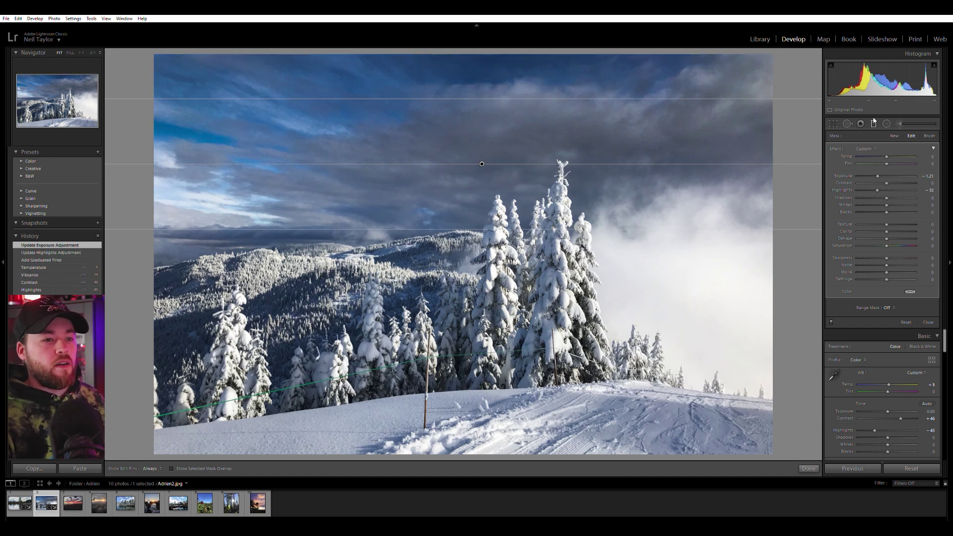
pyautogui.moveTo(888, 183); pyautogui.dragTo(897, 179)
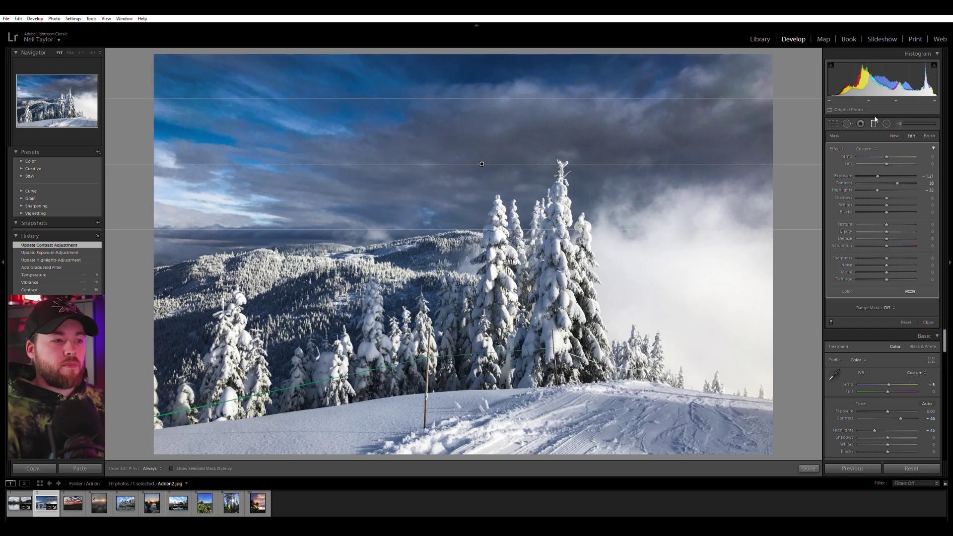
pyautogui.press('m')
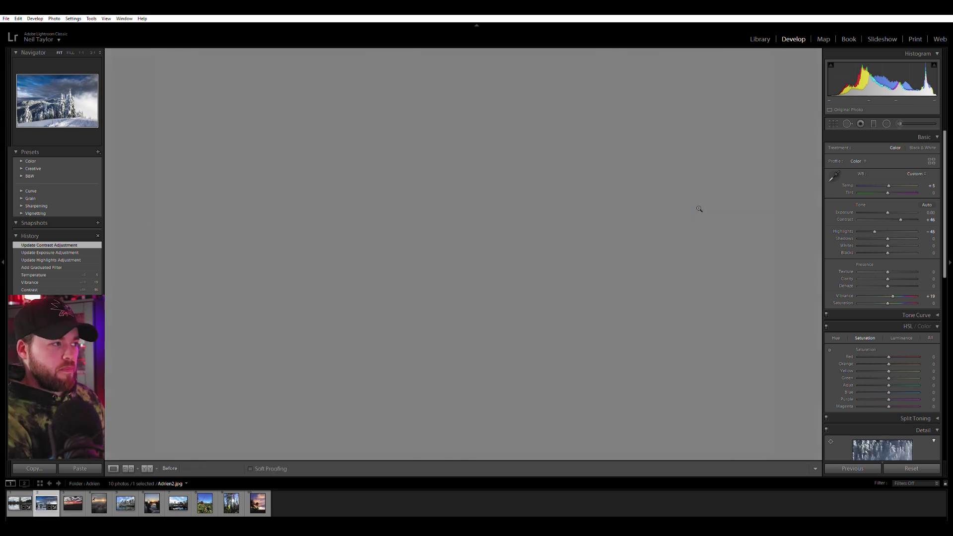
# Compare the snow photo before and after the edits several times
pyautogui.press('\\')
pyautogui.press('\\')
pyautogui.press('\\')
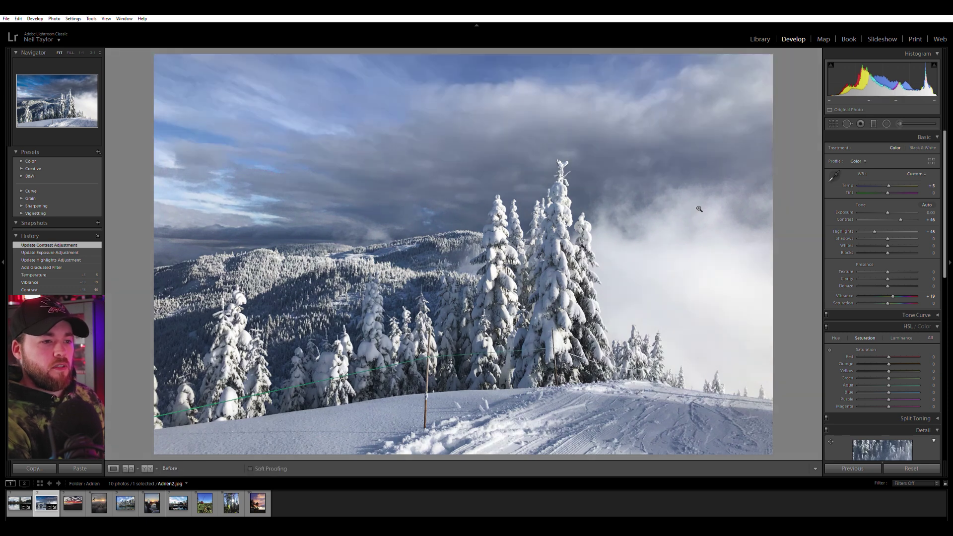
pyautogui.press('\\')
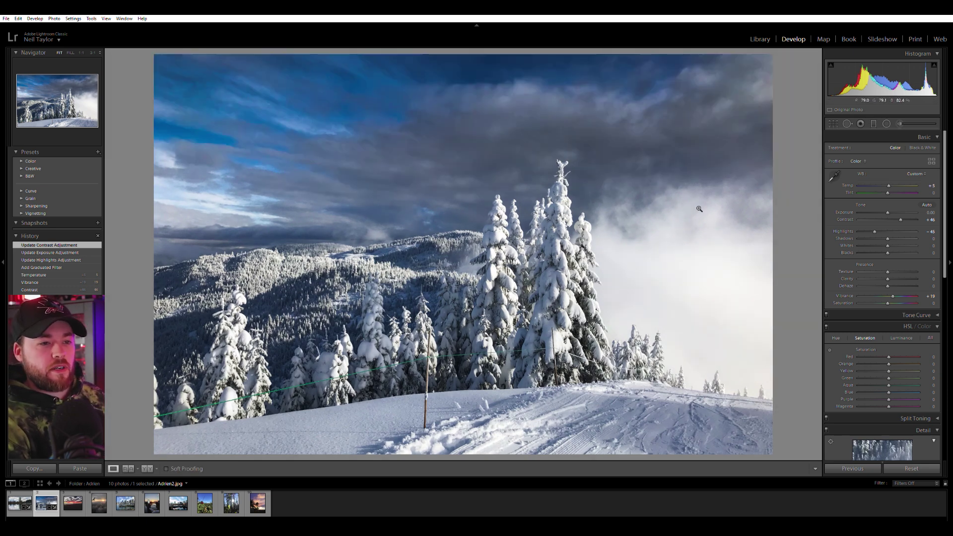
pyautogui.press('\\')
pyautogui.press('\\')
pyautogui.press('\\')
pyautogui.press('\\')
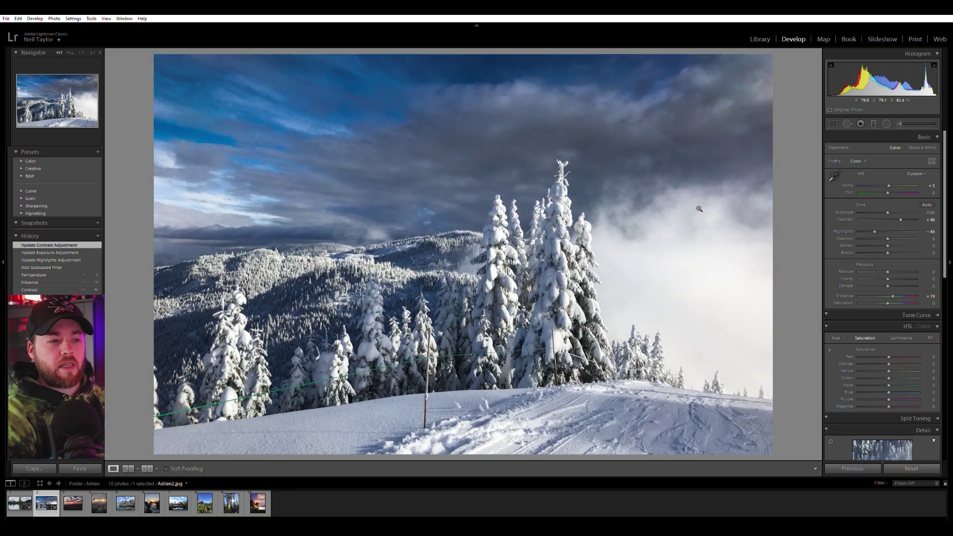
# Open the next photo, Adrien3.jpg, and straighten its sea horizon with a crop angle of 0.94
pyautogui.click(83, 500)
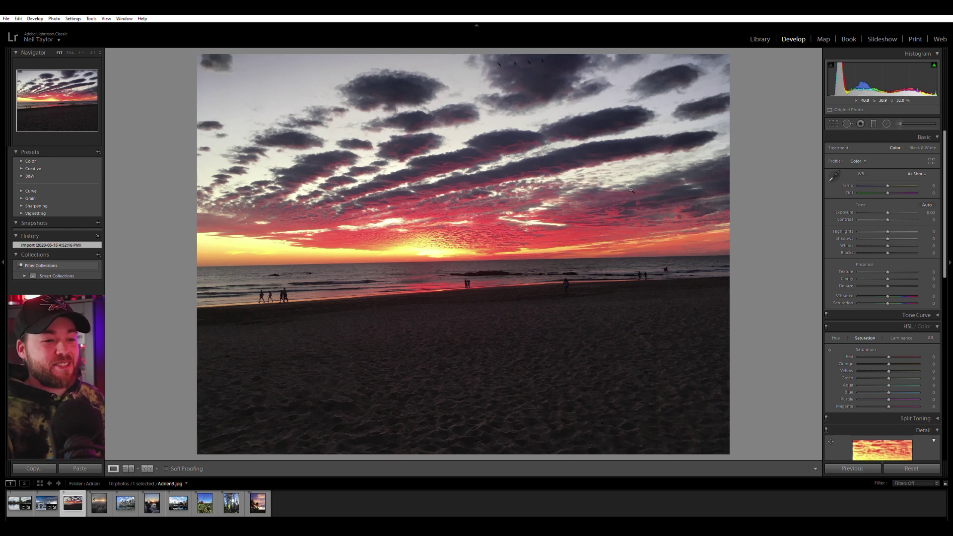
pyautogui.click(833, 124)
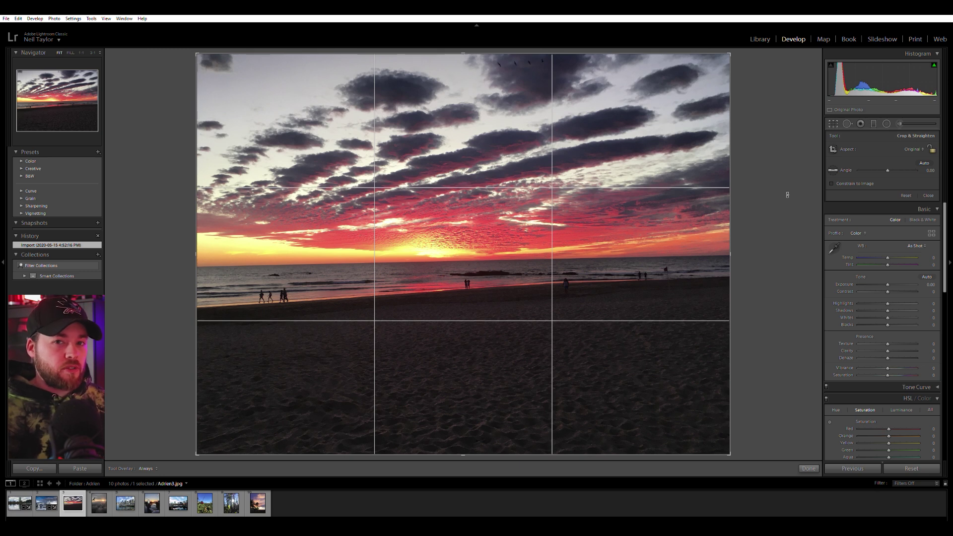
pyautogui.moveTo(803, 190)
pyautogui.mouseDown()
pyautogui.moveTo(803, 202)
pyautogui.moveTo(811, 195)
pyautogui.mouseUp()
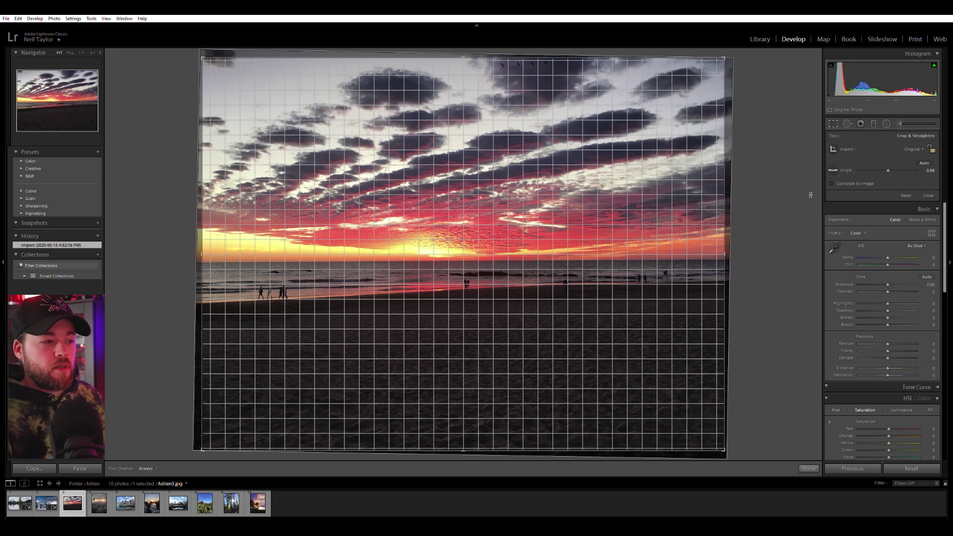
pyautogui.moveTo(811, 195); pyautogui.dragTo(810, 196)
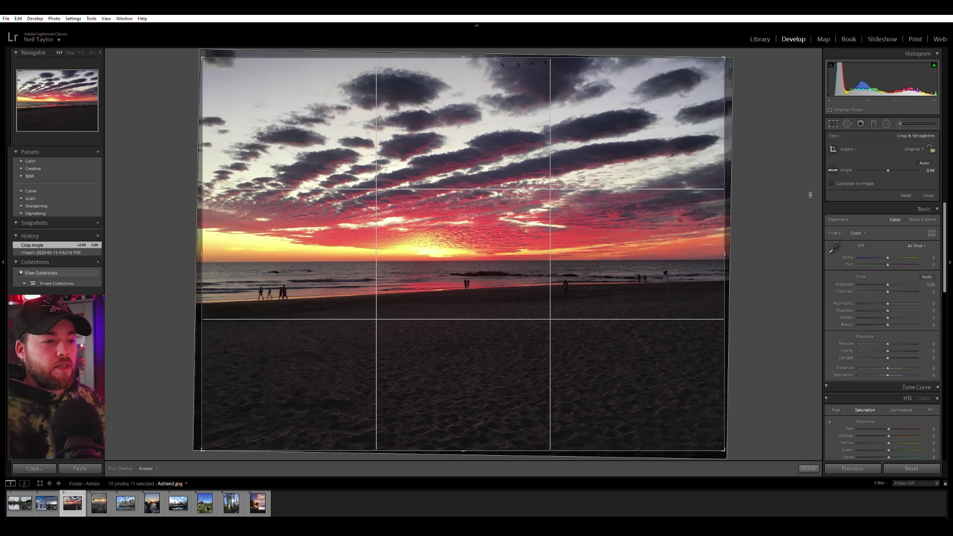
pyautogui.press('Return')
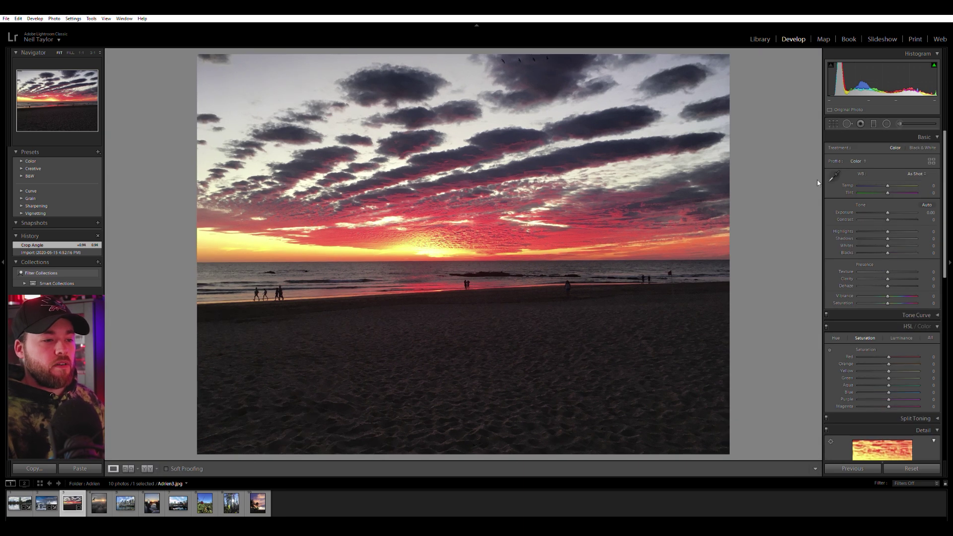
# Crop away the lower strip of dark sand in the sunset photo and fine-tune the rotation to level the horizon
pyautogui.click(837, 124)
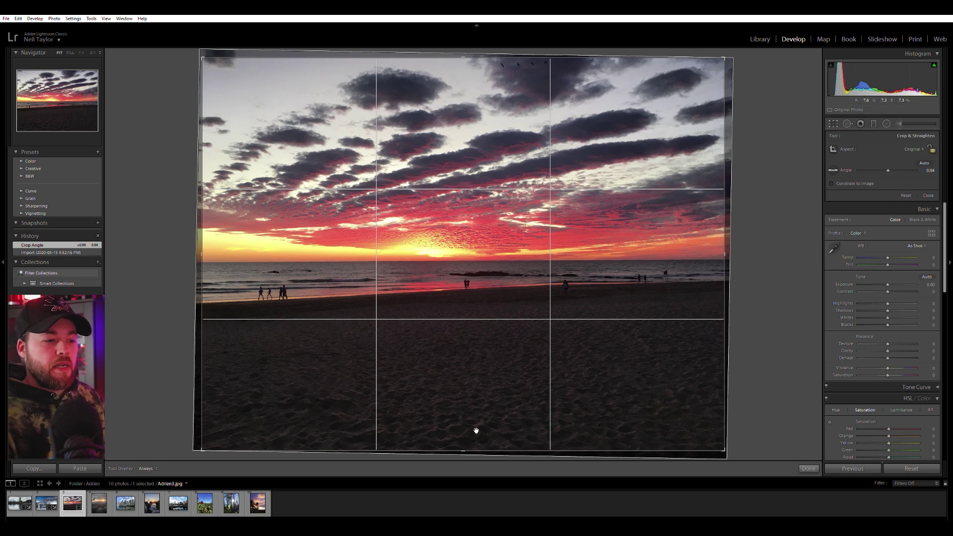
pyautogui.moveTo(467, 450); pyautogui.dragTo(531, 406)
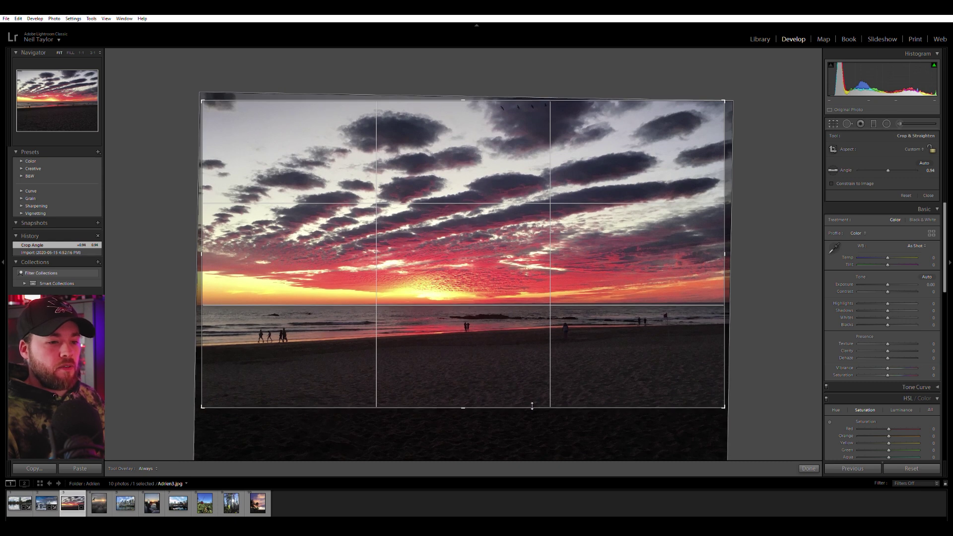
pyautogui.moveTo(770, 337); pyautogui.dragTo(776, 336)
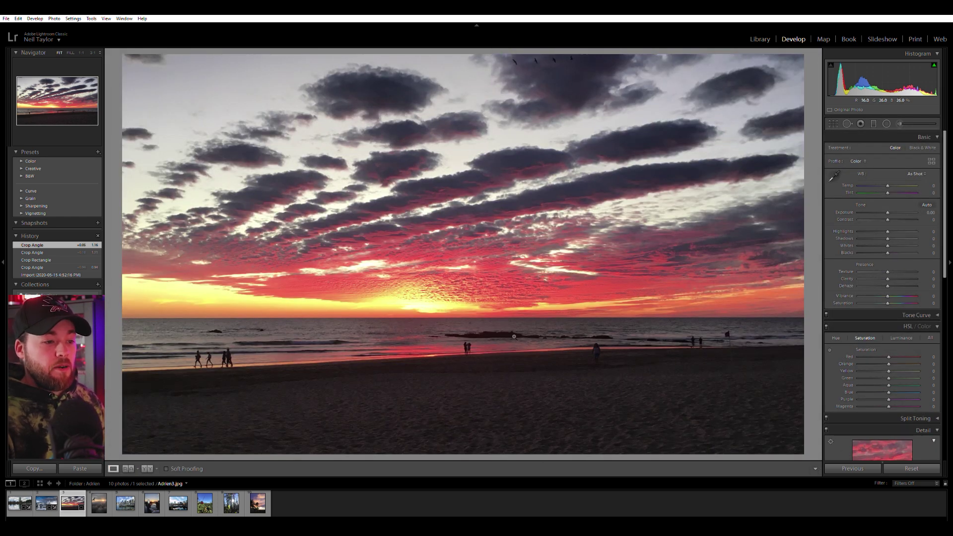
# Set the sunset photo's Contrast to +21, Vibrance to +42 and Shadows to +33
pyautogui.moveTo(889, 239); pyautogui.dragTo(894, 219)
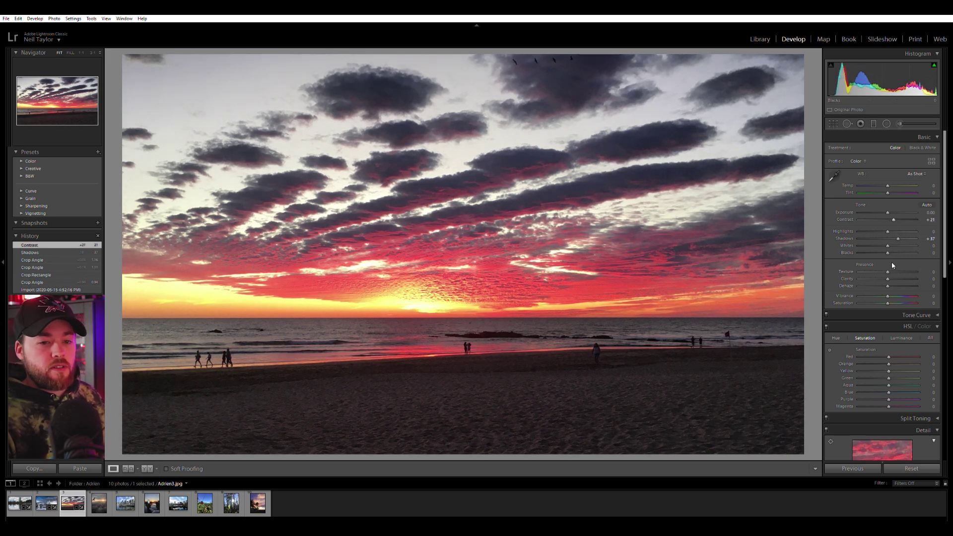
pyautogui.moveTo(888, 296); pyautogui.dragTo(899, 296)
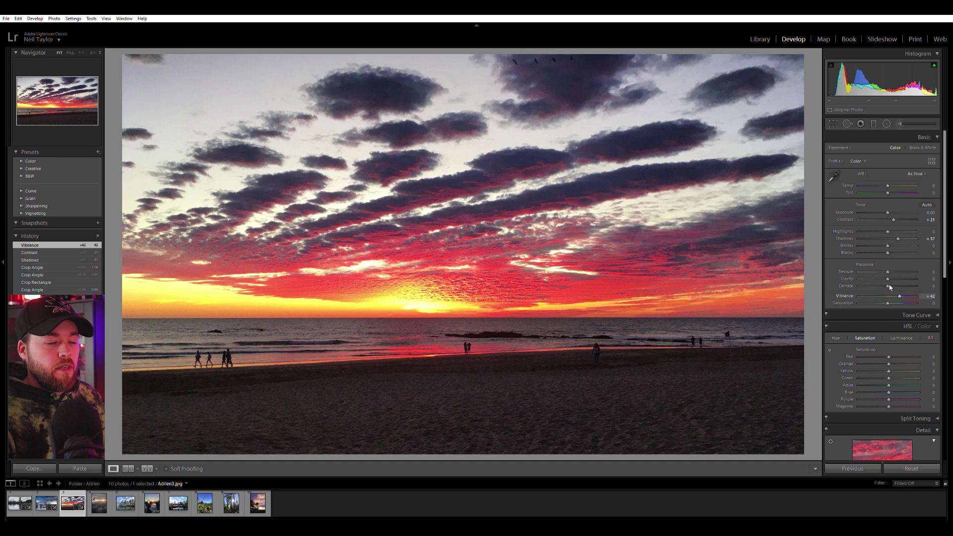
pyautogui.moveTo(898, 238); pyautogui.dragTo(896, 235)
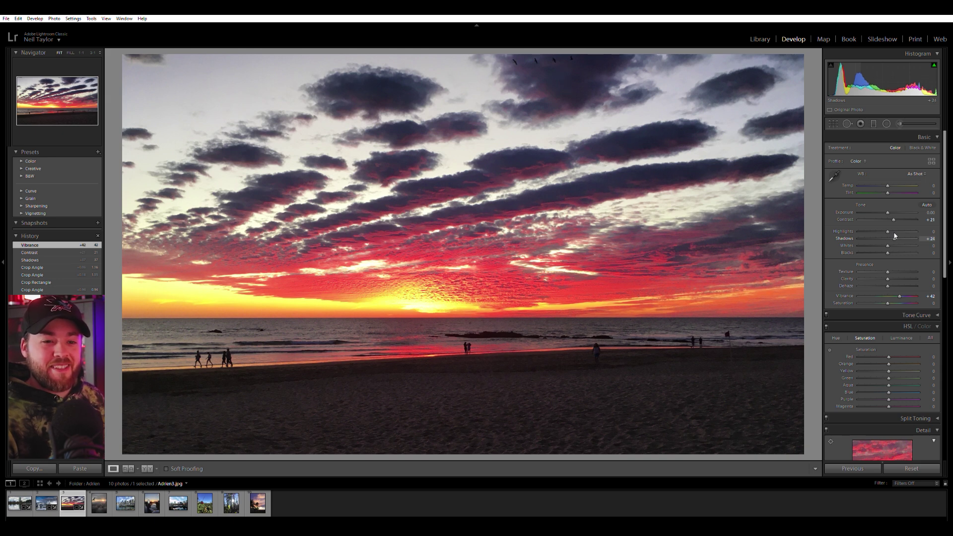
pyautogui.moveTo(895, 236); pyautogui.dragTo(895, 236)
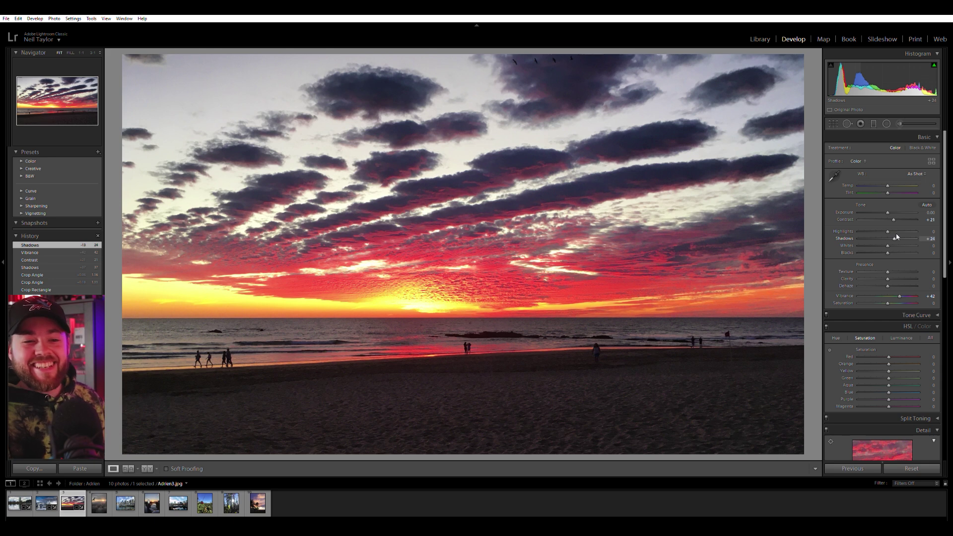
pyautogui.moveTo(894, 236); pyautogui.dragTo(898, 233)
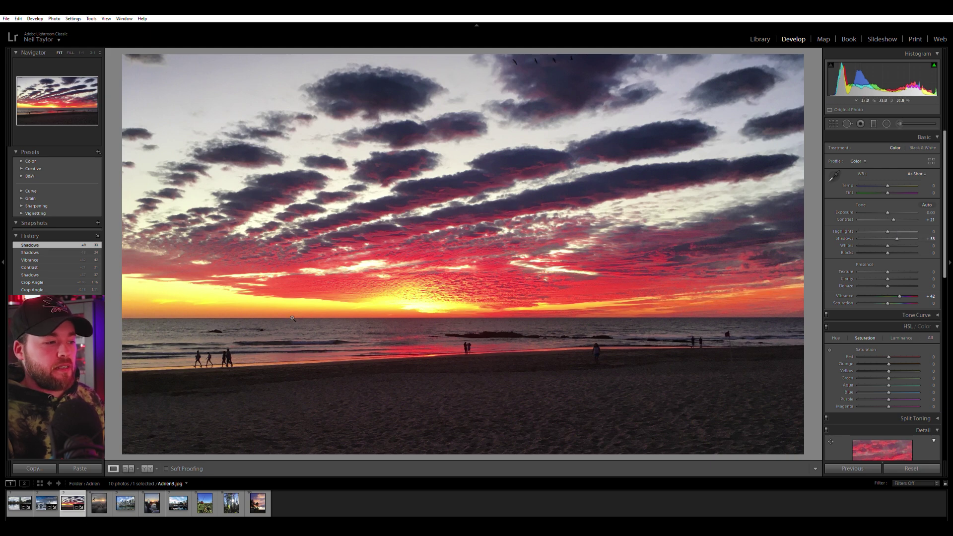
# Inspect the people along the shoreline up close and place a graduated filter over the sunset sky, centred just above the horizon
pyautogui.click(246, 345)
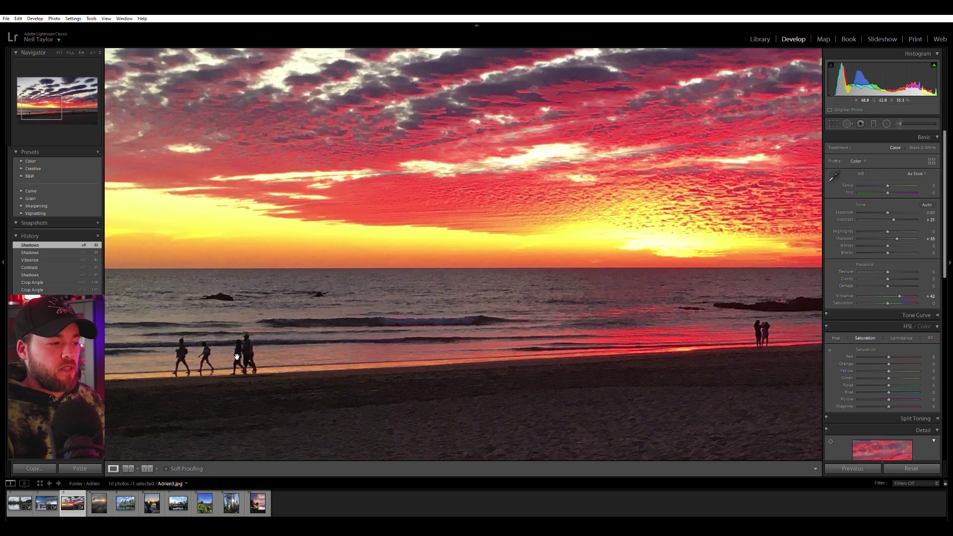
pyautogui.moveTo(626, 327); pyautogui.dragTo(418, 308)
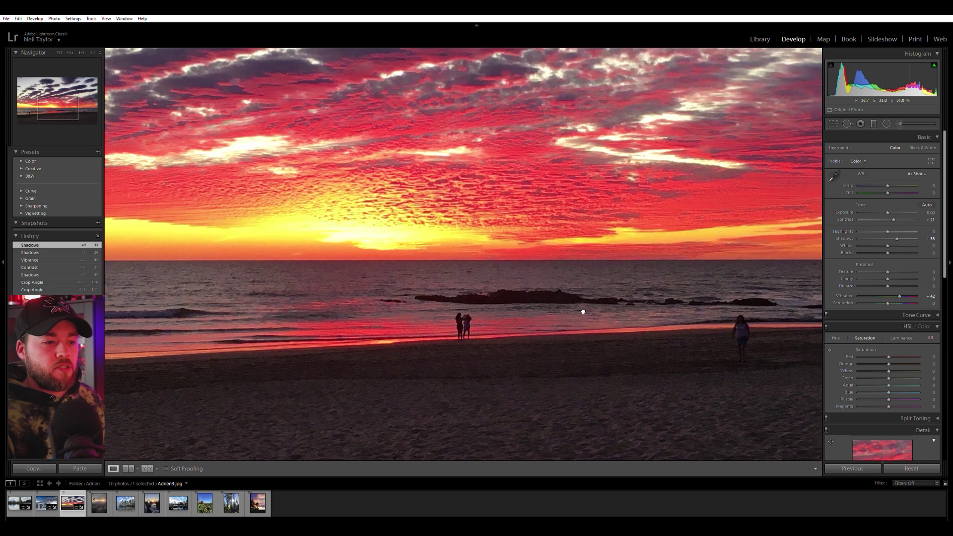
pyautogui.moveTo(581, 311); pyautogui.dragTo(351, 302)
pyautogui.click(559, 294)
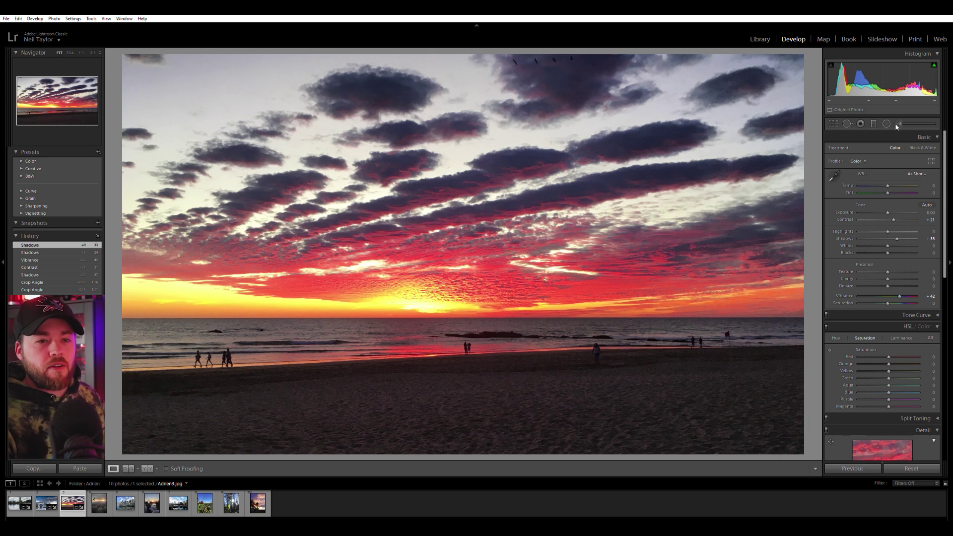
pyautogui.click(874, 124)
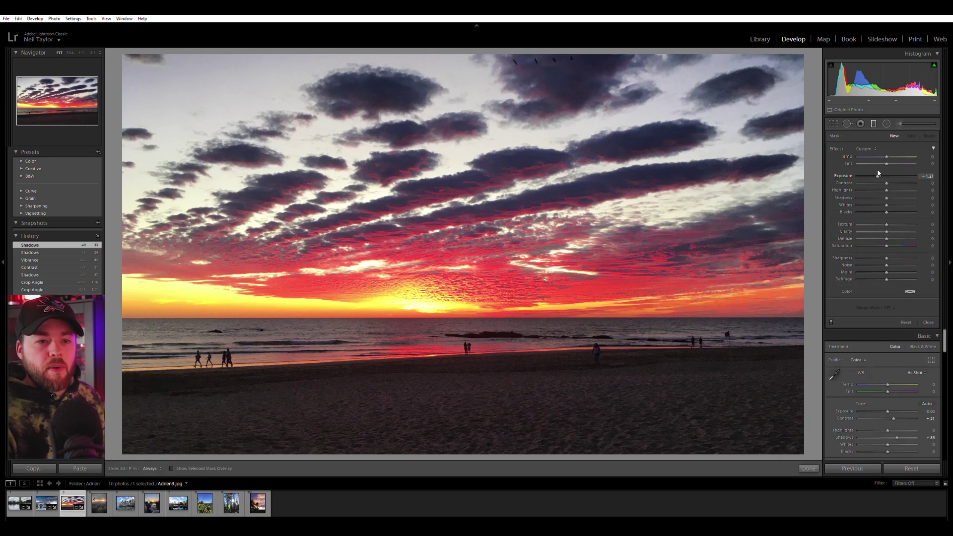
pyautogui.moveTo(479, 147); pyautogui.dragTo(498, 251)
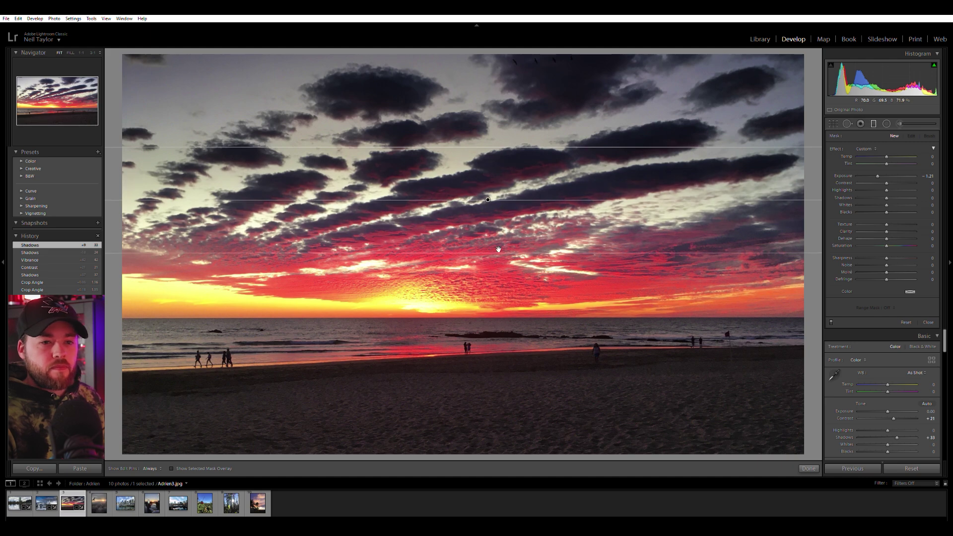
pyautogui.moveTo(488, 200); pyautogui.dragTo(489, 277)
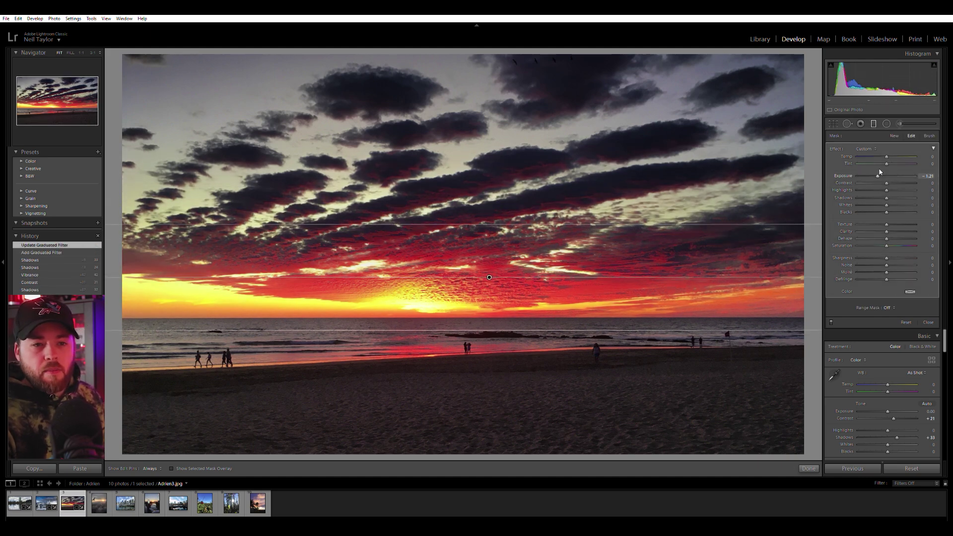
# Reset the sunset sky filter's Exposure to 0.00, set its Contrast to 32 and raise its Blacks slightly
pyautogui.doubleClick(879, 175)
pyautogui.moveTo(889, 177); pyautogui.dragTo(899, 181)
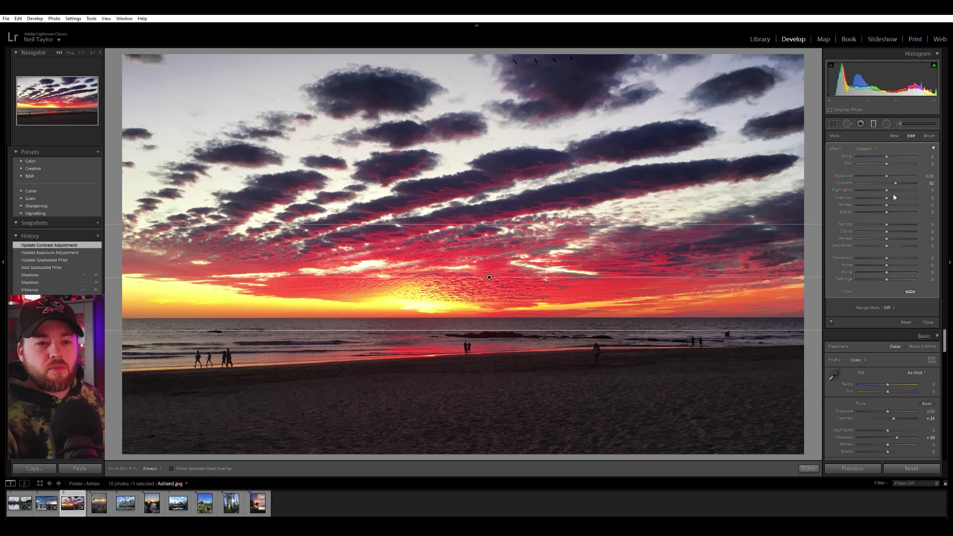
pyautogui.press('Up')
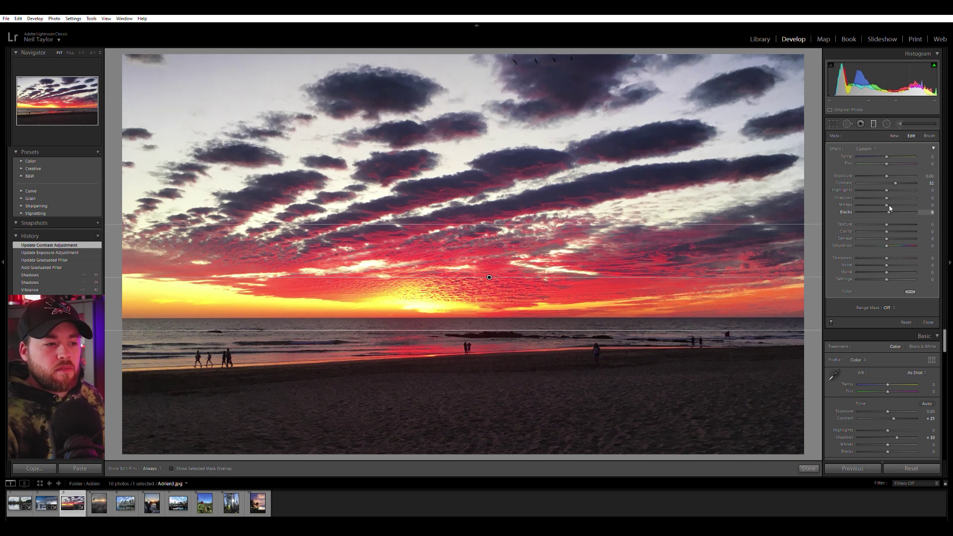
pyautogui.click(874, 123)
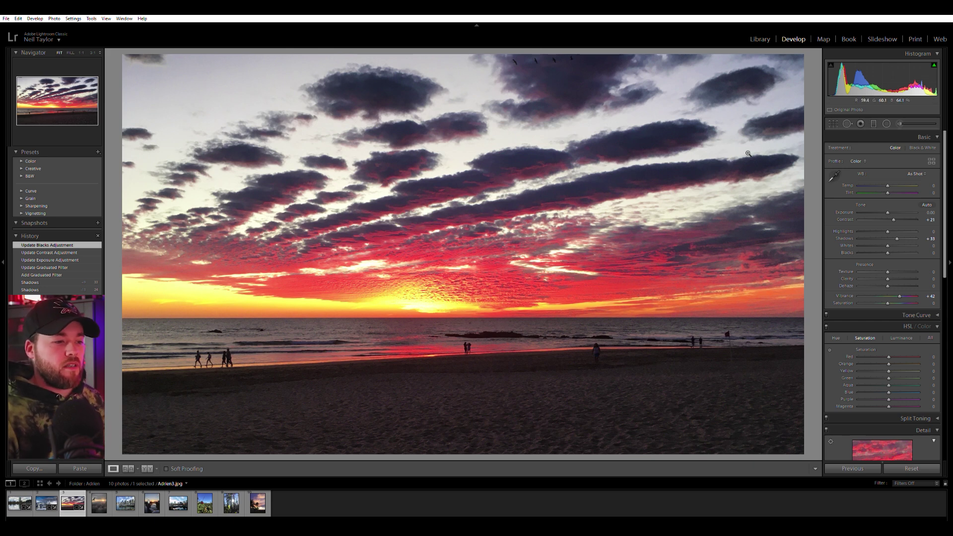
# Open the airplane-wing photo and rotate its crop clockwise to level the cloud horizon
pyautogui.press('z')
pyautogui.press('z')
pyautogui.click(99, 503)
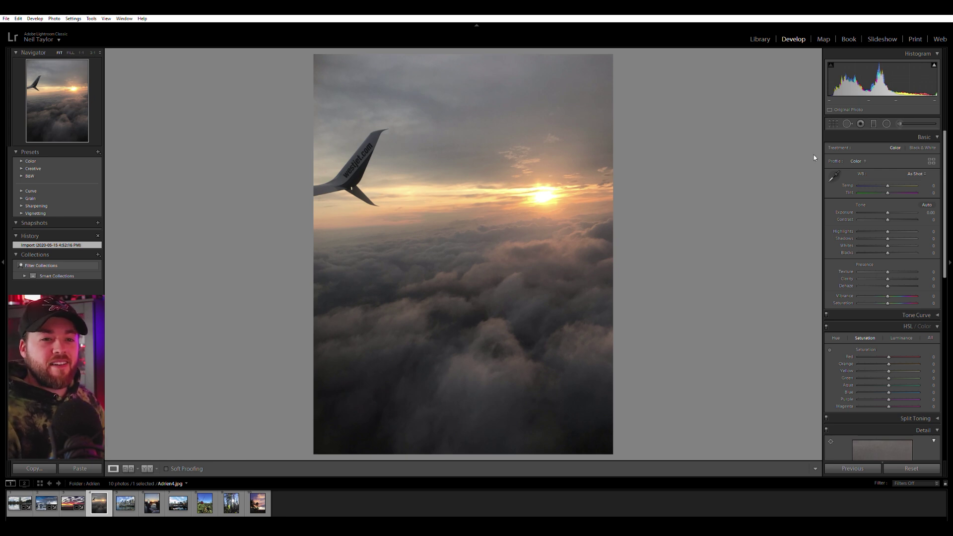
pyautogui.click(833, 123)
pyautogui.moveTo(723, 191); pyautogui.dragTo(746, 188)
pyautogui.moveTo(748, 187); pyautogui.dragTo(749, 187)
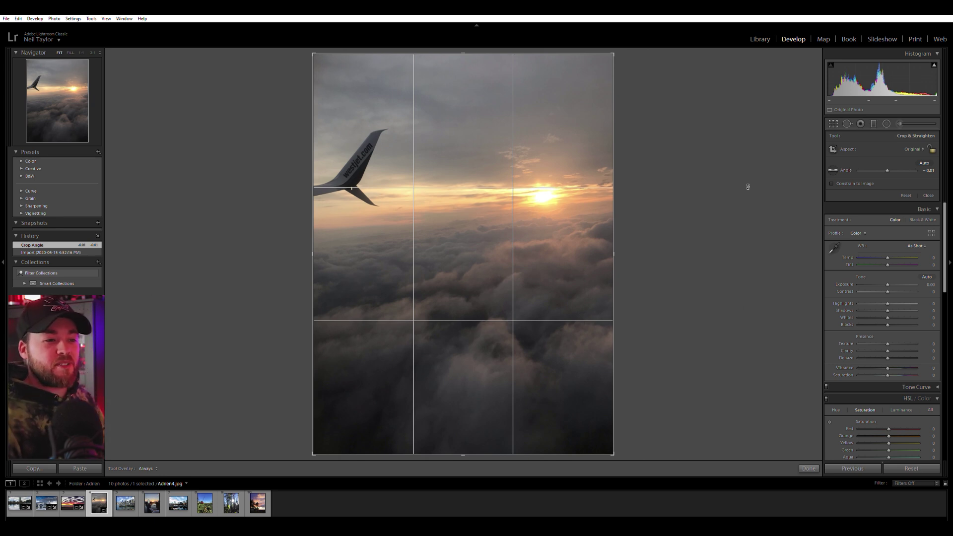
pyautogui.moveTo(749, 186); pyautogui.dragTo(731, 174)
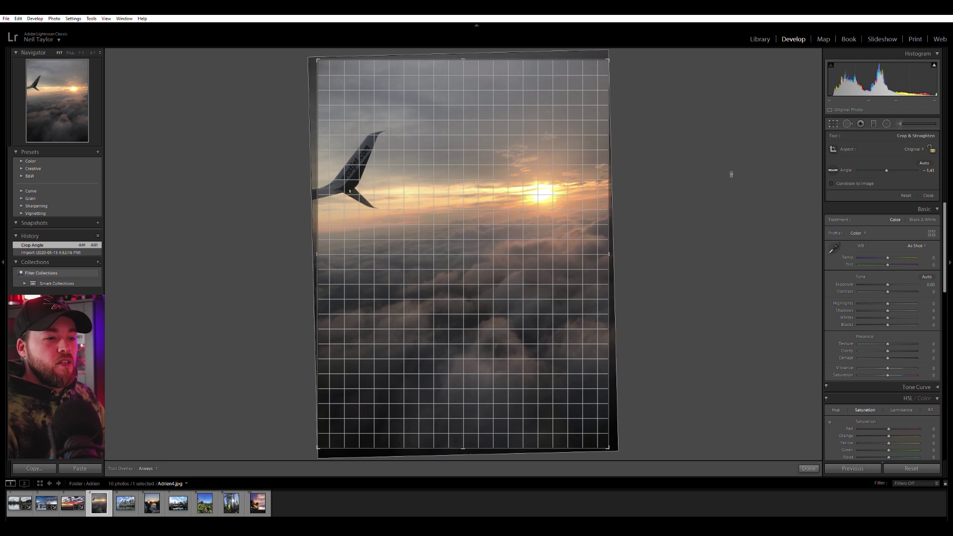
pyautogui.moveTo(732, 174); pyautogui.dragTo(739, 195)
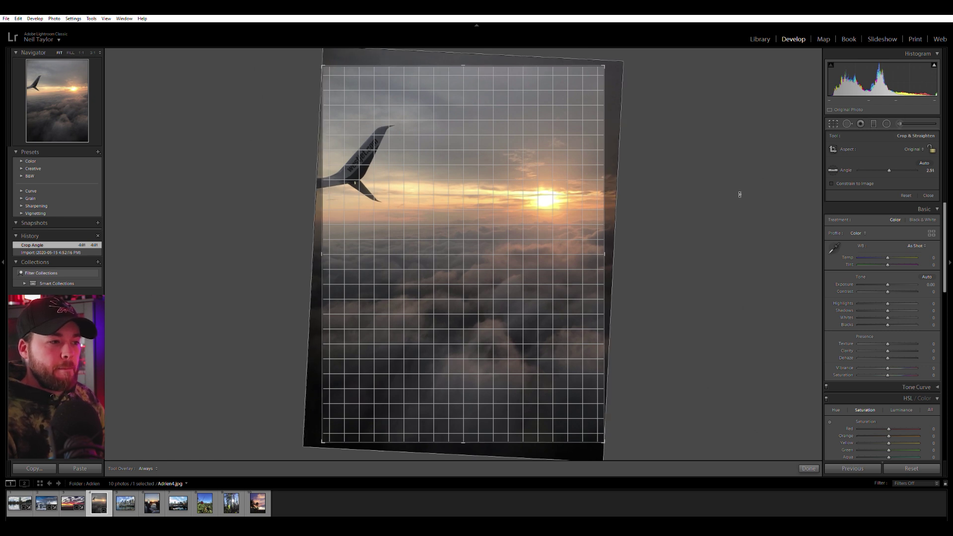
pyautogui.moveTo(739, 194); pyautogui.dragTo(739, 194)
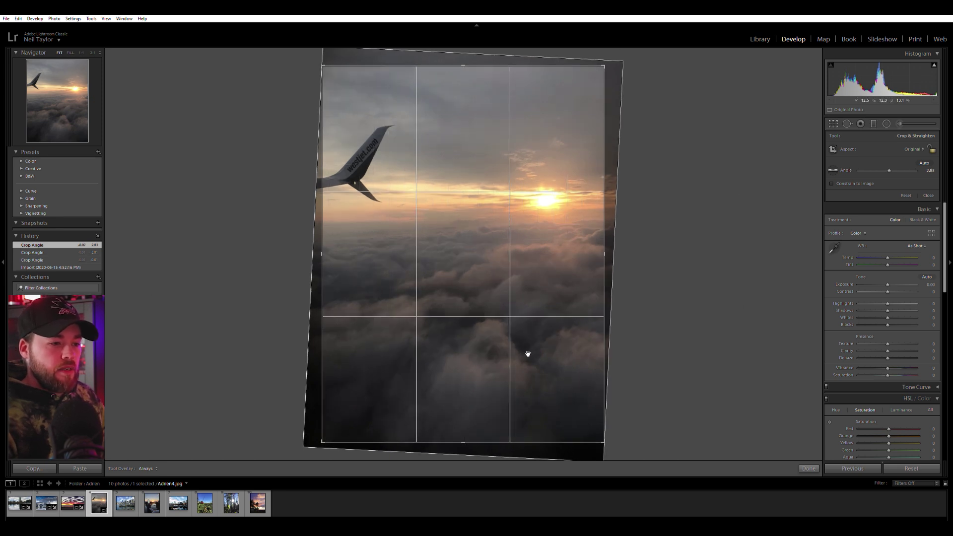
# Crop strips off the upper and lower edges of the airplane-wing photo and rotate it slightly further clockwise
pyautogui.moveTo(462, 65); pyautogui.dragTo(463, 79)
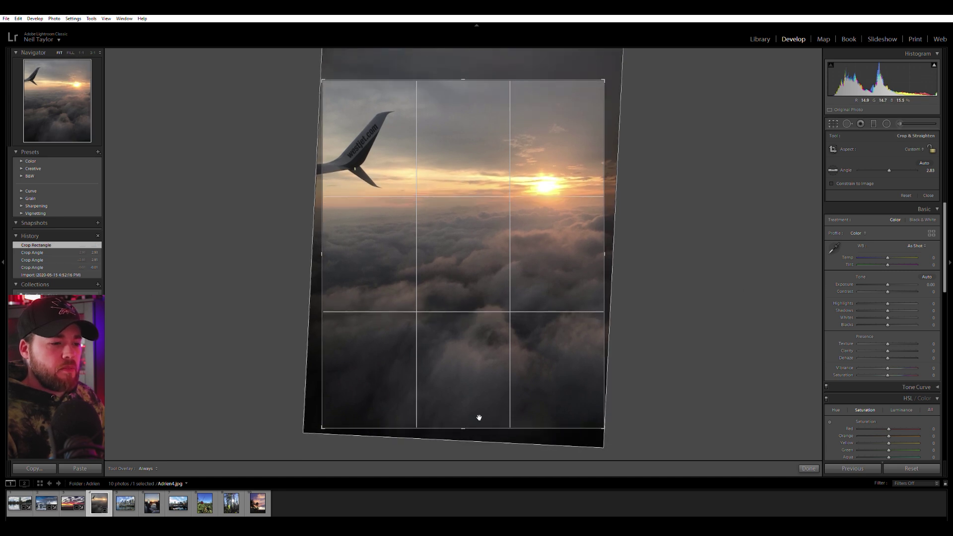
pyautogui.moveTo(472, 426); pyautogui.dragTo(471, 408)
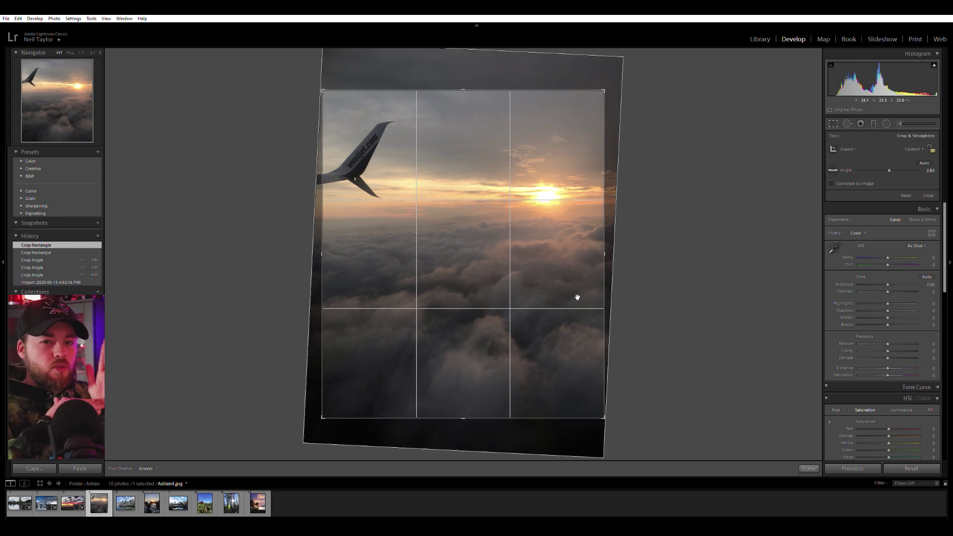
pyautogui.press('Return')
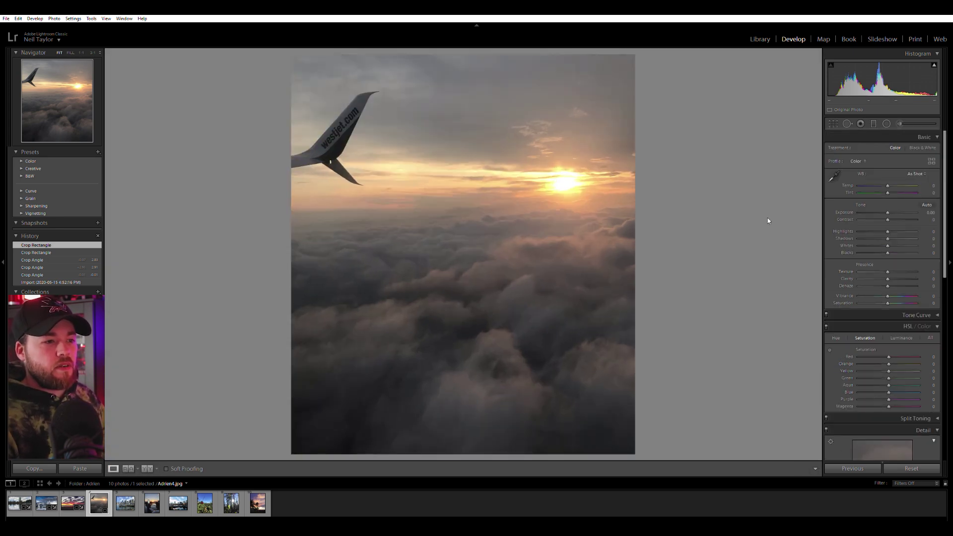
pyautogui.click(833, 123)
pyautogui.moveTo(777, 183); pyautogui.dragTo(794, 191)
pyautogui.press('Return')
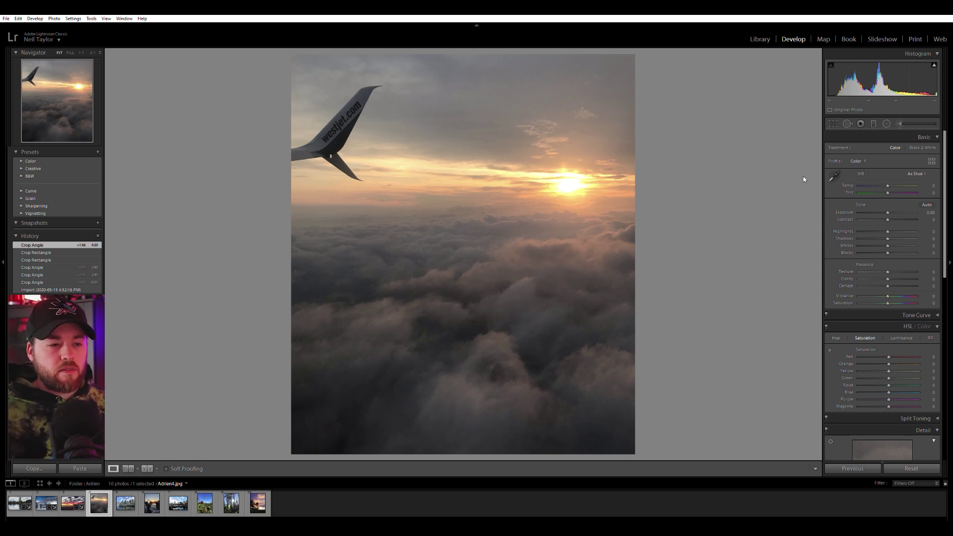
# Set the airplane-wing photo's Contrast to +47 and Shadows to +90, and inspect the wing up close
pyautogui.click(896, 215)
pyautogui.moveTo(896, 215); pyautogui.dragTo(914, 234)
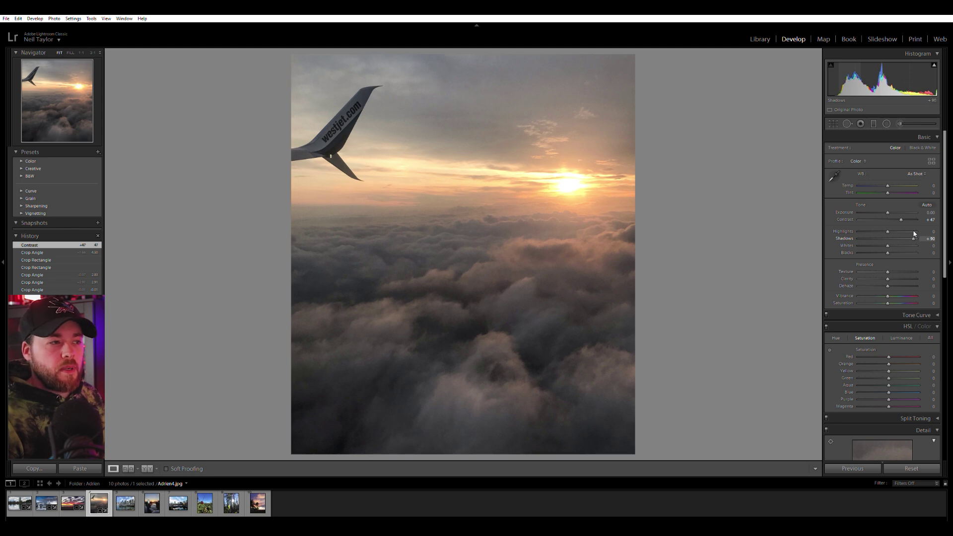
pyautogui.click(502, 157)
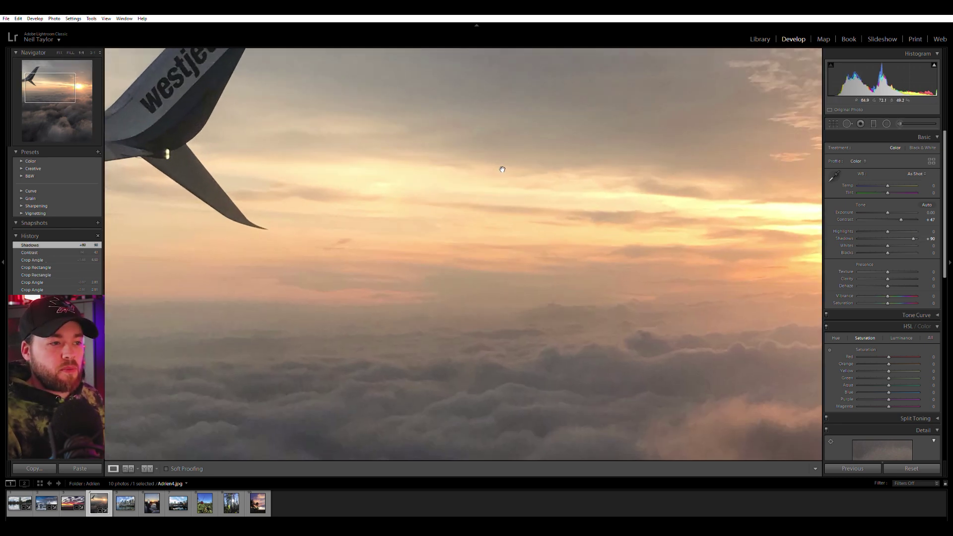
pyautogui.moveTo(328, 149); pyautogui.dragTo(403, 231)
pyautogui.click(485, 194)
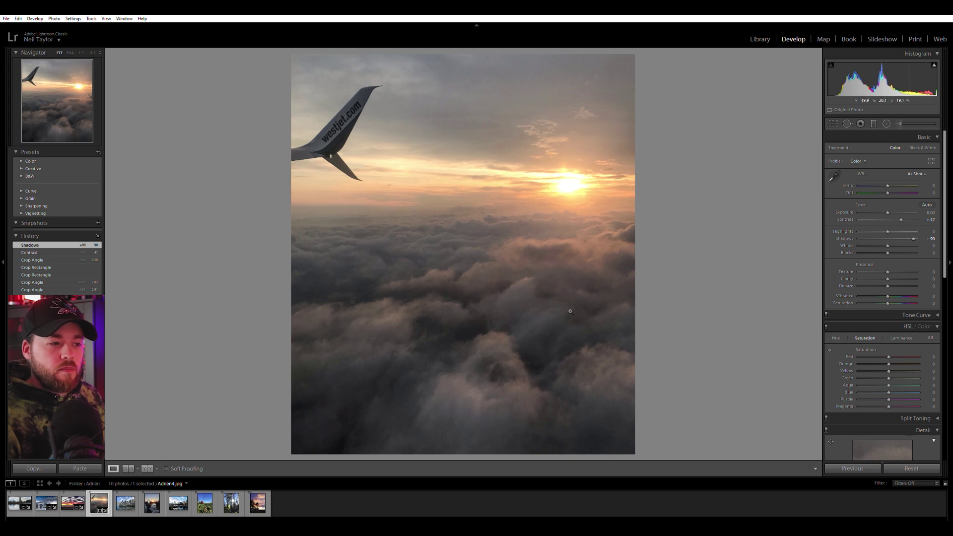
# Add a tilted graduated filter over the lower clouds with Exposure 0.00 and Contrast 50
pyautogui.click(874, 123)
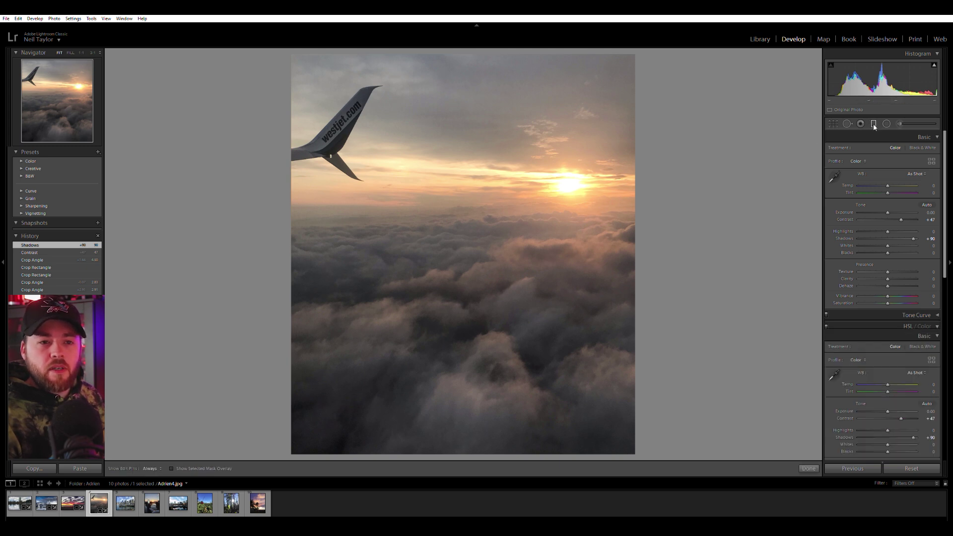
pyautogui.moveTo(490, 339)
pyautogui.mouseDown()
pyautogui.moveTo(467, 228)
pyautogui.moveTo(472, 181)
pyautogui.mouseUp()
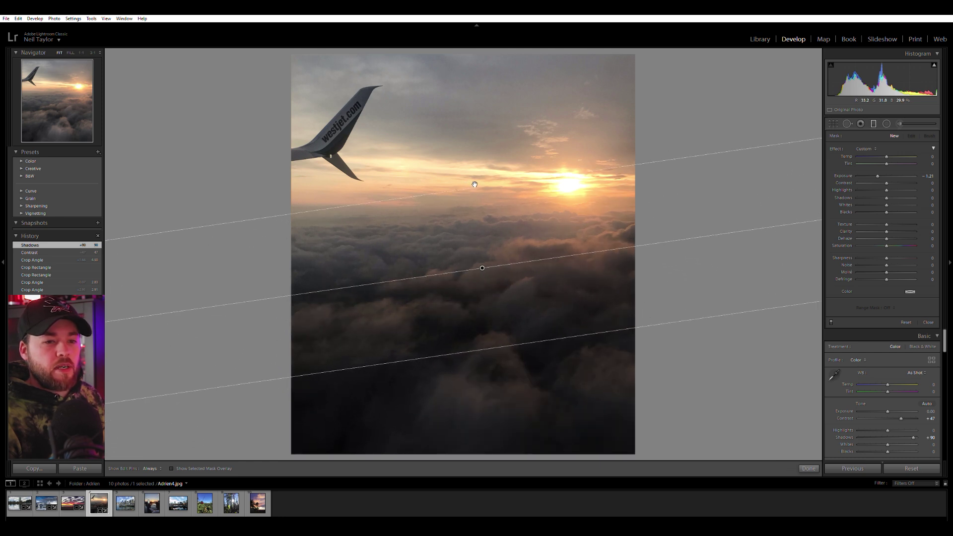
pyautogui.doubleClick(878, 176)
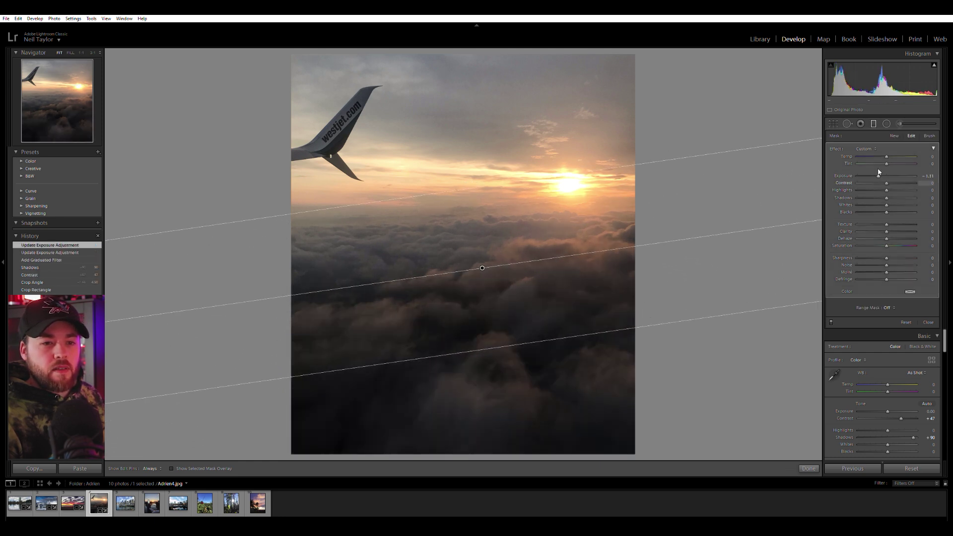
pyautogui.moveTo(887, 180)
pyautogui.mouseDown()
pyautogui.moveTo(916, 177)
pyautogui.moveTo(903, 178)
pyautogui.mouseUp()
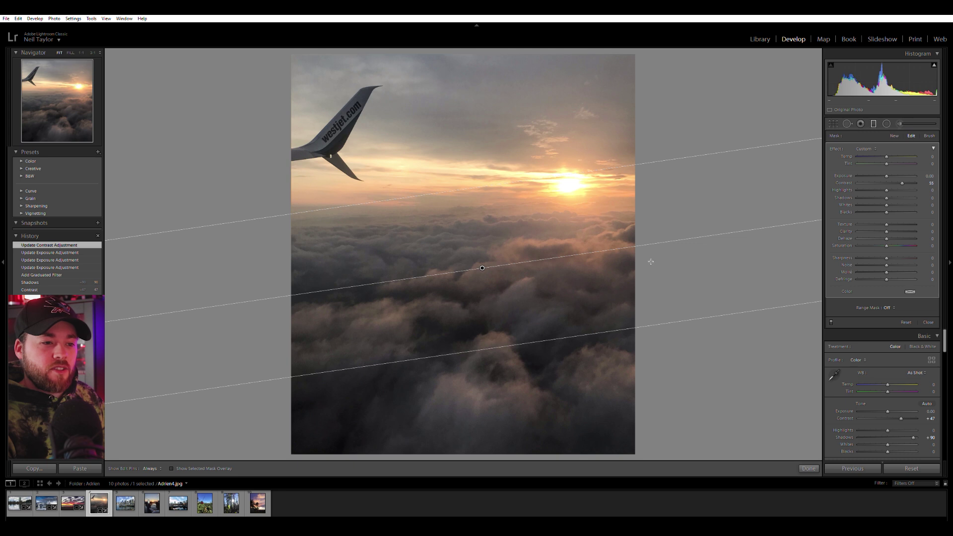
# Narrow the cloud filter's transition and move it up so it is centred just below the horizon
pyautogui.moveTo(656, 240); pyautogui.dragTo(655, 244)
pyautogui.moveTo(485, 263); pyautogui.dragTo(481, 242)
pyautogui.moveTo(468, 168); pyautogui.dragTo(483, 216)
pyautogui.moveTo(484, 268); pyautogui.dragTo(482, 248)
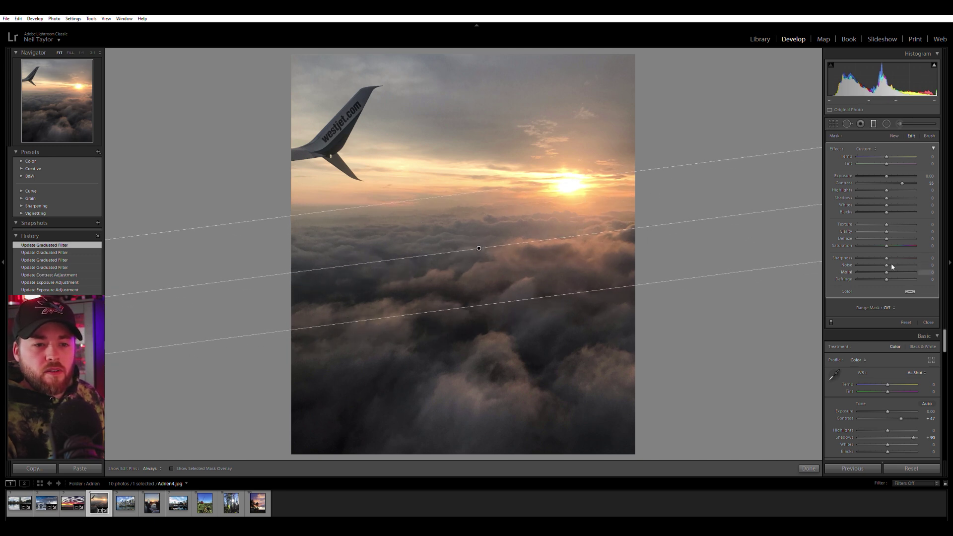
pyautogui.click(874, 123)
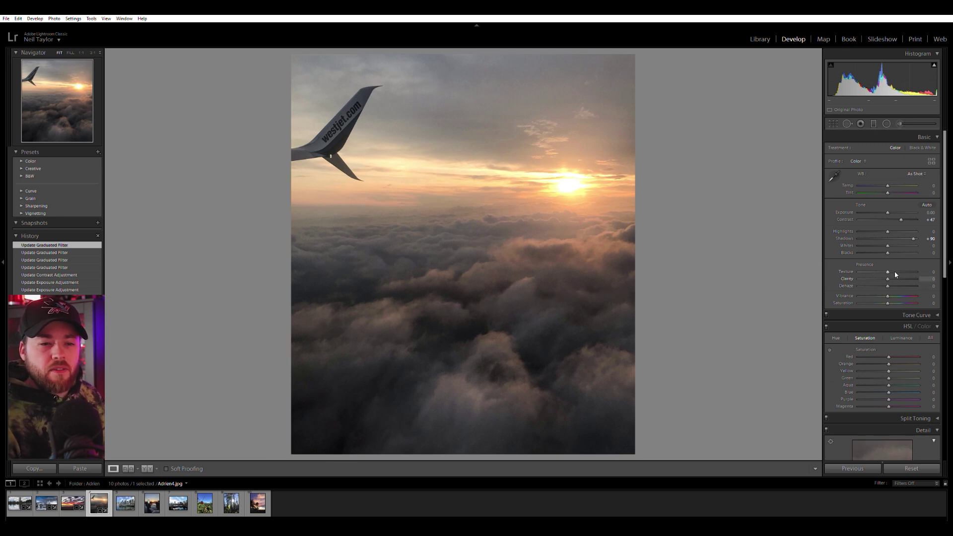
# Try both extremes of Clarity on the airplane-wing photo and set it to +17
pyautogui.moveTo(893, 276); pyautogui.dragTo(919, 273)
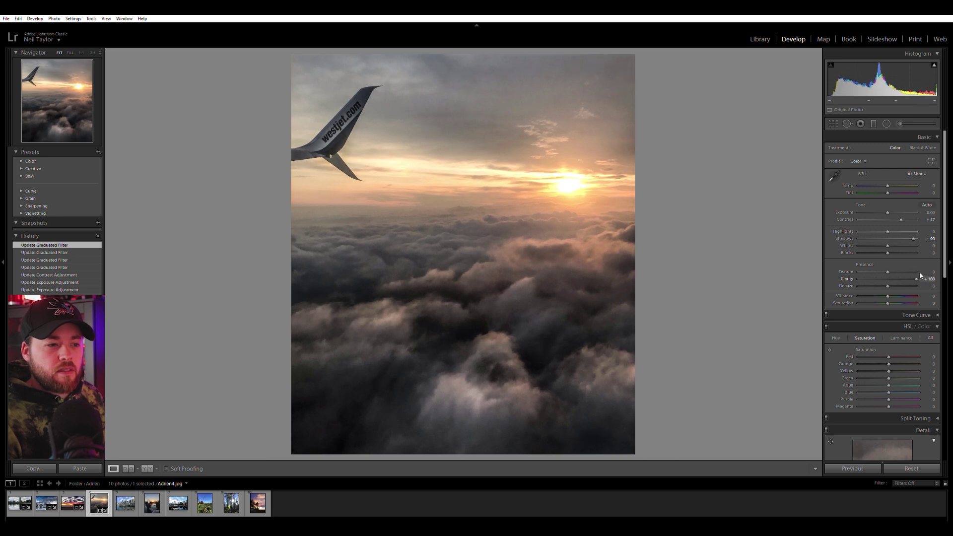
pyautogui.moveTo(916, 278); pyautogui.dragTo(864, 276)
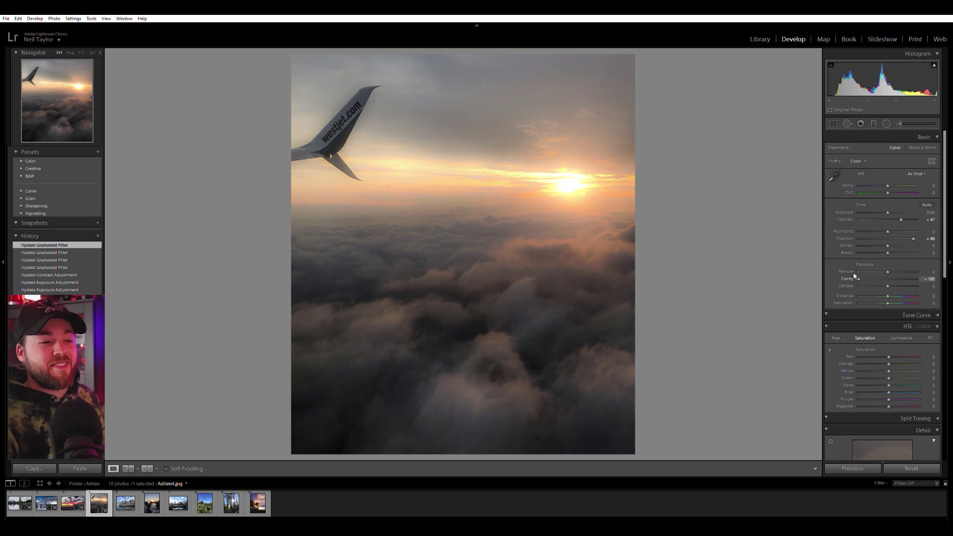
pyautogui.moveTo(855, 276); pyautogui.dragTo(894, 273)
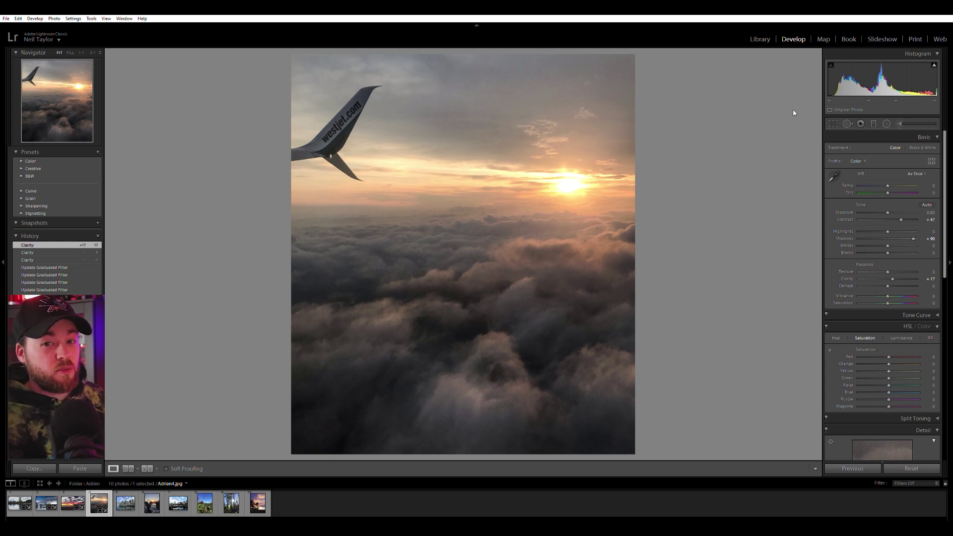
# Open the harbor skyline photo, crop away the foreground pilings along its lower edge and straighten it slightly
pyautogui.press('Right')
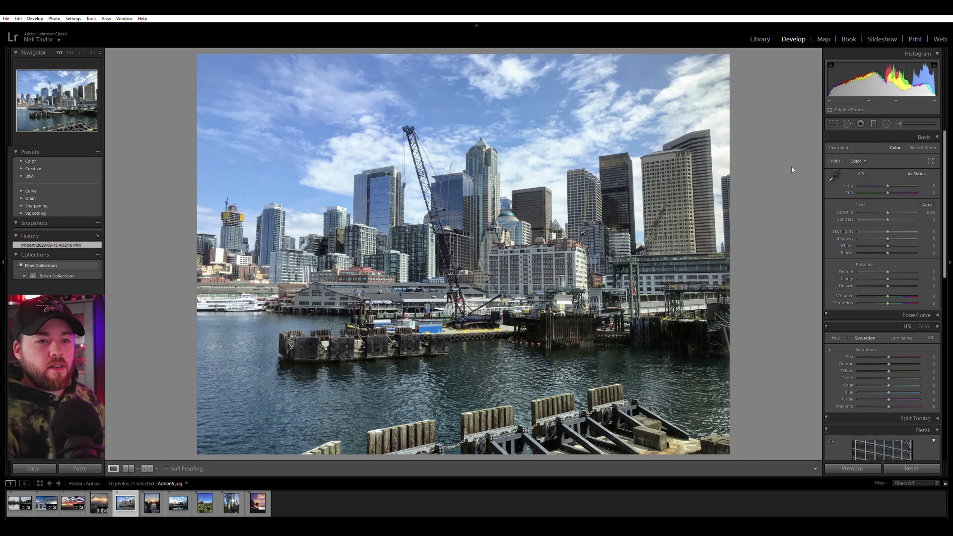
pyautogui.click(834, 123)
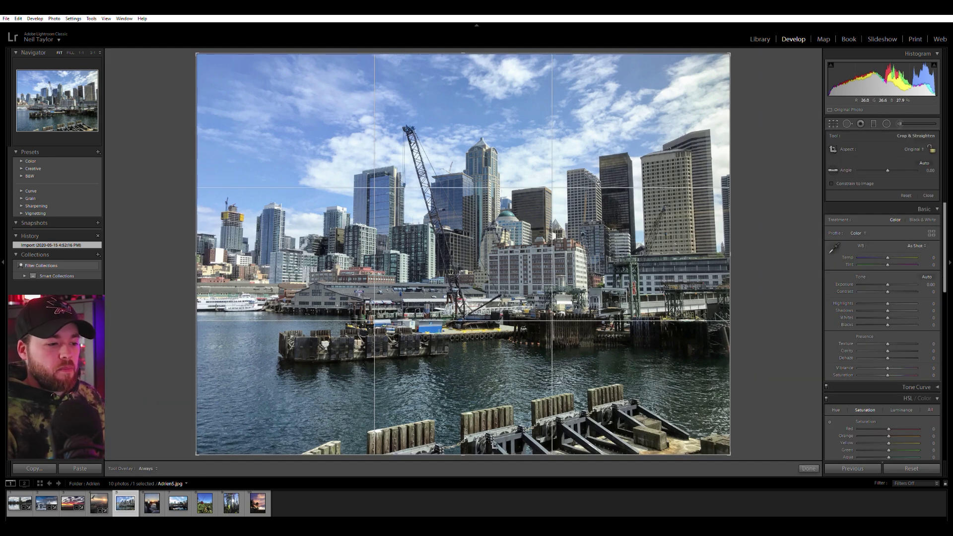
pyautogui.moveTo(420, 451); pyautogui.dragTo(499, 416)
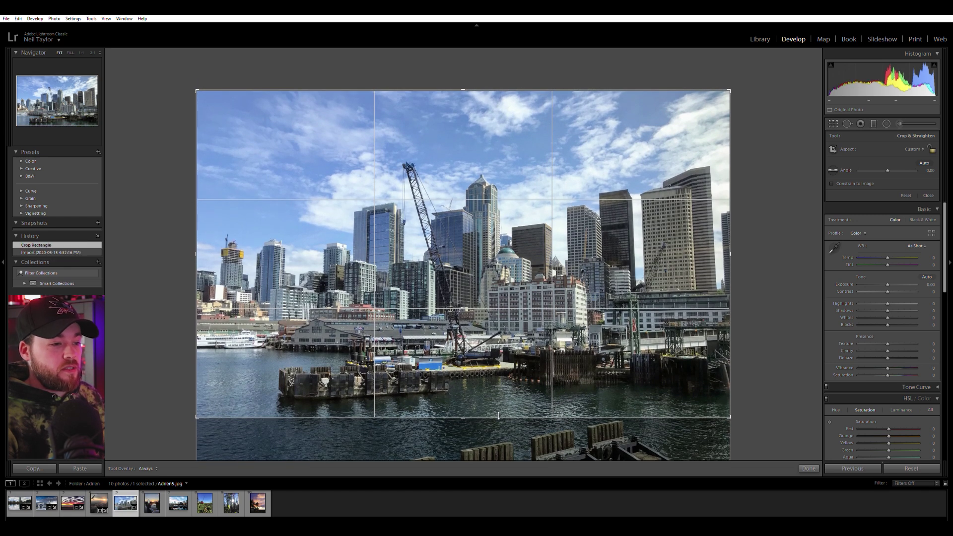
pyautogui.moveTo(773, 308); pyautogui.dragTo(777, 307)
pyautogui.press('Return')
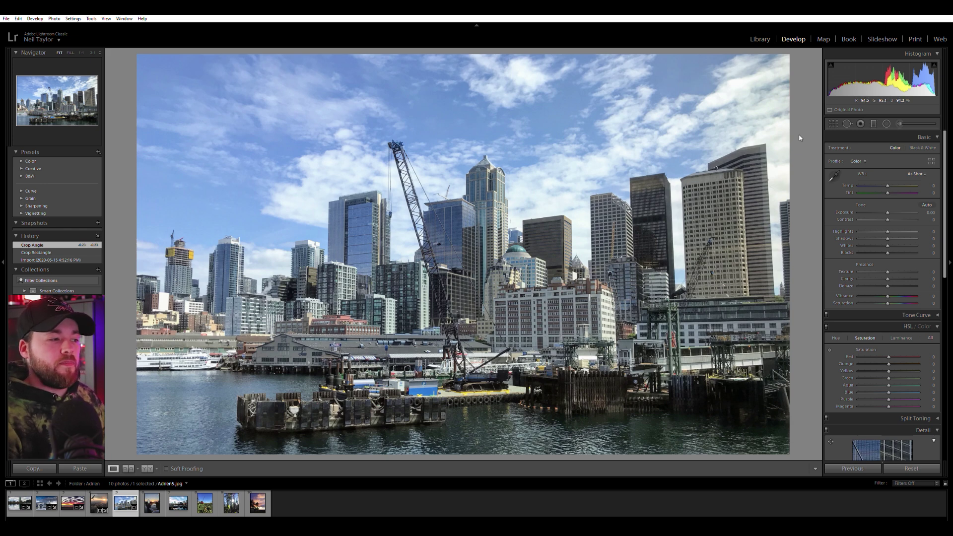
# Set the harbor skyline photo's Shadows to +28 and Contrast to +3
pyautogui.click(898, 233)
pyautogui.moveTo(898, 233); pyautogui.dragTo(891, 216)
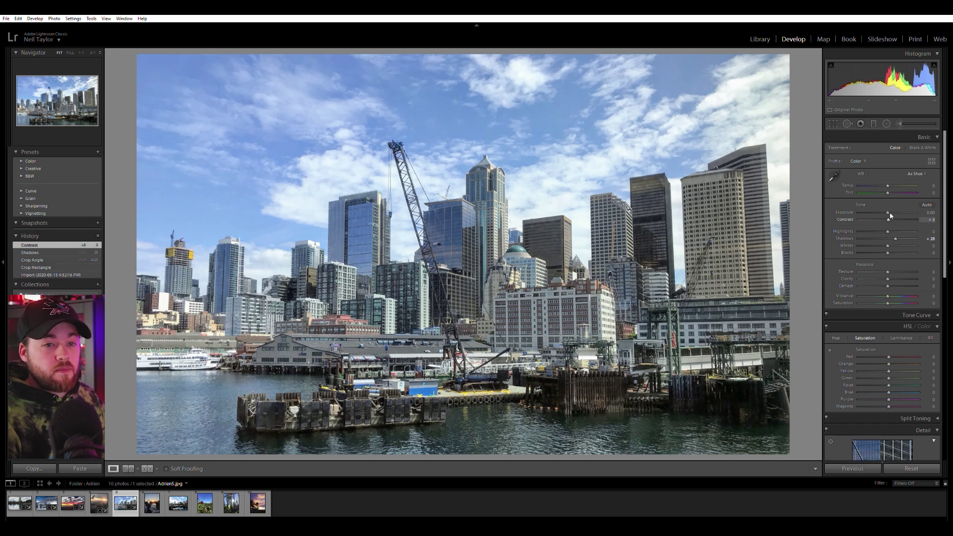
# Add a graduated filter with lowered Exposure to darken the upper sky, centred around the height of the crane's tip
pyautogui.click(875, 123)
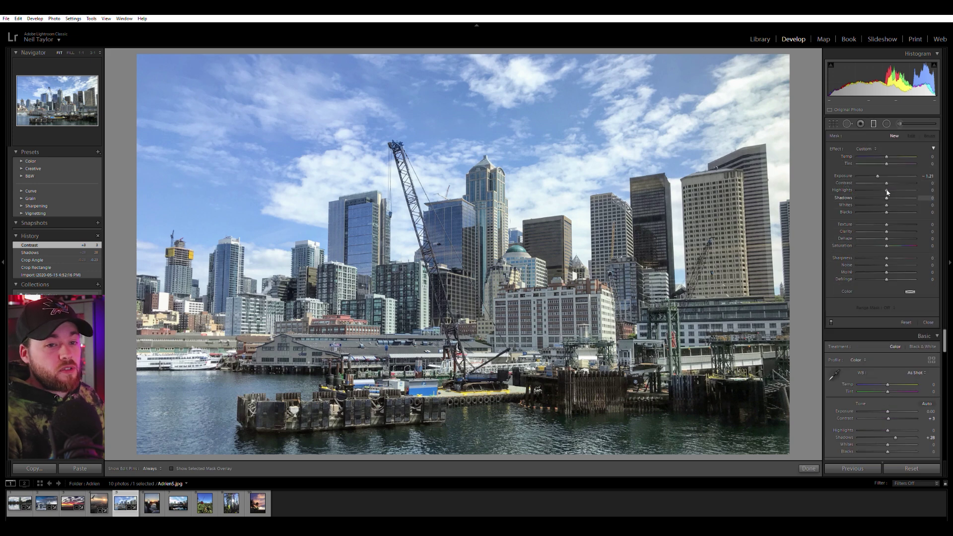
pyautogui.moveTo(878, 175); pyautogui.dragTo(883, 176)
pyautogui.moveTo(516, 106)
pyautogui.mouseDown()
pyautogui.moveTo(537, 176)
pyautogui.moveTo(519, 157)
pyautogui.moveTo(521, 142)
pyautogui.mouseUp()
pyautogui.moveTo(883, 176); pyautogui.dragTo(882, 171)
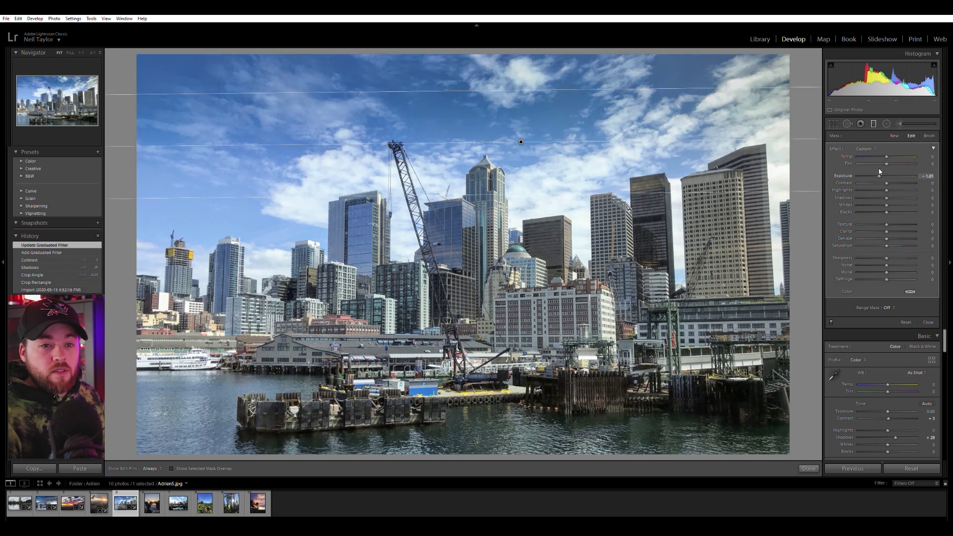
pyautogui.moveTo(882, 171); pyautogui.dragTo(884, 172)
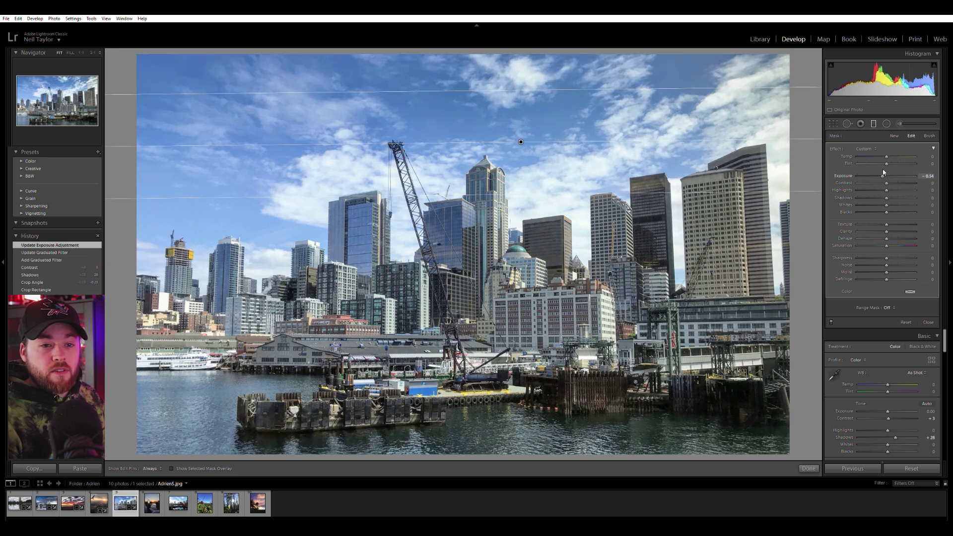
pyautogui.moveTo(527, 141); pyautogui.dragTo(528, 136)
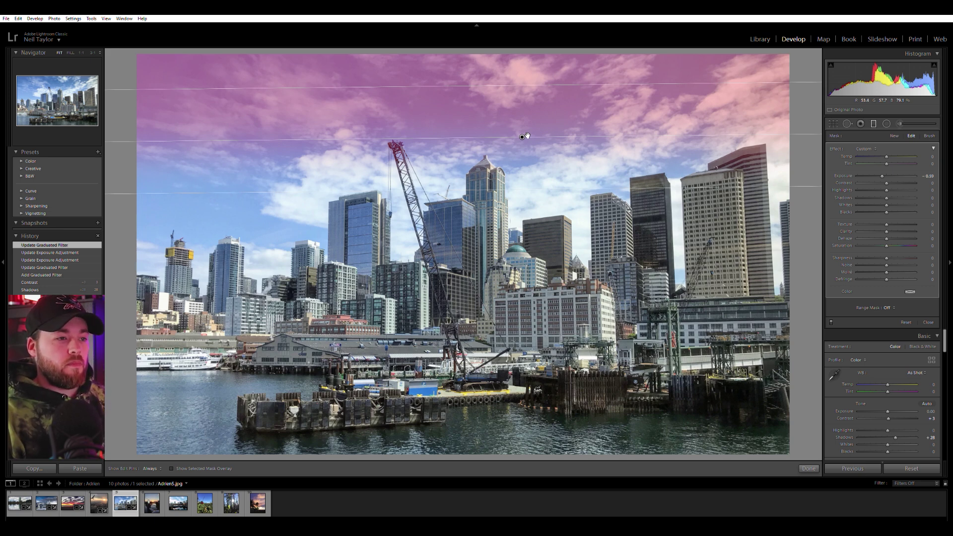
pyautogui.moveTo(884, 173); pyautogui.dragTo(881, 172)
pyautogui.moveTo(522, 137); pyautogui.dragTo(523, 149)
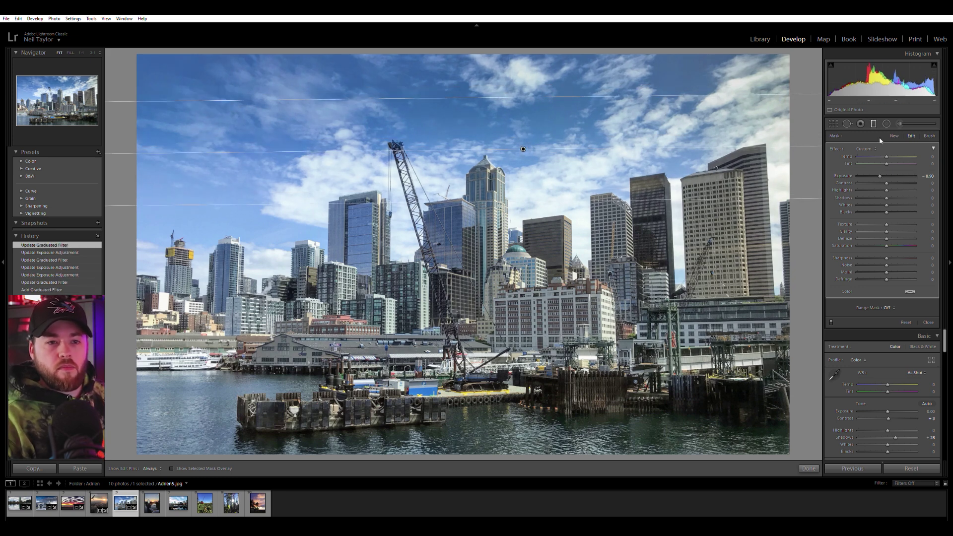
# Set the sky filter's Contrast to 23, close the filter and compare the edited skyline with its original
pyautogui.moveTo(887, 182); pyautogui.dragTo(893, 182)
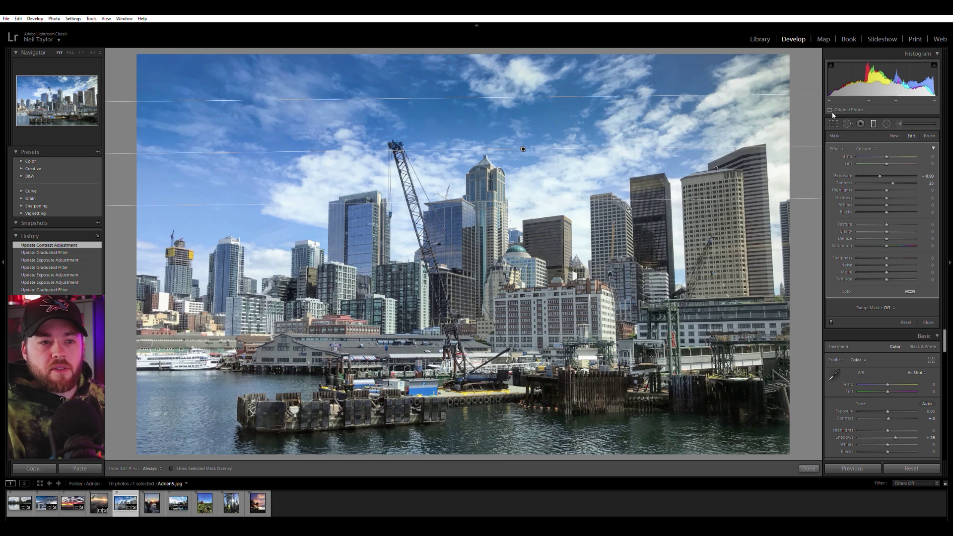
pyautogui.click(874, 123)
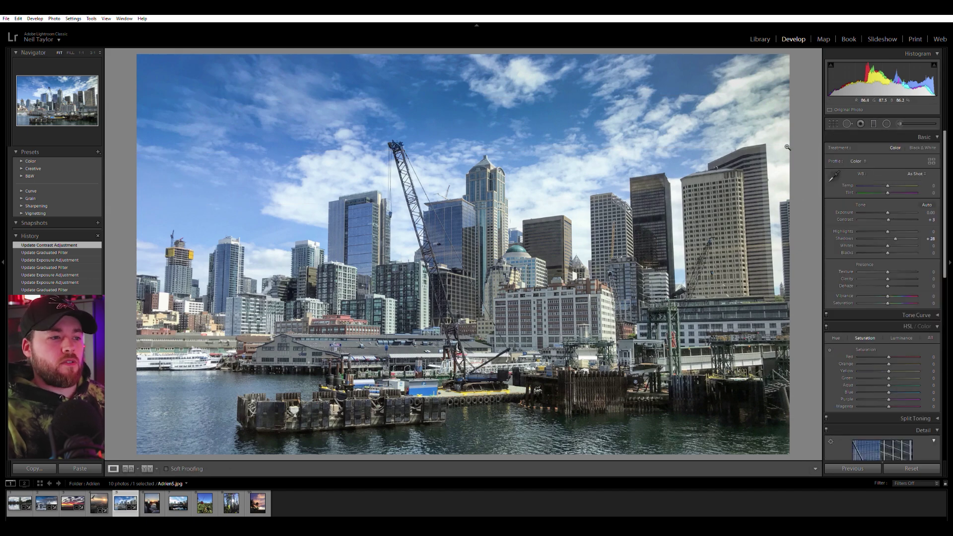
pyautogui.press('\\')
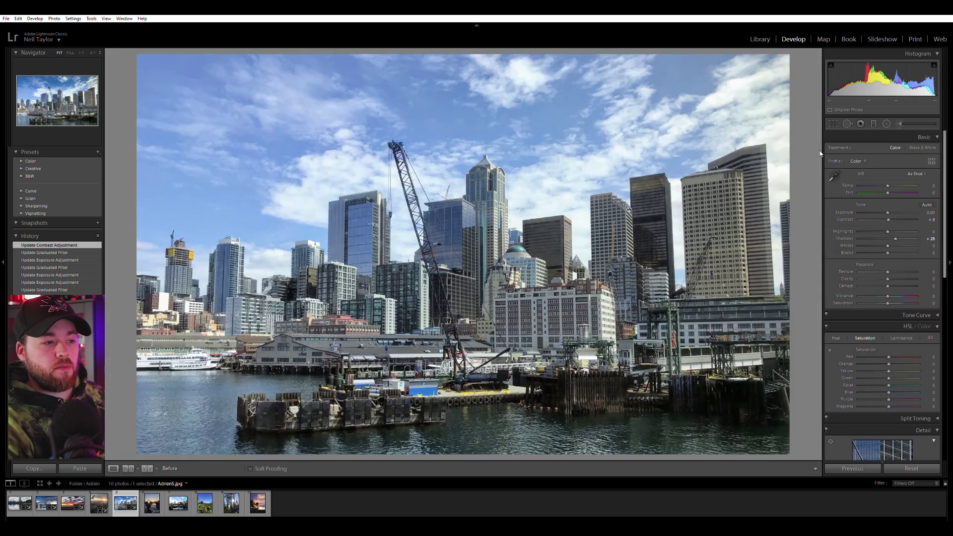
pyautogui.press('\\')
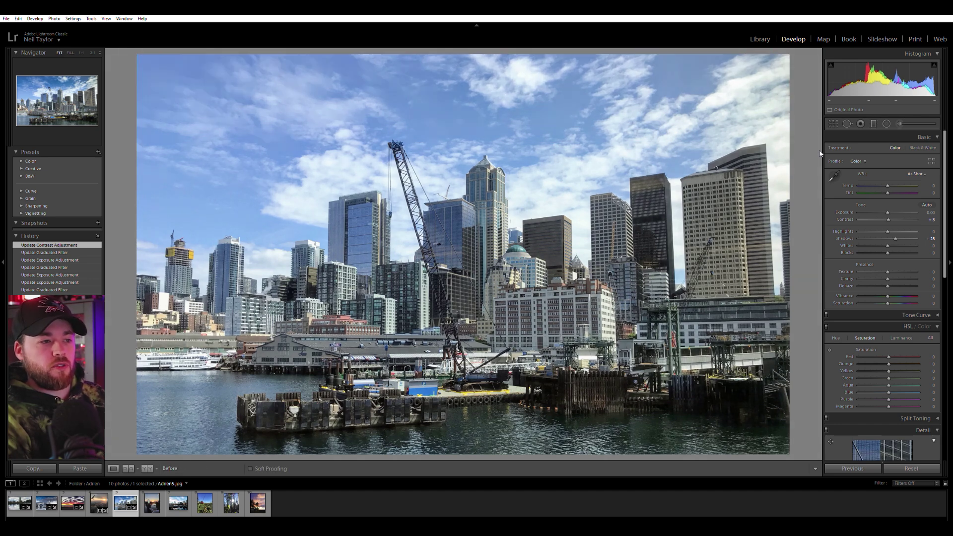
# Compare the edited harbor skyline with its original once more and open the sunset photo of the dock lamp
pyautogui.press('\\')
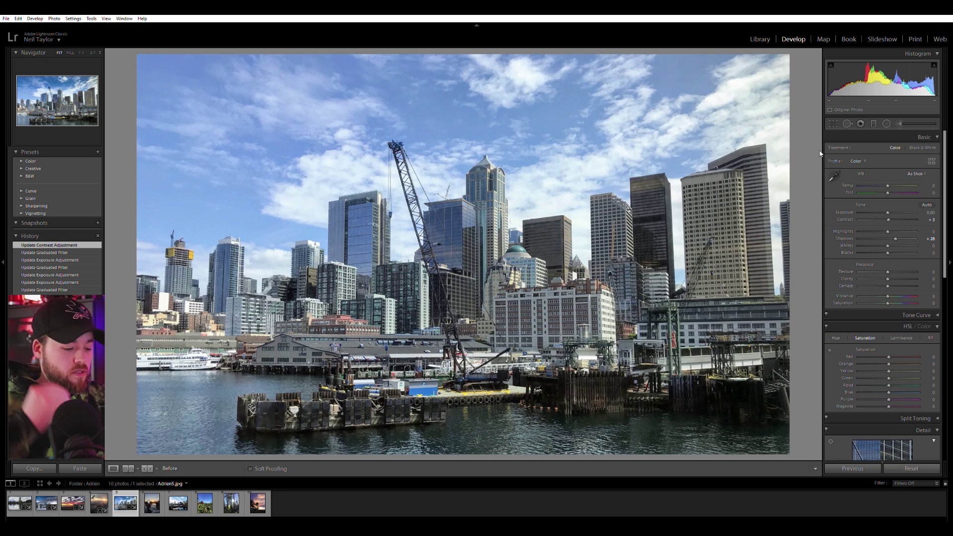
pyautogui.press('\\')
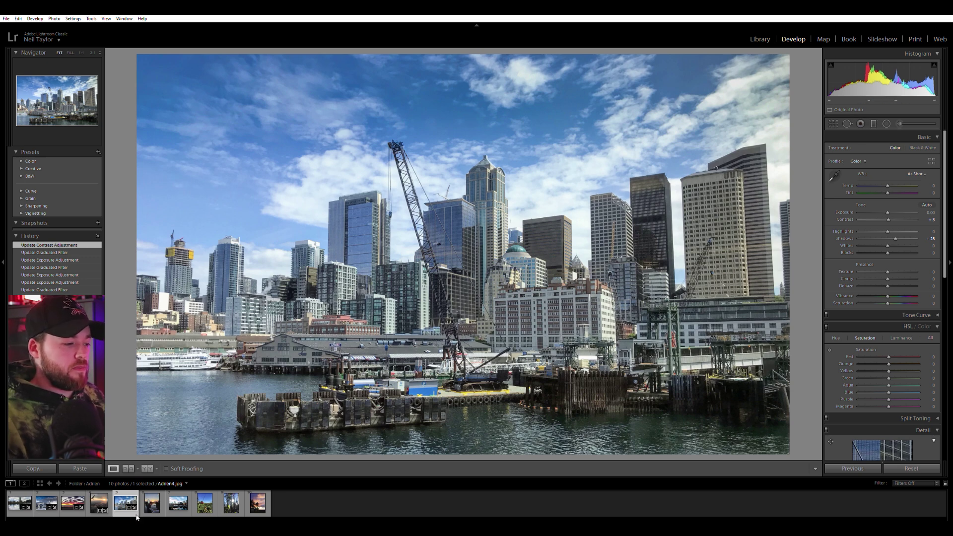
pyautogui.press('Right')
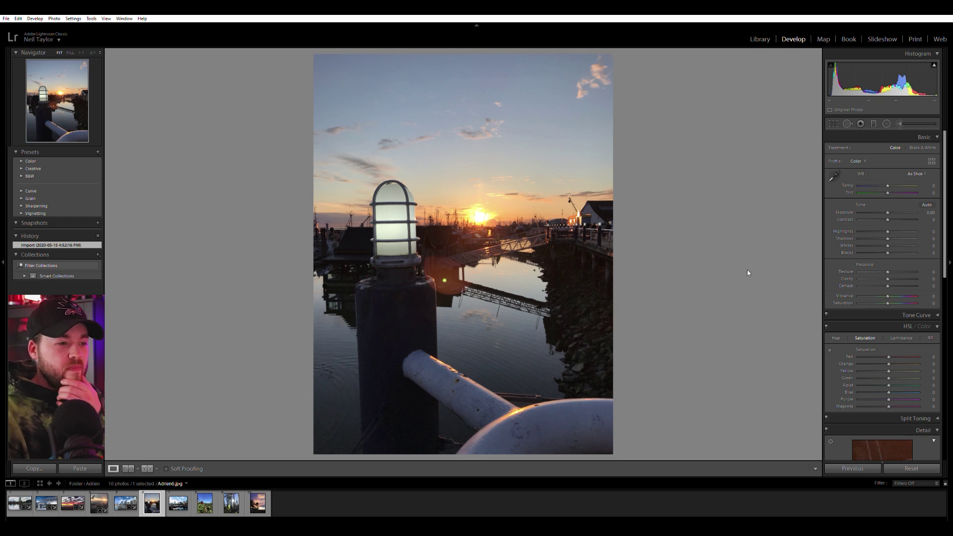
# Crop the dock lamp photo to a horizontal frame around the lamp and setting sun, straightening it by about 1.1 degrees
pyautogui.click(833, 123)
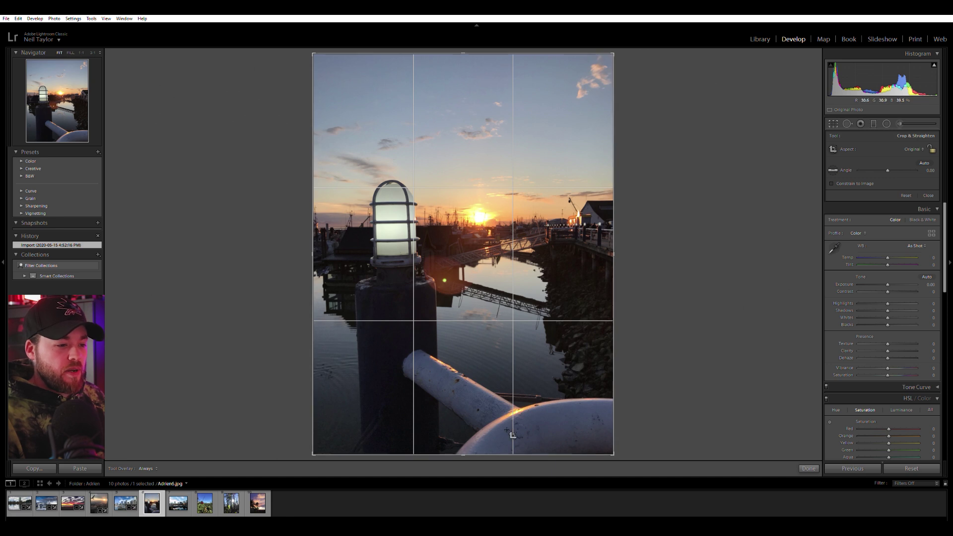
pyautogui.moveTo(467, 455); pyautogui.dragTo(666, 397)
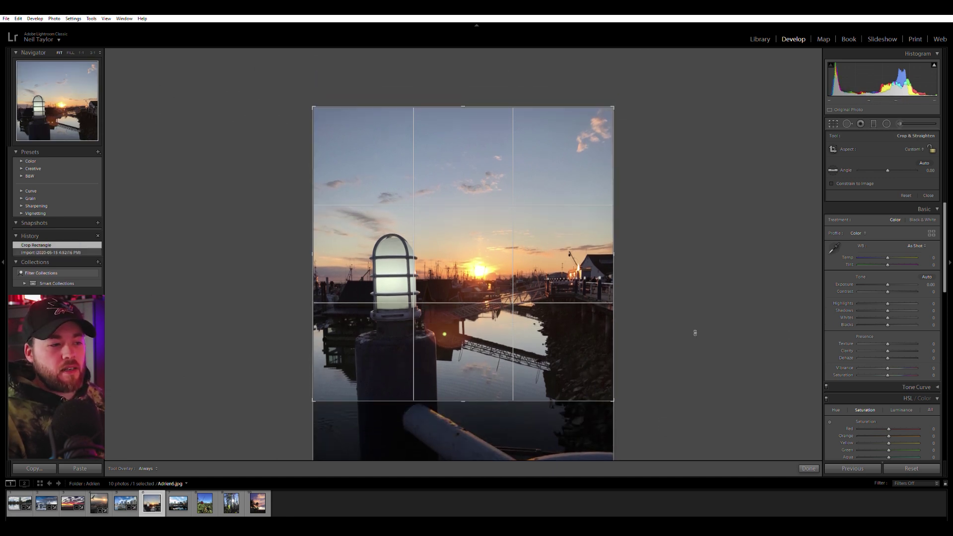
pyautogui.moveTo(668, 311); pyautogui.dragTo(700, 319)
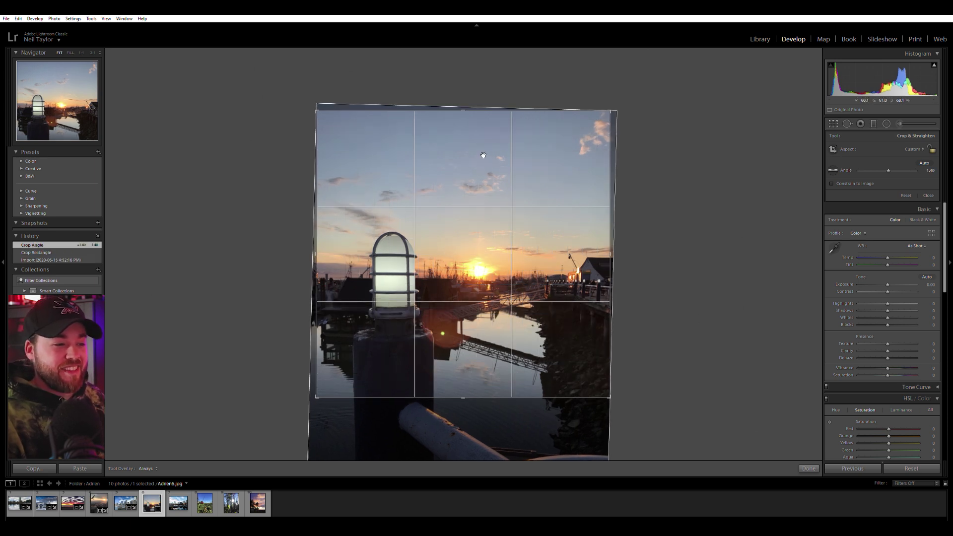
pyautogui.moveTo(470, 109); pyautogui.dragTo(479, 201)
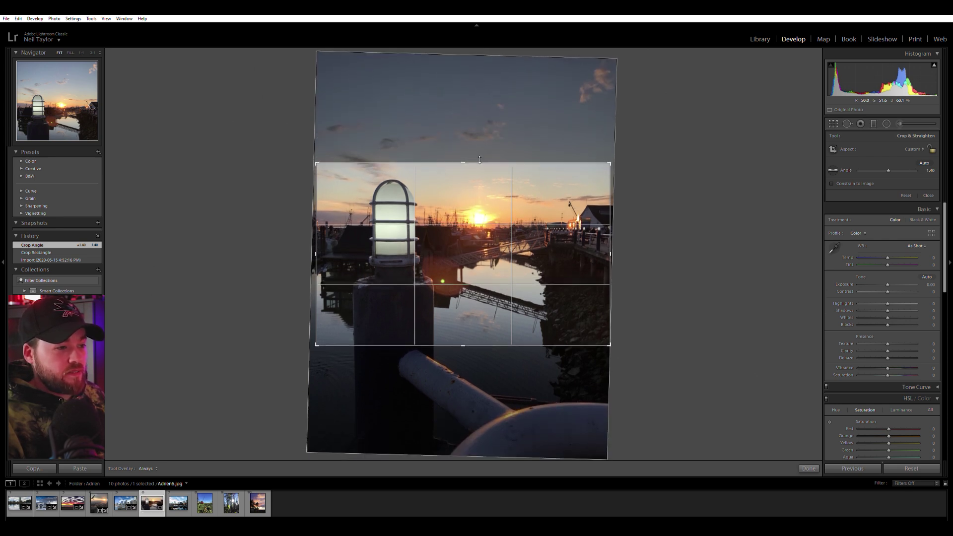
pyautogui.moveTo(480, 164); pyautogui.dragTo(481, 162)
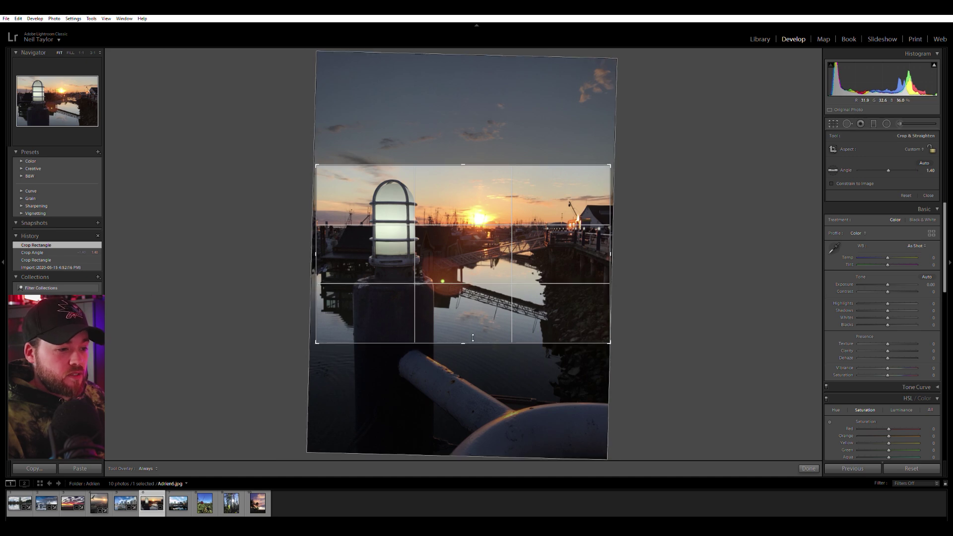
pyautogui.moveTo(473, 337); pyautogui.dragTo(473, 341)
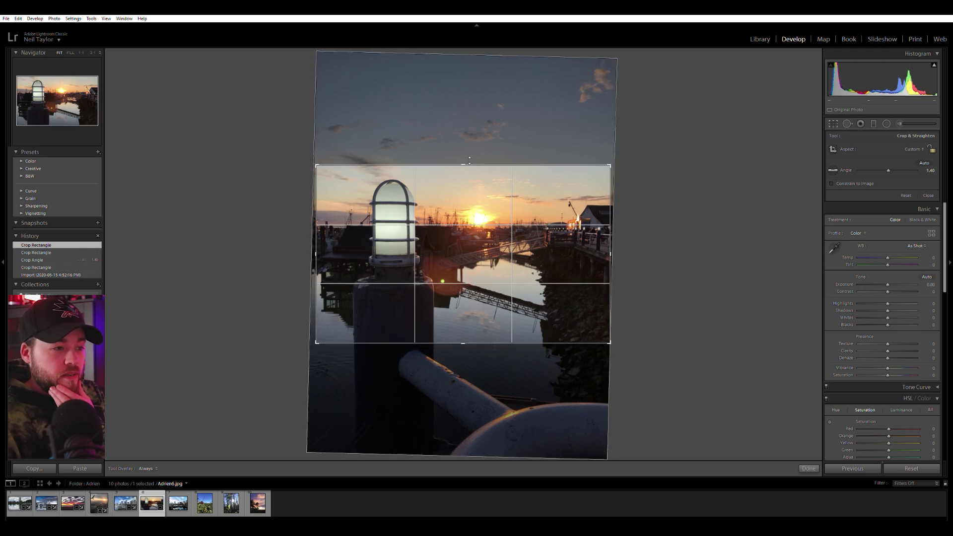
pyautogui.press('Return')
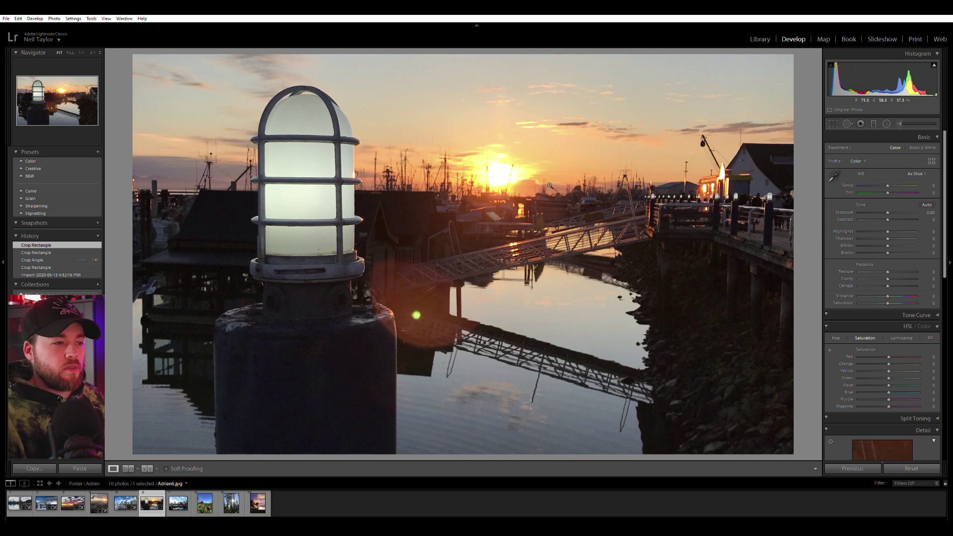
pyautogui.click(834, 124)
pyautogui.moveTo(792, 203); pyautogui.dragTo(791, 205)
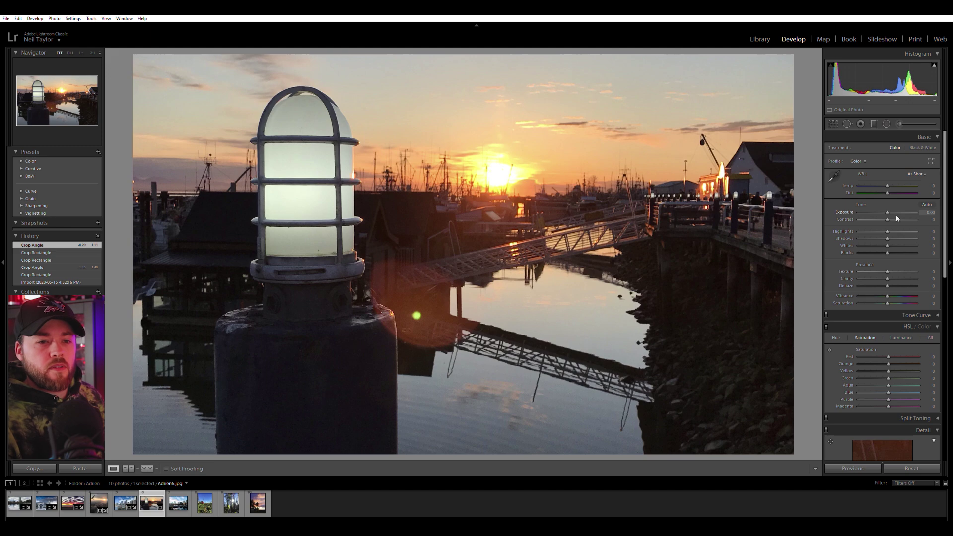
# Set the dock lamp photo's Contrast to +73, Highlights to -55, Shadows to -61 and Exposure to +0.10
pyautogui.moveTo(889, 217); pyautogui.dragTo(908, 219)
pyautogui.click(662, 203)
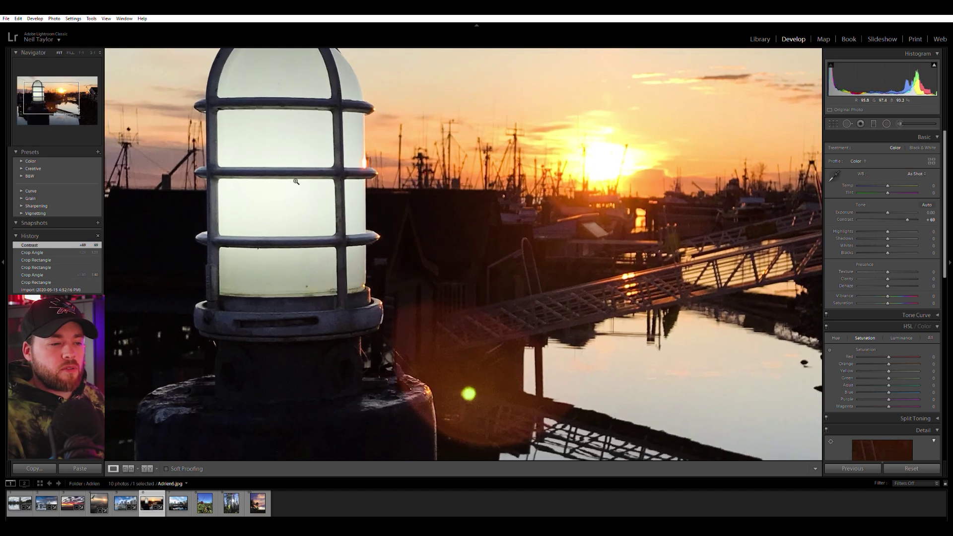
pyautogui.click(662, 203)
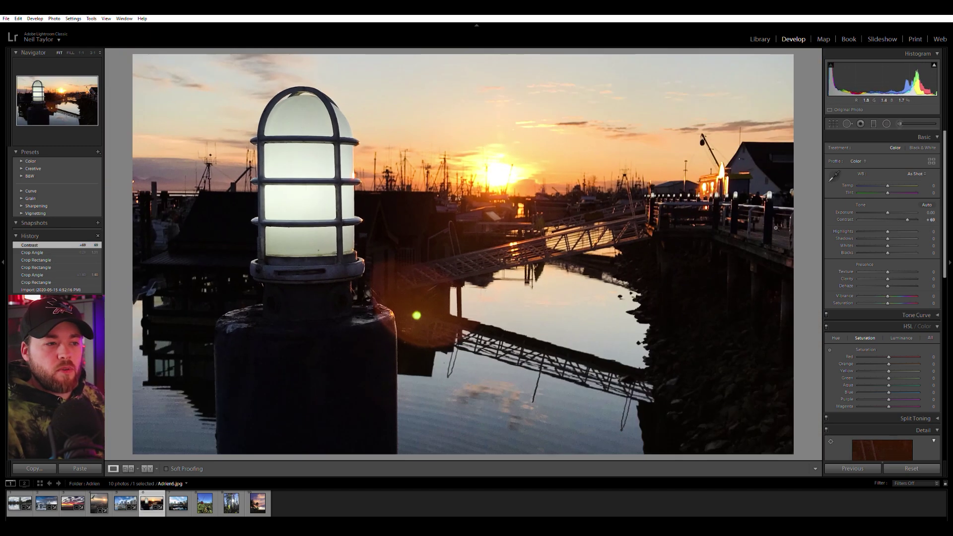
pyautogui.click(871, 228)
pyautogui.moveTo(871, 228)
pyautogui.mouseDown()
pyautogui.moveTo(880, 228)
pyautogui.moveTo(873, 234)
pyautogui.mouseUp()
pyautogui.click(886, 238)
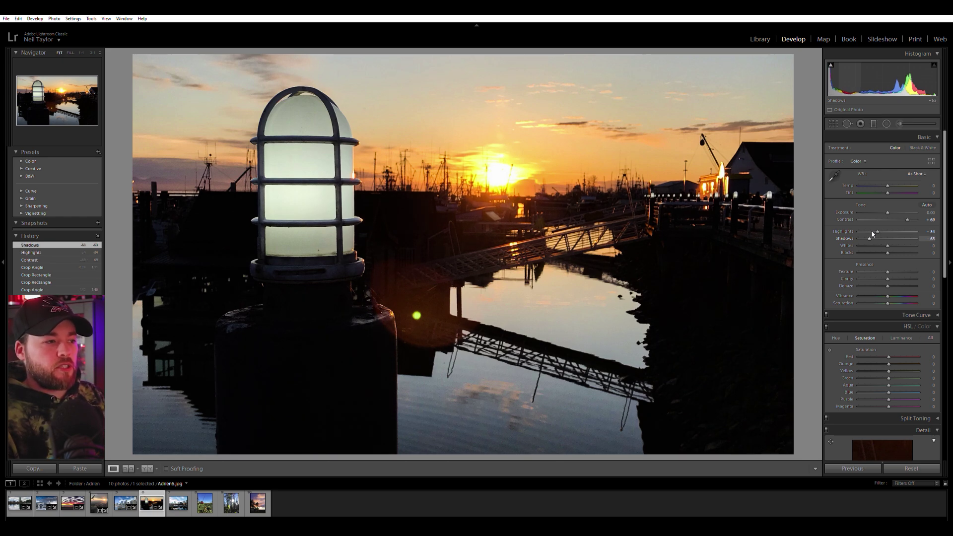
pyautogui.moveTo(877, 231); pyautogui.dragTo(890, 209)
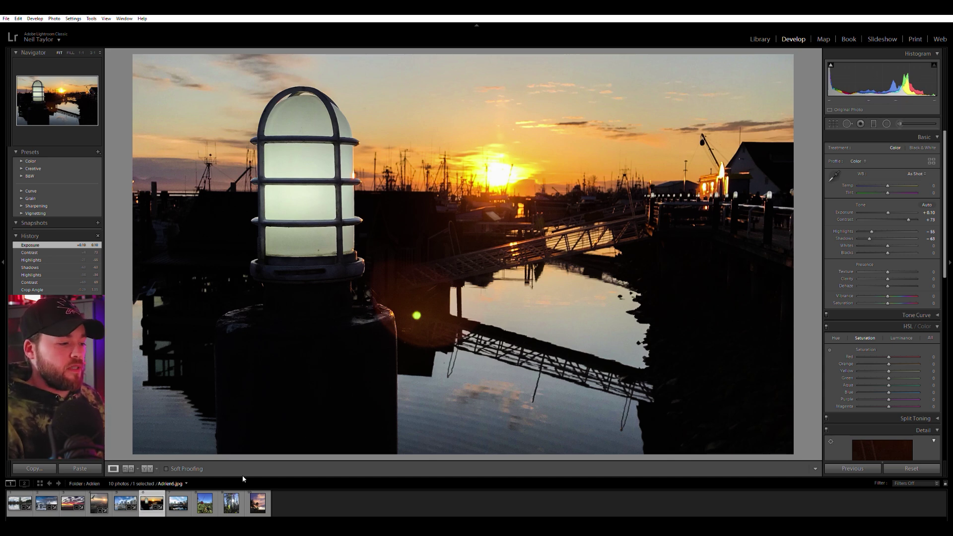
# Open the rocky waterfront skyline photo and add a graduated filter over its sky with Exposure -1.47 and raised Contrast
pyautogui.press('Right')
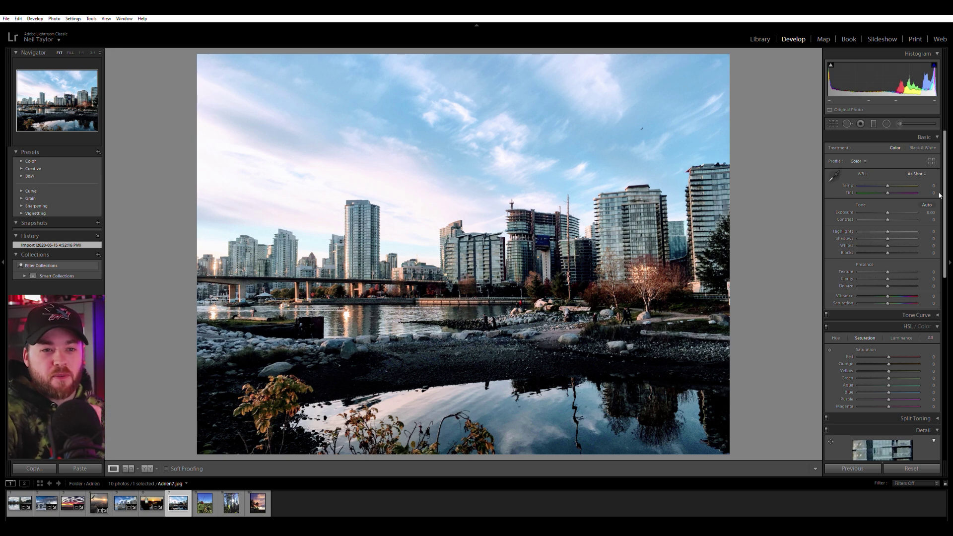
pyautogui.click(873, 123)
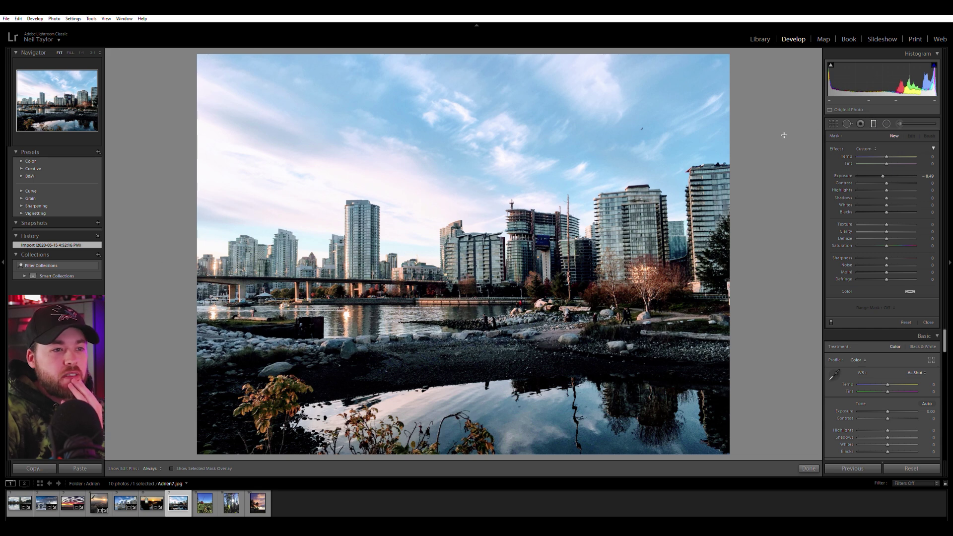
pyautogui.moveTo(445, 87); pyautogui.dragTo(452, 206)
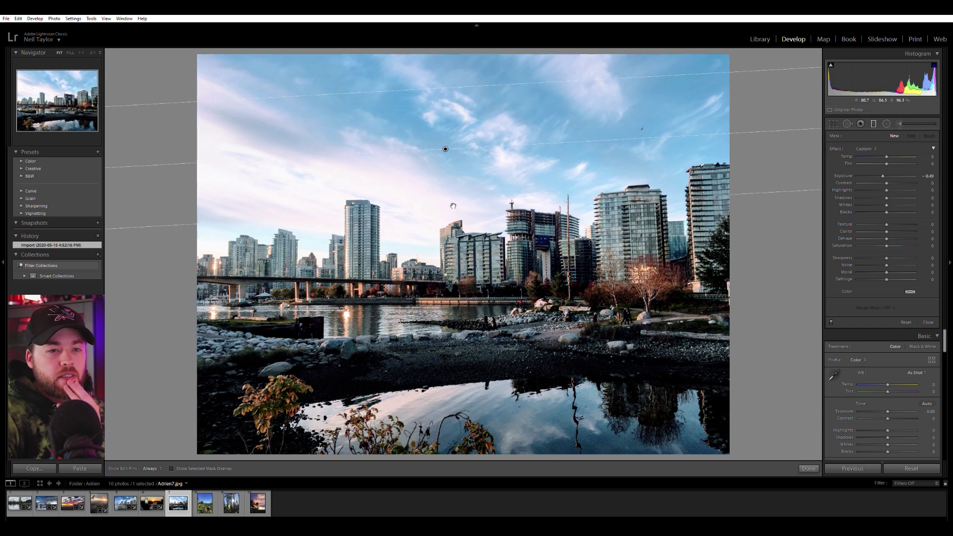
pyautogui.moveTo(887, 183)
pyautogui.mouseDown()
pyautogui.moveTo(898, 182)
pyautogui.moveTo(877, 172)
pyautogui.mouseUp()
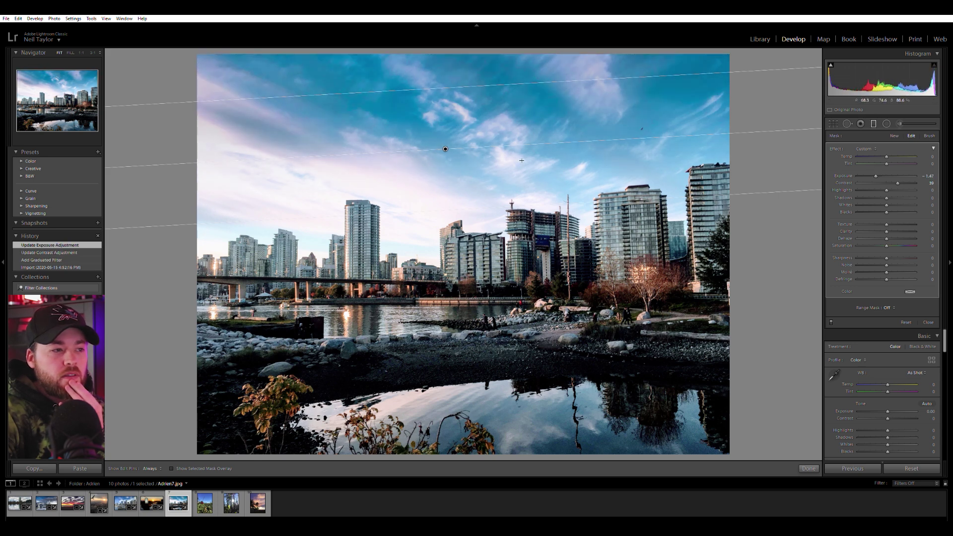
# Tilt the sky's graduated filter slightly more, move it lower toward the building tops and close the filter
pyautogui.moveTo(631, 137); pyautogui.dragTo(634, 143)
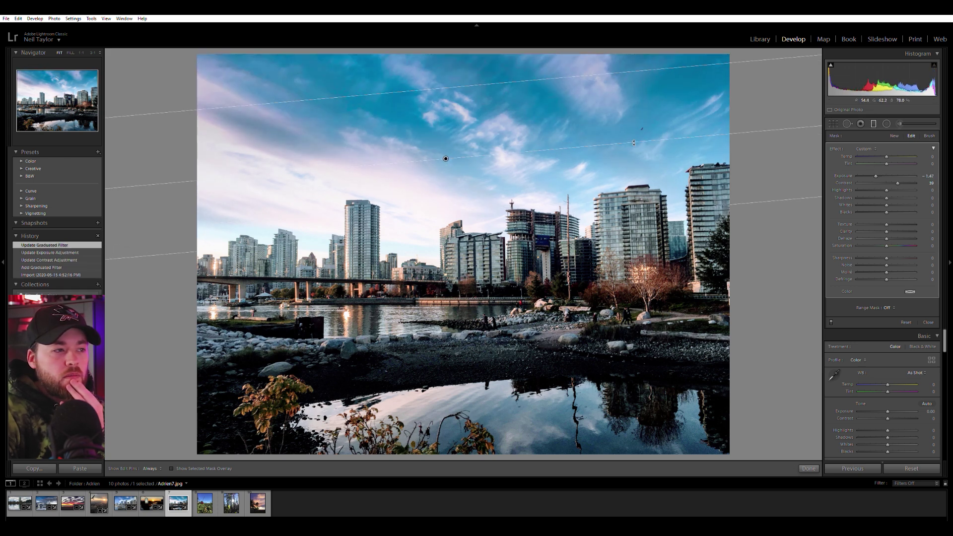
pyautogui.moveTo(447, 157); pyautogui.dragTo(443, 172)
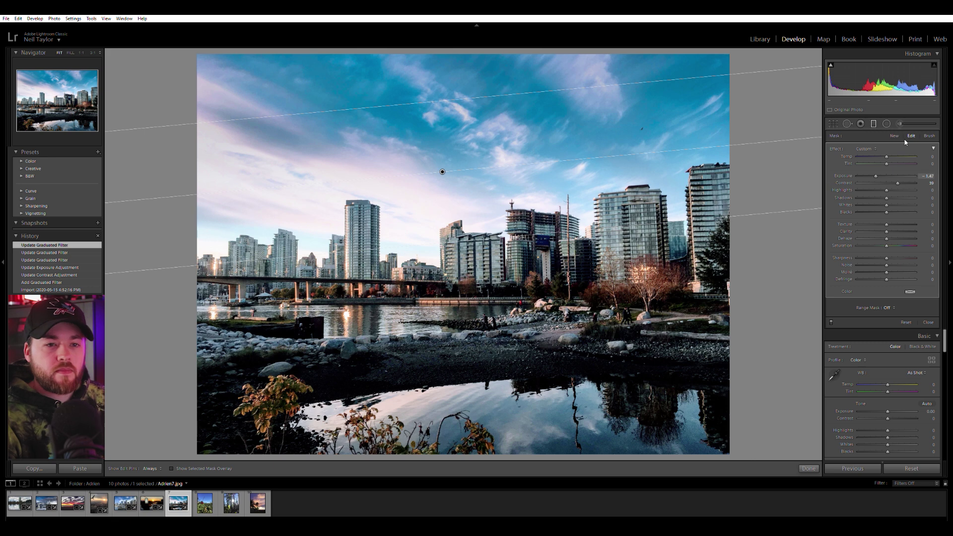
pyautogui.click(874, 124)
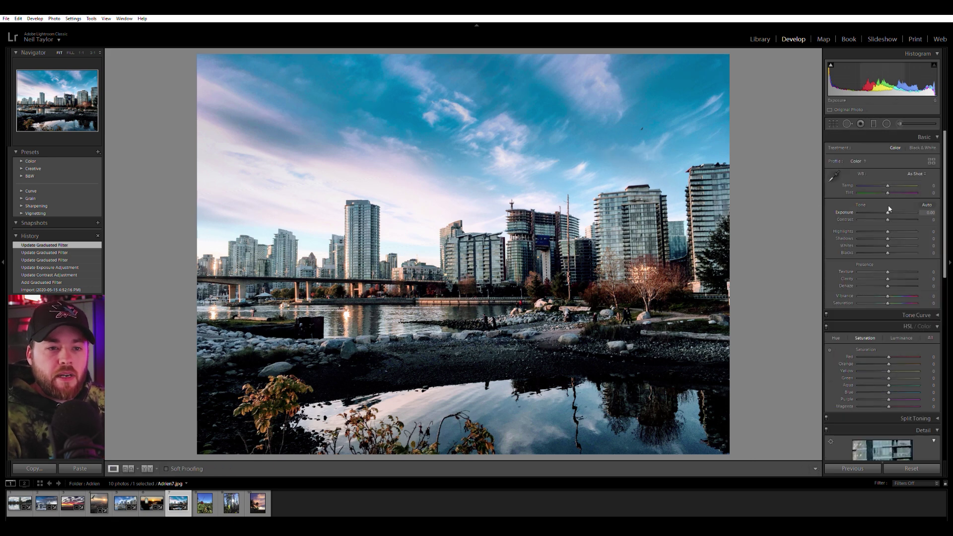
# Set the waterfront skyline photo's Highlights to -29 and Shadows to +46, leaving Exposure reset to 0
pyautogui.moveTo(889, 206); pyautogui.dragTo(880, 231)
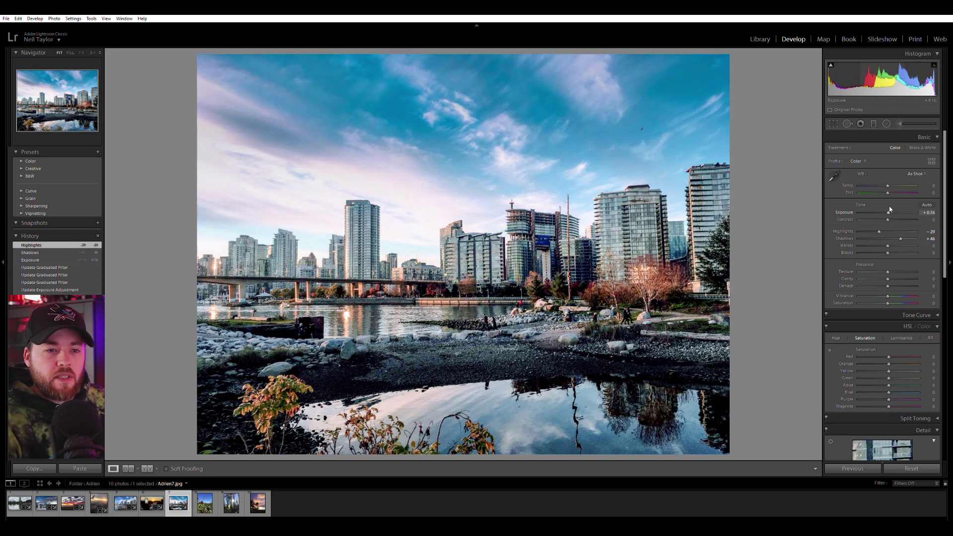
pyautogui.doubleClick(890, 210)
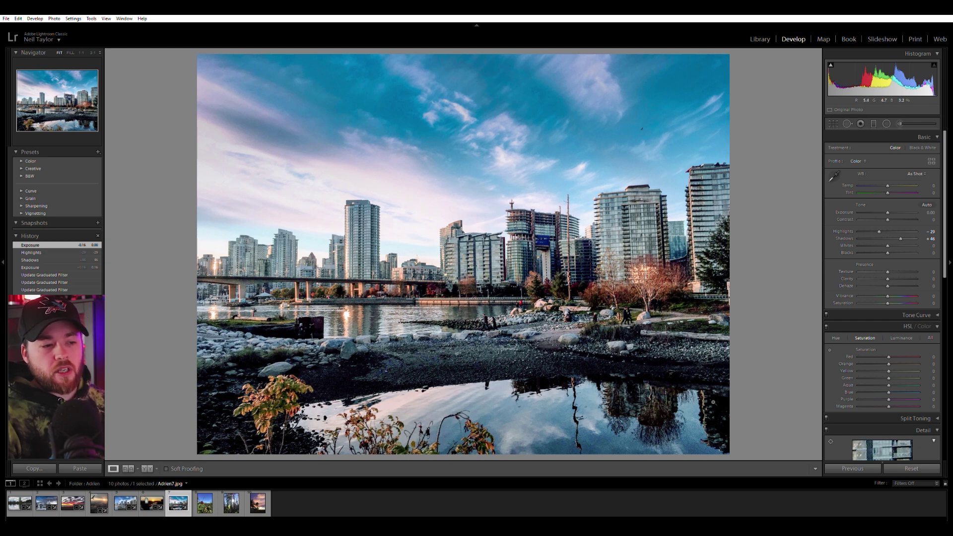
# Crop away the reflecting pool and plants along the lower edge of the waterfront skyline photo
pyautogui.press('r')
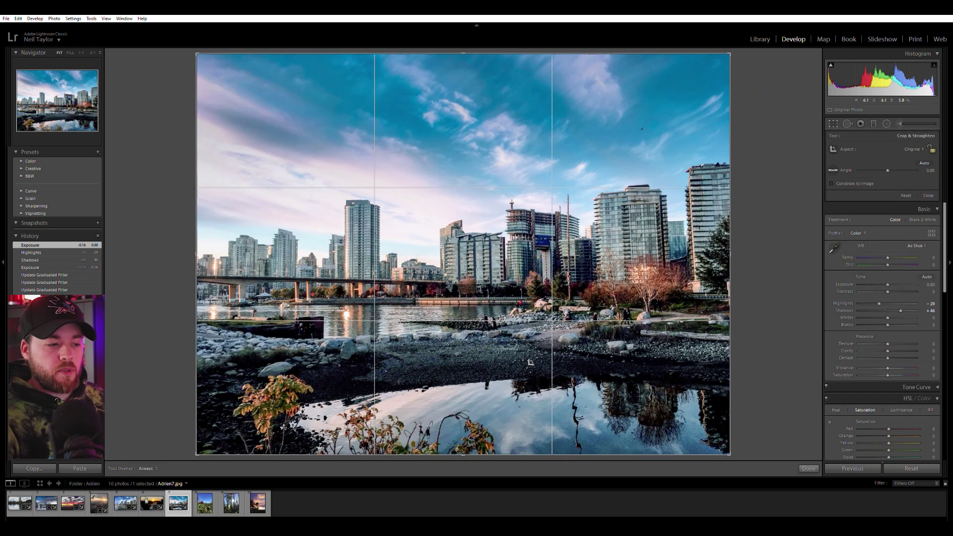
pyautogui.moveTo(446, 451); pyautogui.dragTo(529, 411)
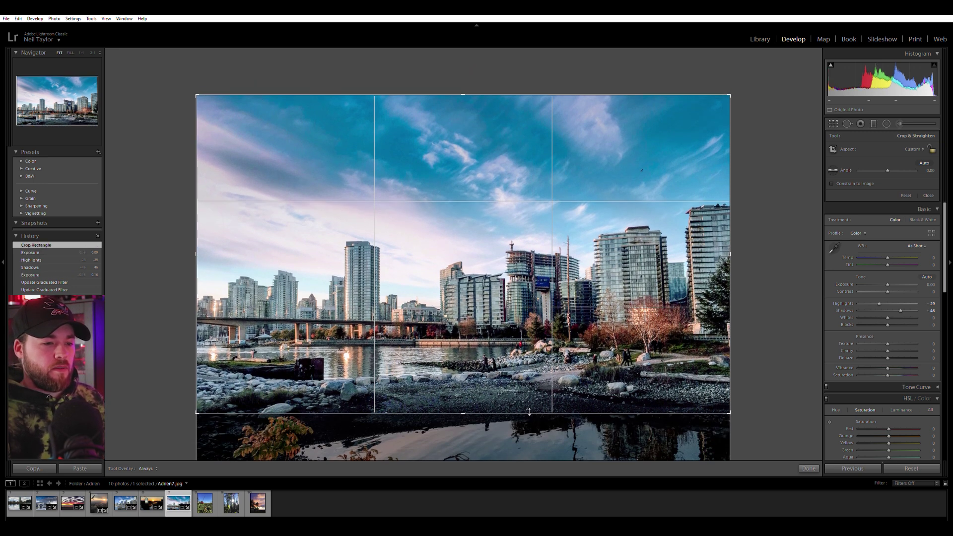
pyautogui.press('Return')
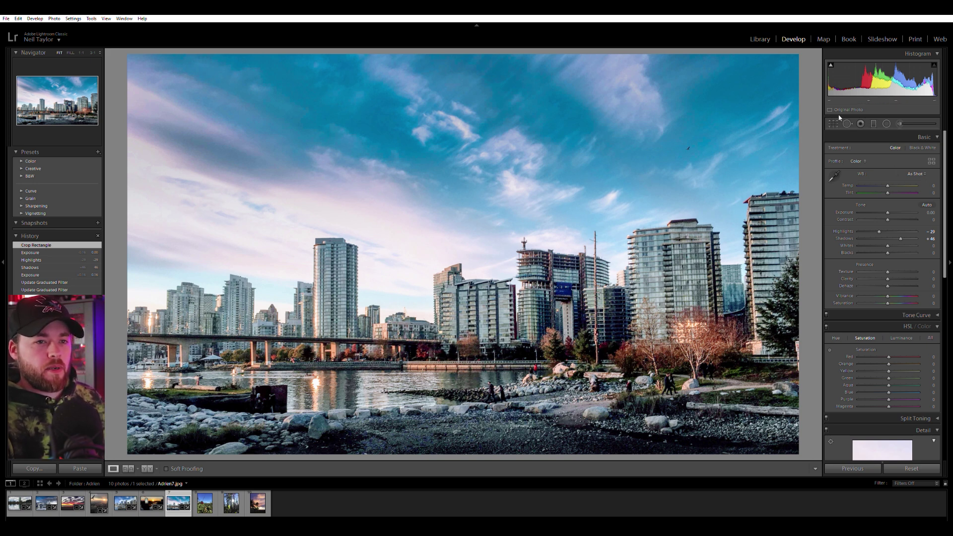
# Compare the edited waterfront skyline photo with its original, checking the sky and the rocky shore
pyautogui.press('\\')
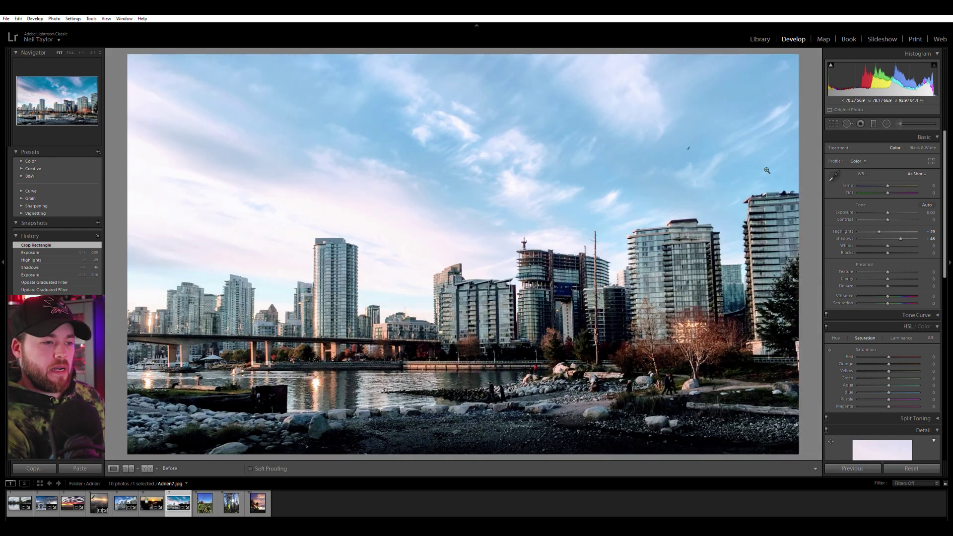
pyautogui.press('\\')
pyautogui.press('\\')
pyautogui.press('\\')
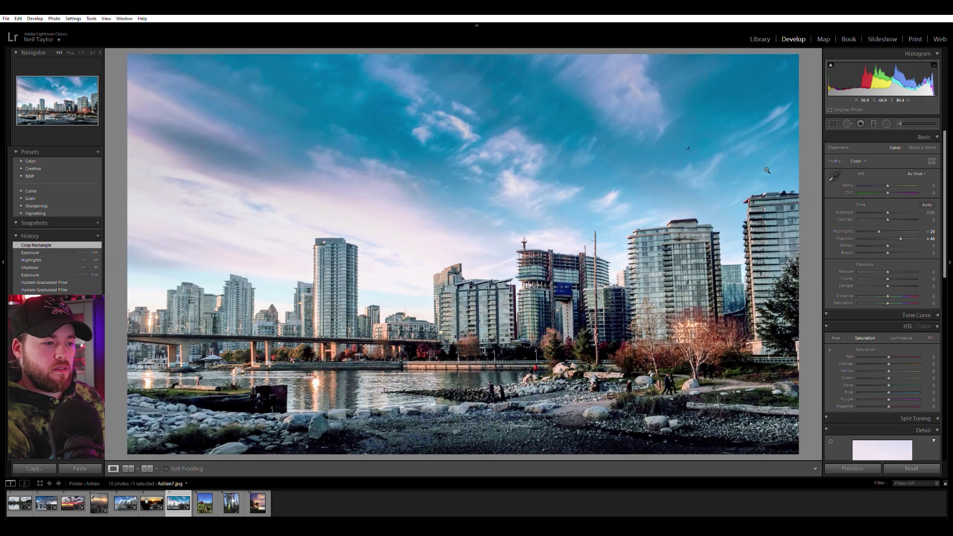
pyautogui.press('\\')
pyautogui.press('\\')
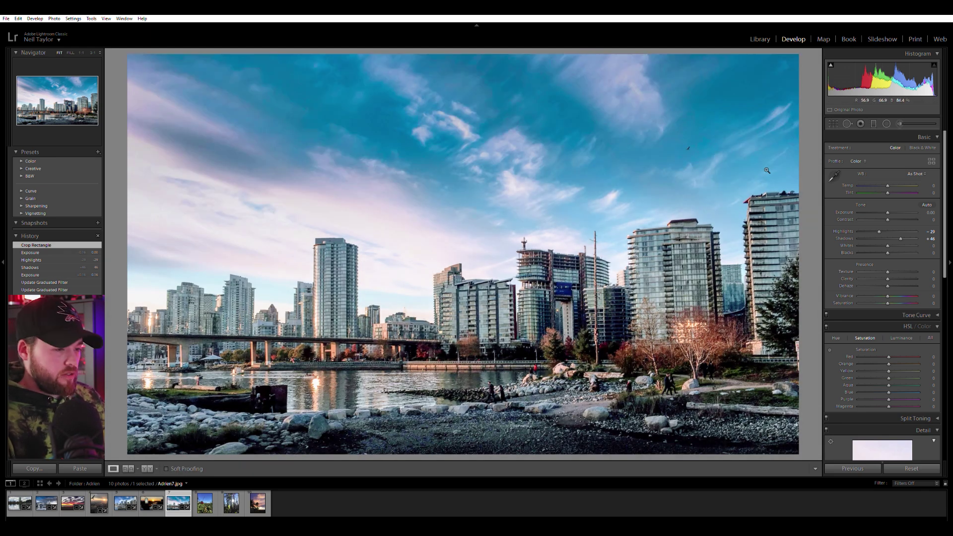
pyautogui.press('\\')
pyautogui.press('\\')
# Reduce the waterfront photo's Shadows to +26 and compare the result repeatedly with the original
pyautogui.moveTo(901, 234); pyautogui.dragTo(897, 236)
pyautogui.press('\\')
pyautogui.press('\\')
pyautogui.press('\\')
pyautogui.press('\\')
pyautogui.press('\\')
pyautogui.press('\\')
pyautogui.press('\\')
pyautogui.press('\\')
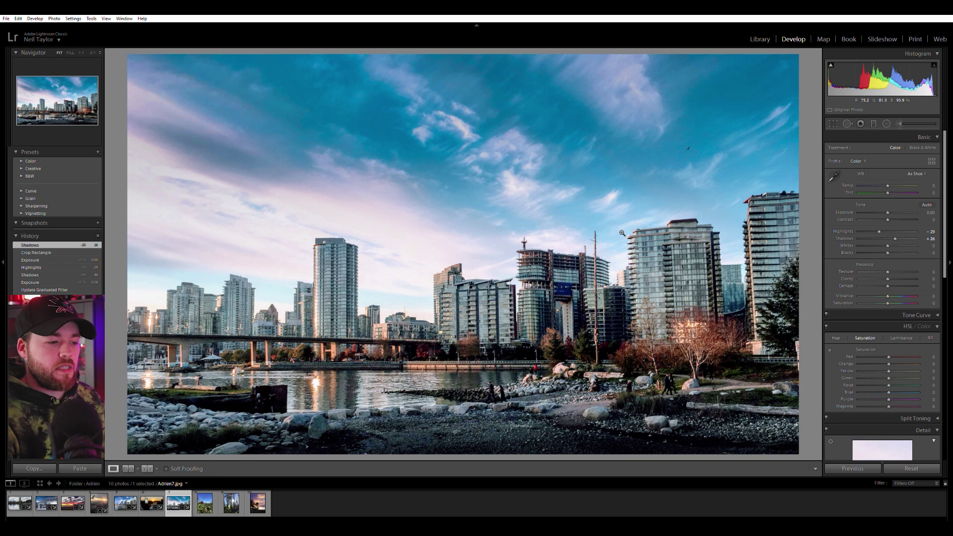
pyautogui.press('\\')
pyautogui.press('\\')
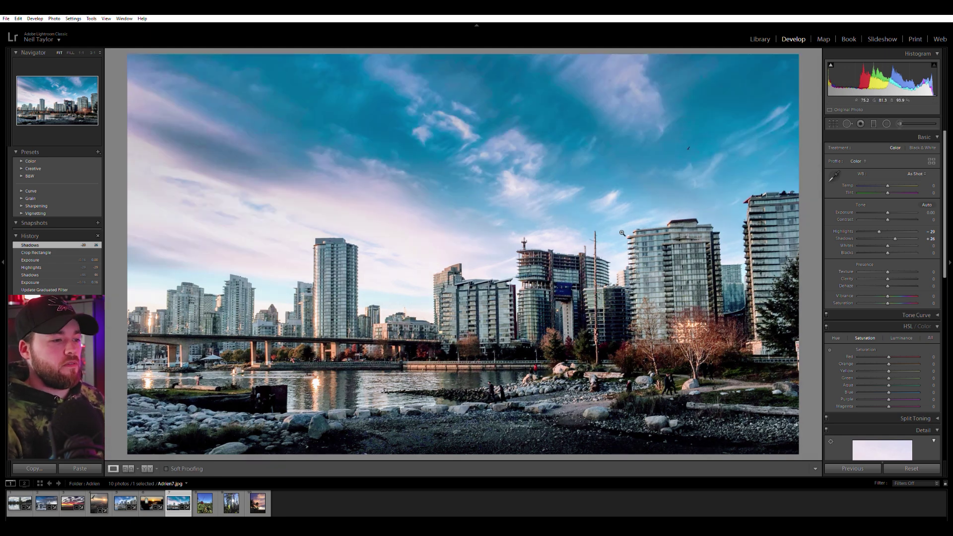
pyautogui.press('\\')
pyautogui.press('\\')
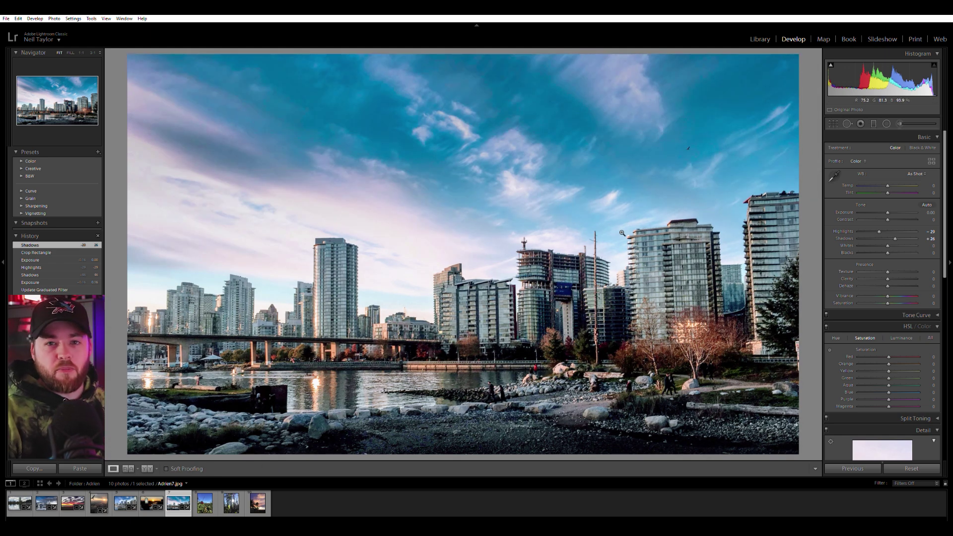
# Open the red berry photo and inspect the berry up close before returning to the full view
pyautogui.press('Right')
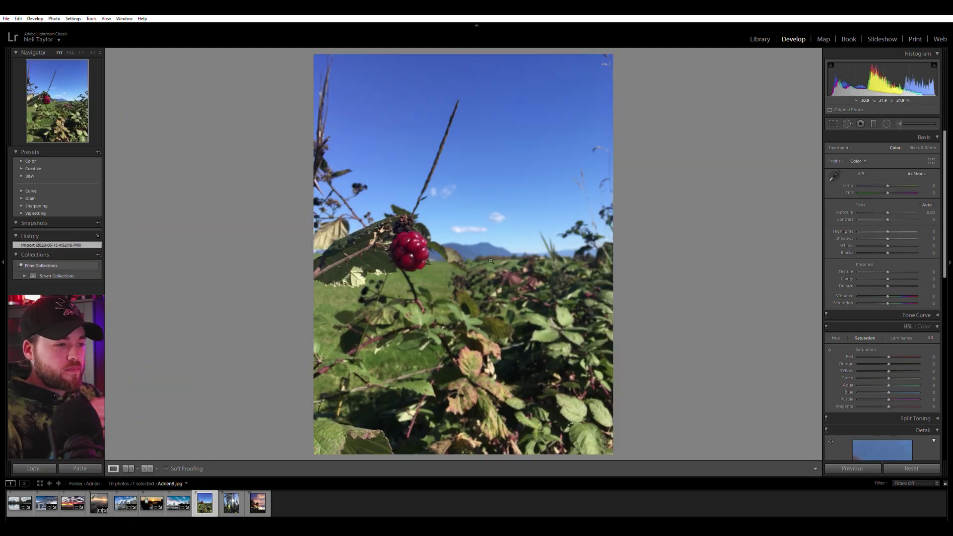
pyautogui.click(429, 247)
pyautogui.click(447, 255)
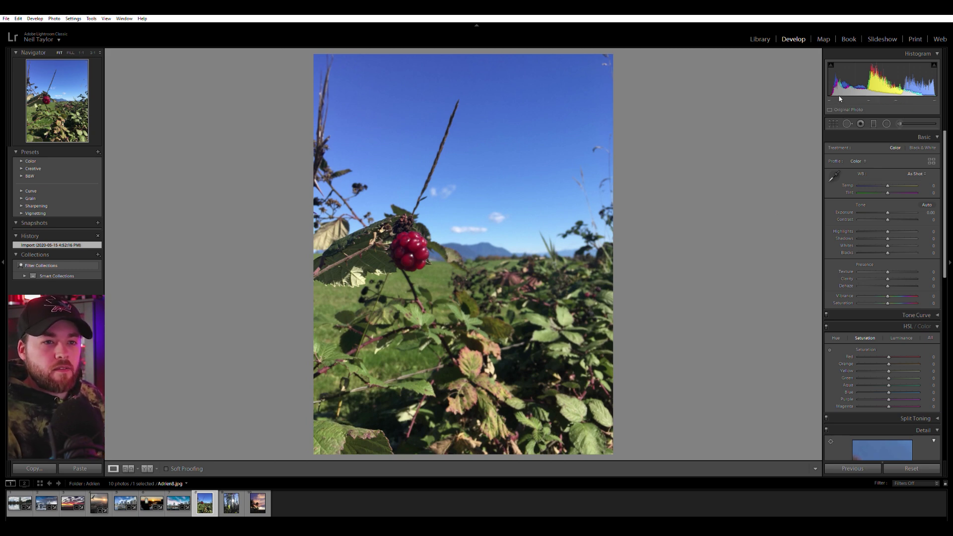
# Crop the red berry photo on all sides to frame the berry, its tall stem and the mountain more tightly
pyautogui.click(834, 124)
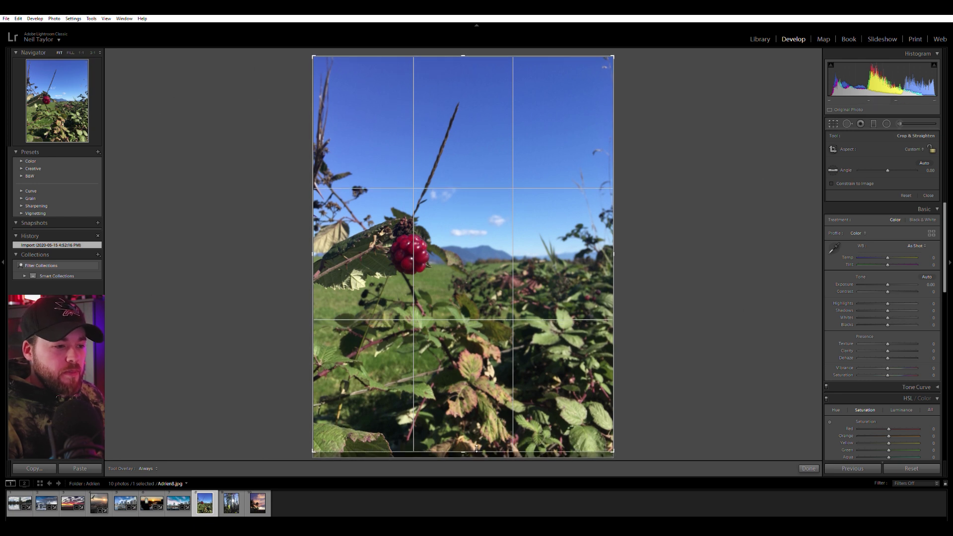
pyautogui.click(497, 463)
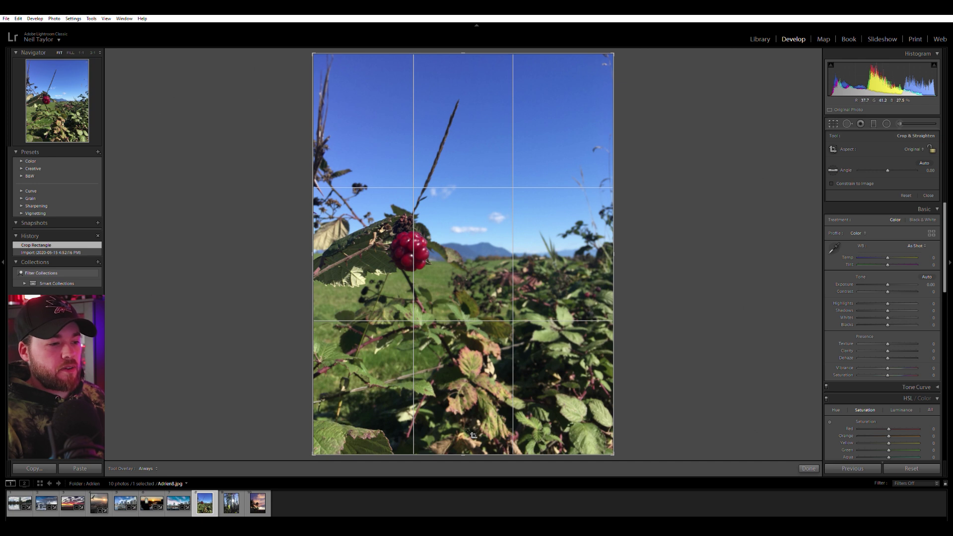
pyautogui.moveTo(463, 452); pyautogui.dragTo(623, 383)
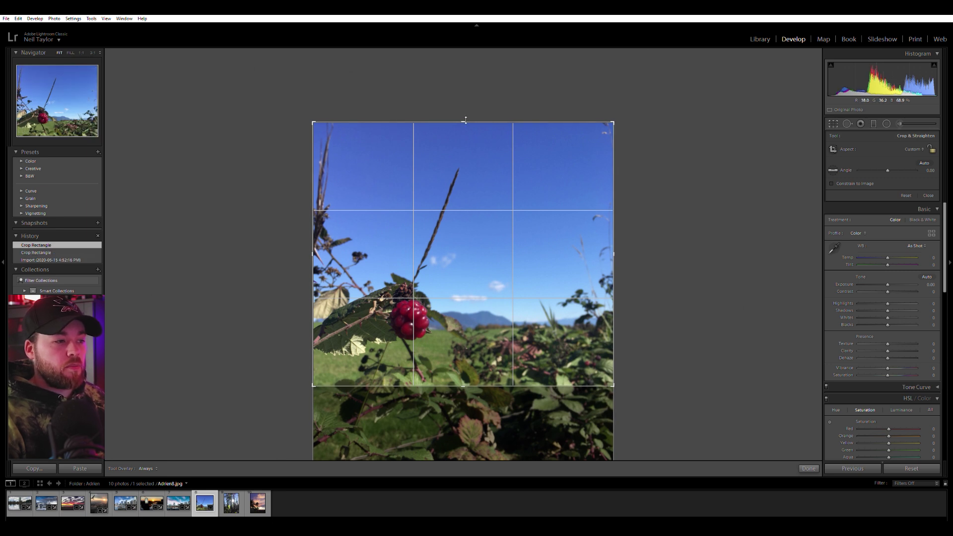
pyautogui.moveTo(317, 231); pyautogui.dragTo(331, 234)
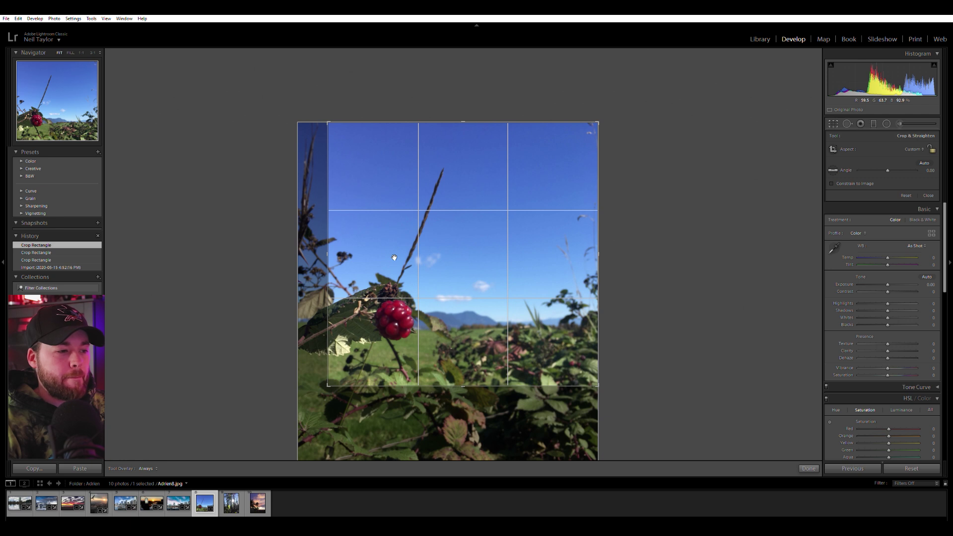
pyautogui.moveTo(598, 238); pyautogui.dragTo(575, 253)
pyautogui.moveTo(464, 123); pyautogui.dragTo(463, 141)
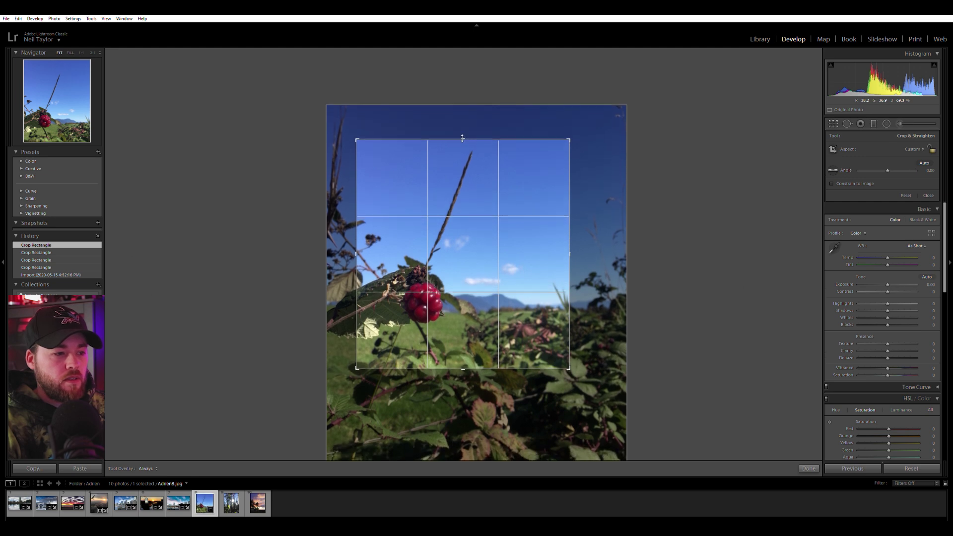
pyautogui.press('Return')
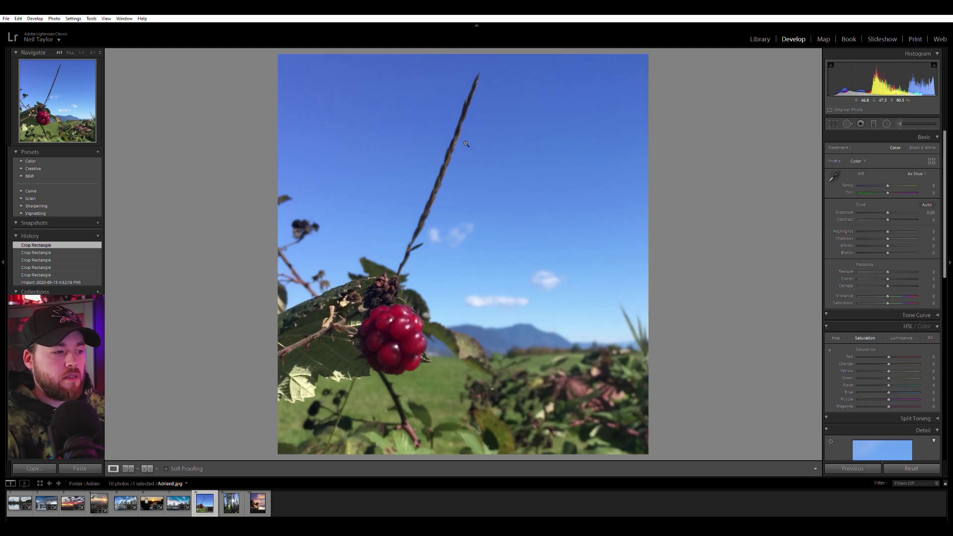
# Heal away the dark twigs and buds along the berry photo's left edge using clean sky as the source
pyautogui.press('q')
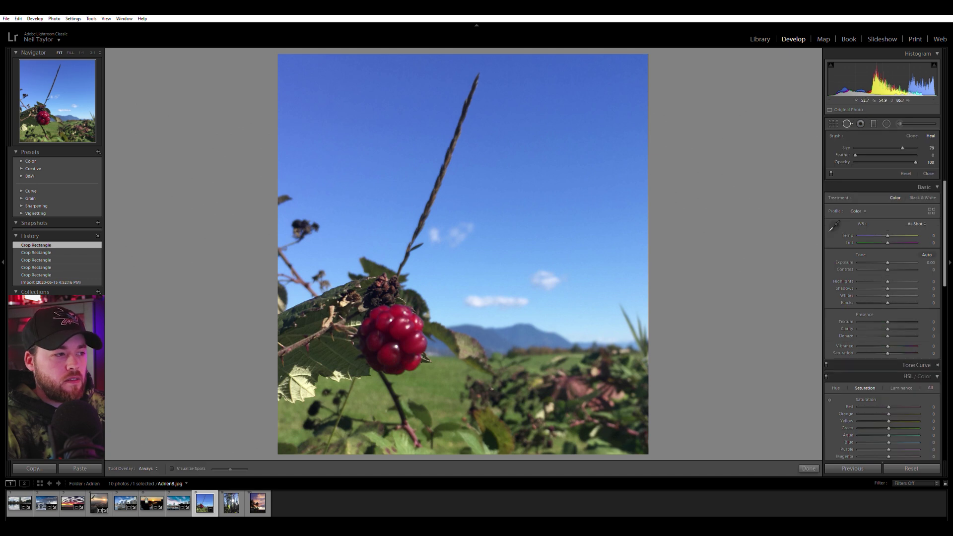
pyautogui.click(323, 215)
pyautogui.moveTo(323, 215)
pyautogui.mouseDown()
pyautogui.moveTo(326, 153)
pyautogui.moveTo(327, 184)
pyautogui.moveTo(322, 175)
pyautogui.mouseUp()
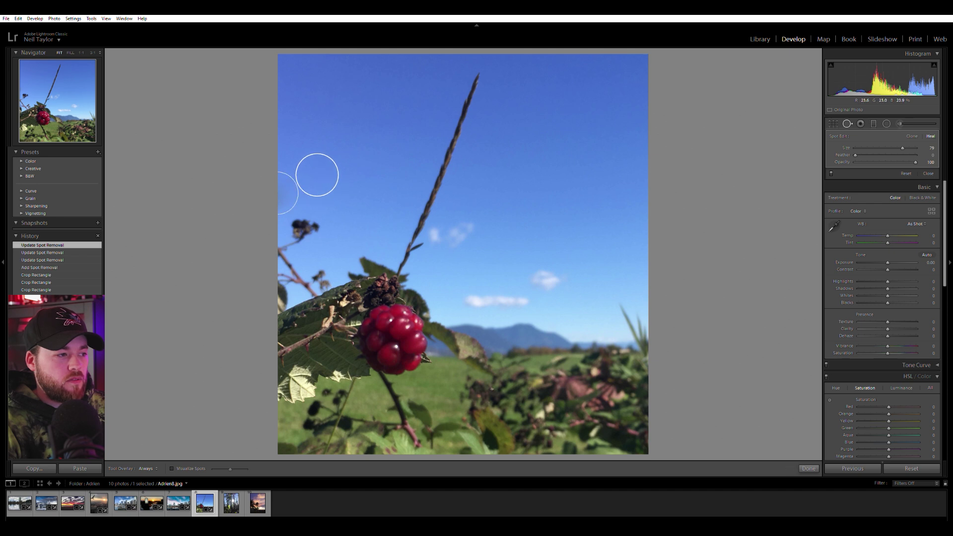
pyautogui.click(302, 234)
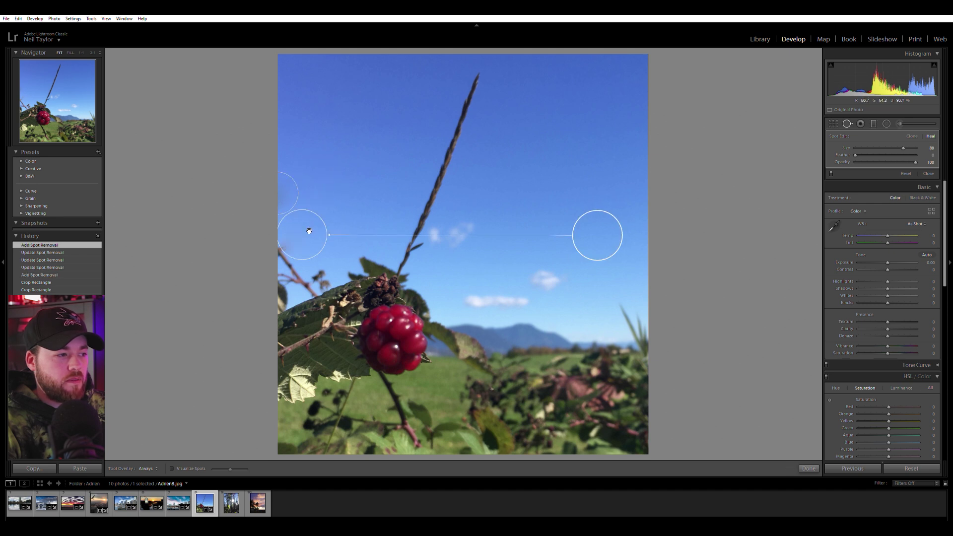
pyautogui.click(861, 122)
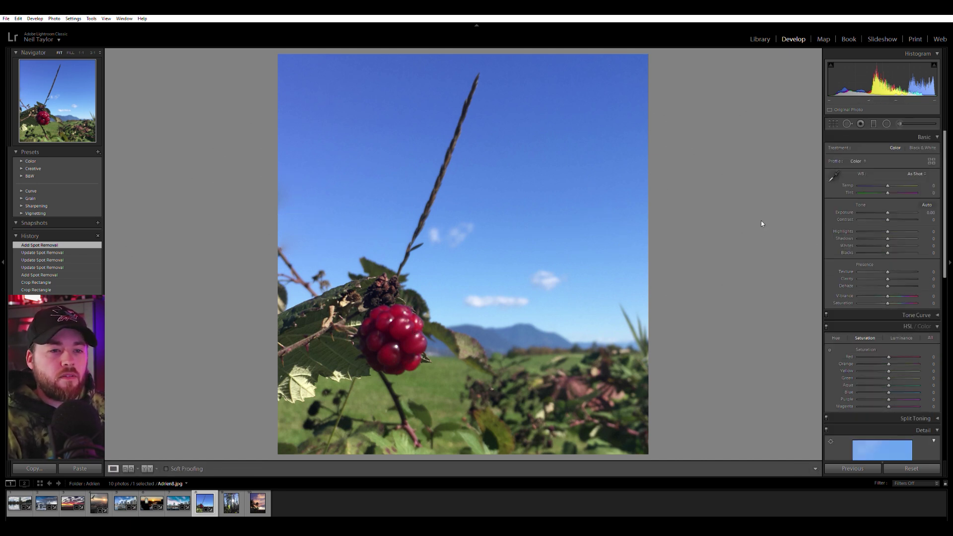
# Recheck the berry photo's crop, and set Contrast to +33, Shadows to +21 and Highlights to -5
pyautogui.click(833, 124)
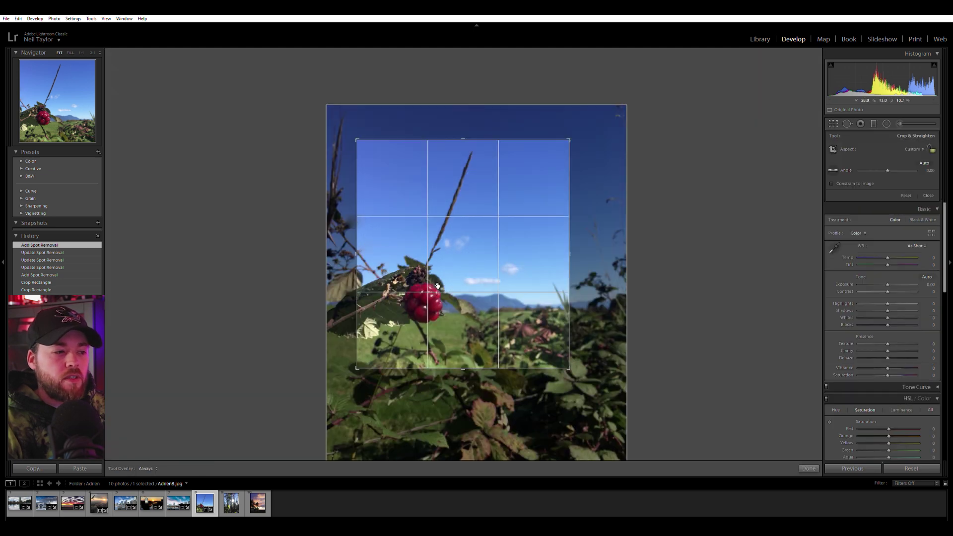
pyautogui.click(833, 124)
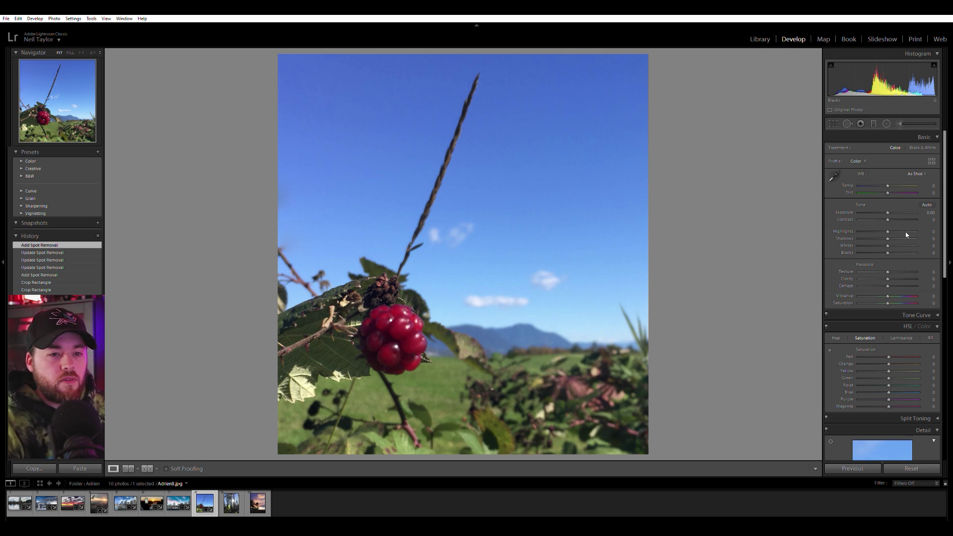
pyautogui.moveTo(895, 215)
pyautogui.mouseDown()
pyautogui.moveTo(899, 234)
pyautogui.moveTo(885, 227)
pyautogui.mouseUp()
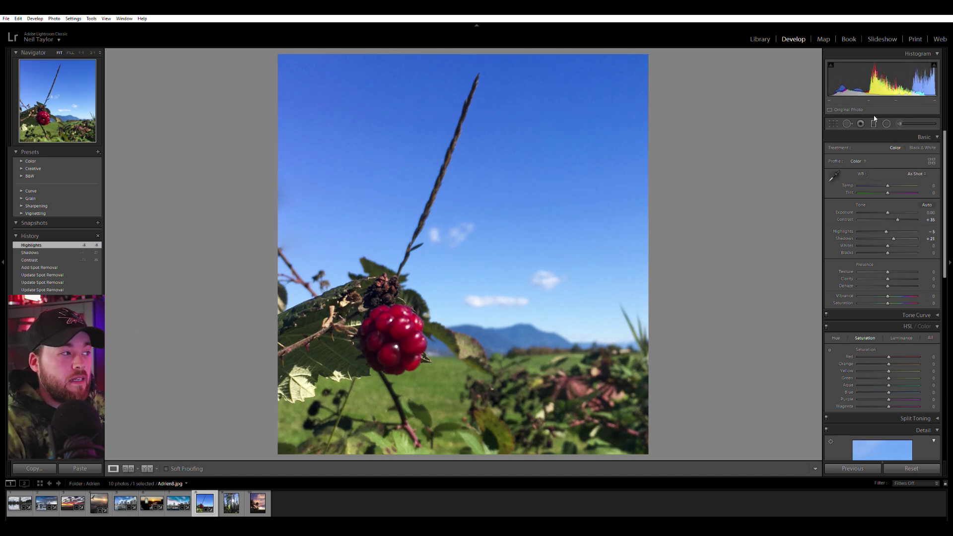
# Open the backlit forest photo, inspect the sun up close and preview the crop grid over the full frame
pyautogui.click(232, 502)
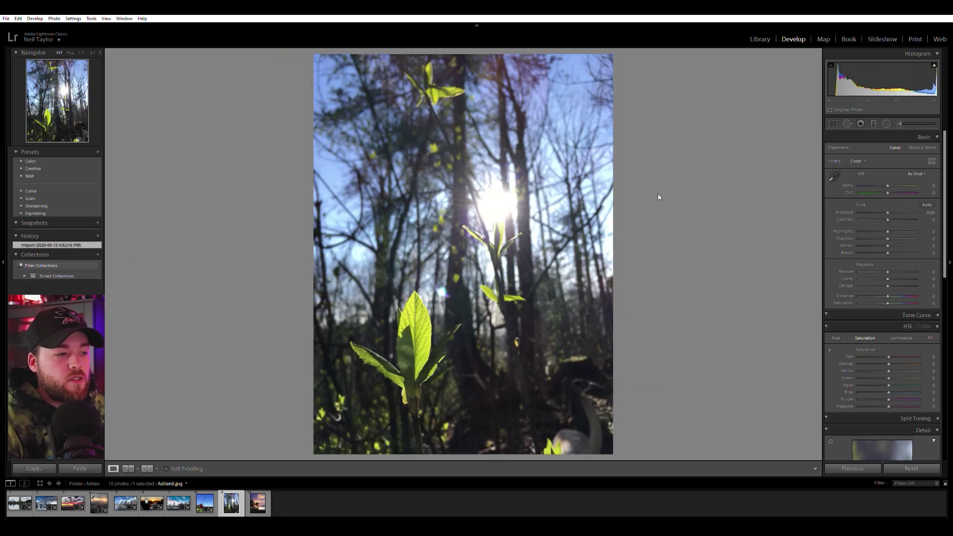
pyautogui.click(498, 203)
pyautogui.click(496, 202)
pyautogui.press('r')
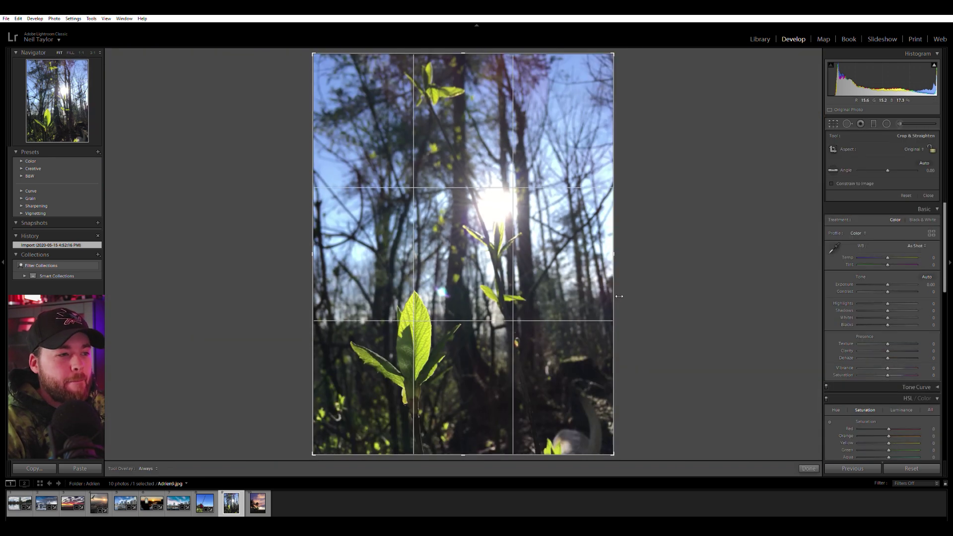
pyautogui.click(834, 124)
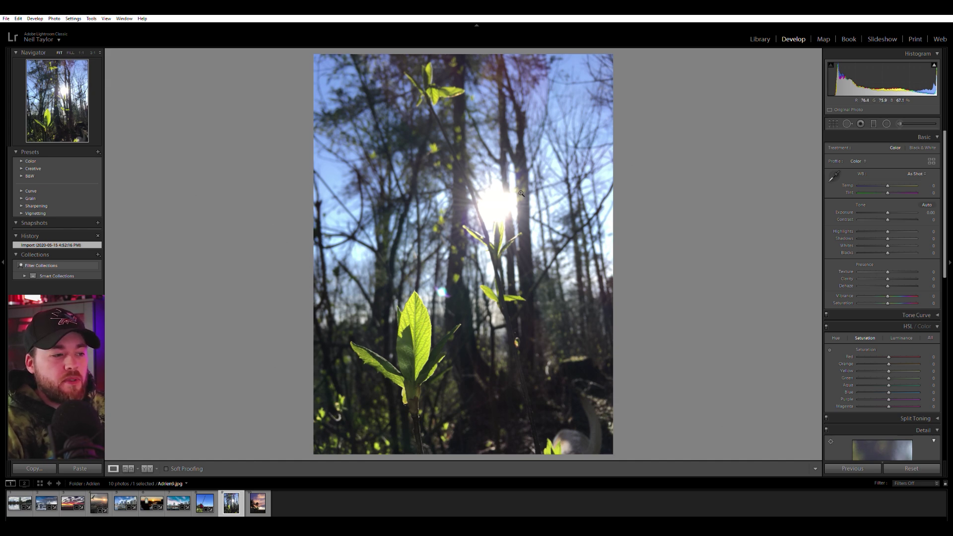
# Zoom in on the large green leaf and set the forest photo's Contrast to +30 and Clarity to +10
pyautogui.click(403, 343)
pyautogui.moveTo(449, 345); pyautogui.dragTo(468, 213)
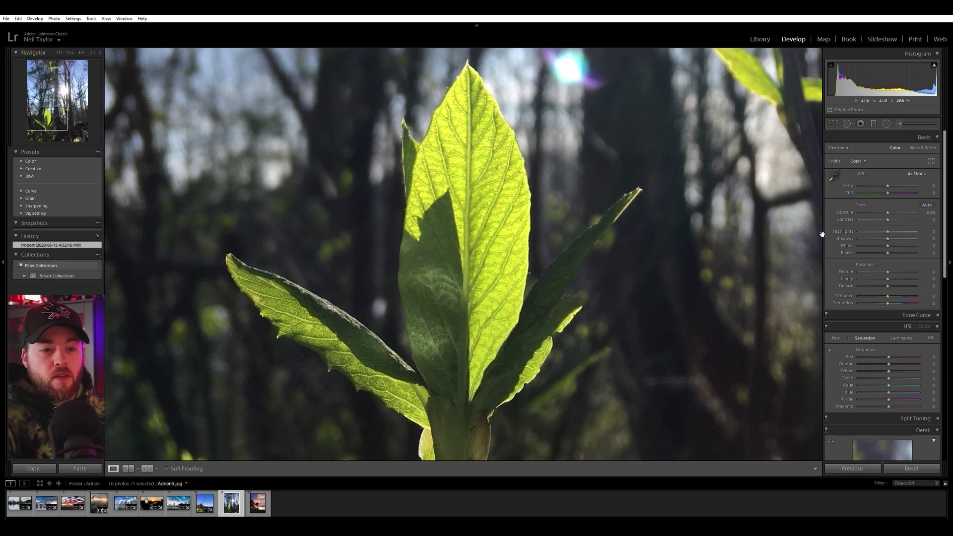
pyautogui.moveTo(891, 217); pyautogui.dragTo(897, 217)
pyautogui.moveTo(893, 273); pyautogui.dragTo(891, 273)
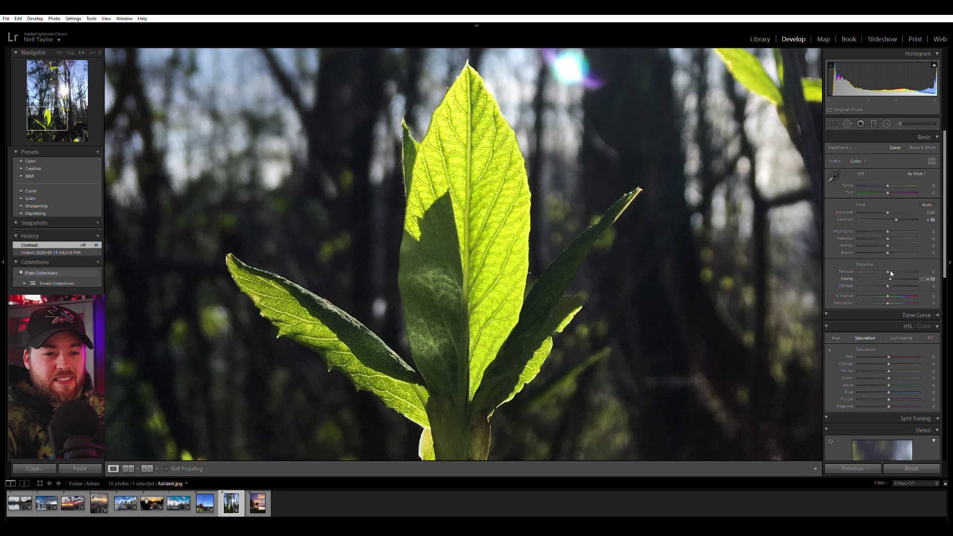
pyautogui.click(654, 195)
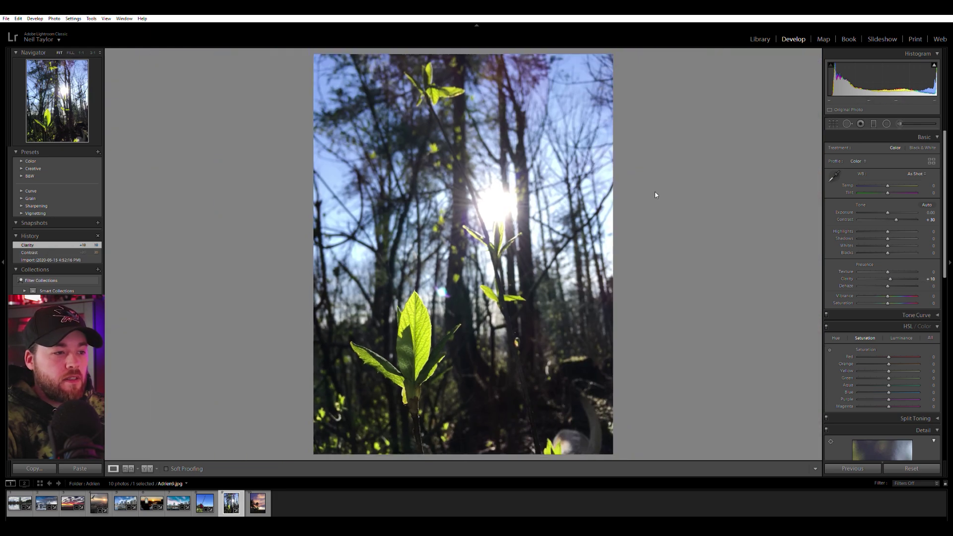
# Crop the forest photo on all sides, cutting off the upper leaf cluster and the dark lower edge
pyautogui.click(834, 123)
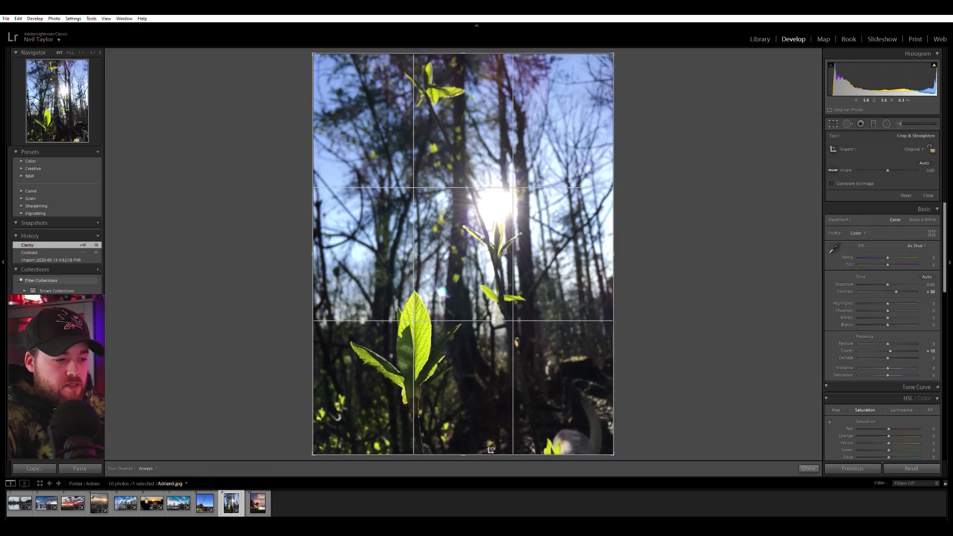
pyautogui.moveTo(480, 445); pyautogui.dragTo(492, 443)
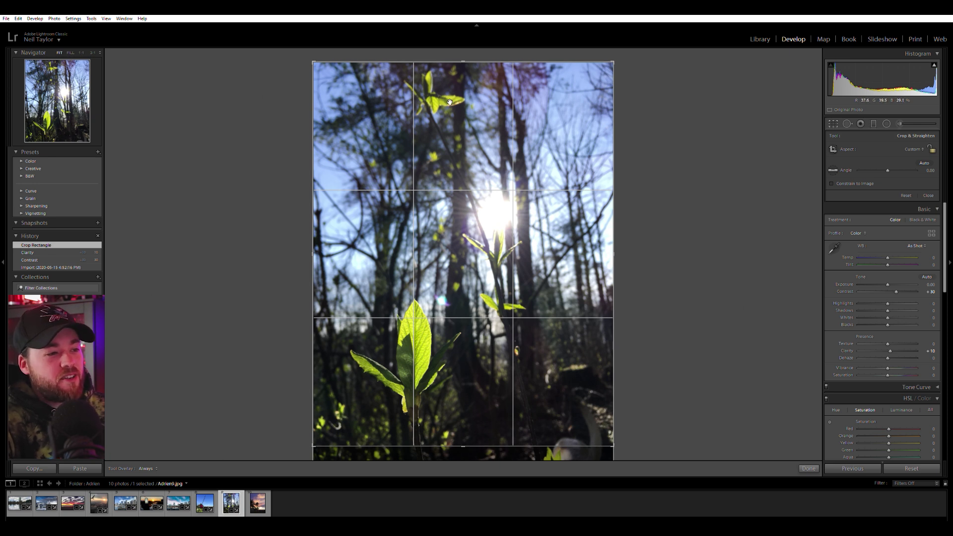
pyautogui.moveTo(465, 62); pyautogui.dragTo(464, 89)
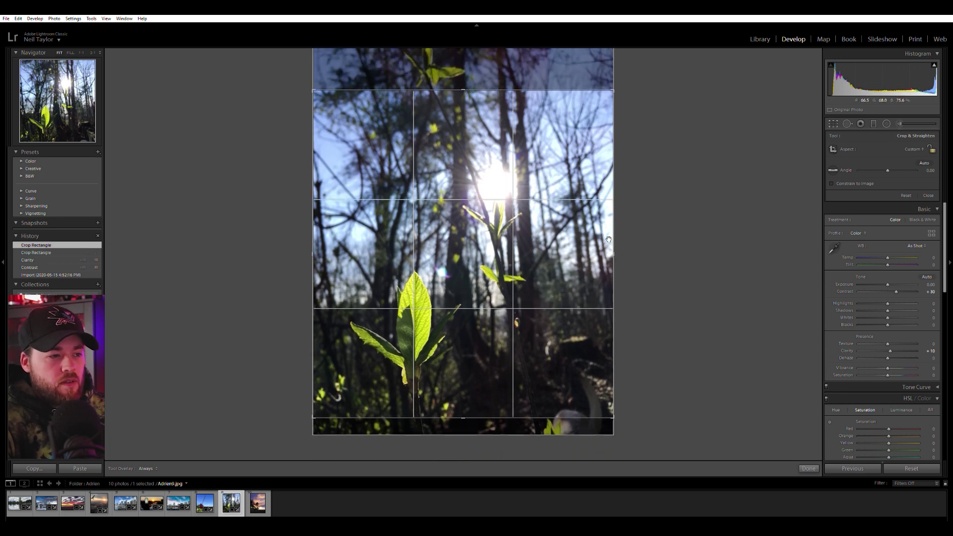
pyautogui.moveTo(616, 252); pyautogui.dragTo(614, 252)
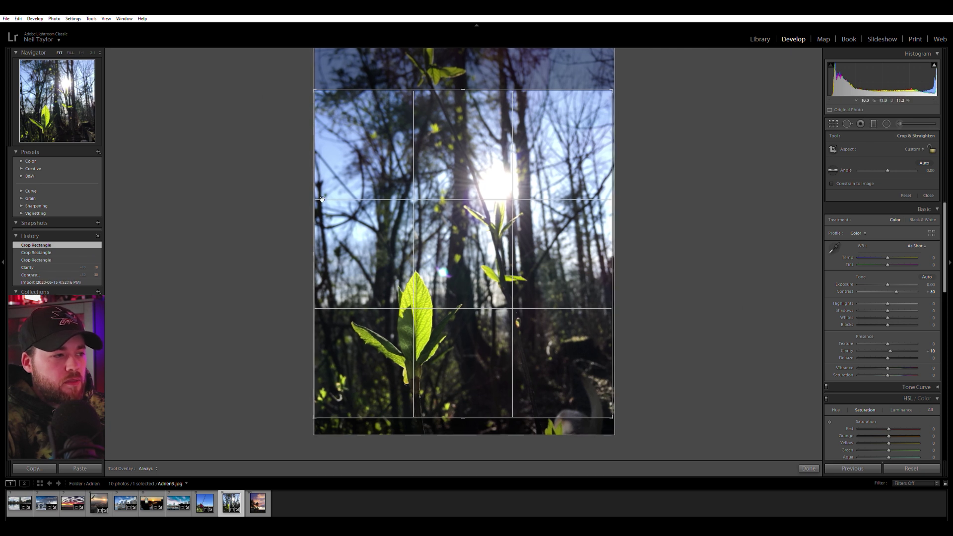
pyautogui.moveTo(320, 254); pyautogui.dragTo(329, 254)
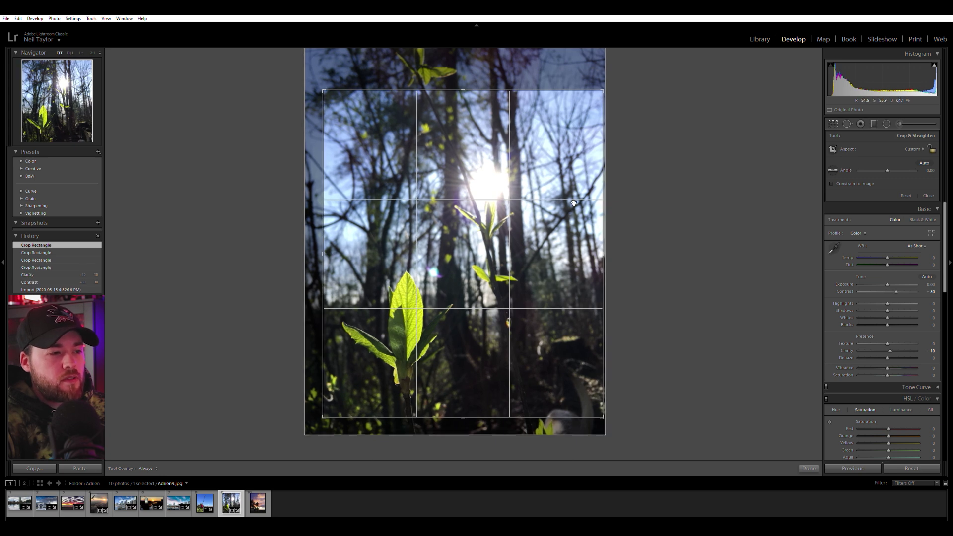
pyautogui.moveTo(604, 246); pyautogui.dragTo(594, 247)
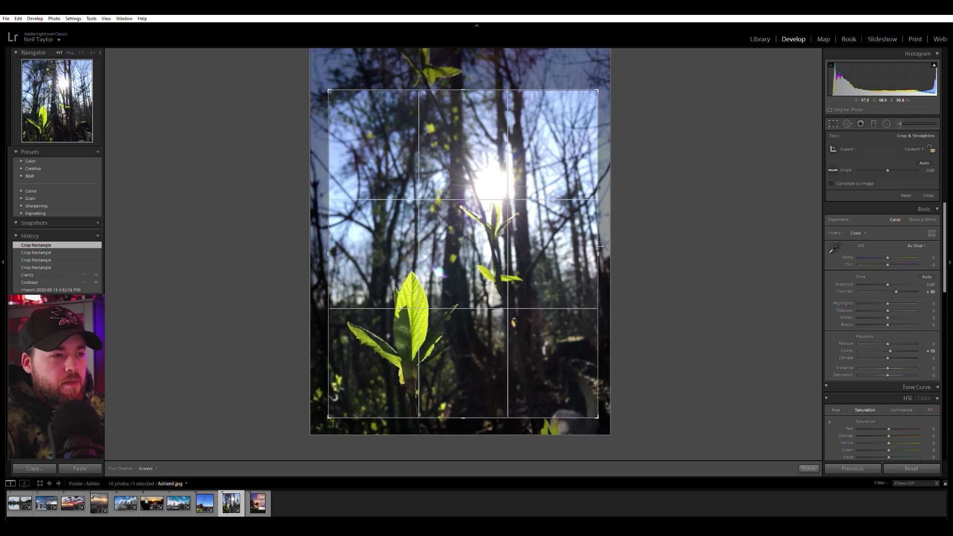
pyautogui.press('Return')
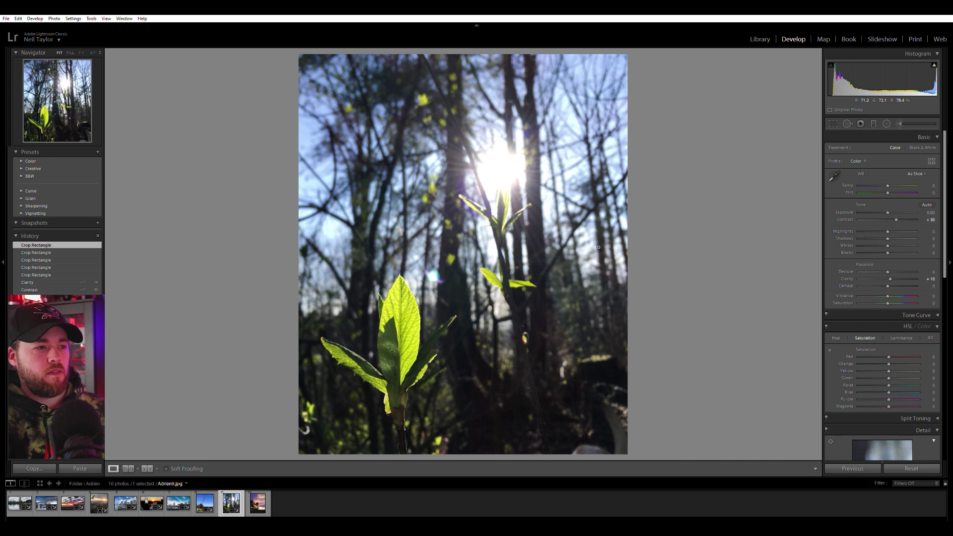
# Set the forest photo's Shadows to +30, Contrast to +41 and Vibrance to +38
pyautogui.moveTo(888, 238); pyautogui.dragTo(899, 220)
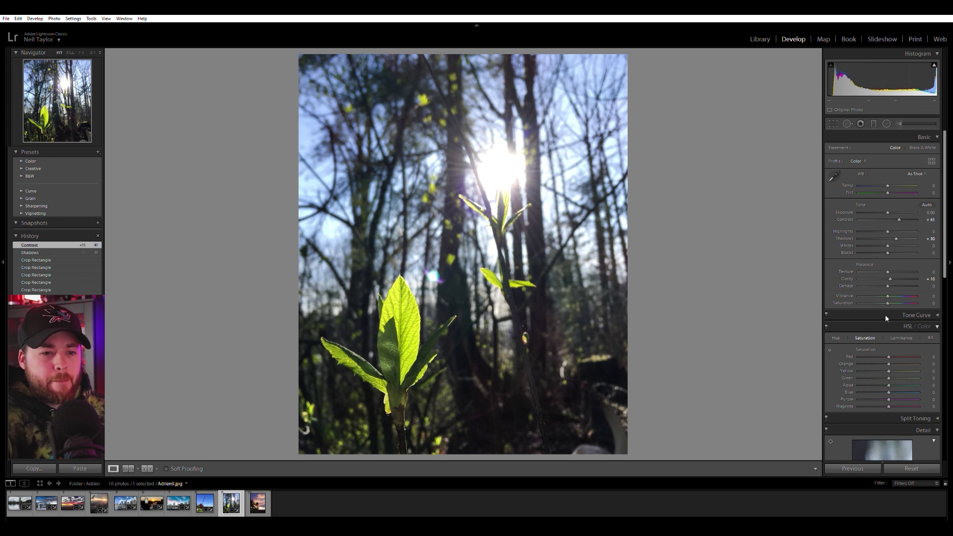
pyautogui.moveTo(890, 292); pyautogui.dragTo(901, 294)
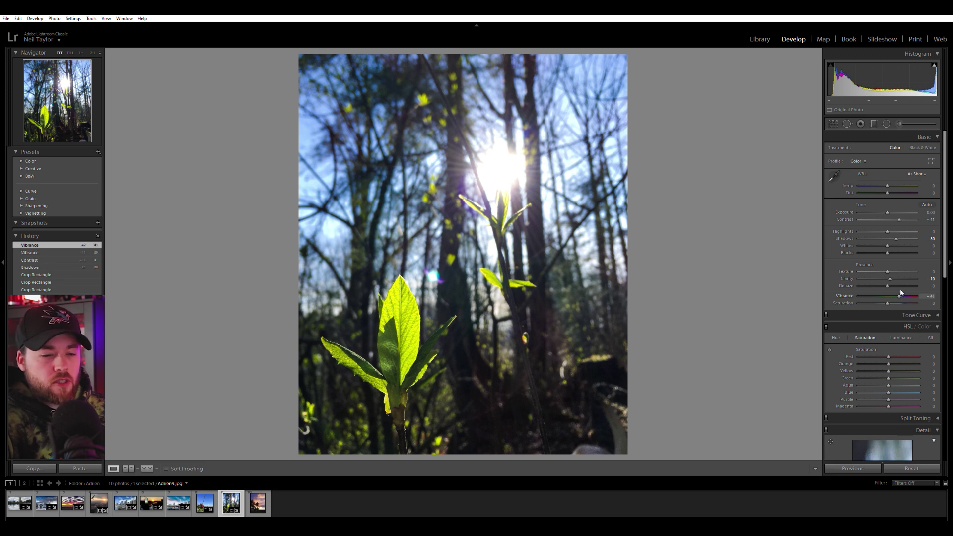
pyautogui.moveTo(901, 293); pyautogui.dragTo(899, 293)
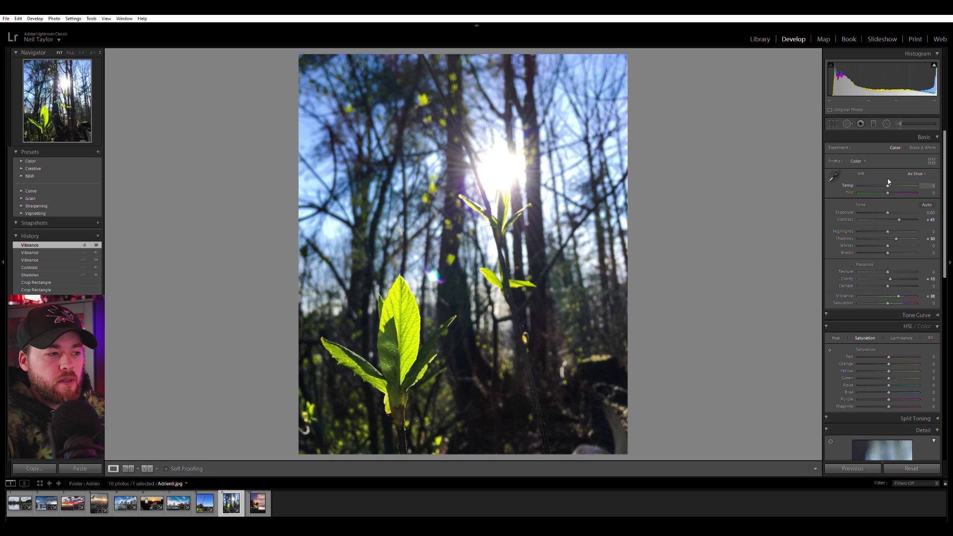
# Warm the forest photo's white balance temperature slightly and set the yellow Saturation to -12
pyautogui.moveTo(889, 181); pyautogui.dragTo(890, 182)
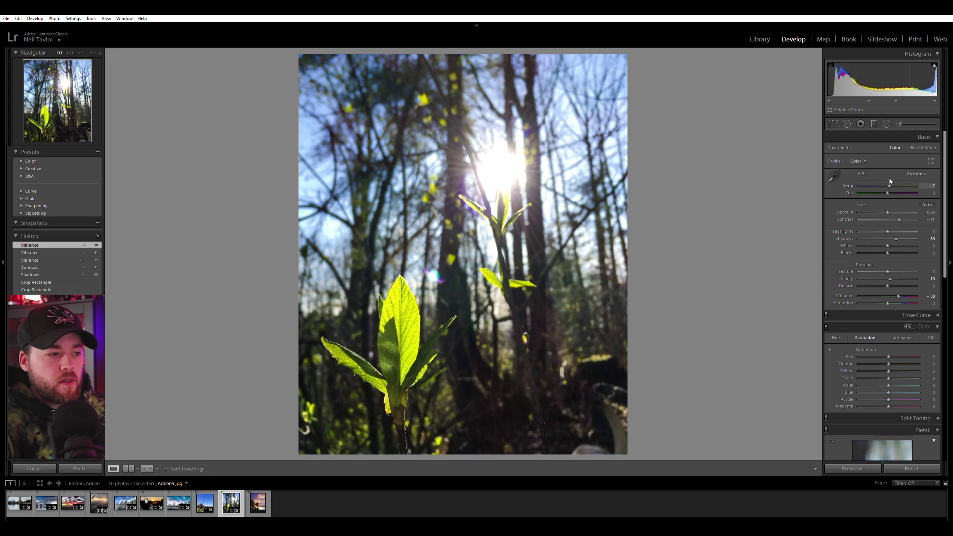
pyautogui.moveTo(892, 182); pyautogui.dragTo(892, 182)
pyautogui.scroll(-3, 850, 291)
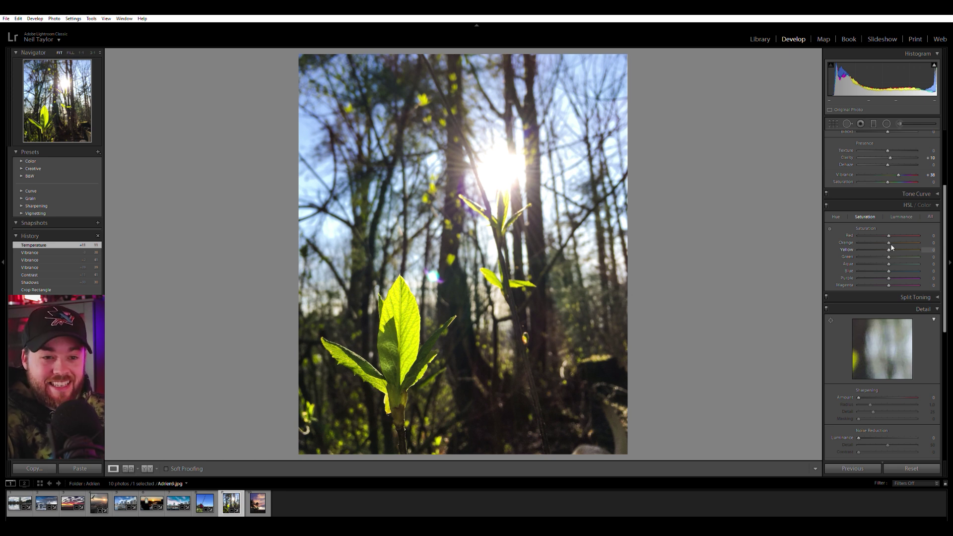
pyautogui.moveTo(886, 245)
pyautogui.mouseDown()
pyautogui.moveTo(871, 243)
pyautogui.moveTo(886, 245)
pyautogui.mouseUp()
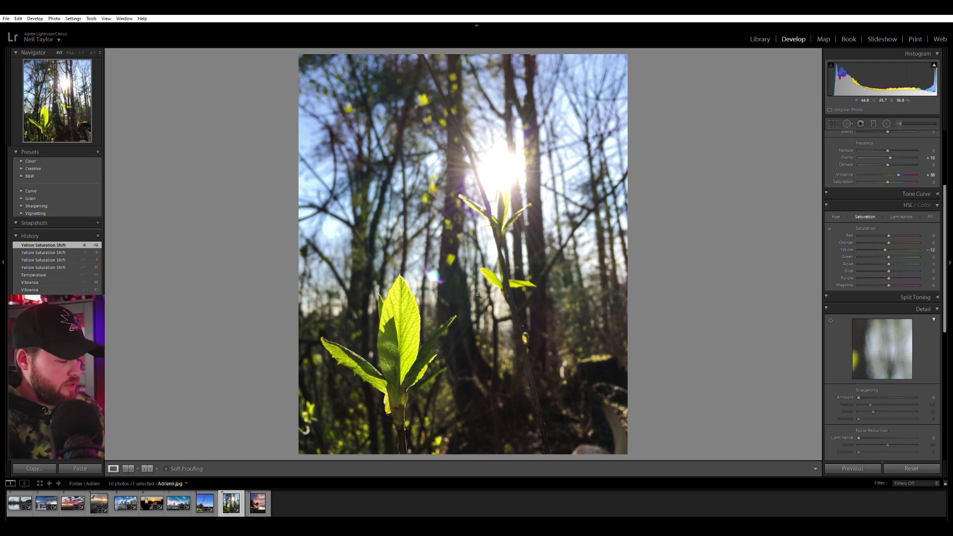
# Compare the edited forest photo repeatedly with its original version
pyautogui.press('\\')
pyautogui.press('\\')
pyautogui.press('\\')
pyautogui.press('\\')
pyautogui.press('\\')
pyautogui.press('\\')
pyautogui.press('\\')
pyautogui.press('\\')
pyautogui.press('\\')
pyautogui.press('\\')
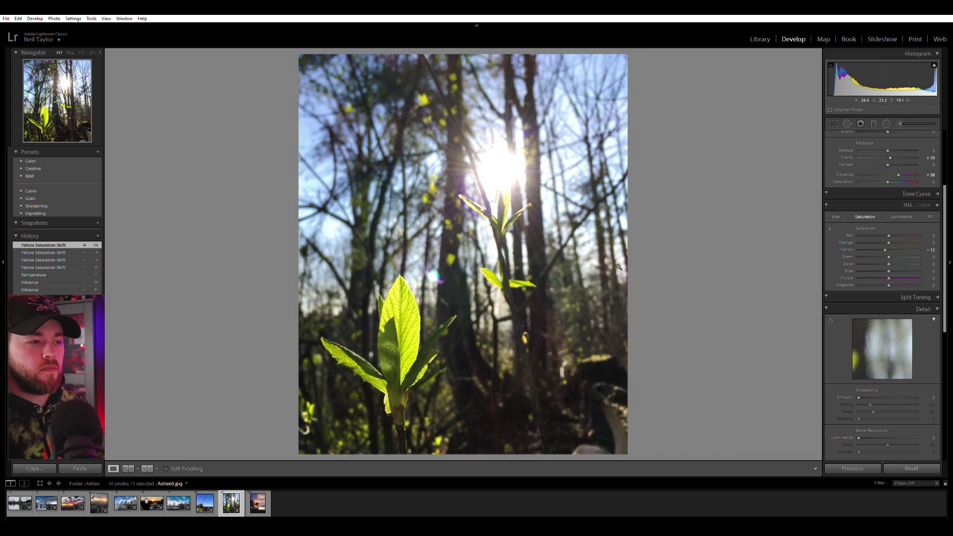
# Crop the palm tree sunset photo, trimming a thin strip off its left edge and part of the upper sky
pyautogui.click(258, 513)
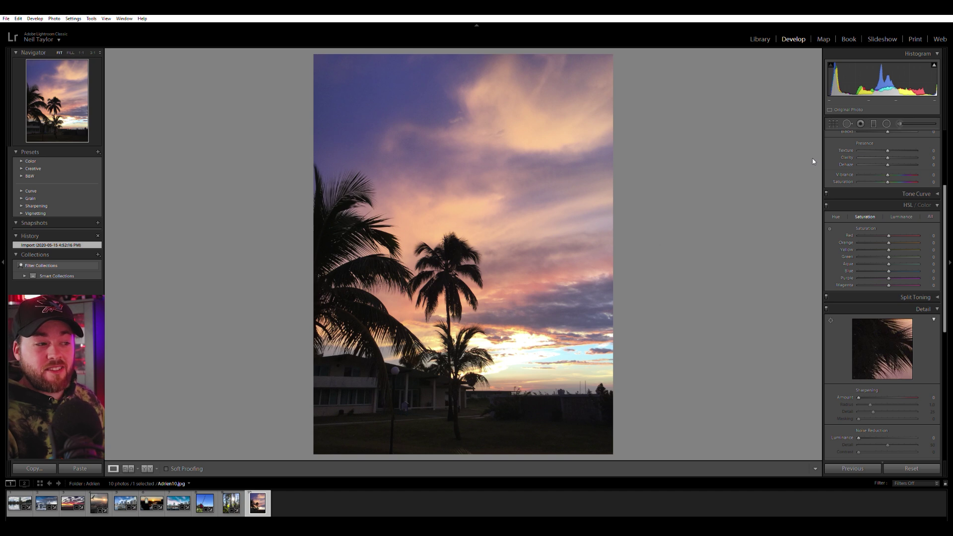
pyautogui.press('r')
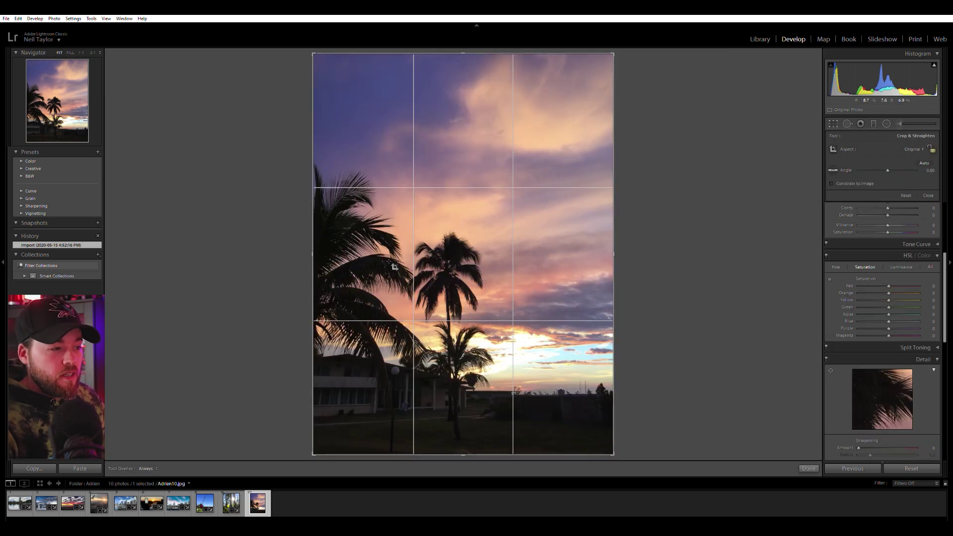
pyautogui.moveTo(319, 256); pyautogui.dragTo(318, 199)
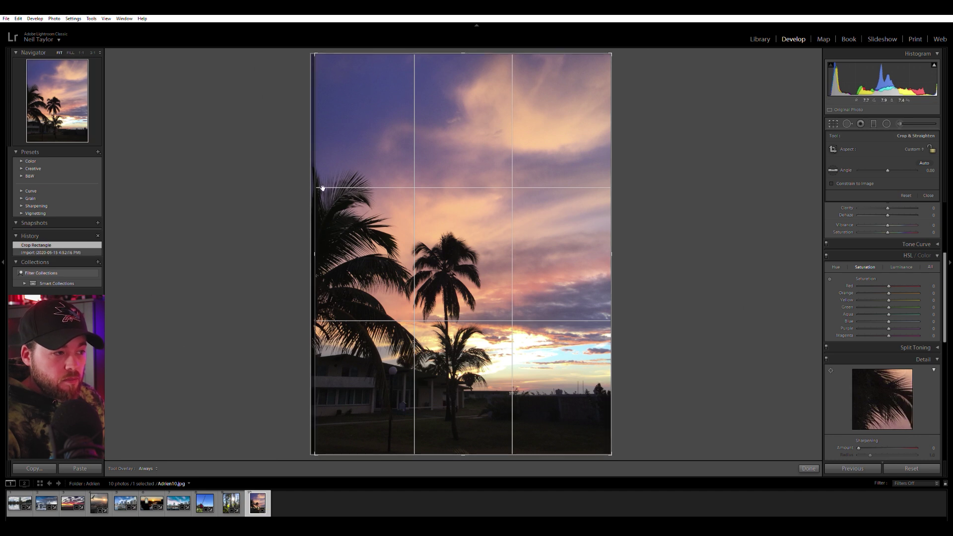
pyautogui.moveTo(317, 192); pyautogui.dragTo(315, 186)
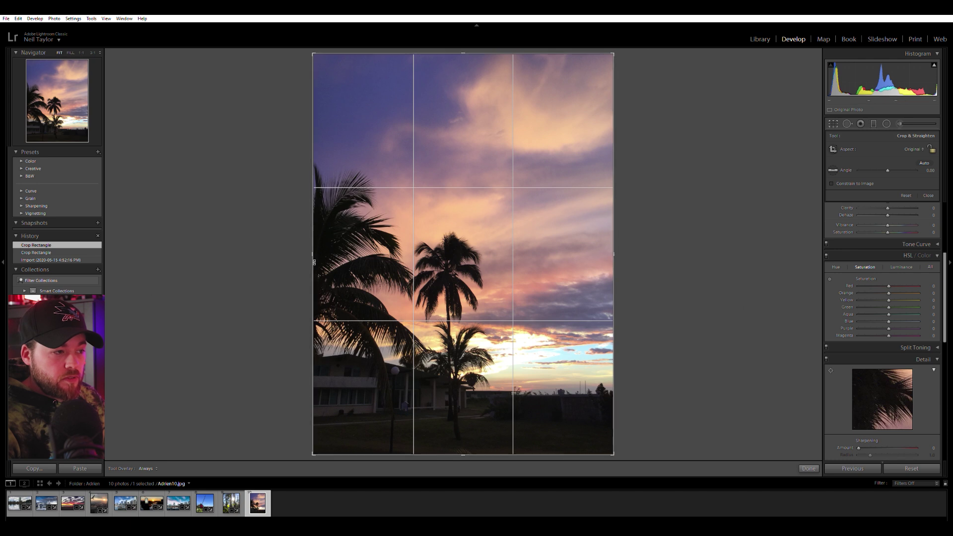
pyautogui.moveTo(315, 253); pyautogui.dragTo(316, 252)
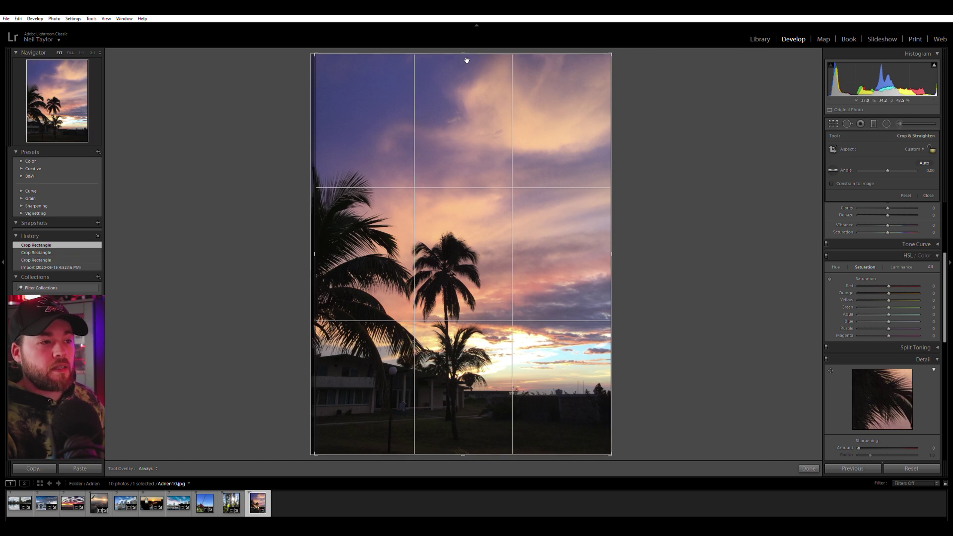
pyautogui.moveTo(464, 53); pyautogui.dragTo(473, 83)
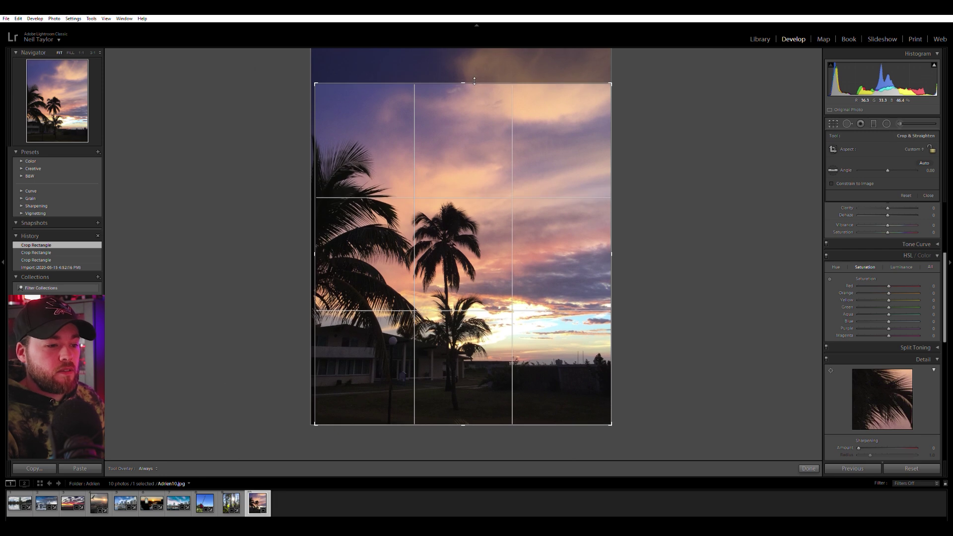
pyautogui.press('Return')
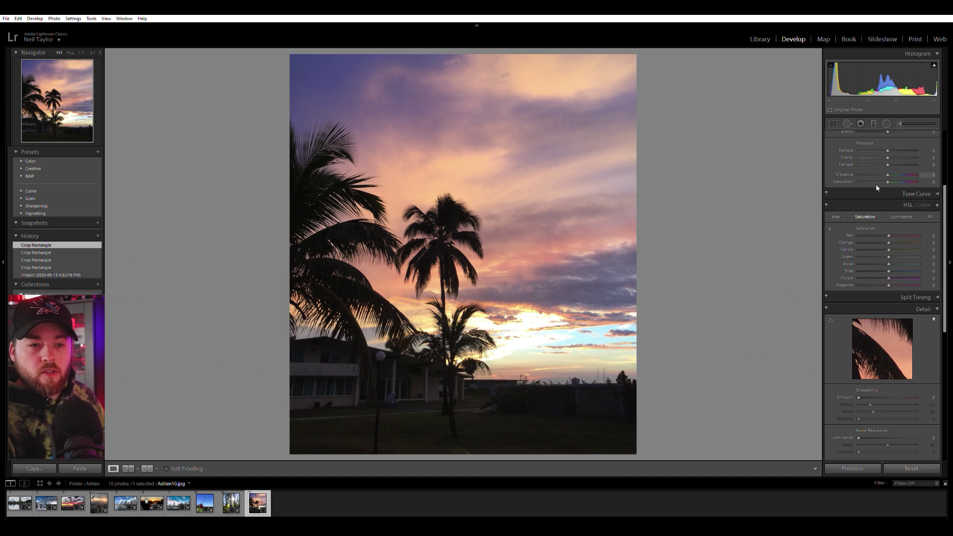
# Try the palm photo's Contrast at +100 and examine the palm silhouettes and sky up close
pyautogui.scroll(4, 892, 216)
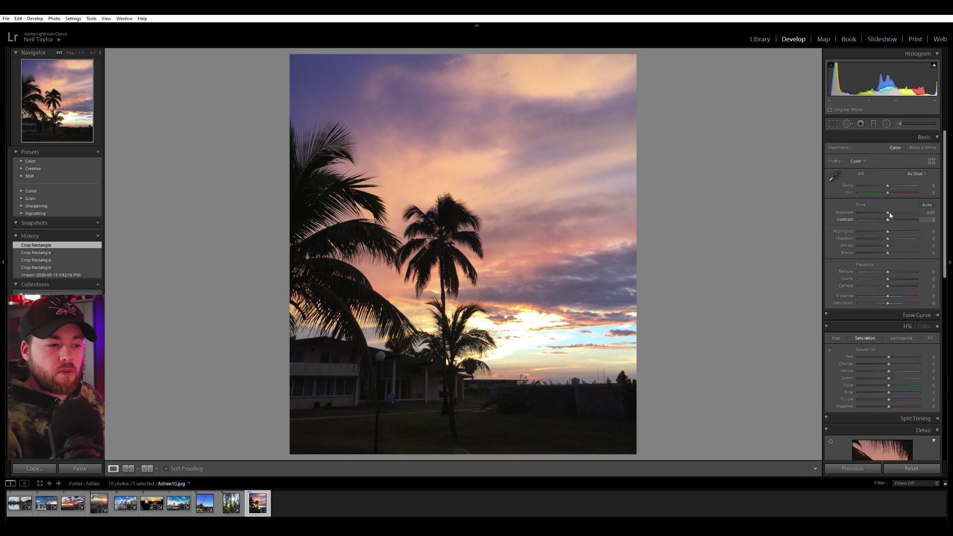
pyautogui.moveTo(890, 212); pyautogui.dragTo(910, 210)
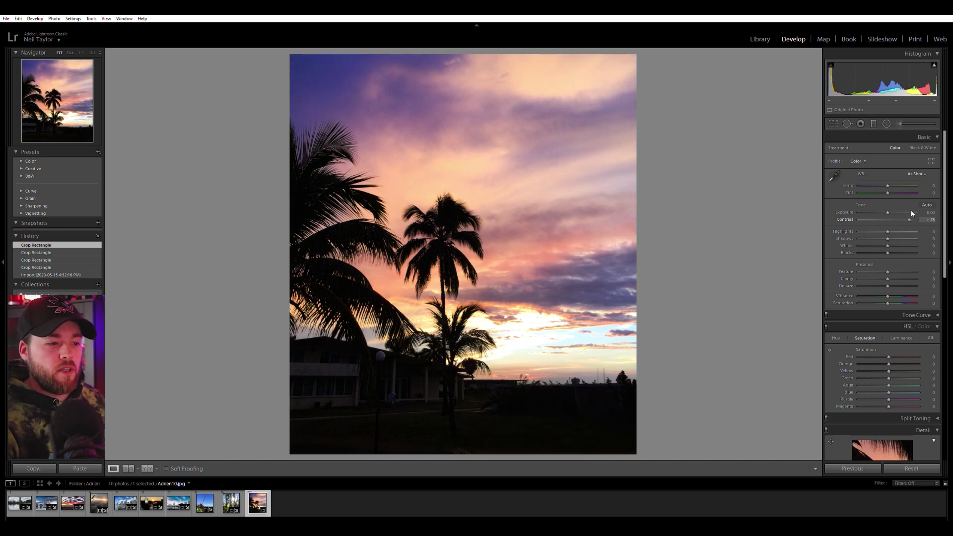
pyautogui.click(882, 217)
pyautogui.moveTo(883, 217); pyautogui.dragTo(918, 215)
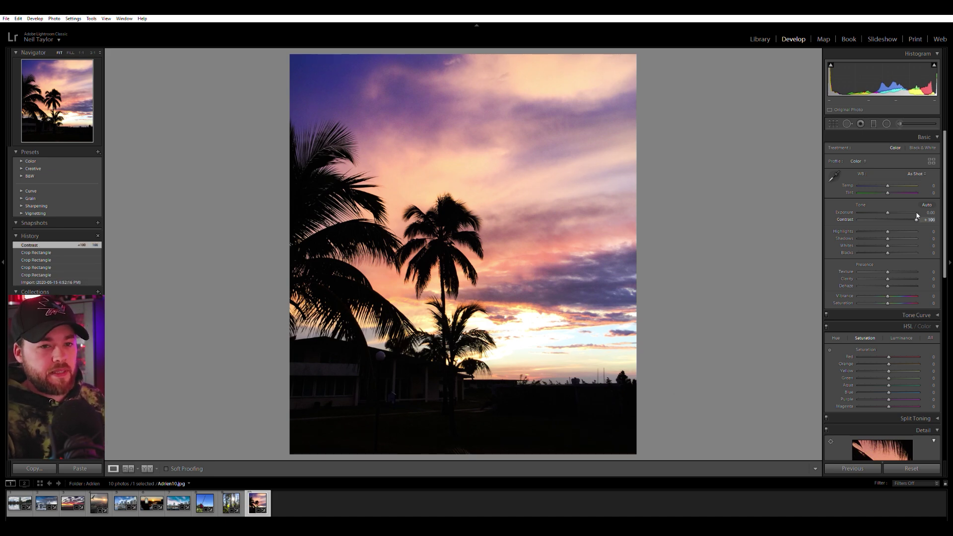
pyautogui.click(546, 262)
pyautogui.moveTo(524, 188); pyautogui.dragTo(791, 160)
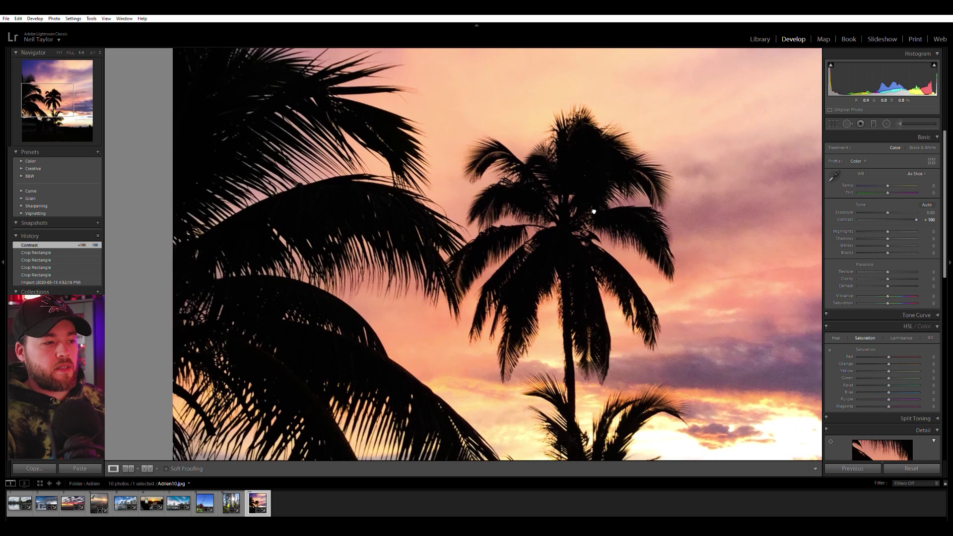
pyautogui.moveTo(554, 315); pyautogui.dragTo(537, 268)
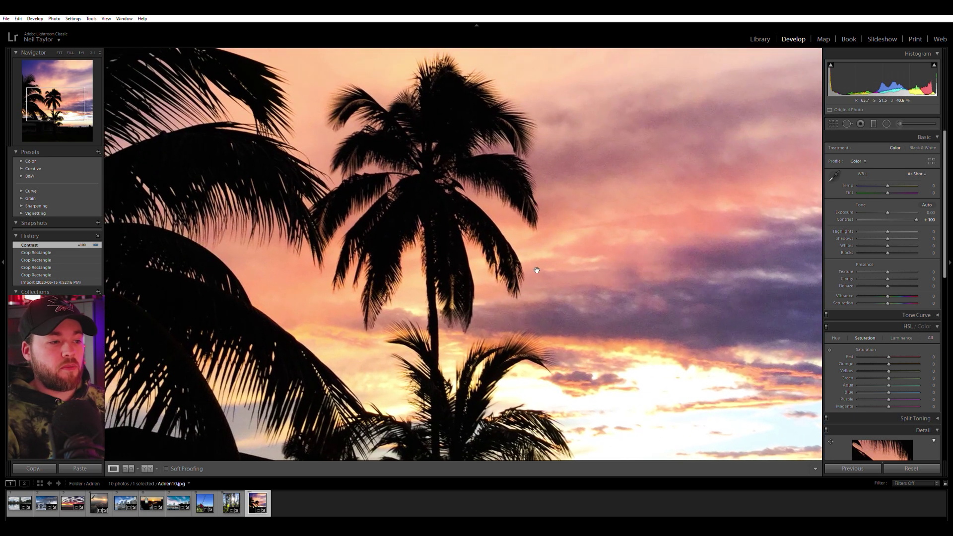
pyautogui.moveTo(504, 231); pyautogui.dragTo(515, 251)
pyautogui.click(520, 253)
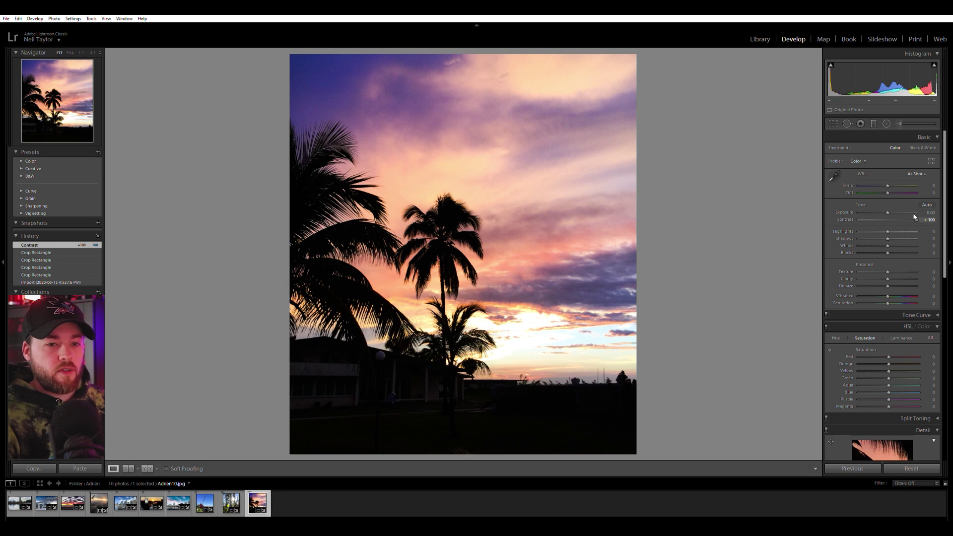
# Set the palm photo's Shadows to -100 and Contrast to +97, and raise its Exposure very slightly
pyautogui.moveTo(916, 218); pyautogui.dragTo(895, 217)
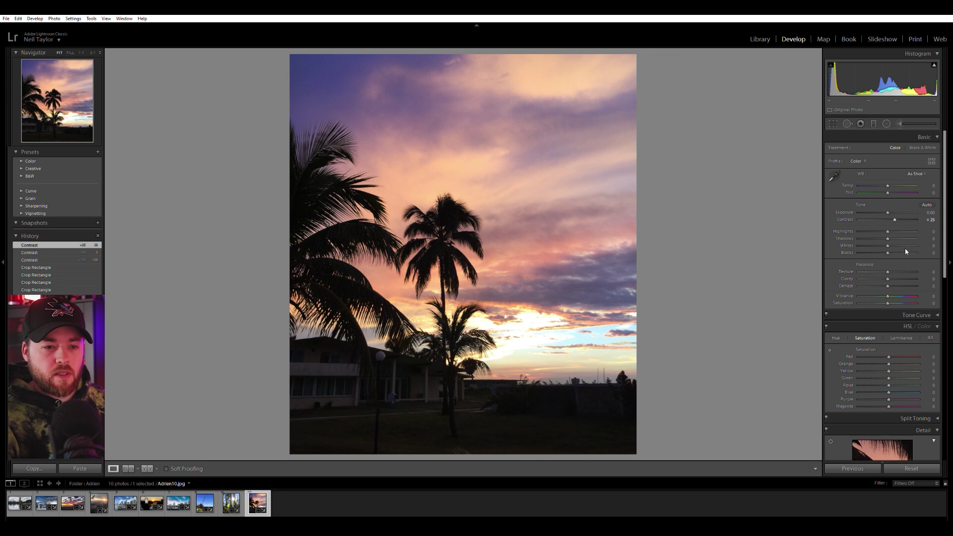
pyautogui.moveTo(888, 239); pyautogui.dragTo(917, 216)
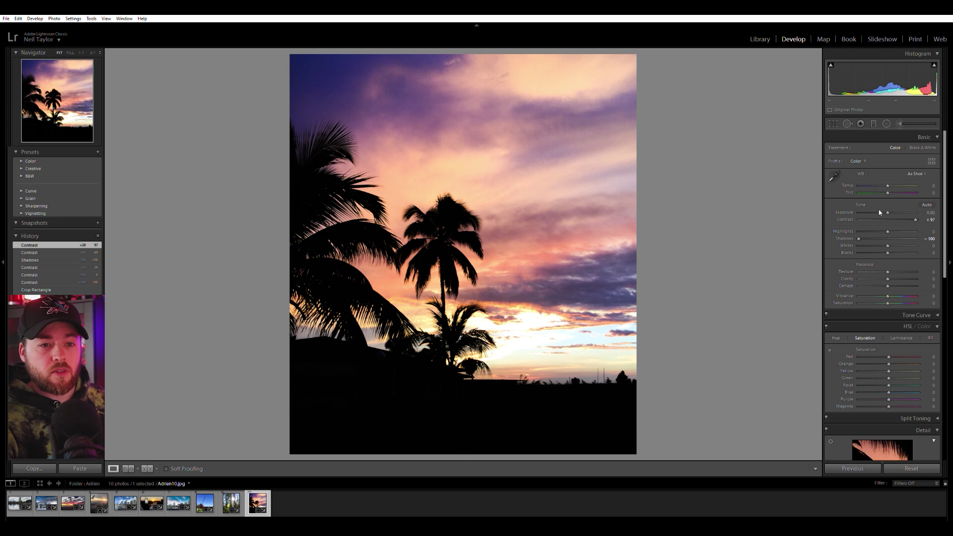
pyautogui.moveTo(889, 208); pyautogui.dragTo(886, 208)
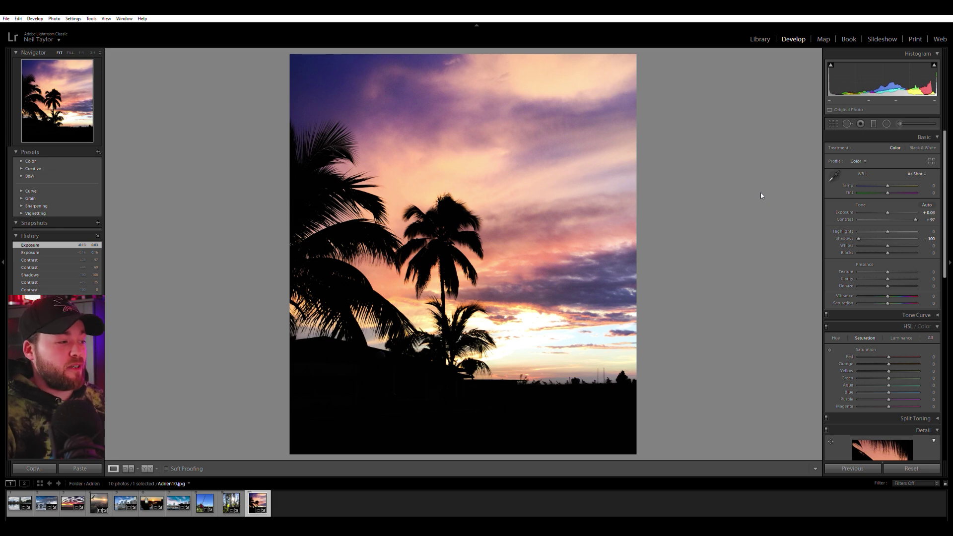
# Switch to the folder listed just below the current one and open its first photo, the forest lake, for developing
pyautogui.click(761, 39)
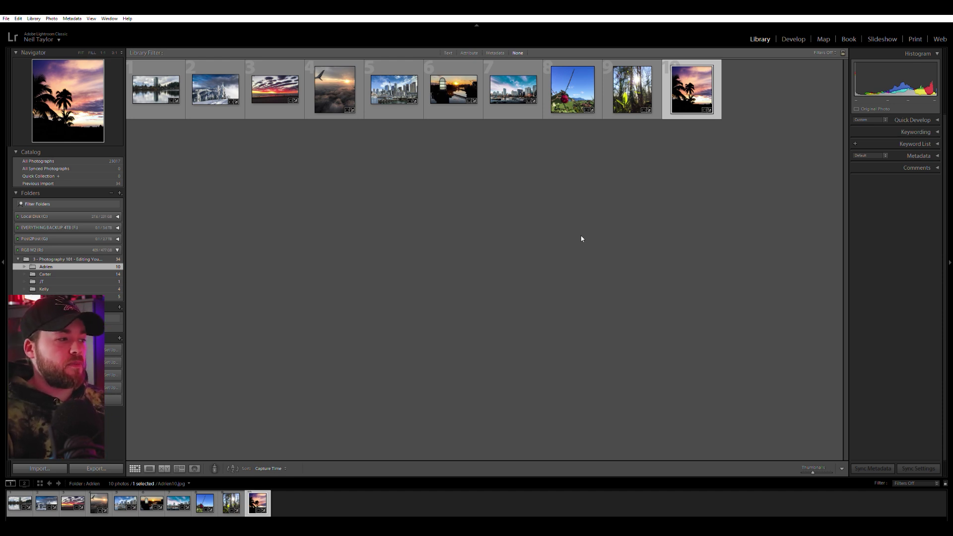
pyautogui.click(45, 274)
pyautogui.press('d')
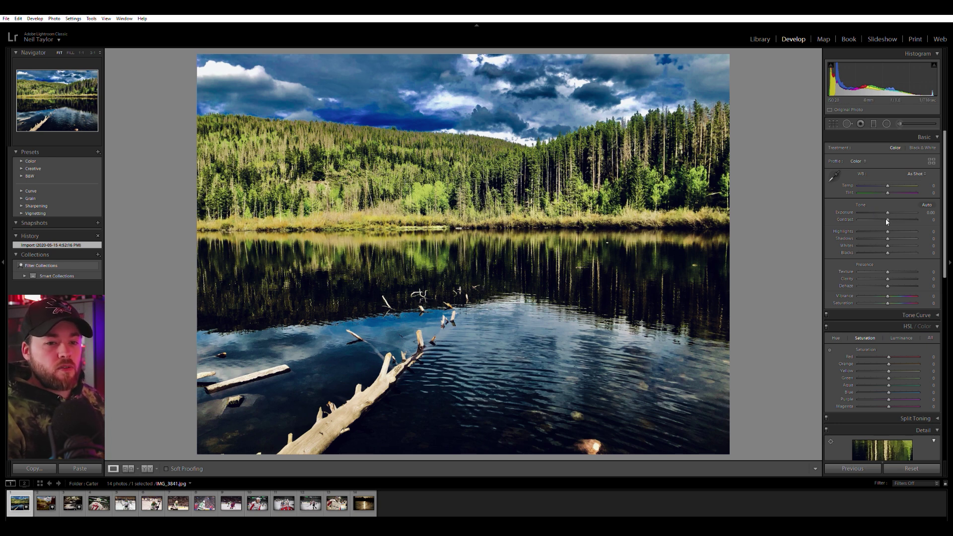
# Set the lake photo's Contrast to -34 and Blacks to +69
pyautogui.moveTo(887, 220); pyautogui.dragTo(879, 220)
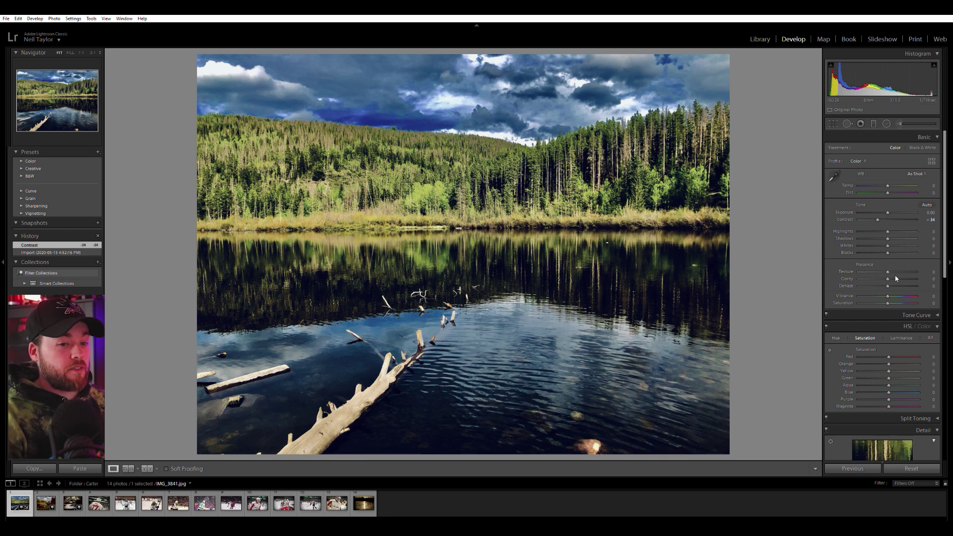
pyautogui.moveTo(888, 251)
pyautogui.mouseDown()
pyautogui.moveTo(879, 251)
pyautogui.moveTo(906, 249)
pyautogui.mouseUp()
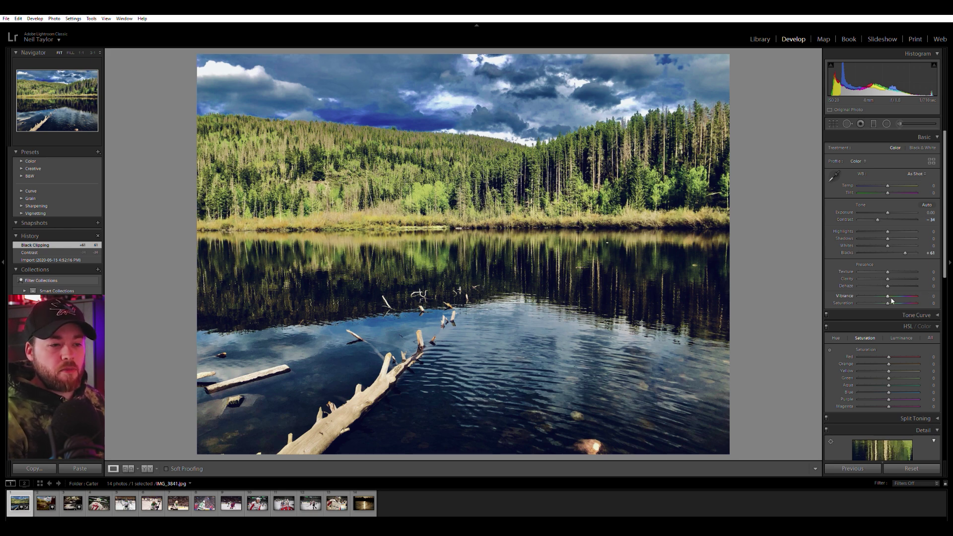
pyautogui.moveTo(905, 246); pyautogui.dragTo(911, 249)
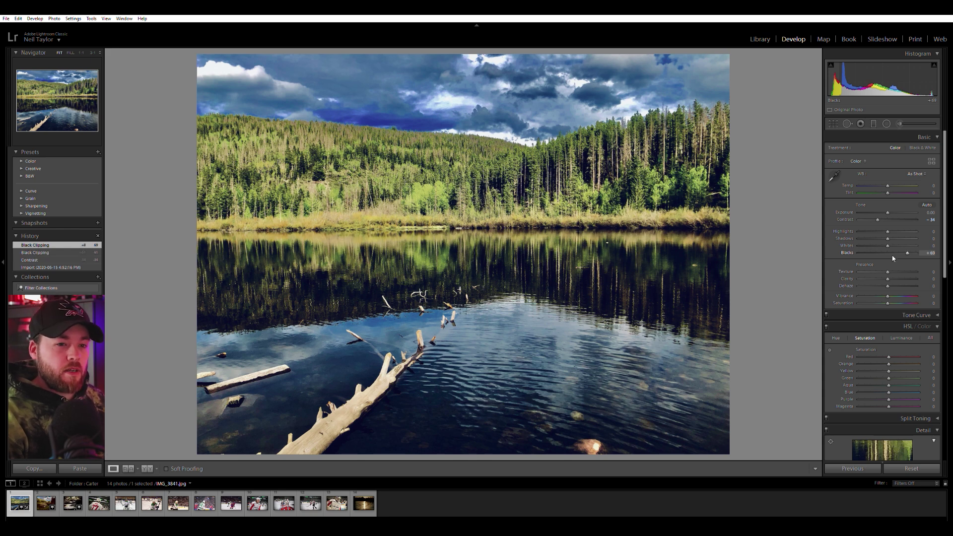
# Set the lake photo's white balance temperature to +11, and reset trial changes to Vibrance and Highlights to 0
pyautogui.moveTo(893, 291); pyautogui.dragTo(892, 292)
pyautogui.doubleClick(892, 293)
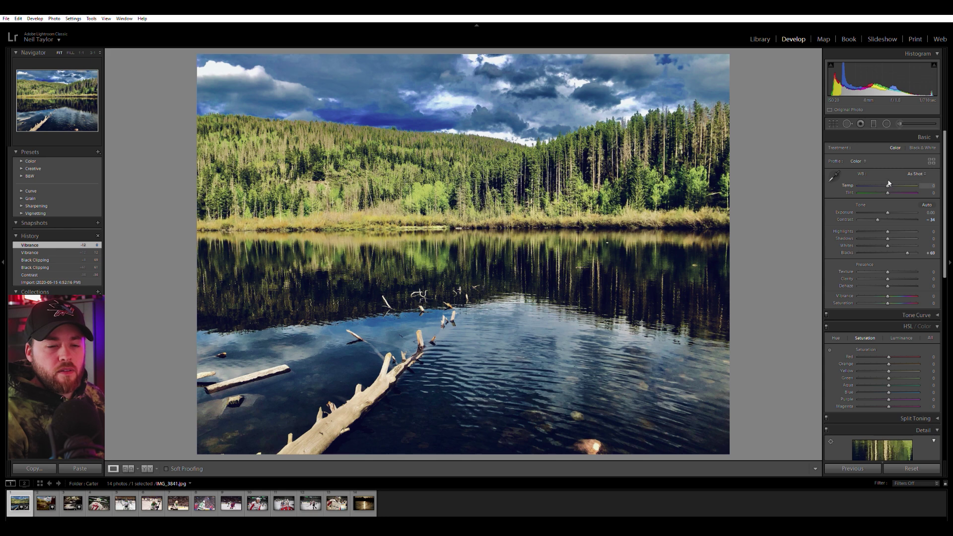
pyautogui.moveTo(889, 182); pyautogui.dragTo(892, 182)
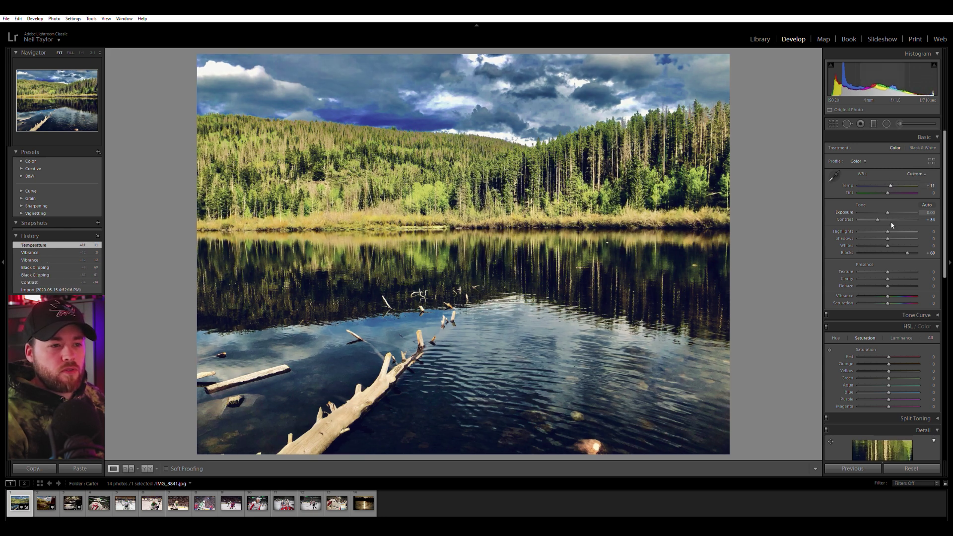
pyautogui.moveTo(889, 229); pyautogui.dragTo(883, 228)
pyautogui.doubleClick(883, 230)
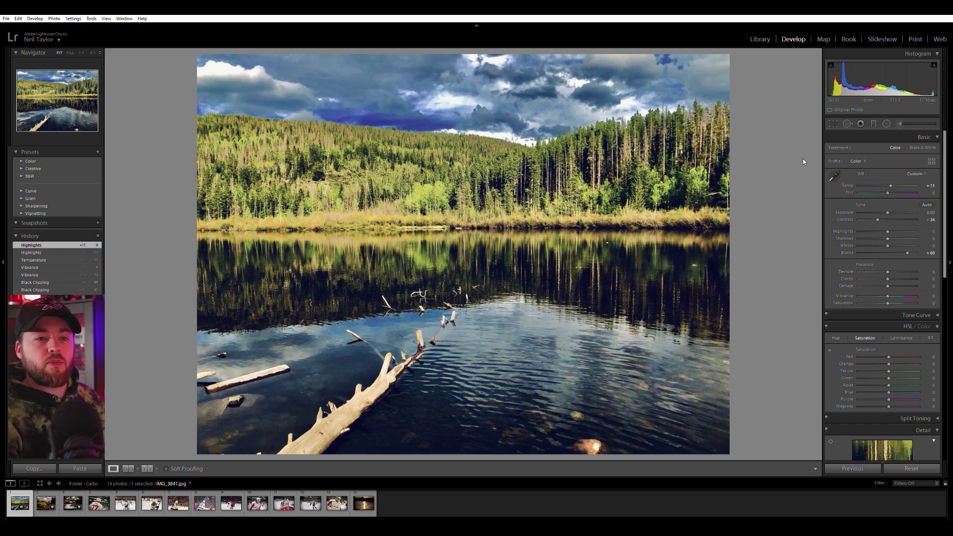
# Crop the lake photo inward from its right edge, keeping the full height and the driftwood log
pyautogui.press('r')
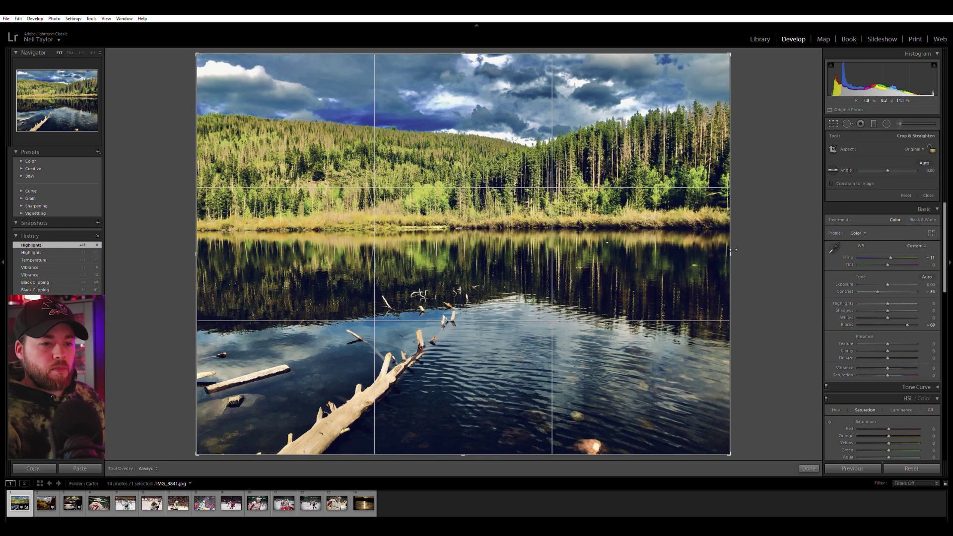
pyautogui.moveTo(733, 250); pyautogui.dragTo(688, 250)
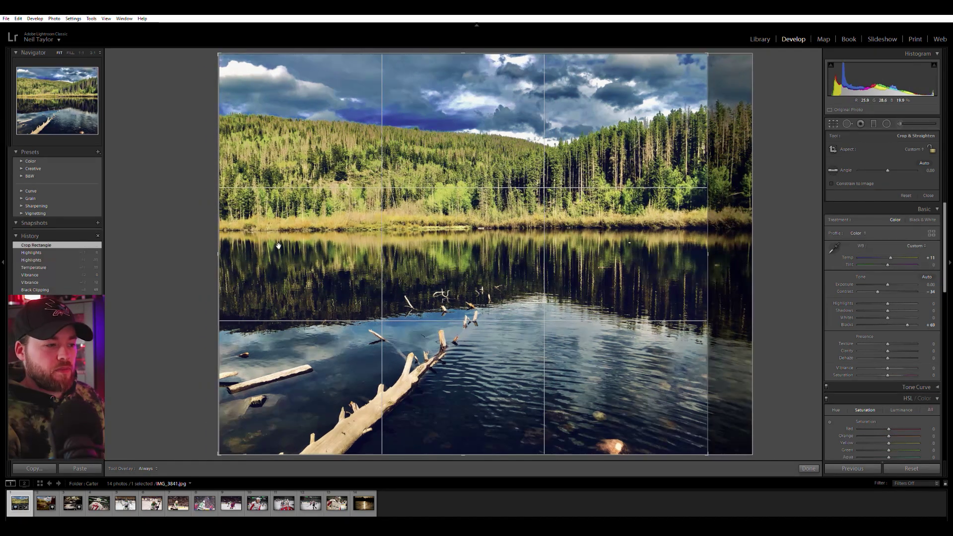
pyautogui.moveTo(708, 258); pyautogui.dragTo(692, 262)
pyautogui.press('Return')
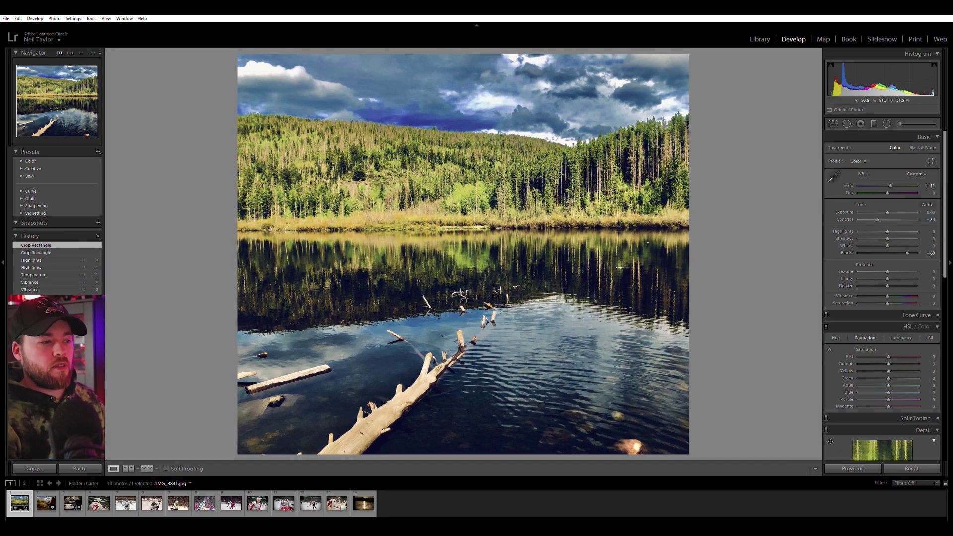
# Examine the mountain meadow photo up close, checking the treeline, the clouds and the snowy peaks
pyautogui.press('Right')
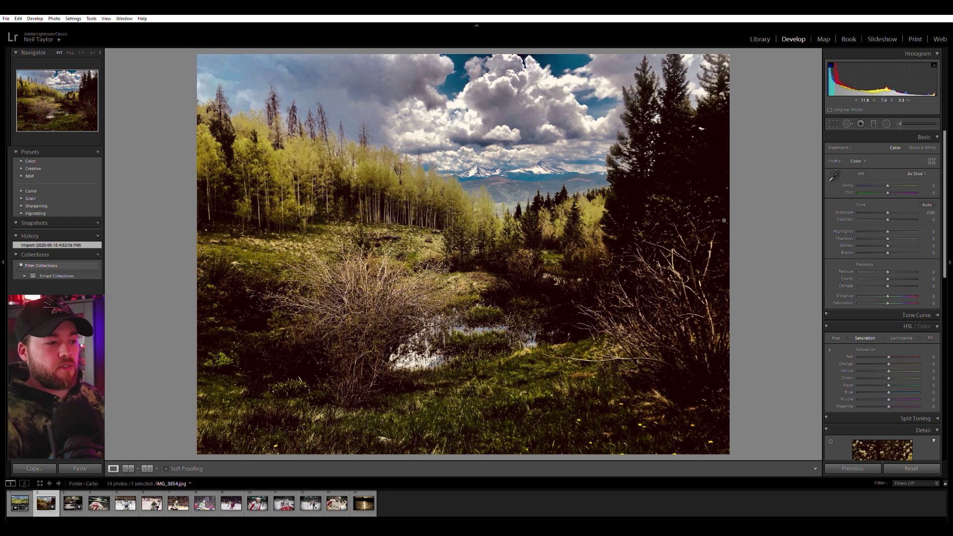
pyautogui.click(289, 171)
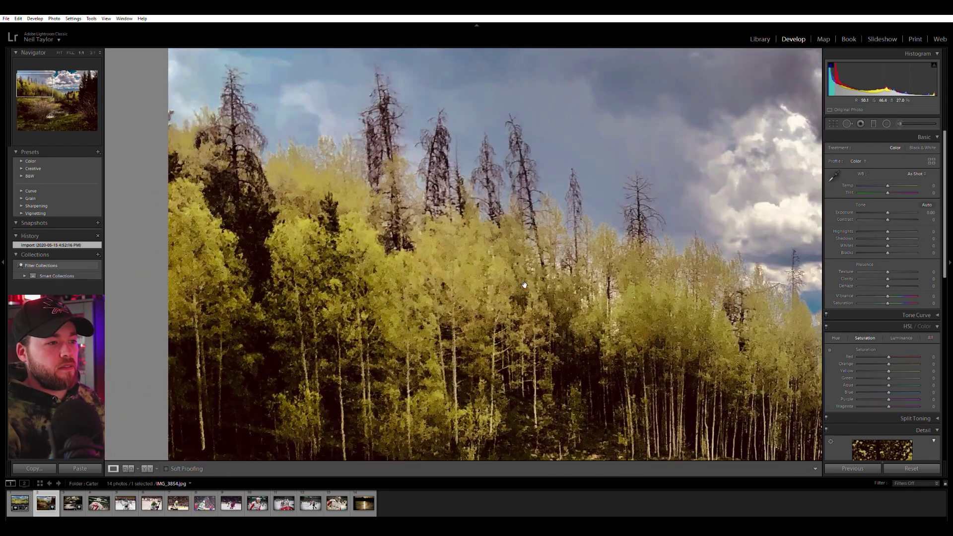
pyautogui.moveTo(525, 285)
pyautogui.mouseDown()
pyautogui.moveTo(338, 314)
pyautogui.moveTo(348, 276)
pyautogui.moveTo(602, 192)
pyautogui.moveTo(414, 284)
pyautogui.moveTo(407, 137)
pyautogui.moveTo(258, 90)
pyautogui.moveTo(587, 153)
pyautogui.moveTo(501, 173)
pyautogui.moveTo(480, 334)
pyautogui.mouseUp()
pyautogui.moveTo(460, 198); pyautogui.dragTo(501, 276)
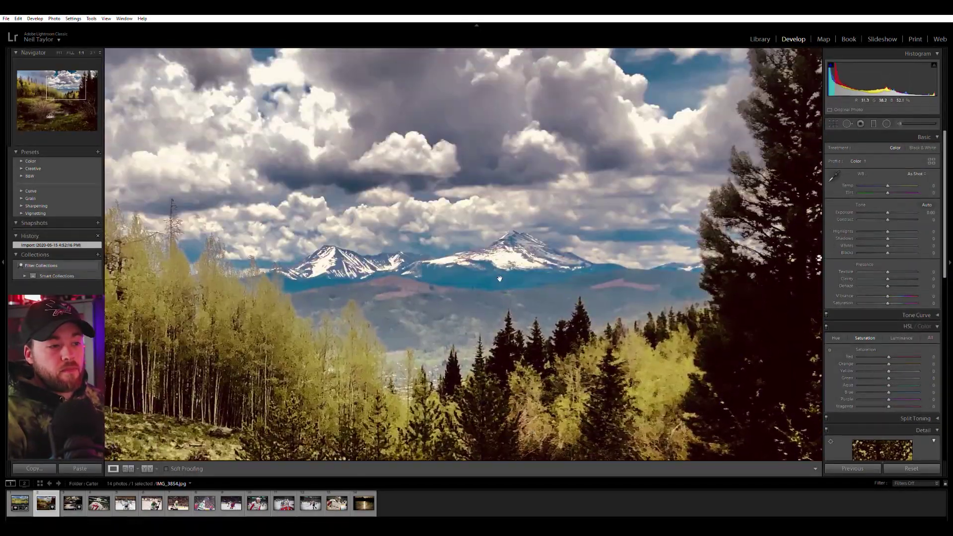
pyautogui.moveTo(517, 236); pyautogui.dragTo(553, 212)
pyautogui.click(553, 212)
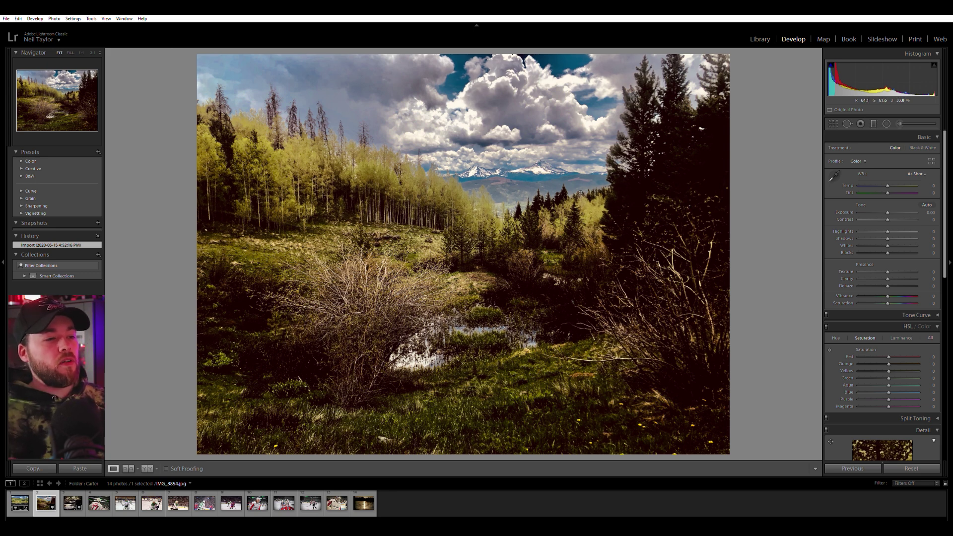
pyautogui.click(515, 151)
pyautogui.click(540, 150)
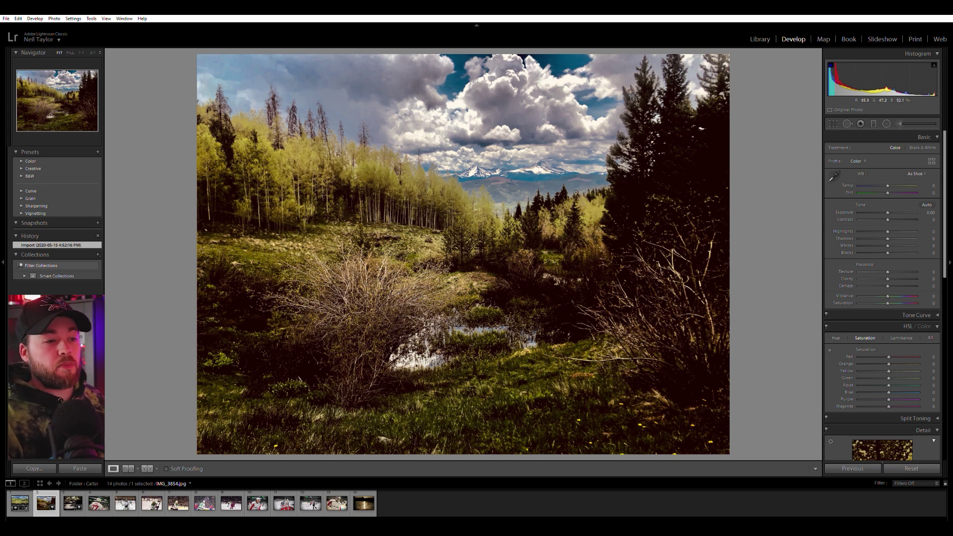
# Set the wooden trail steps photo's Contrast to -100 and Blacks to +100
pyautogui.click(73, 503)
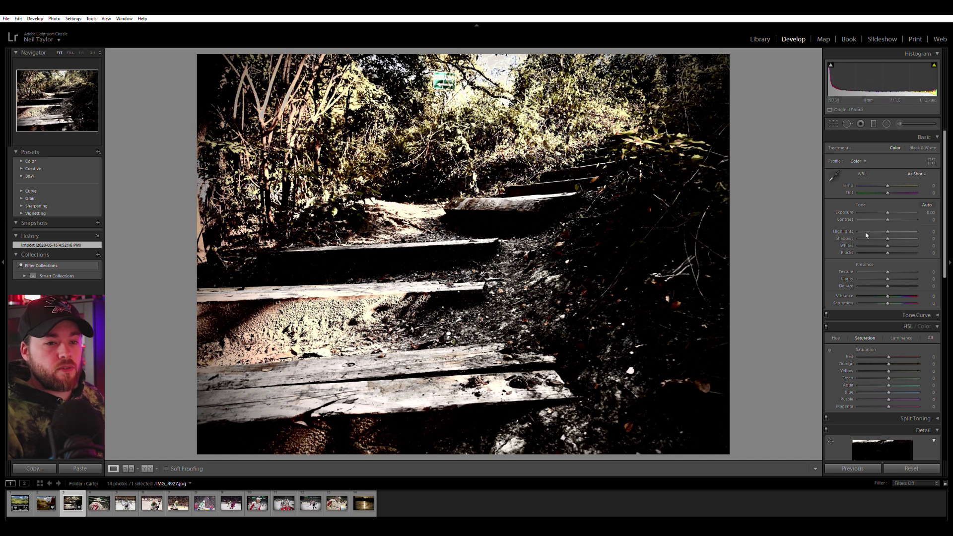
pyautogui.click(870, 218)
pyautogui.moveTo(870, 218); pyautogui.dragTo(857, 215)
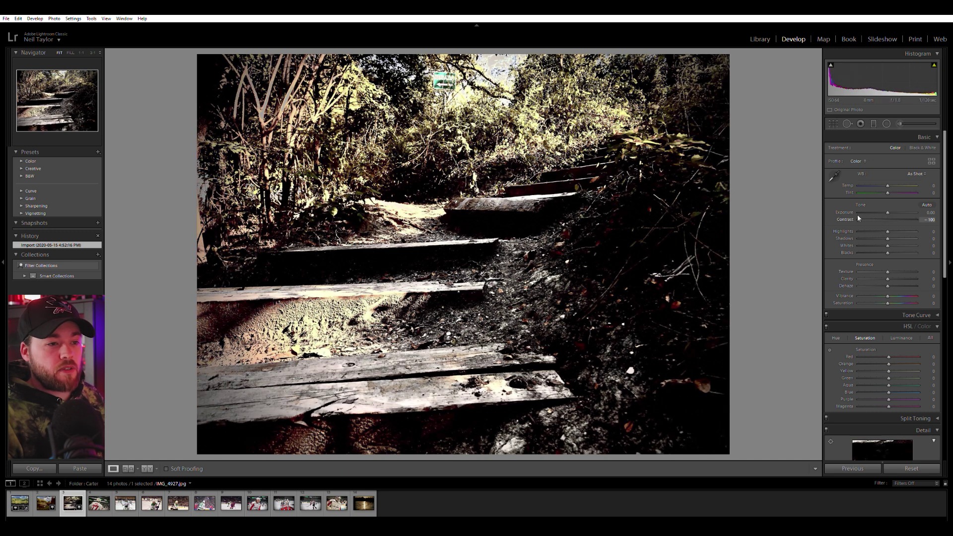
pyautogui.click(869, 252)
pyautogui.moveTo(869, 253); pyautogui.dragTo(920, 253)
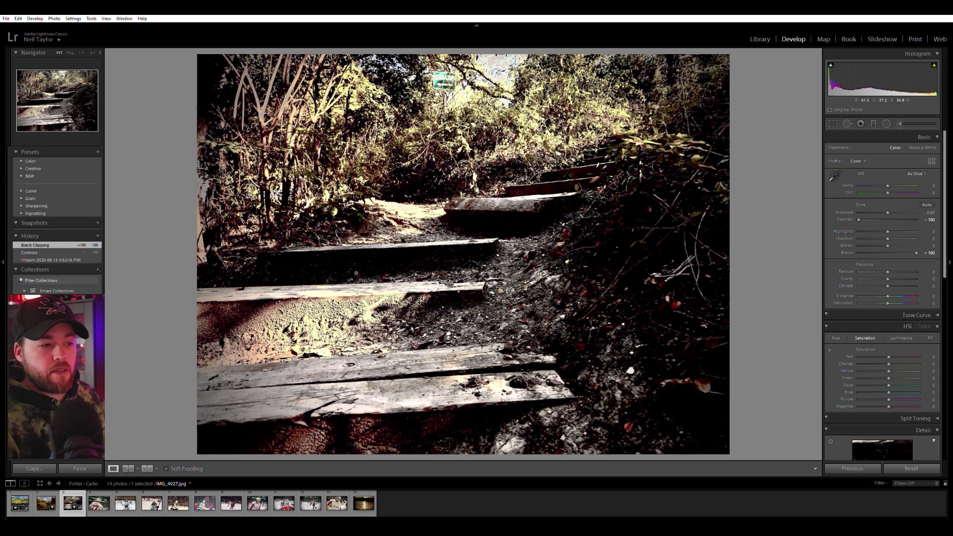
# Reset the wooden trail steps photo's Blacks and Contrast to 0
pyautogui.doubleClick(889, 253)
pyautogui.doubleClick(877, 220)
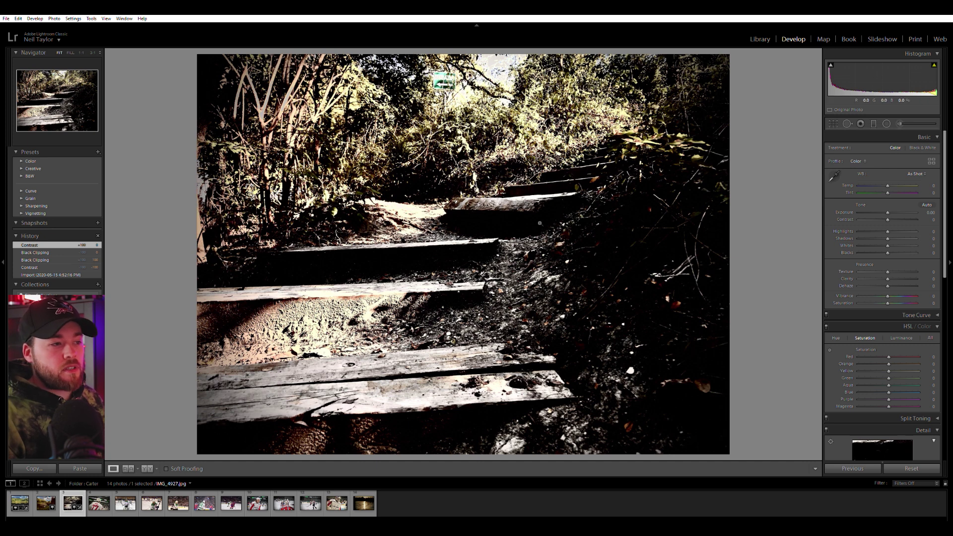
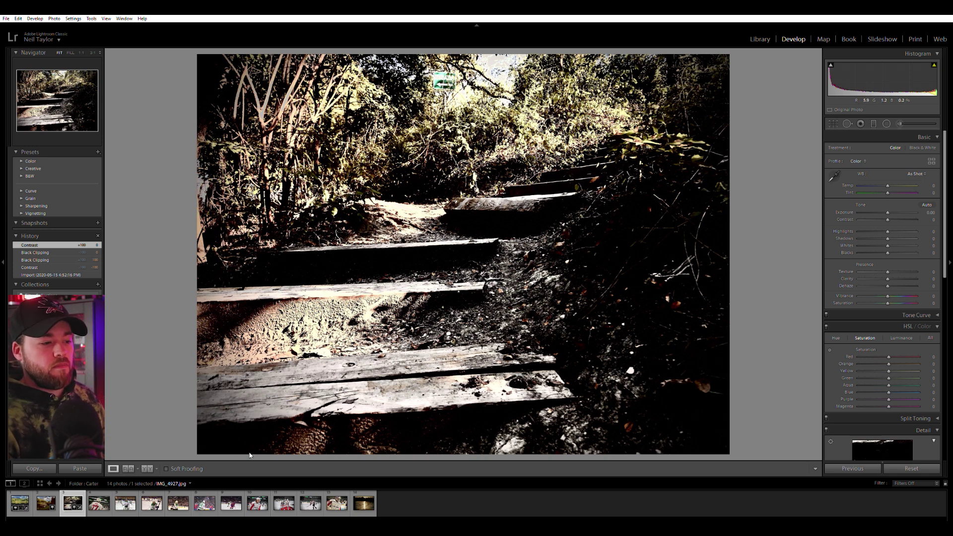
# Open the photo of the hockey player seen from behind and set its Contrast to +41 and Exposure to +0.23
pyautogui.click(98, 503)
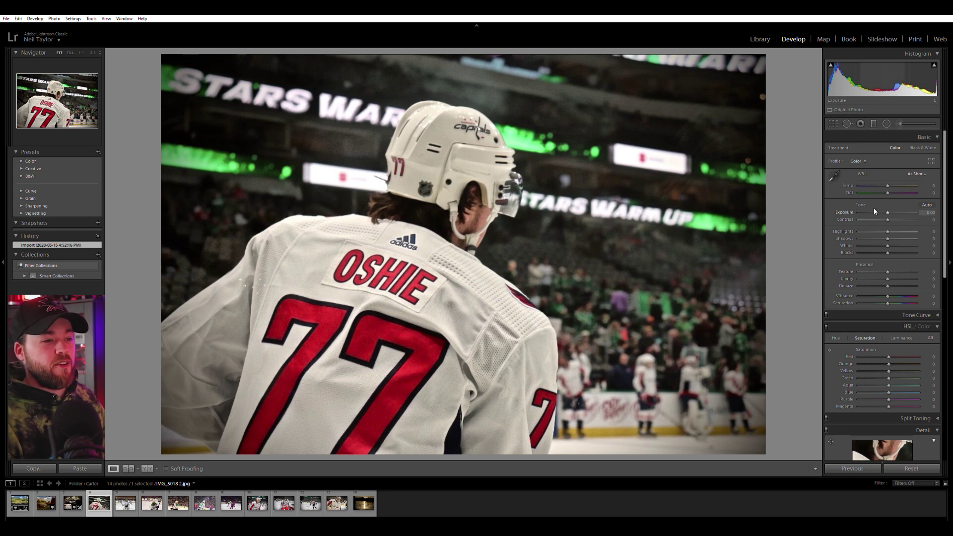
pyautogui.moveTo(892, 216); pyautogui.dragTo(897, 216)
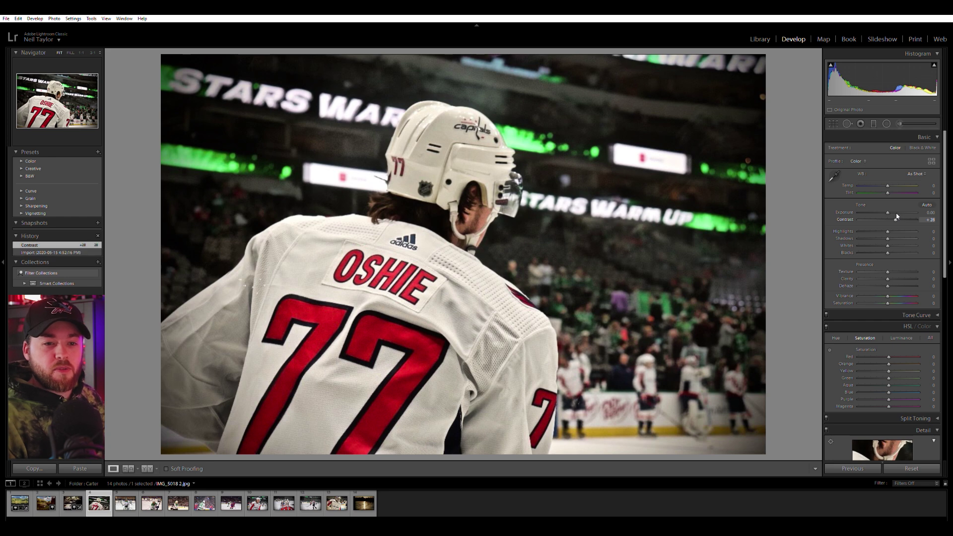
pyautogui.doubleClick(892, 216)
pyautogui.moveTo(891, 216)
pyautogui.mouseDown()
pyautogui.moveTo(900, 214)
pyautogui.moveTo(891, 212)
pyautogui.mouseUp()
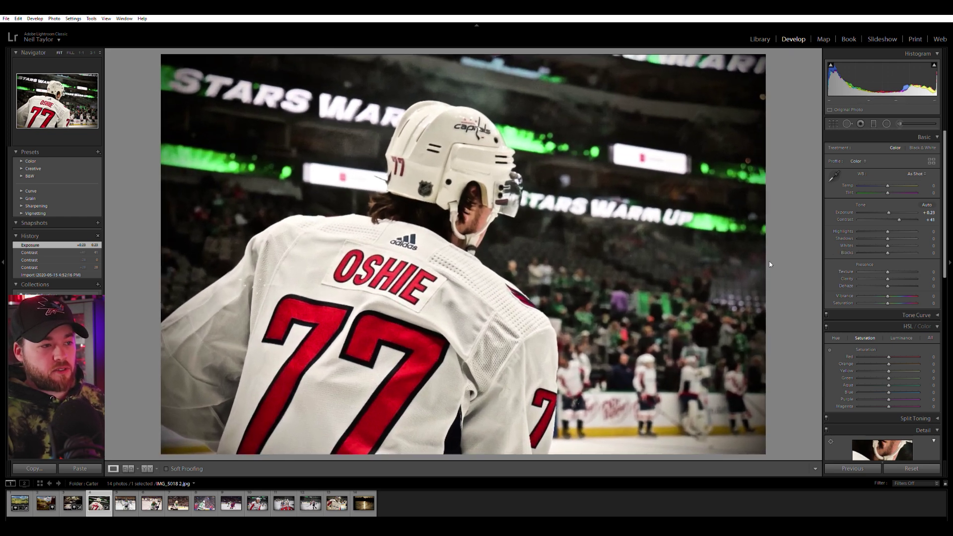
# Lower the Yellow saturation of the hockey player photo to -98
pyautogui.scroll(-3, 829, 273)
pyautogui.moveTo(889, 248); pyautogui.dragTo(861, 250)
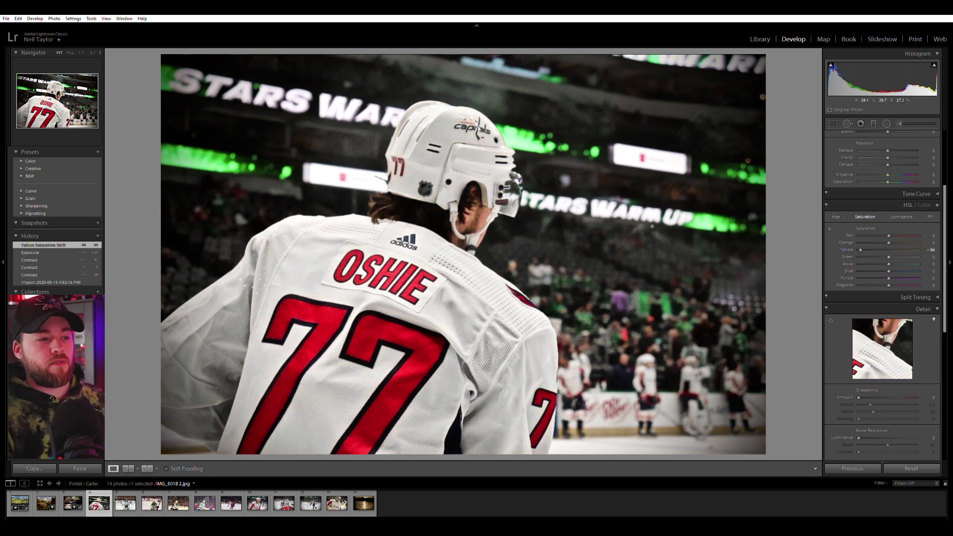
pyautogui.moveTo(860, 247); pyautogui.dragTo(858, 249)
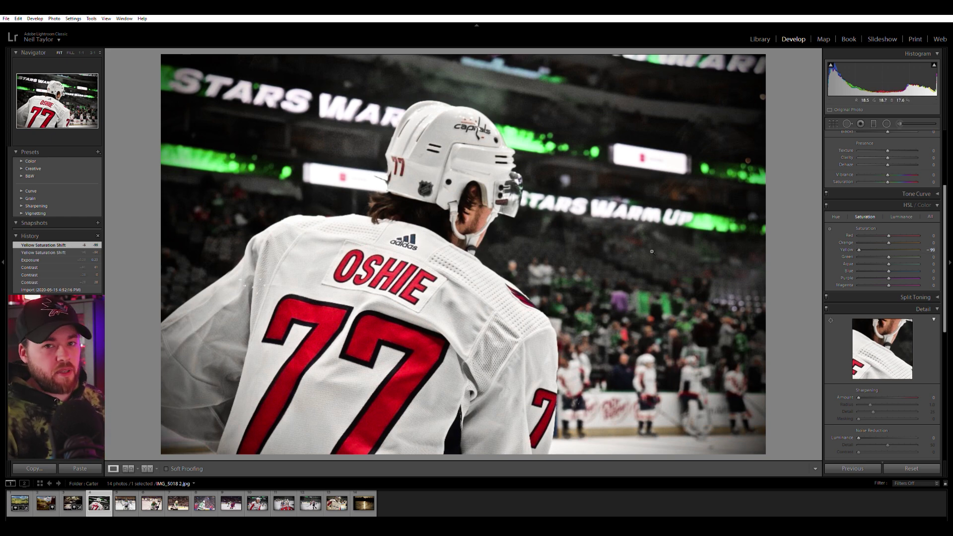
# Compare the before and after versions of the number 77 jersey photo, and open the next photo, IMG_0842.JPG
pyautogui.press('\\')
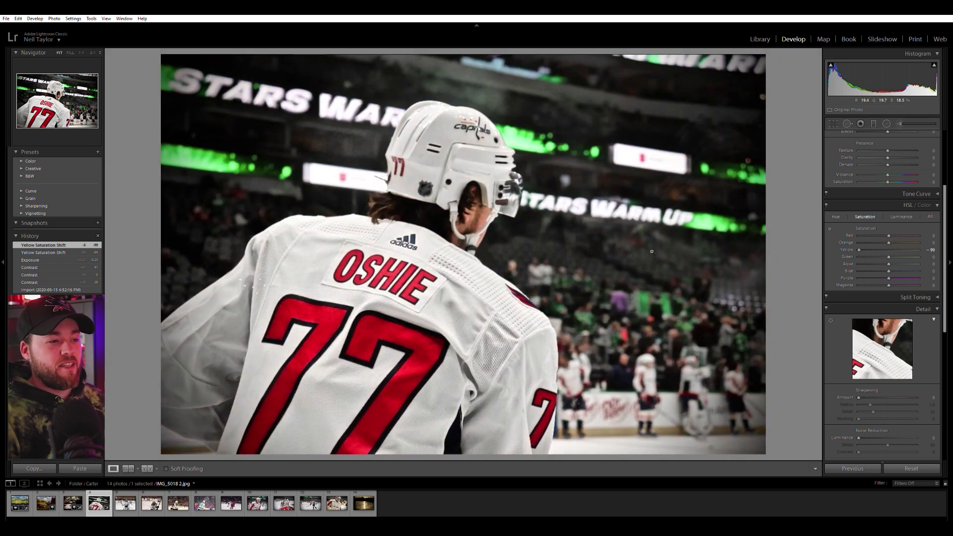
pyautogui.press('\\')
pyautogui.press('\\')
pyautogui.press('\\')
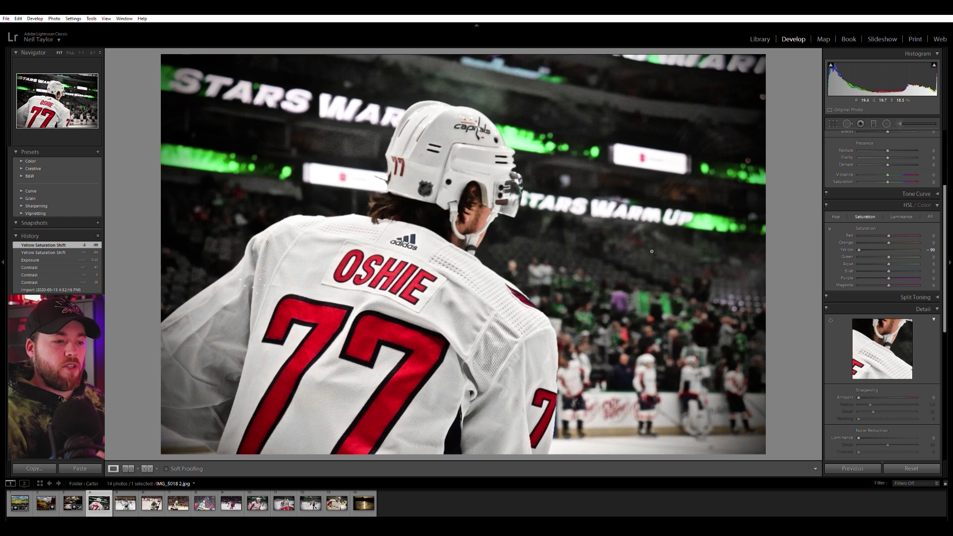
pyautogui.press('\\')
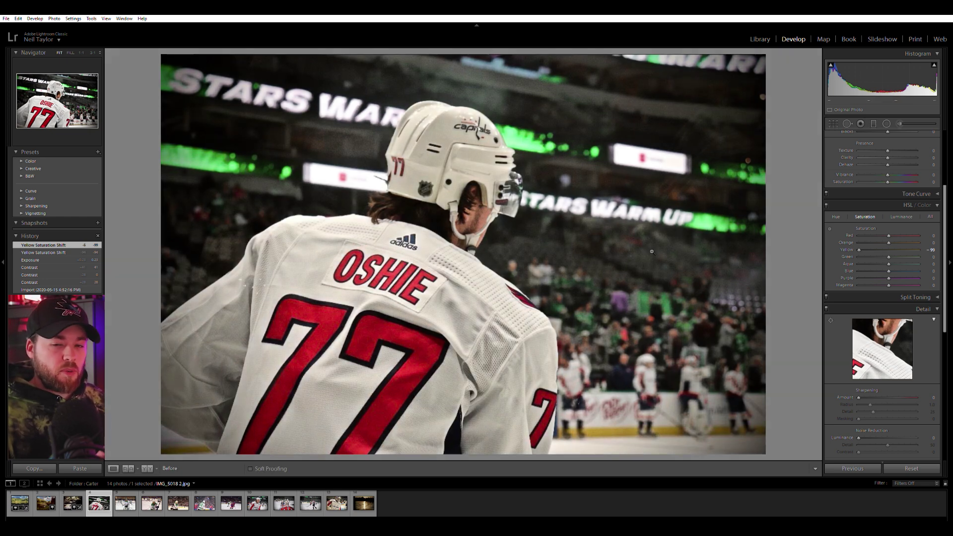
pyautogui.press('\\')
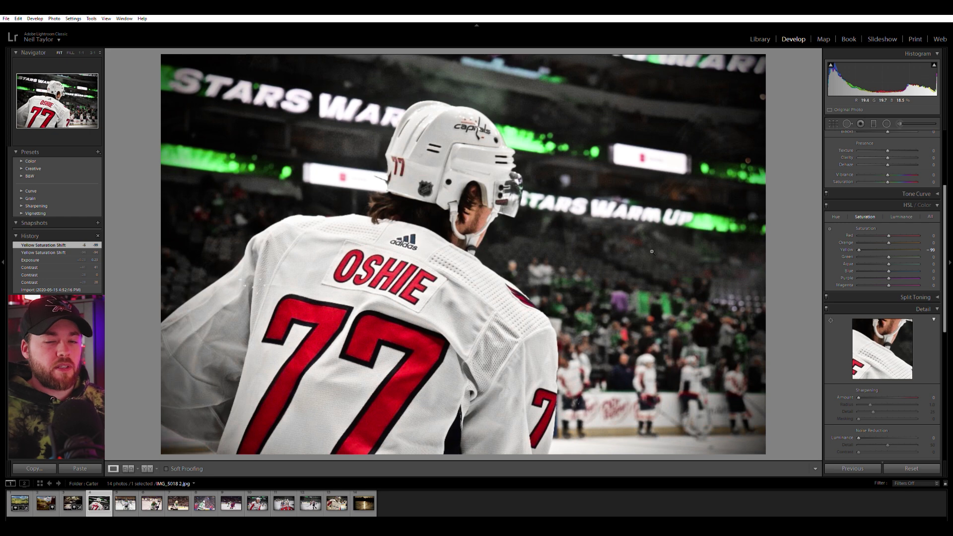
pyautogui.press('Right')
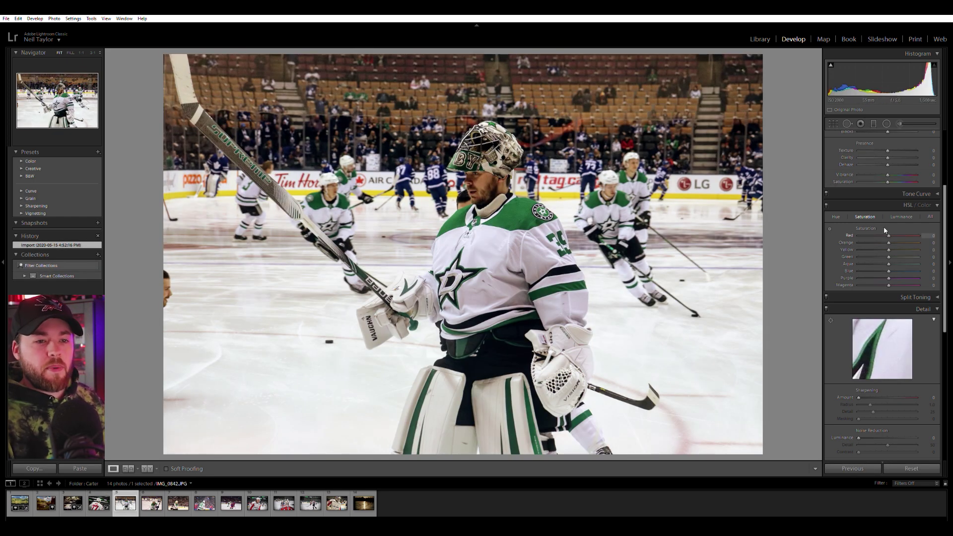
# Try reducing the yellow saturation in the goalie photo
pyautogui.moveTo(880, 245)
pyautogui.mouseDown()
pyautogui.moveTo(869, 246)
pyautogui.moveTo(901, 248)
pyautogui.moveTo(872, 247)
pyautogui.mouseUp()
pyautogui.doubleClick(872, 247)
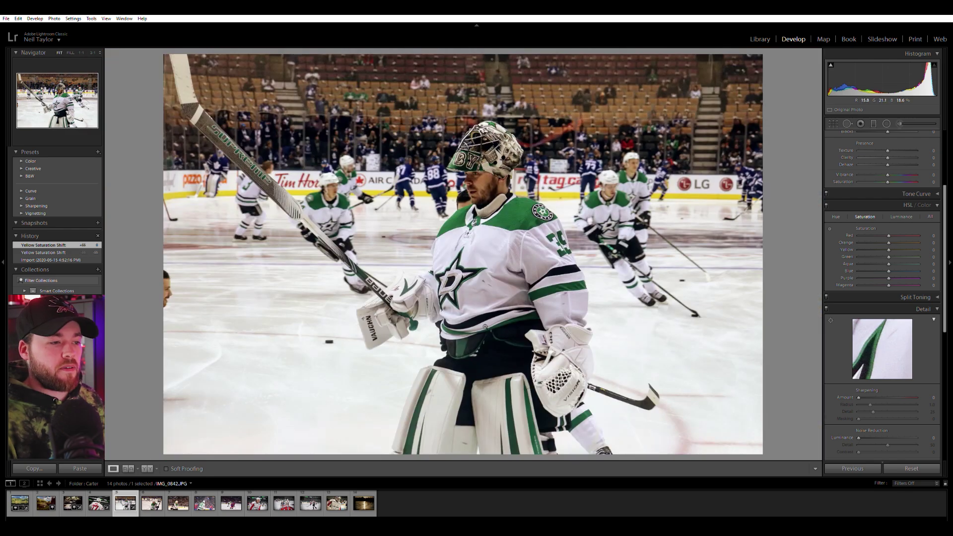
pyautogui.click(485, 327)
pyautogui.click(514, 251)
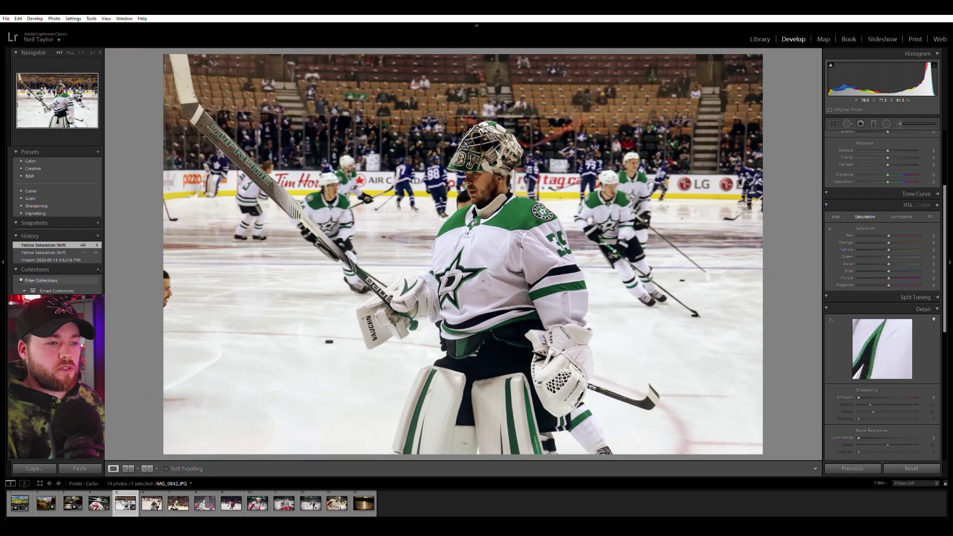
# Set the goalie photo's shadows to +43, highlights to −15 and contrast to +12
pyautogui.scroll(3, 879, 218)
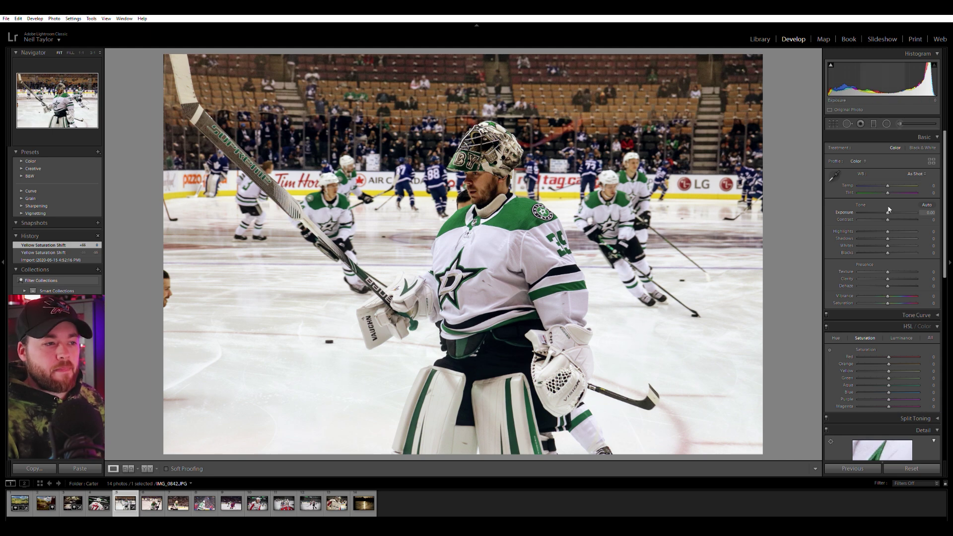
pyautogui.click(486, 179)
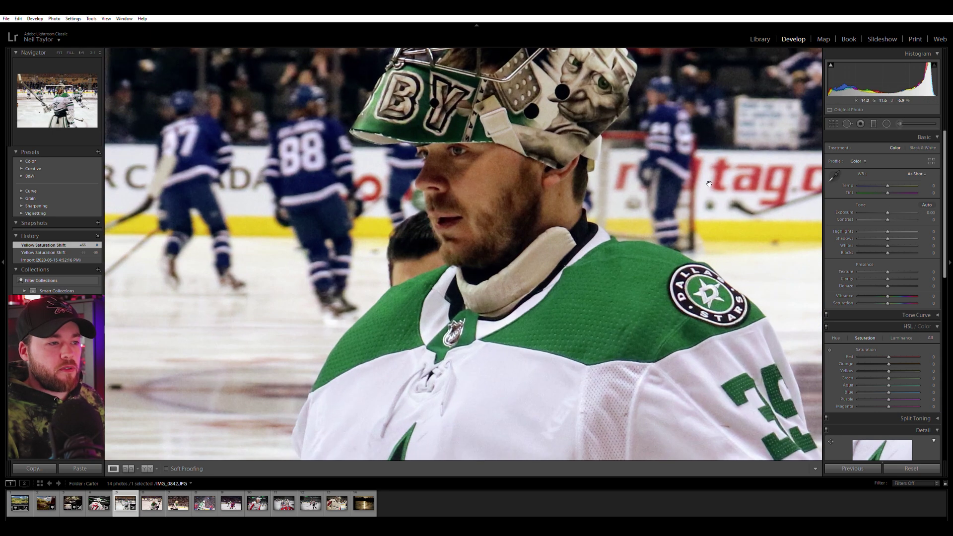
pyautogui.moveTo(891, 234); pyautogui.dragTo(902, 234)
pyautogui.moveTo(888, 232); pyautogui.dragTo(883, 232)
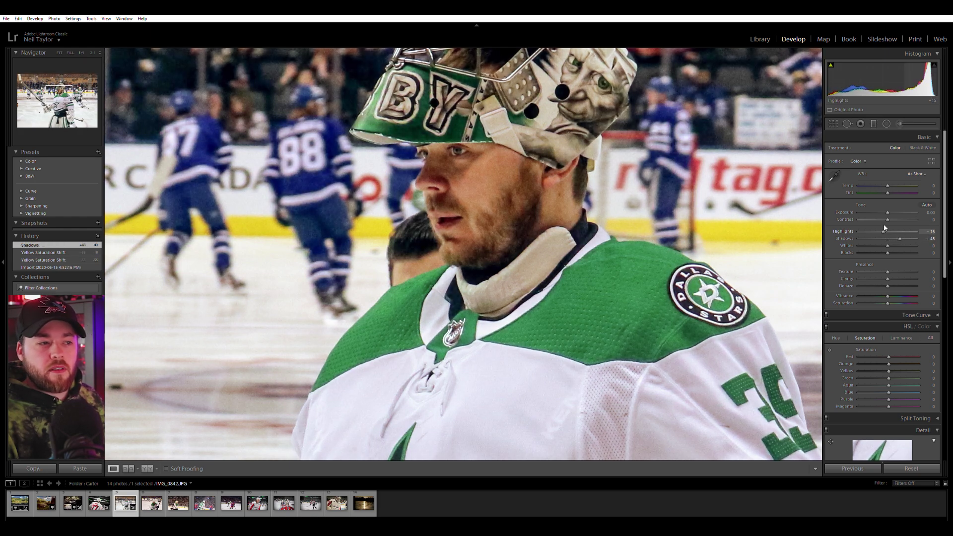
pyautogui.click(597, 202)
pyautogui.moveTo(889, 219); pyautogui.dragTo(894, 217)
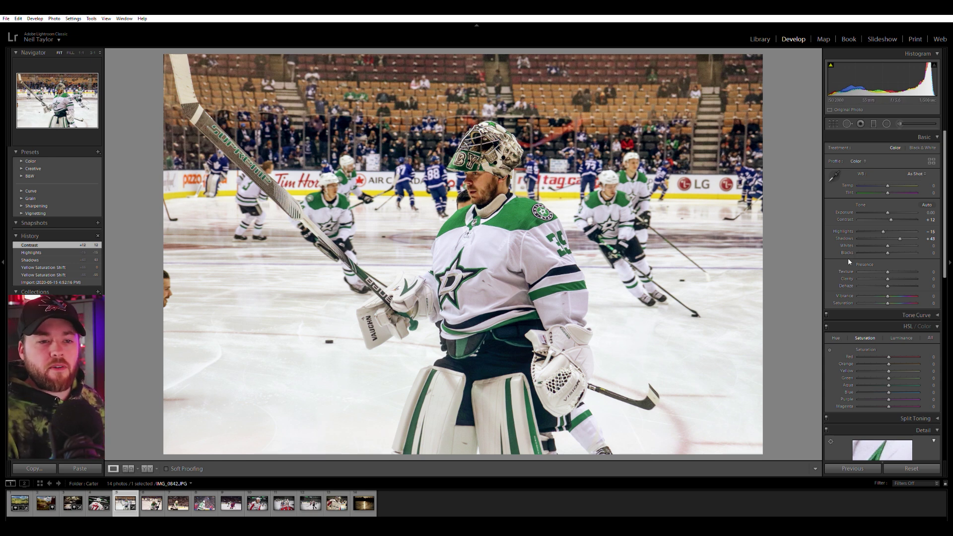
# Add a dark post-crop vignette with a feather of 94 and cool the white balance temperature to −6
pyautogui.scroll(-5, 844, 264)
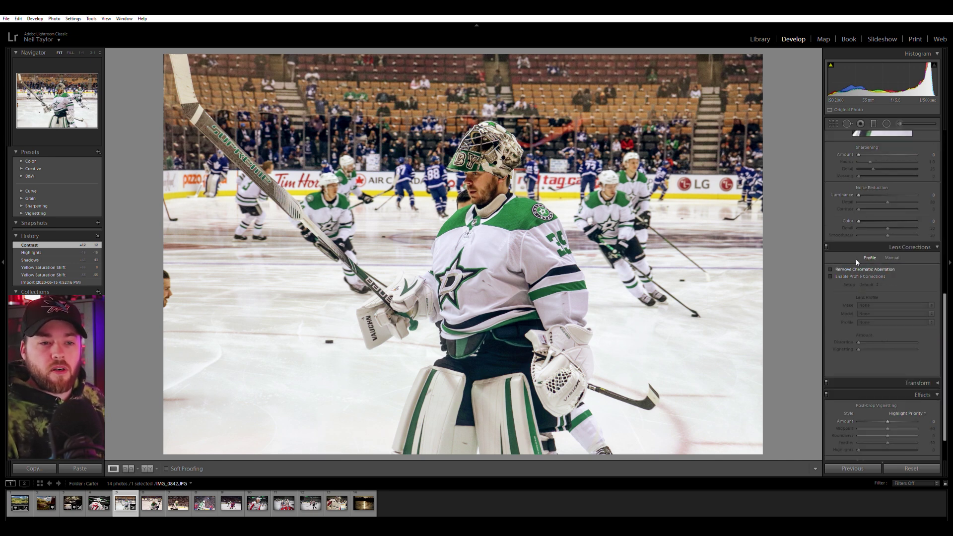
pyautogui.scroll(-1, 851, 332)
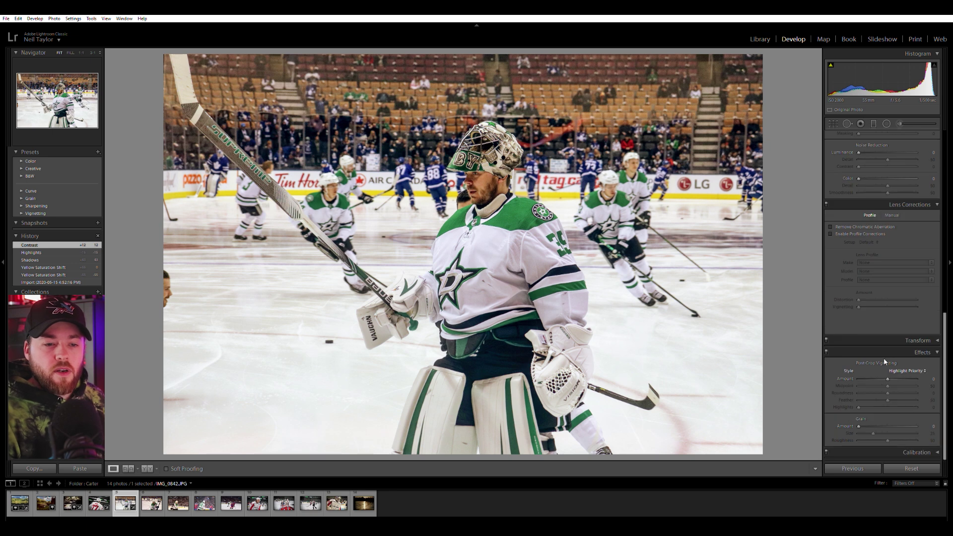
pyautogui.moveTo(889, 376); pyautogui.dragTo(914, 392)
pyautogui.moveTo(859, 378); pyautogui.dragTo(879, 376)
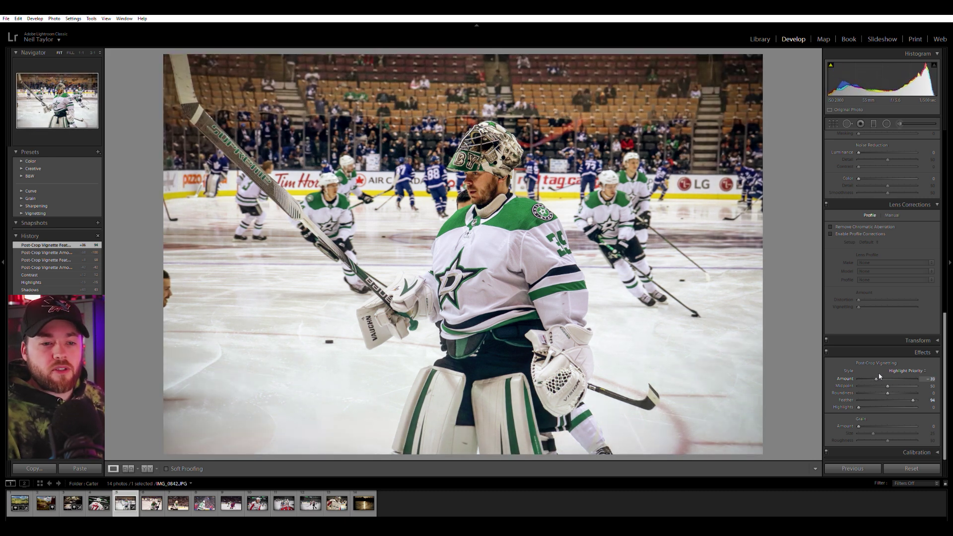
pyautogui.scroll(8, 830, 281)
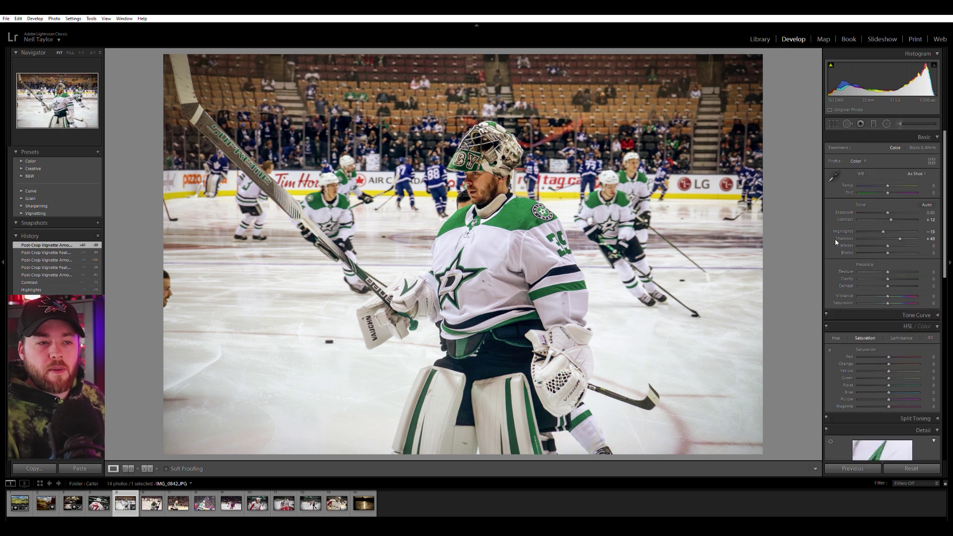
pyautogui.moveTo(888, 182); pyautogui.dragTo(887, 183)
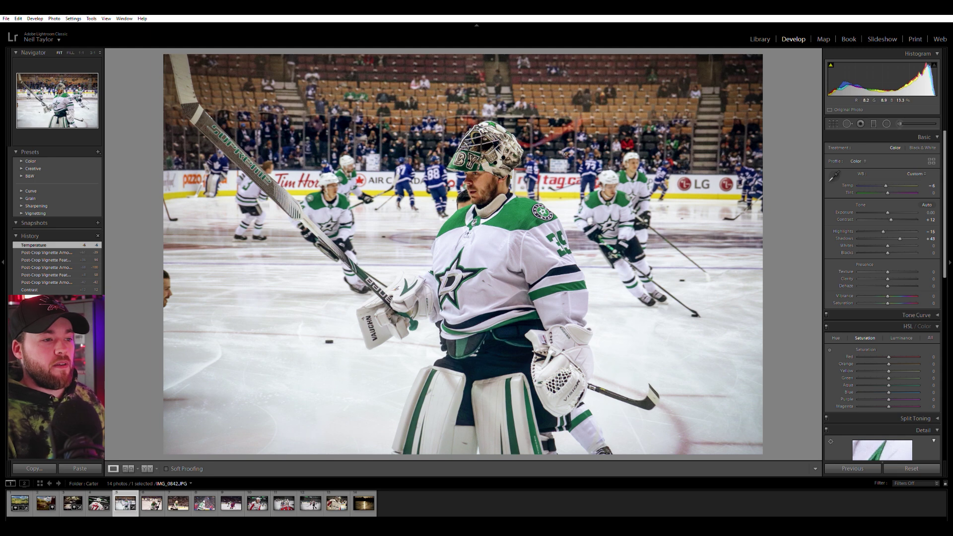
# Crop out the partial face at the goalie photo's left edge, trim its right side, and open the following photo
pyautogui.click(183, 285)
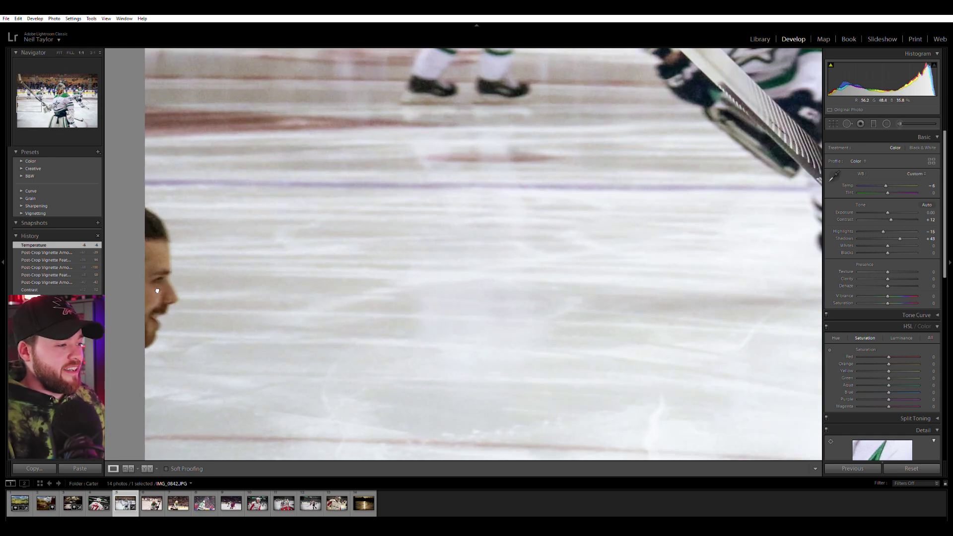
pyautogui.click(520, 274)
pyautogui.click(194, 301)
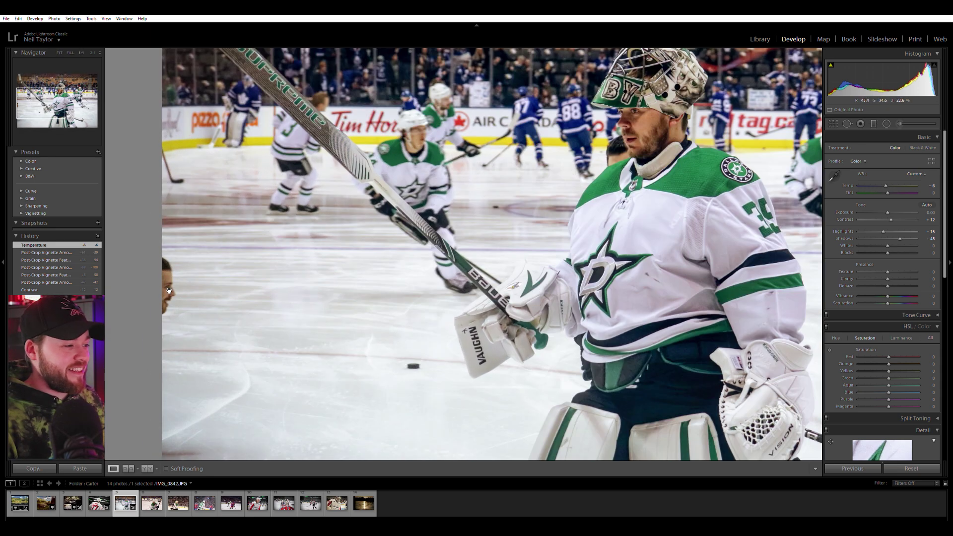
pyautogui.click(297, 292)
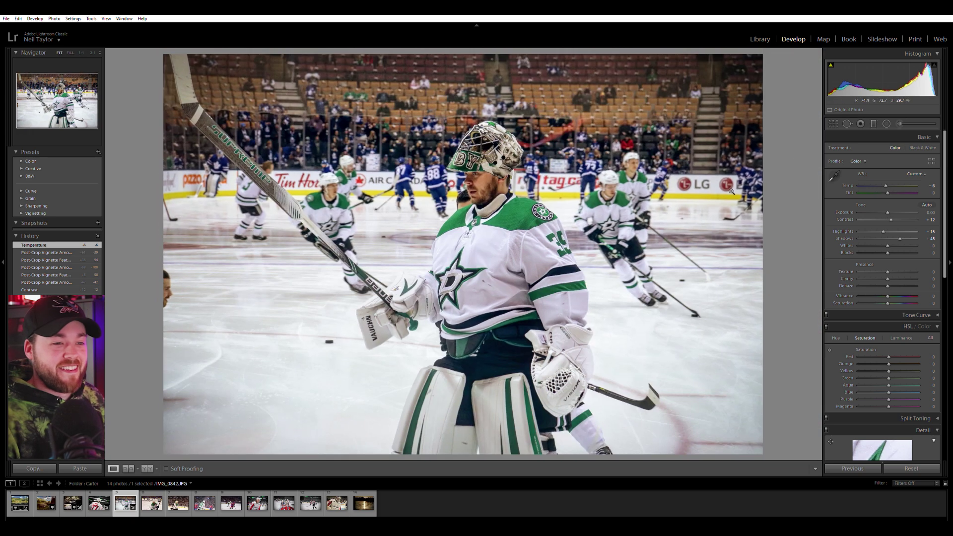
pyautogui.click(834, 124)
pyautogui.moveTo(164, 271); pyautogui.dragTo(172, 269)
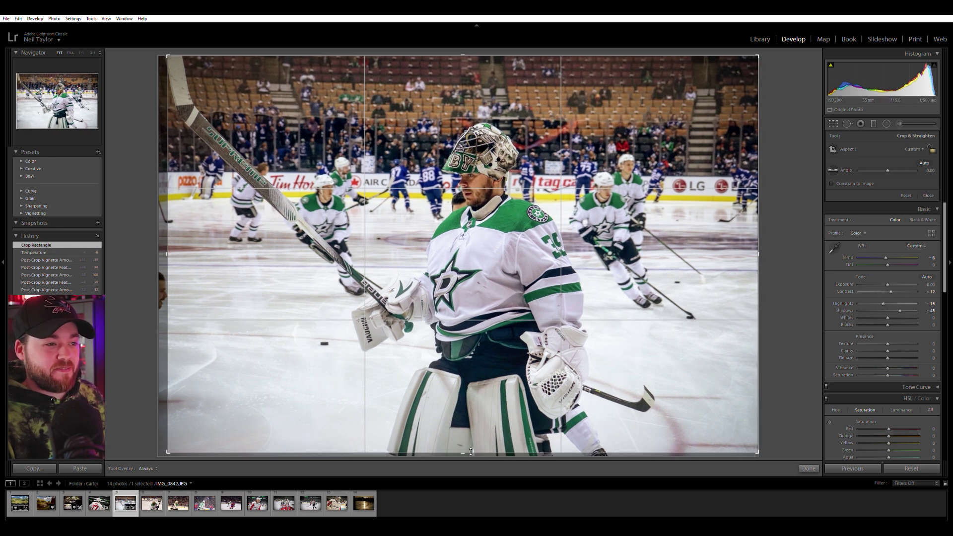
pyautogui.moveTo(758, 266); pyautogui.dragTo(716, 273)
pyautogui.press('Return')
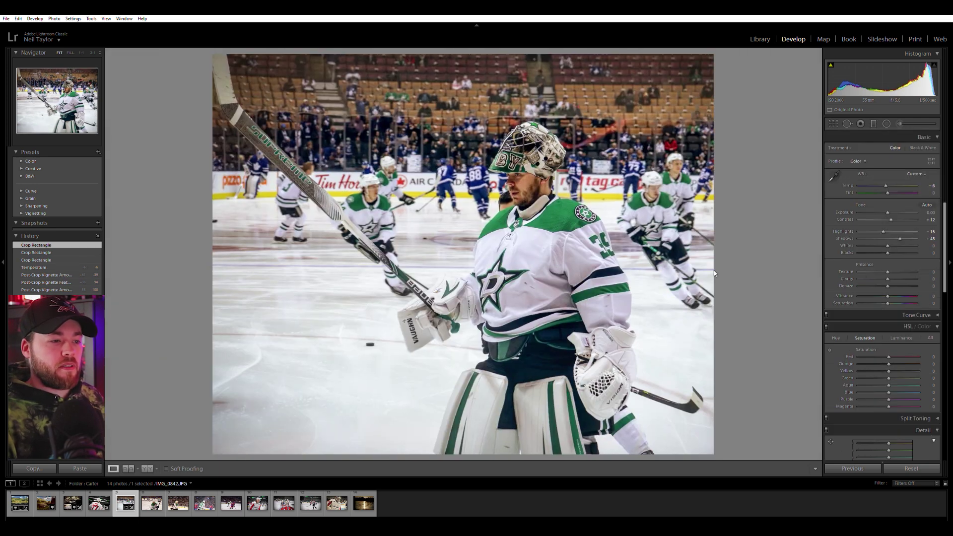
pyautogui.press('Right')
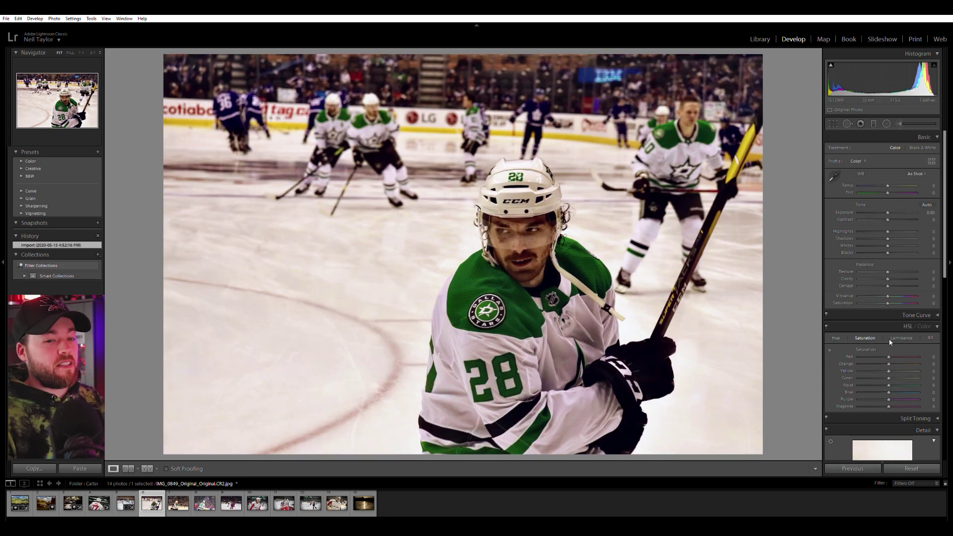
# Try setting the orange and yellow saturation to −100 and varying the red saturation in the number 28 player's photo
pyautogui.moveTo(882, 368); pyautogui.dragTo(871, 370)
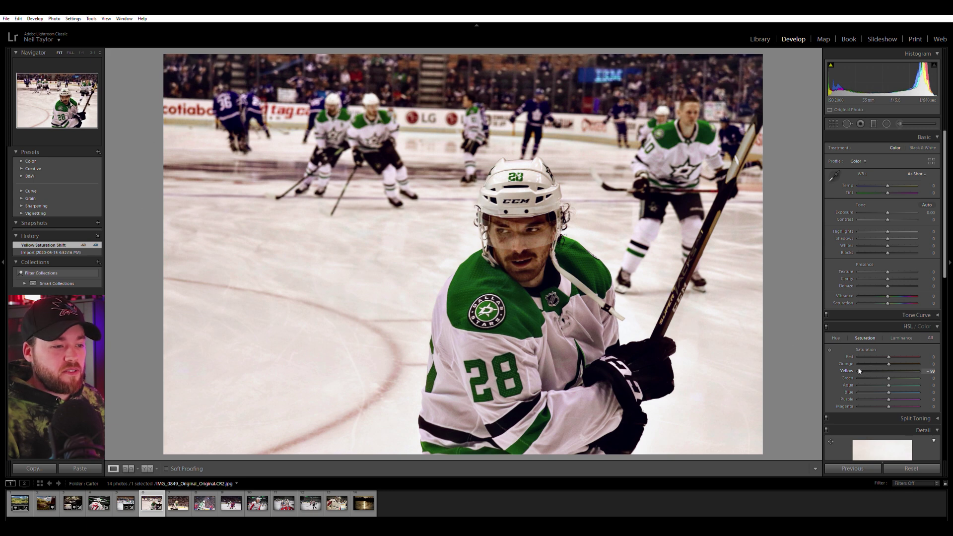
pyautogui.moveTo(869, 371); pyautogui.dragTo(867, 371)
pyautogui.doubleClick(866, 349)
pyautogui.moveTo(872, 361); pyautogui.dragTo(853, 371)
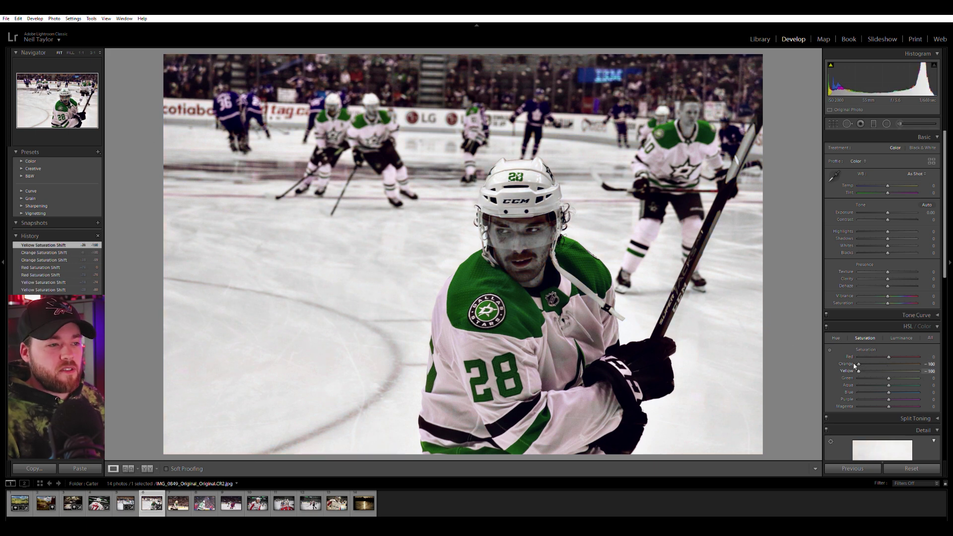
pyautogui.moveTo(902, 351); pyautogui.dragTo(860, 353)
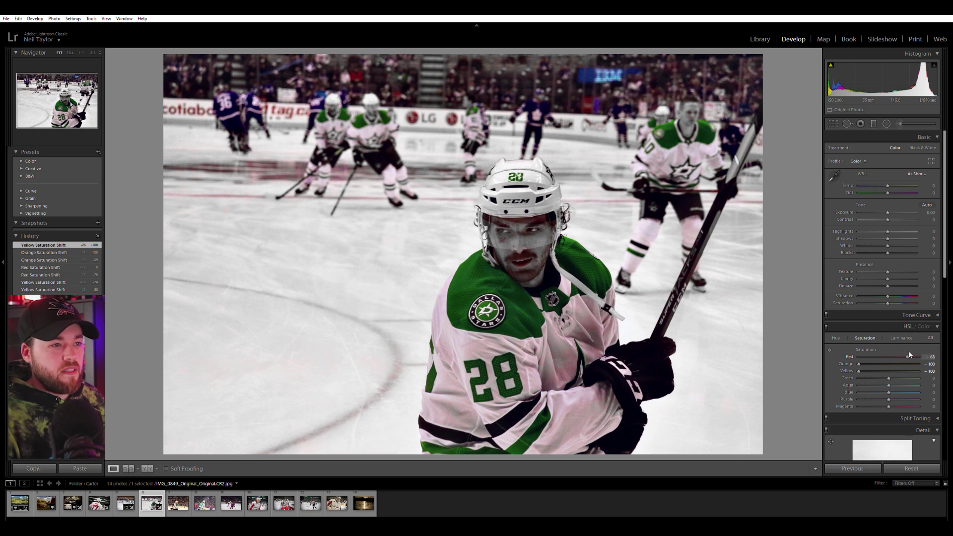
pyautogui.doubleClick(892, 353)
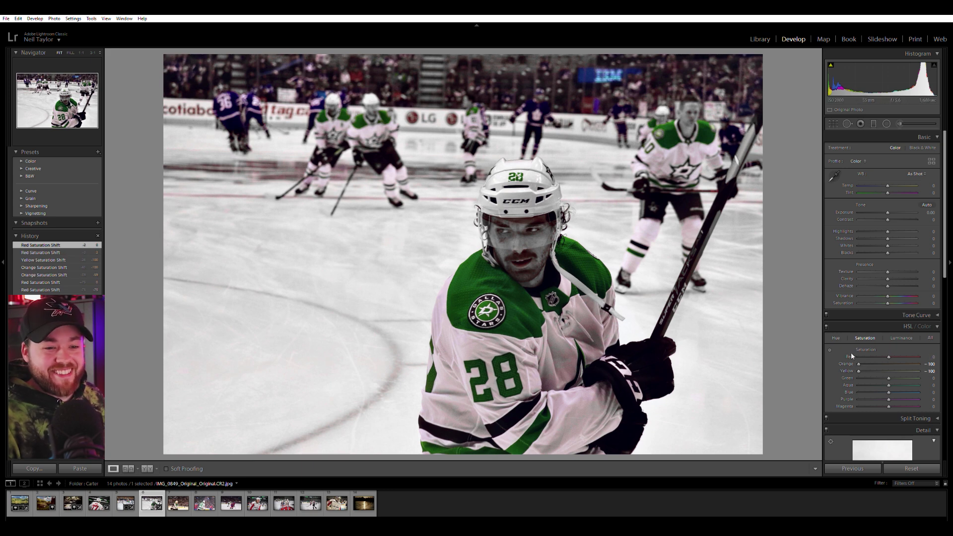
pyautogui.doubleClick(859, 364)
pyautogui.doubleClick(859, 371)
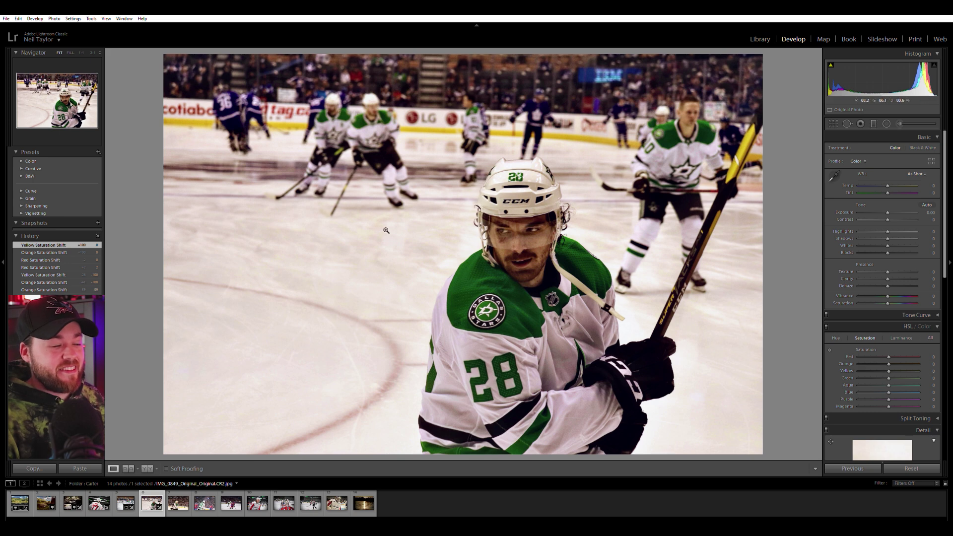
# Retry lower yellow and orange saturation on the number 28 player's photo, reset both, and inspect the jersey up close
pyautogui.moveTo(889, 371); pyautogui.dragTo(862, 362)
pyautogui.doubleClick(863, 364)
pyautogui.doubleClick(866, 371)
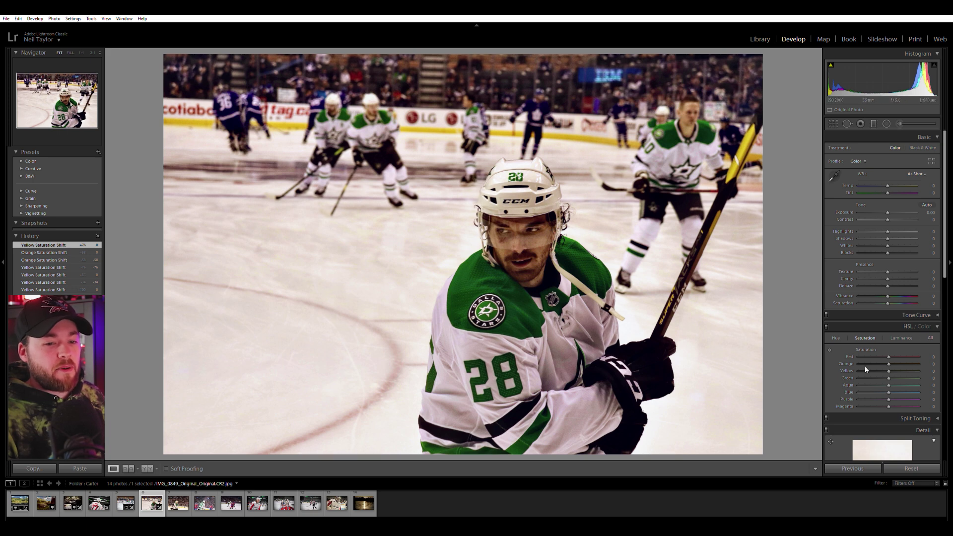
pyautogui.click(501, 294)
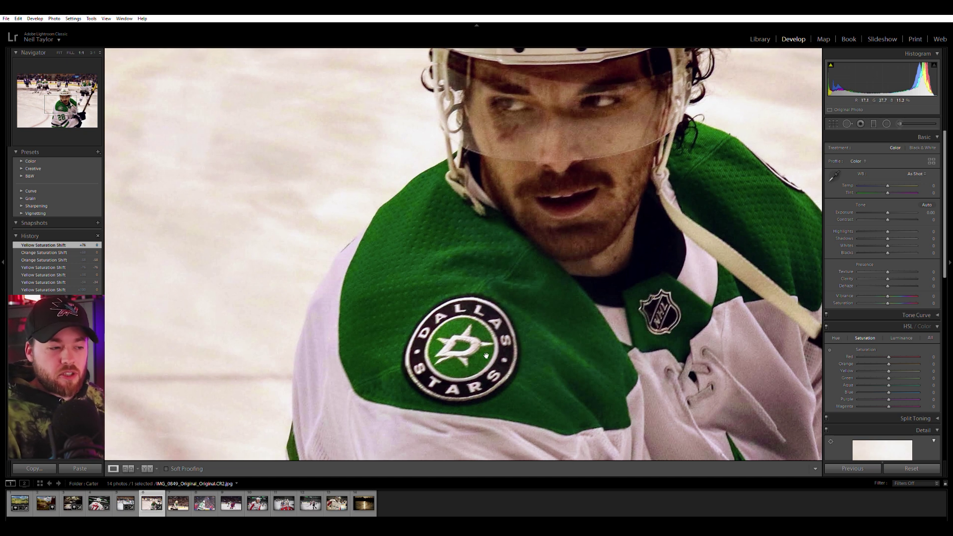
pyautogui.click(555, 237)
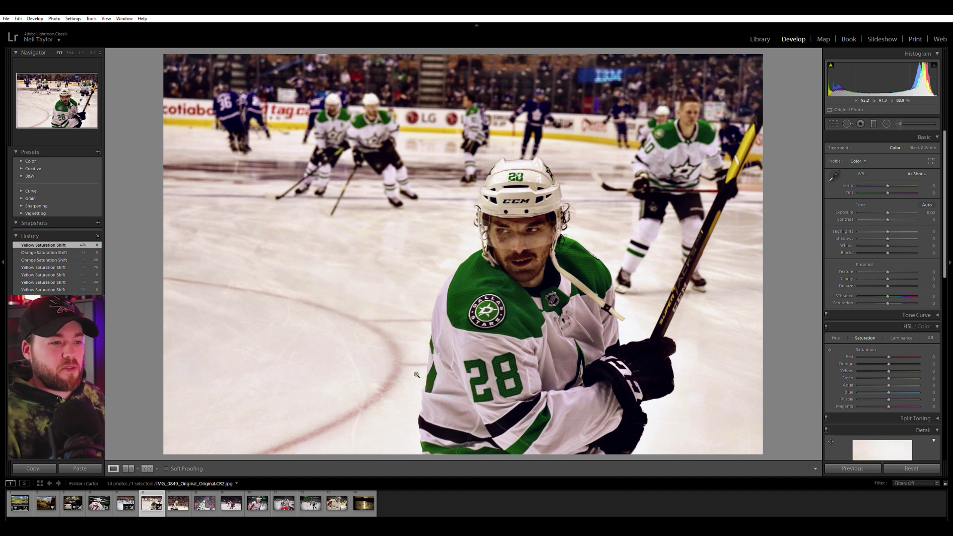
# Open the photo IMG_0888_Original.JPG and check the number 2 player up close
pyautogui.click(179, 503)
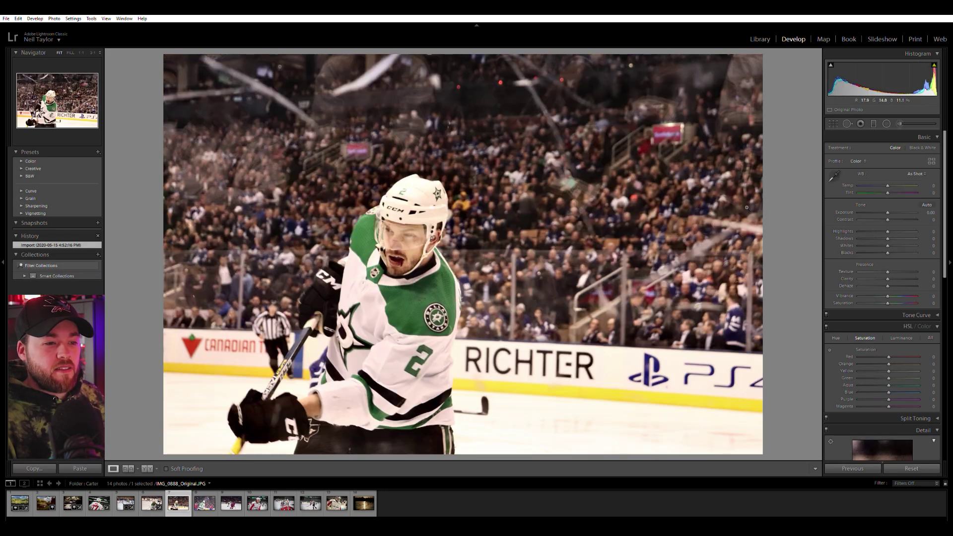
pyautogui.click(394, 282)
pyautogui.click(492, 261)
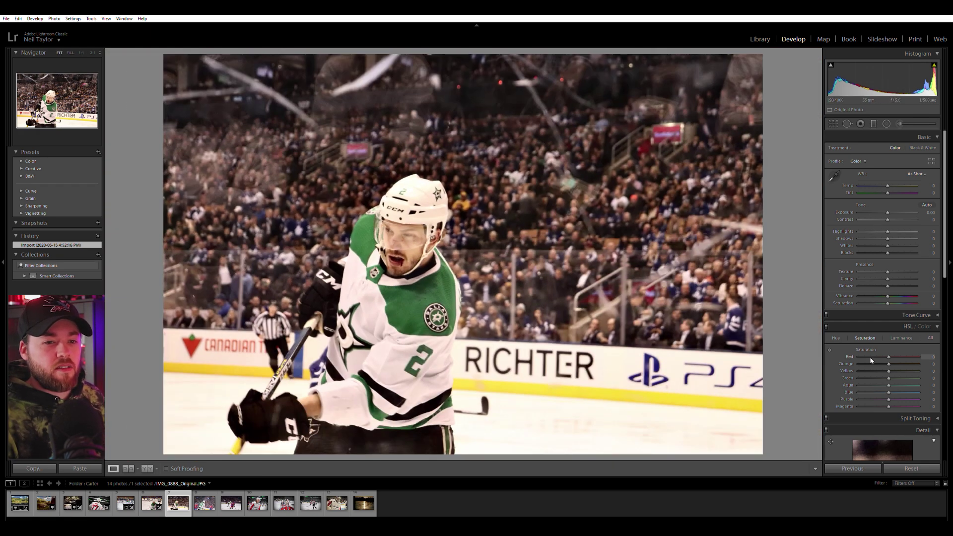
# Try lowering the yellow and orange saturation in the number 2 player's photo
pyautogui.moveTo(865, 371)
pyautogui.mouseDown()
pyautogui.moveTo(848, 371)
pyautogui.moveTo(885, 370)
pyautogui.moveTo(863, 361)
pyautogui.mouseUp()
pyautogui.doubleClick(884, 370)
pyautogui.doubleClick(883, 370)
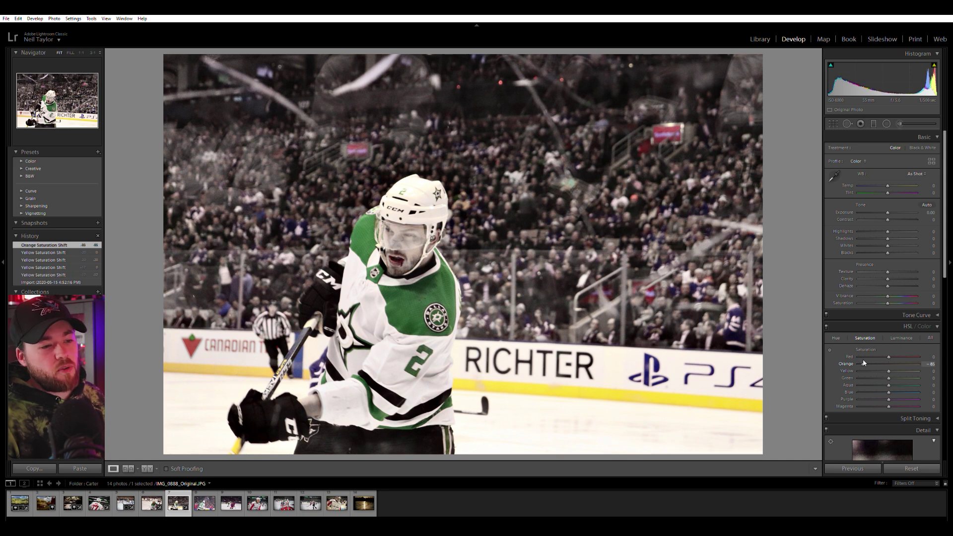
pyautogui.doubleClick(865, 362)
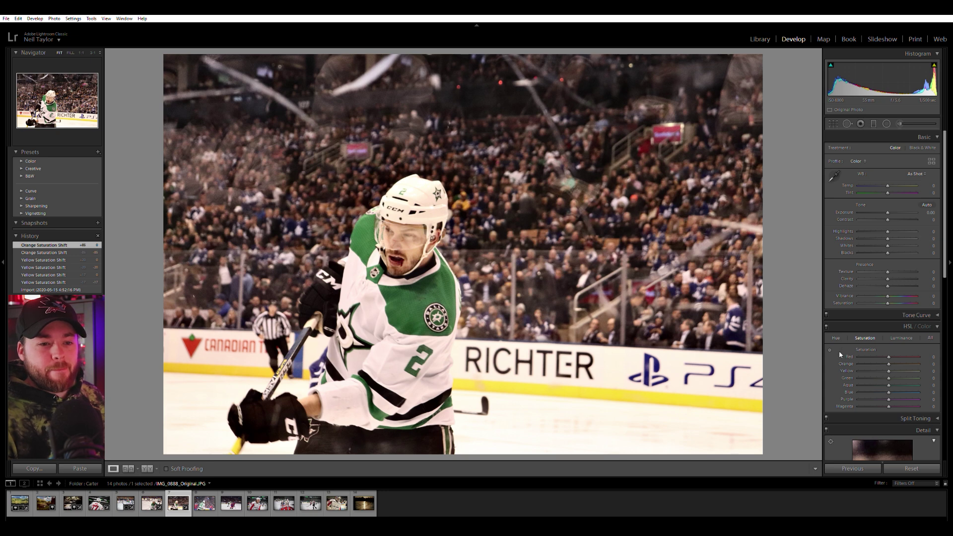
# Darken the number 2 player's photo with a post-crop vignette, adjust its midpoint and feather, and raise the exposure to +0.16
pyautogui.scroll(-5, 839, 351)
pyautogui.scroll(-3, 863, 348)
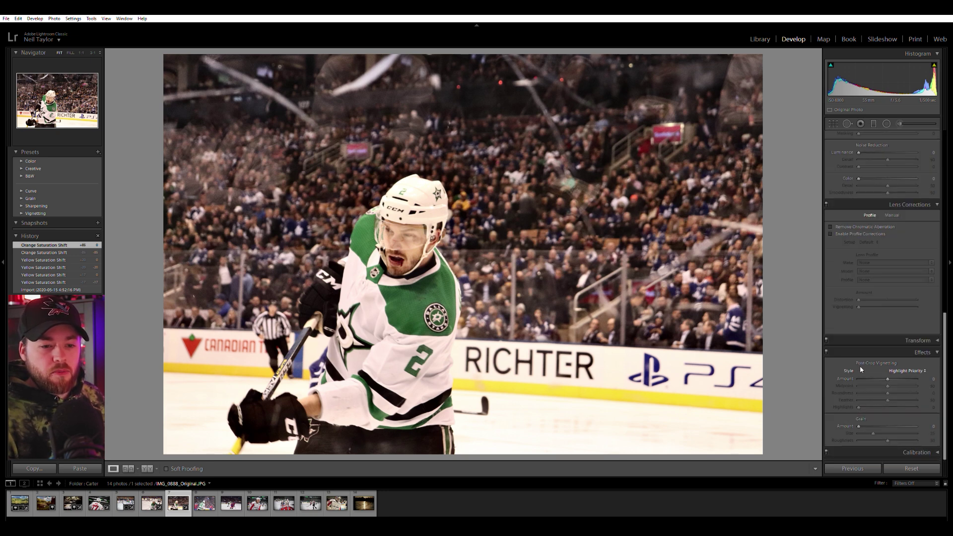
pyautogui.click(879, 377)
pyautogui.moveTo(879, 373)
pyautogui.mouseDown()
pyautogui.moveTo(918, 400)
pyautogui.moveTo(879, 377)
pyautogui.mouseUp()
pyautogui.scroll(8, 854, 309)
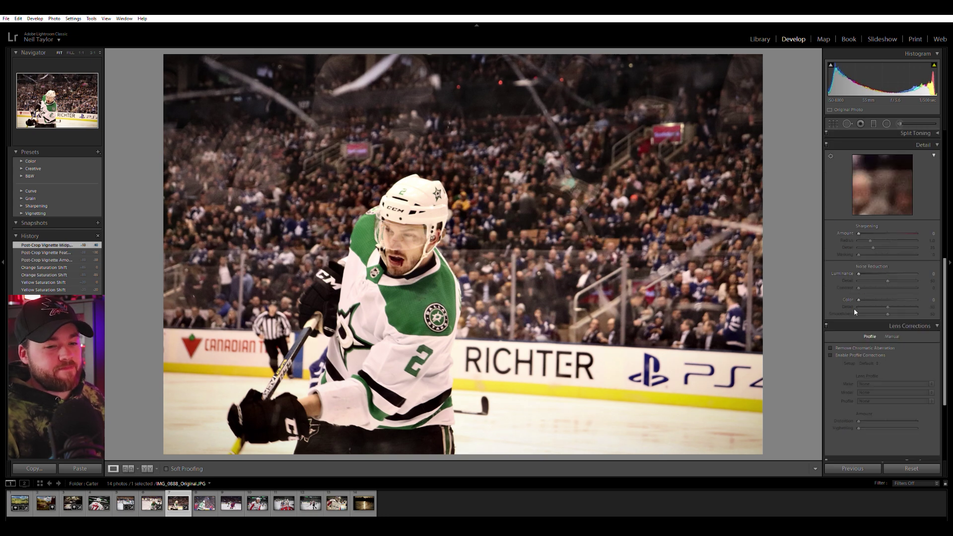
pyautogui.moveTo(888, 212); pyautogui.dragTo(889, 209)
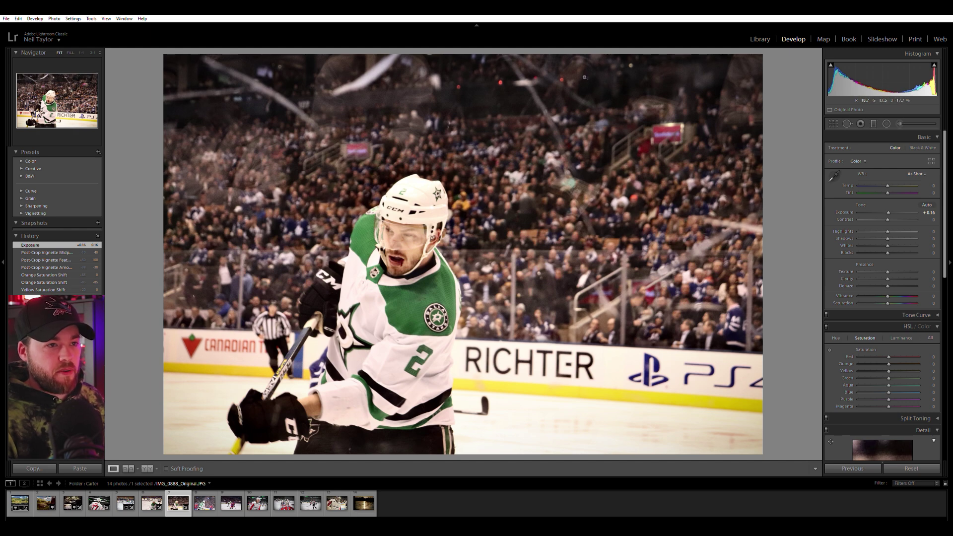
pyautogui.moveTo(457, 82); pyautogui.dragTo(528, 175)
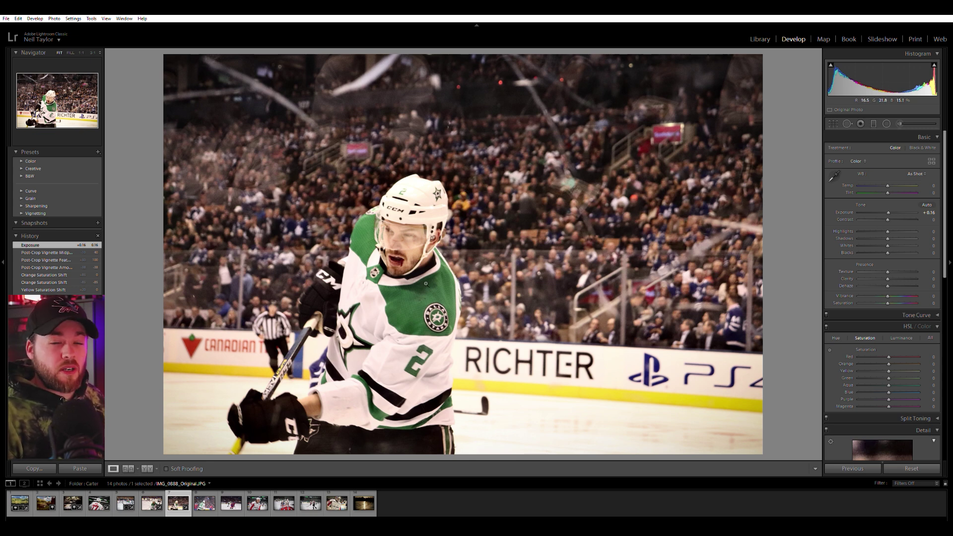
# Open the photo IMG_0955_Original.CR2.jpg and set contrast to +33, shadows to +8 and highlights to −52
pyautogui.press('Right')
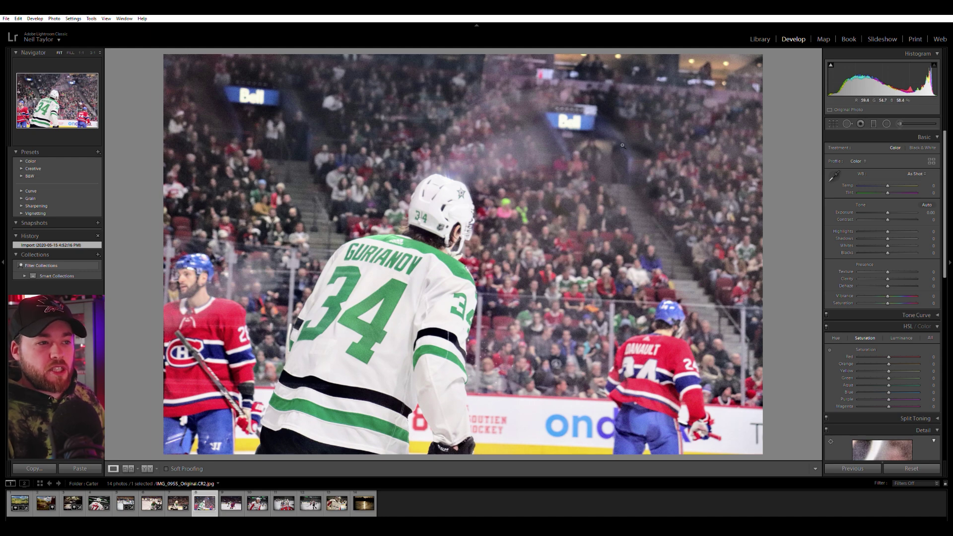
pyautogui.moveTo(888, 219); pyautogui.dragTo(872, 230)
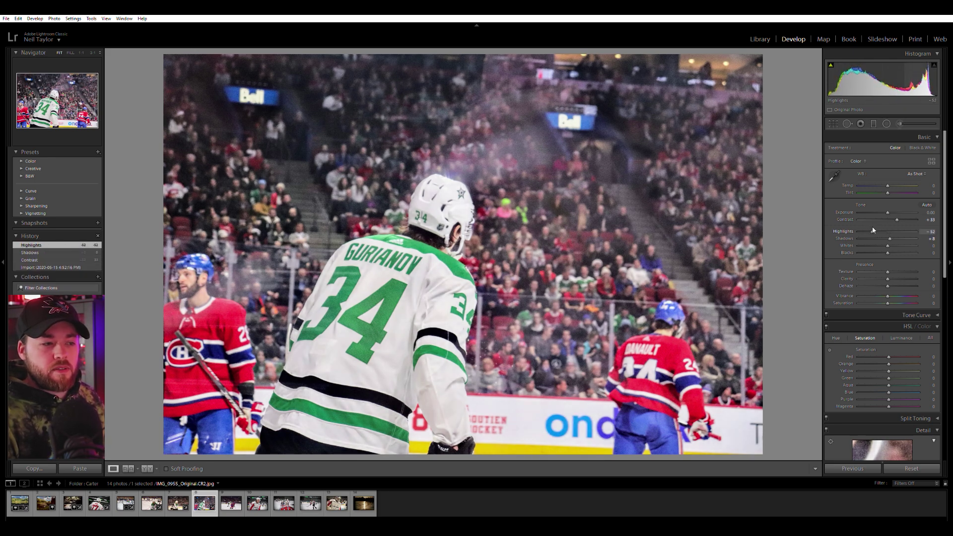
# Crop the number 34 player's photo to remove the red-jersey player beside him and the empty upper part of the arena
pyautogui.click(838, 123)
pyautogui.click(838, 123)
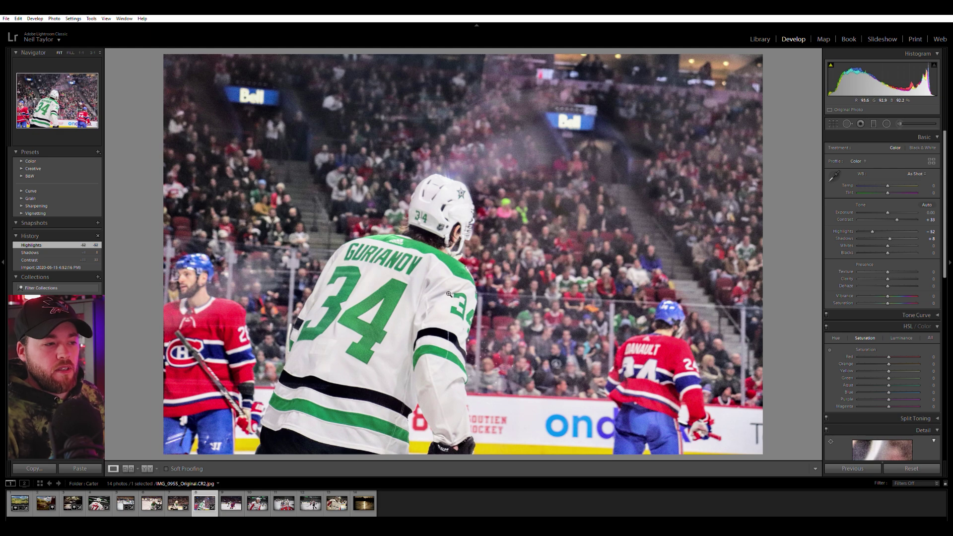
pyautogui.click(835, 122)
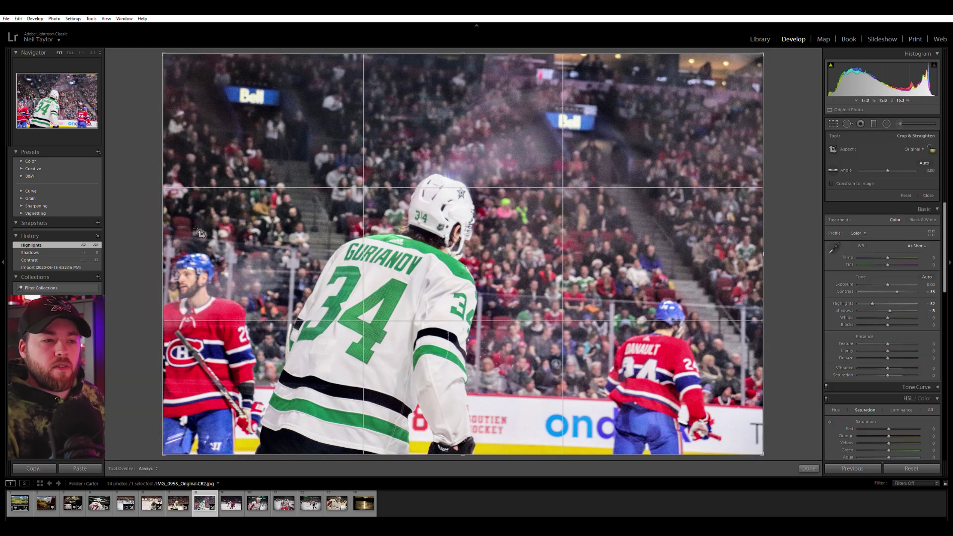
pyautogui.moveTo(164, 240); pyautogui.dragTo(212, 241)
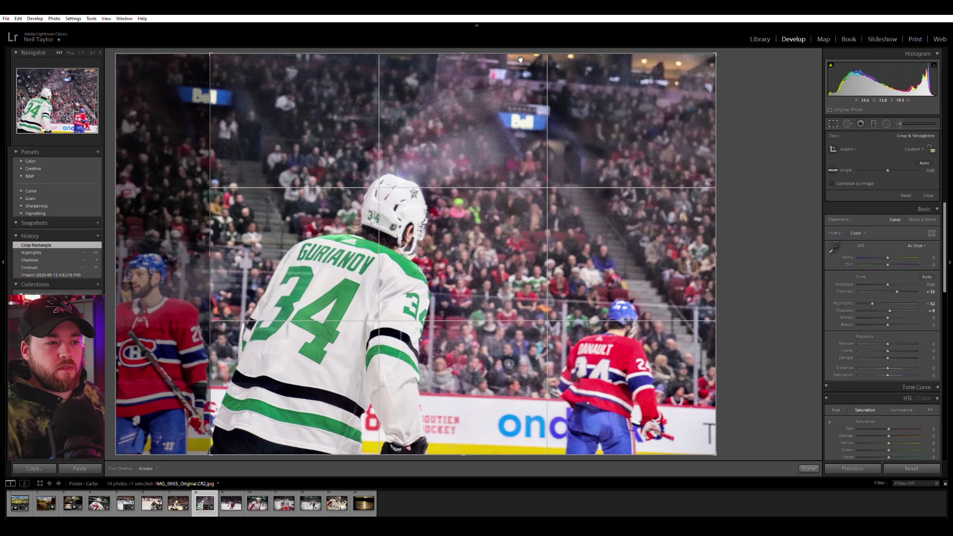
pyautogui.moveTo(516, 54); pyautogui.dragTo(516, 81)
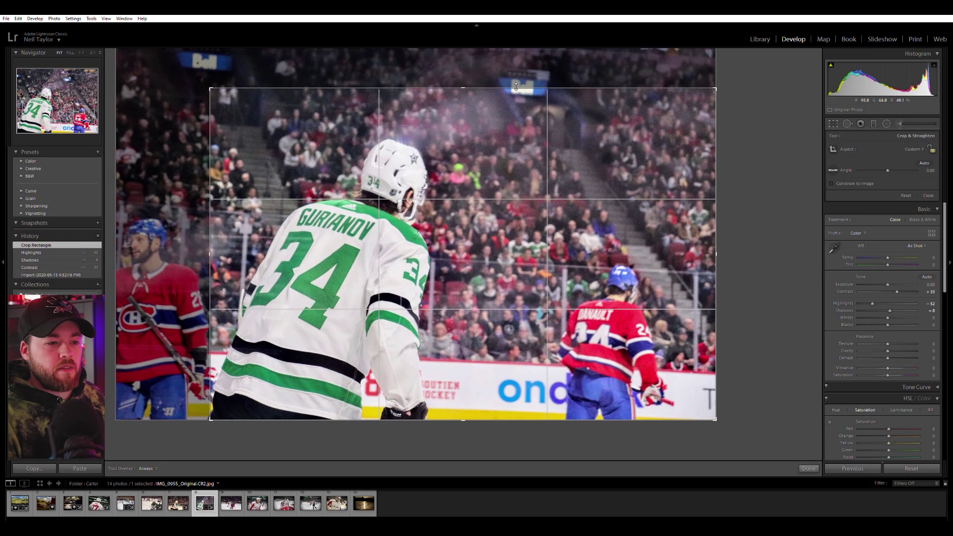
pyautogui.press('Return')
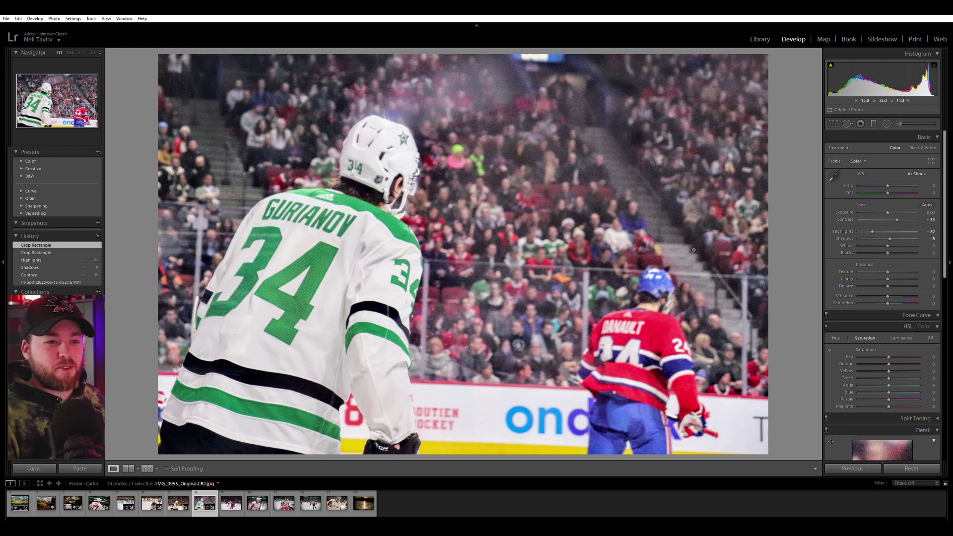
# Open the photo IMG_0975.CR2.jpg, straighten it by rotating the crop, and raise the shadows to +51
pyautogui.click(230, 503)
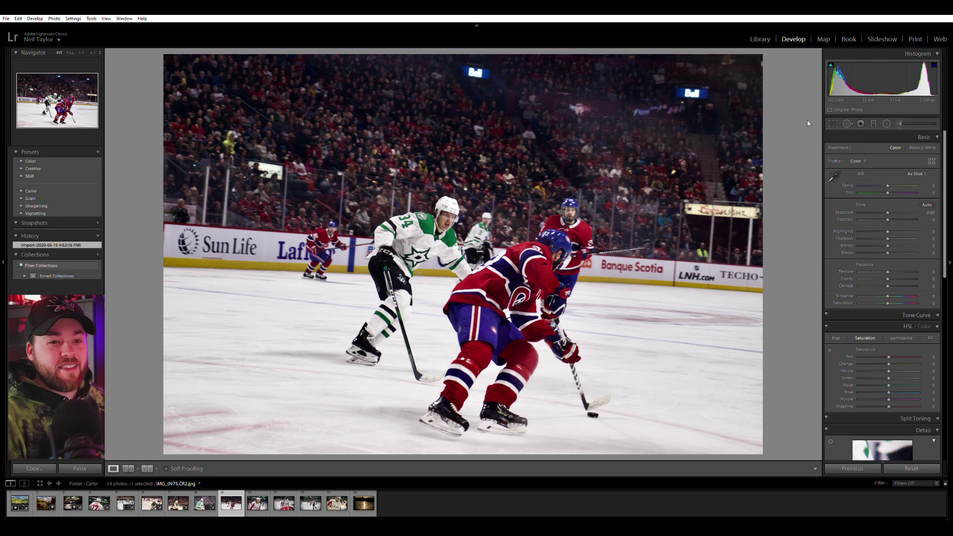
pyautogui.click(833, 123)
pyautogui.moveTo(789, 244); pyautogui.dragTo(819, 224)
pyautogui.press('Return')
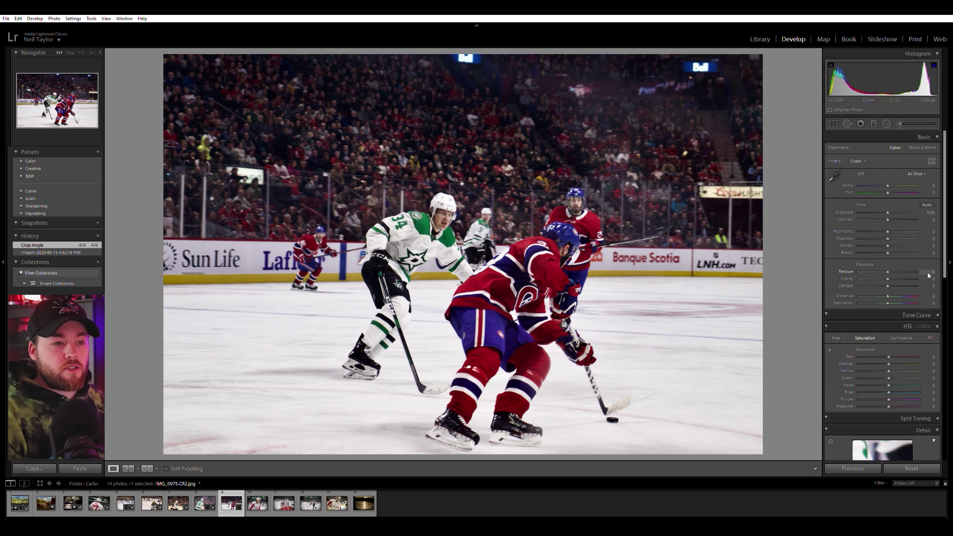
pyautogui.moveTo(888, 239); pyautogui.dragTo(902, 235)
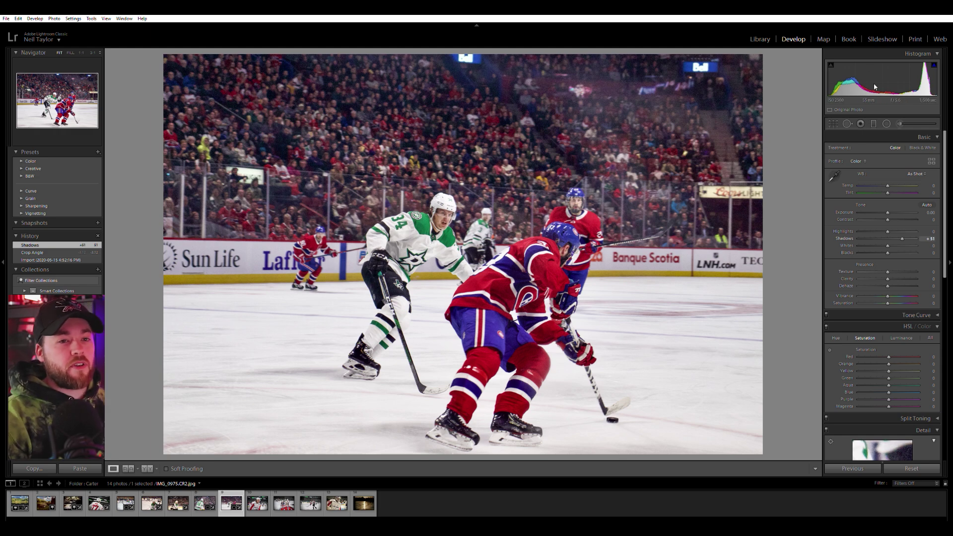
# Darken the upper crowd with a graduated filter, tilt and lower it, moderate its exposure reduction, and check the players up close
pyautogui.click(874, 124)
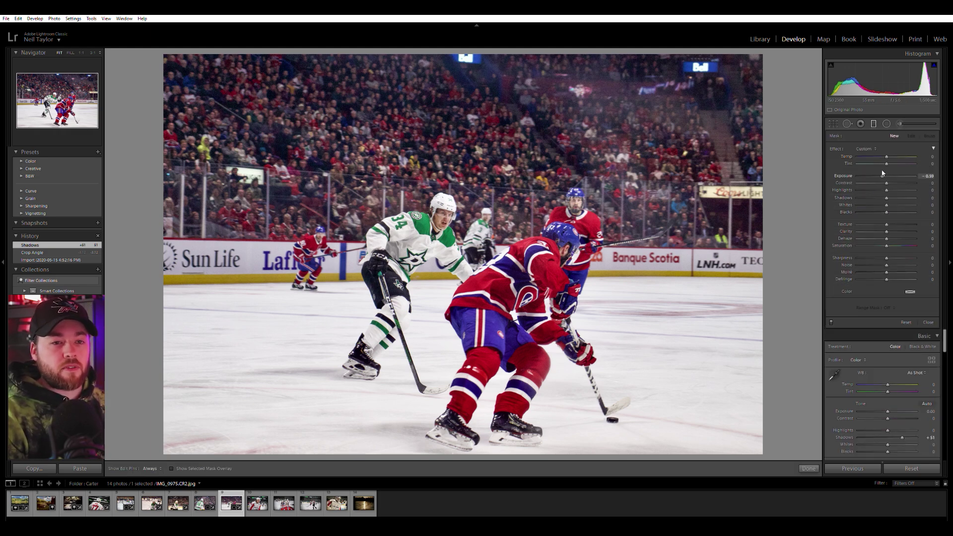
pyautogui.moveTo(514, 134); pyautogui.dragTo(521, 180)
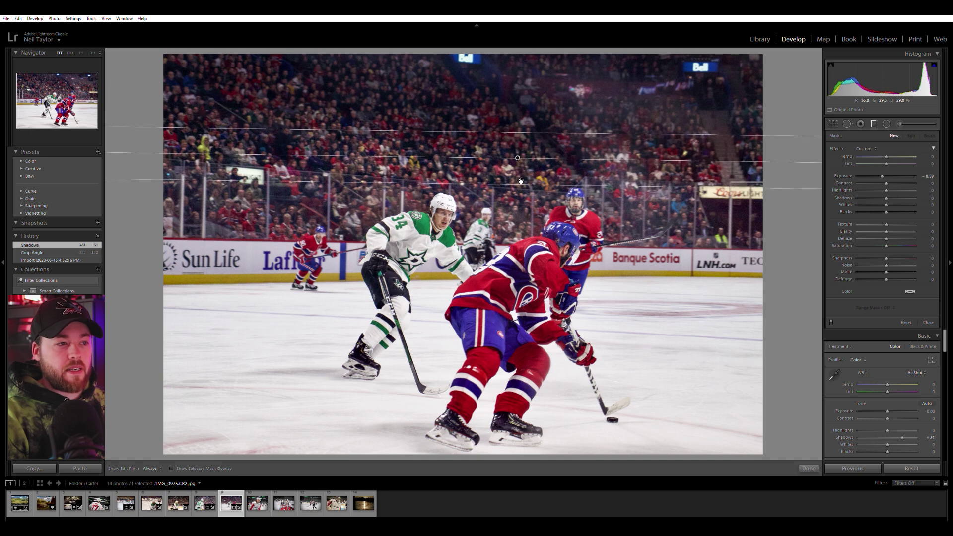
pyautogui.moveTo(884, 176); pyautogui.dragTo(875, 173)
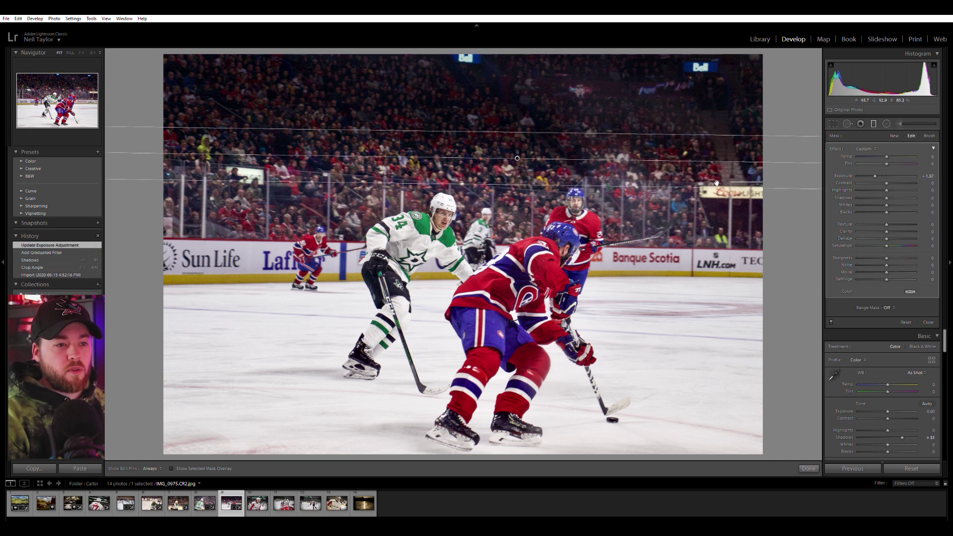
pyautogui.moveTo(717, 183); pyautogui.dragTo(718, 186)
pyautogui.moveTo(799, 160); pyautogui.dragTo(799, 152)
pyautogui.moveTo(519, 157); pyautogui.dragTo(520, 172)
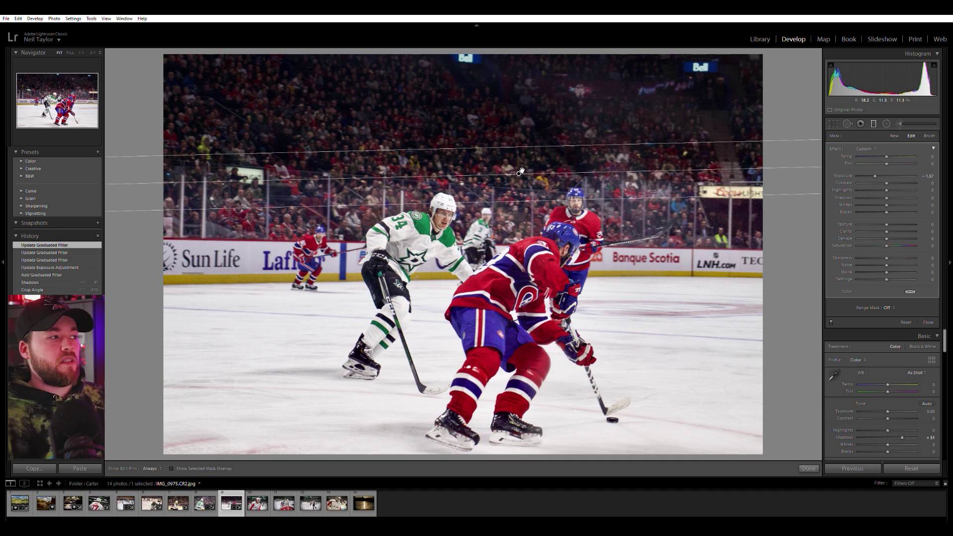
pyautogui.moveTo(866, 173); pyautogui.dragTo(879, 173)
pyautogui.click(874, 124)
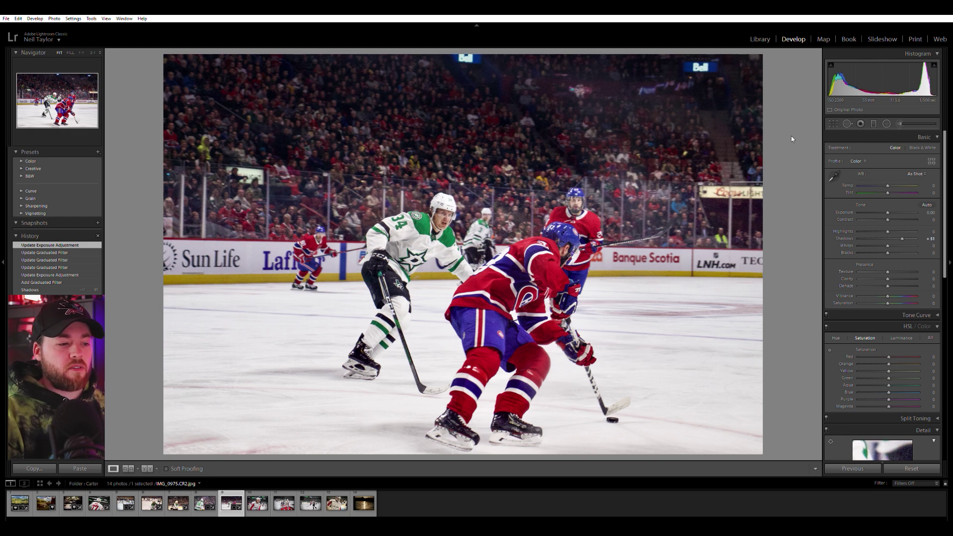
pyautogui.click(484, 292)
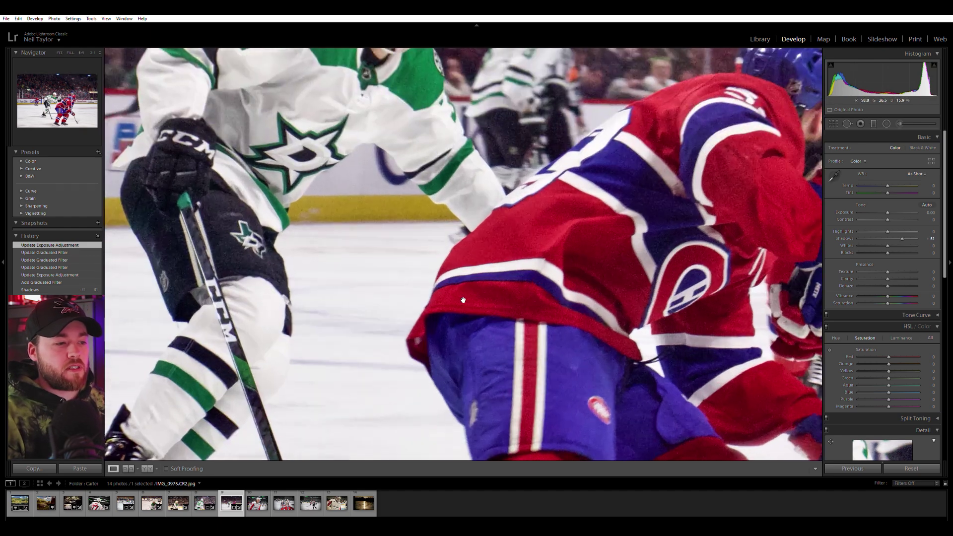
pyautogui.click(499, 277)
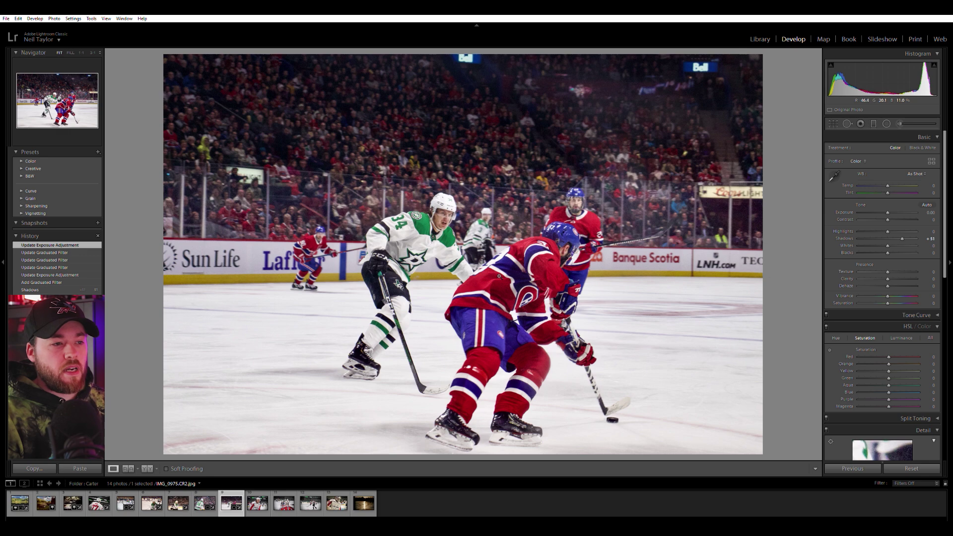
# Open the photo IMG_5016.jpg and check the number 77 player's helmet up close
pyautogui.press('Right')
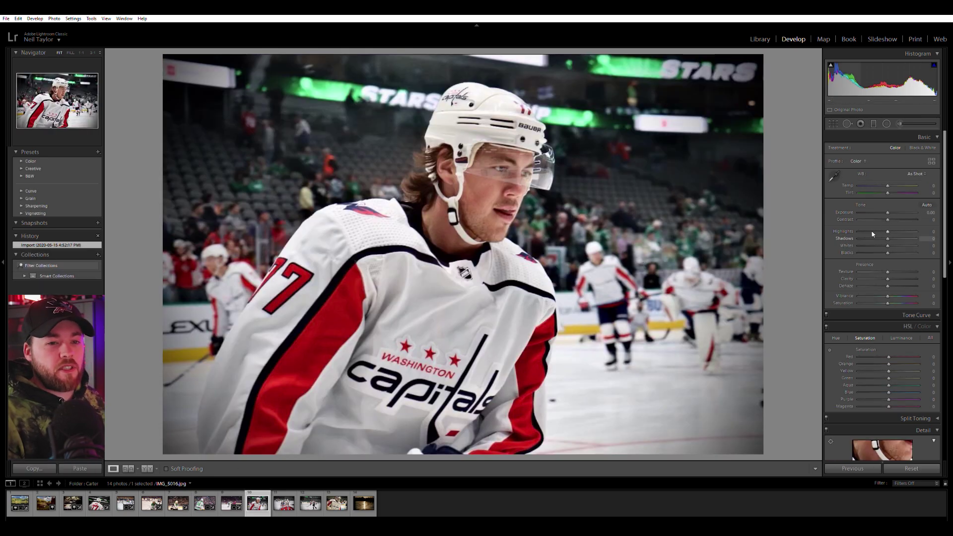
pyautogui.click(491, 95)
pyautogui.click(490, 95)
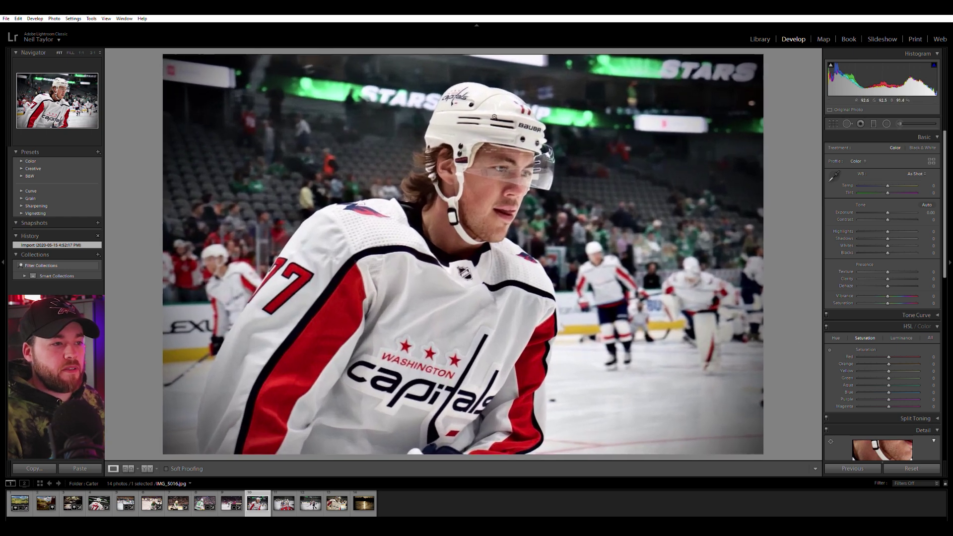
# Try lowering the yellow saturation in the number 77 player's photo, first to −52, compare the helmet up close, and reset it
pyautogui.moveTo(883, 369)
pyautogui.mouseDown()
pyautogui.moveTo(868, 371)
pyautogui.moveTo(880, 371)
pyautogui.moveTo(873, 377)
pyautogui.mouseUp()
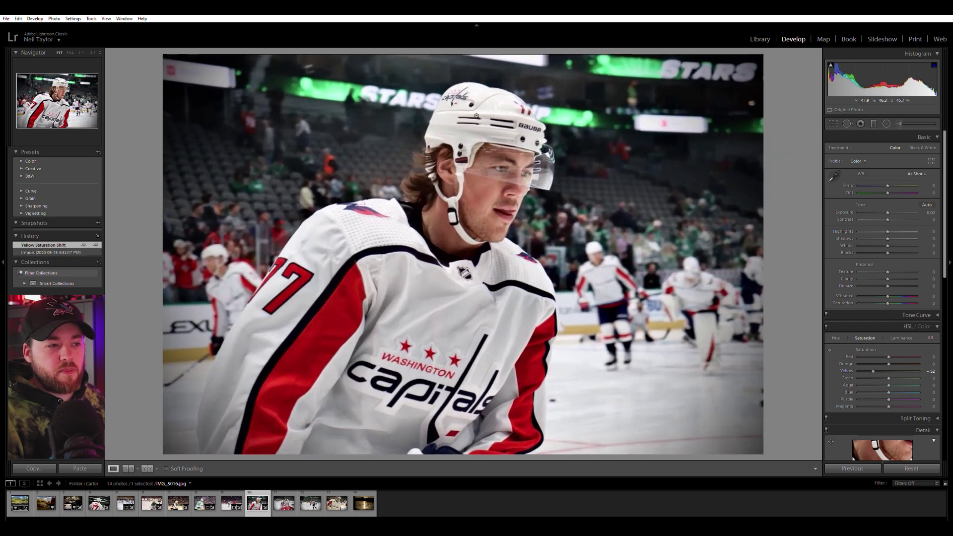
pyautogui.click(476, 116)
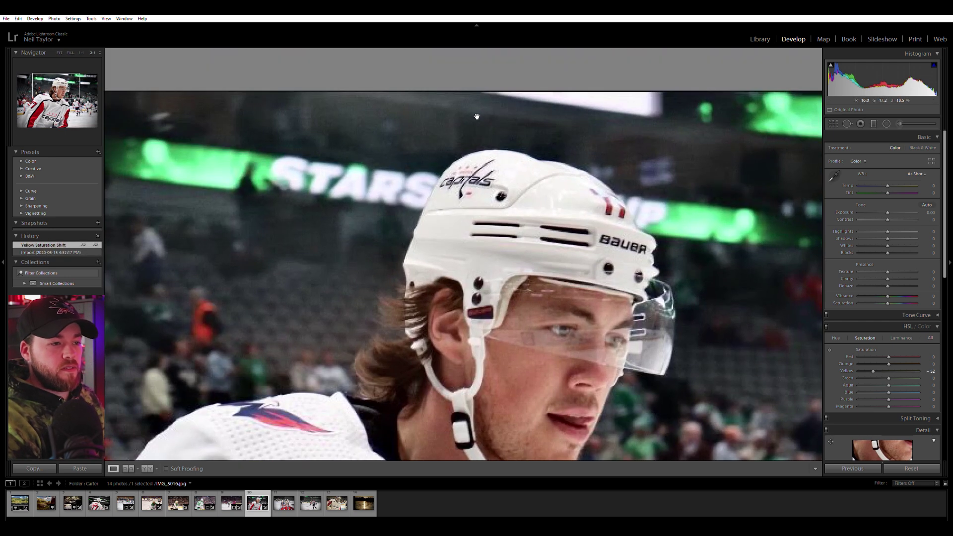
pyautogui.doubleClick(873, 371)
pyautogui.moveTo(873, 370)
pyautogui.mouseDown()
pyautogui.moveTo(850, 368)
pyautogui.moveTo(869, 368)
pyautogui.mouseUp()
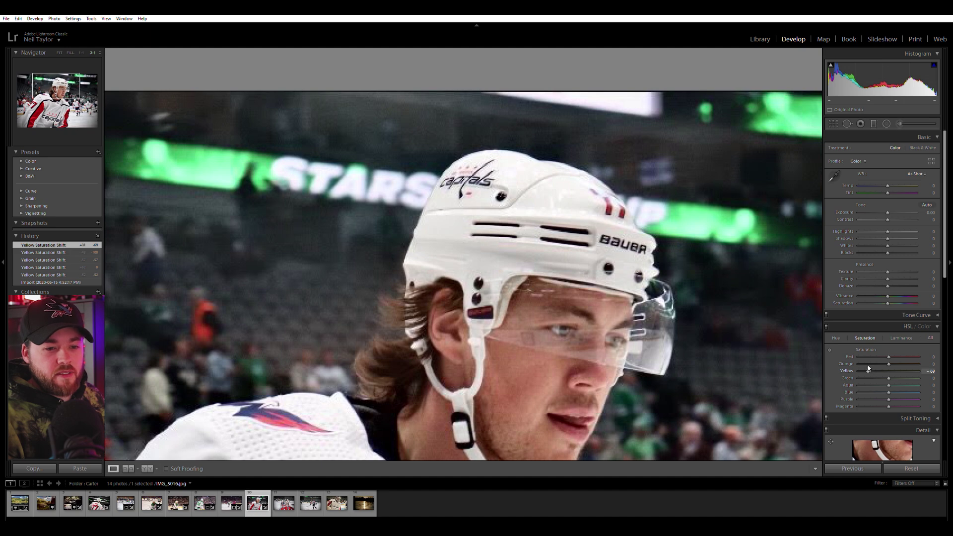
pyautogui.moveTo(675, 393); pyautogui.dragTo(603, 303)
pyautogui.moveTo(863, 371); pyautogui.dragTo(874, 371)
pyautogui.press('z')
pyautogui.press('z')
pyautogui.press('z')
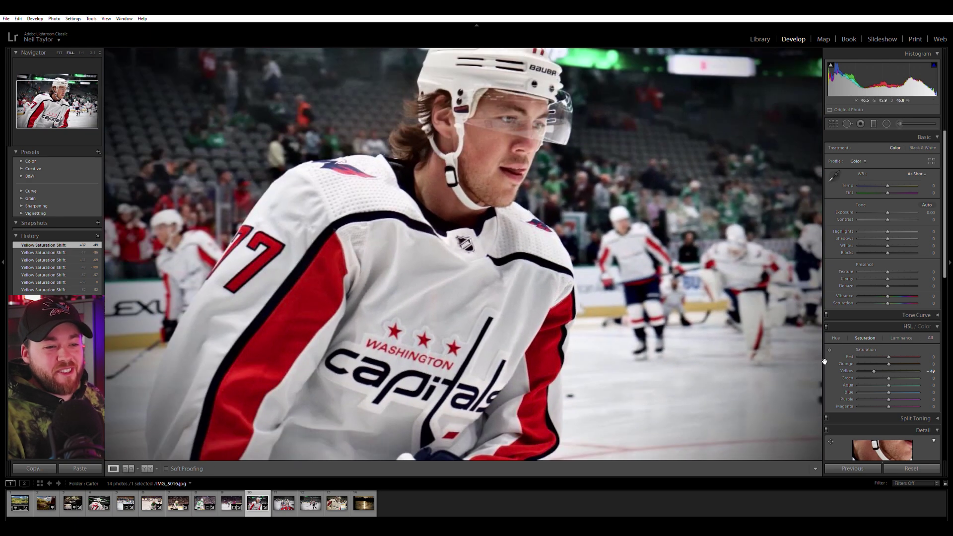
pyautogui.doubleClick(873, 370)
pyautogui.click(667, 255)
pyautogui.click(667, 254)
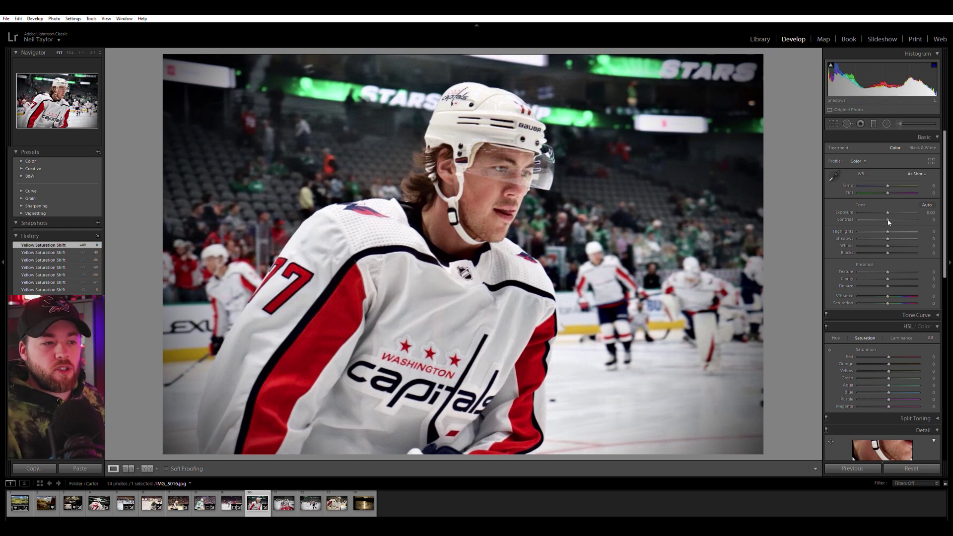
pyautogui.moveTo(888, 219); pyautogui.dragTo(890, 209)
# Open the goalie photo IMG_5017.jpg, try lightening its corners with a positive post-crop vignette amount, and reset that amount
pyautogui.click(278, 503)
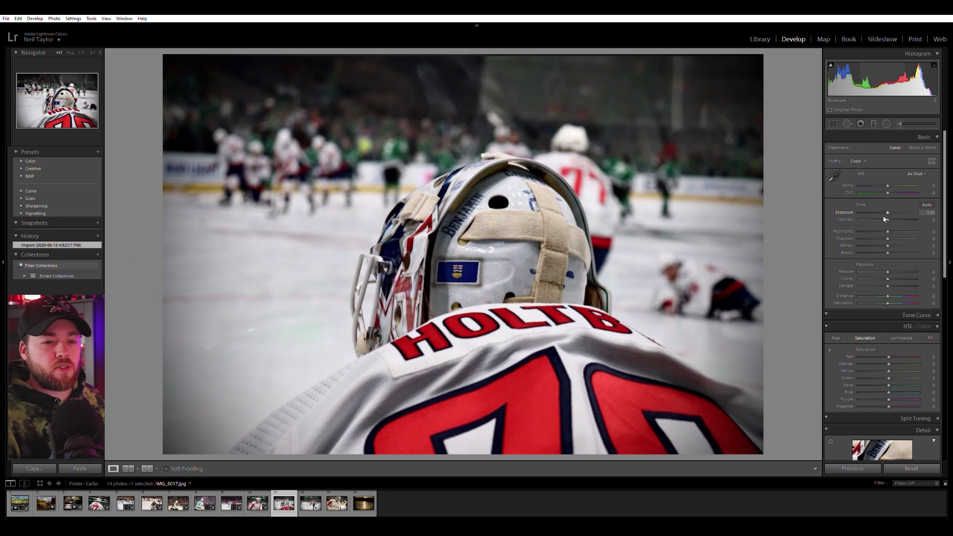
pyautogui.scroll(-10, 835, 284)
pyautogui.moveTo(889, 378); pyautogui.dragTo(895, 375)
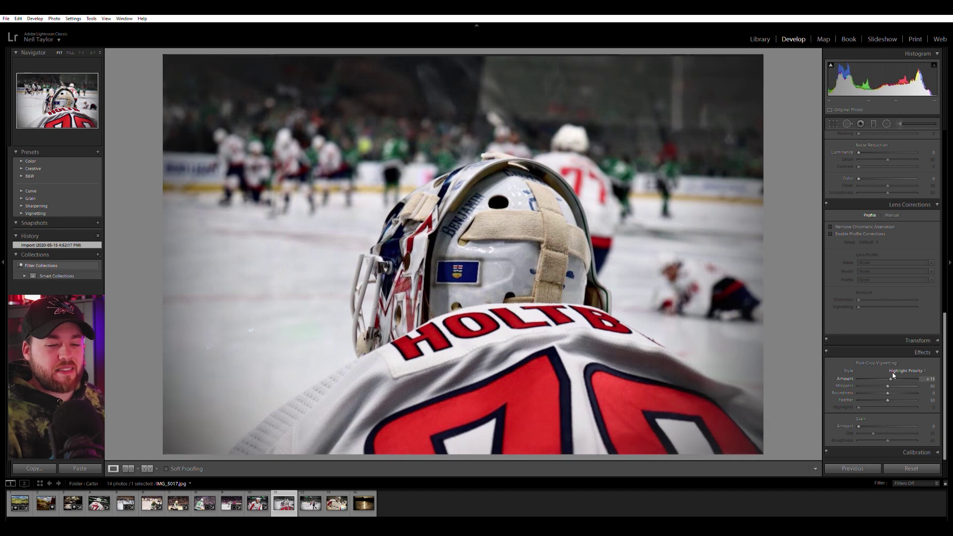
pyautogui.doubleClick(895, 377)
pyautogui.scroll(10, 845, 293)
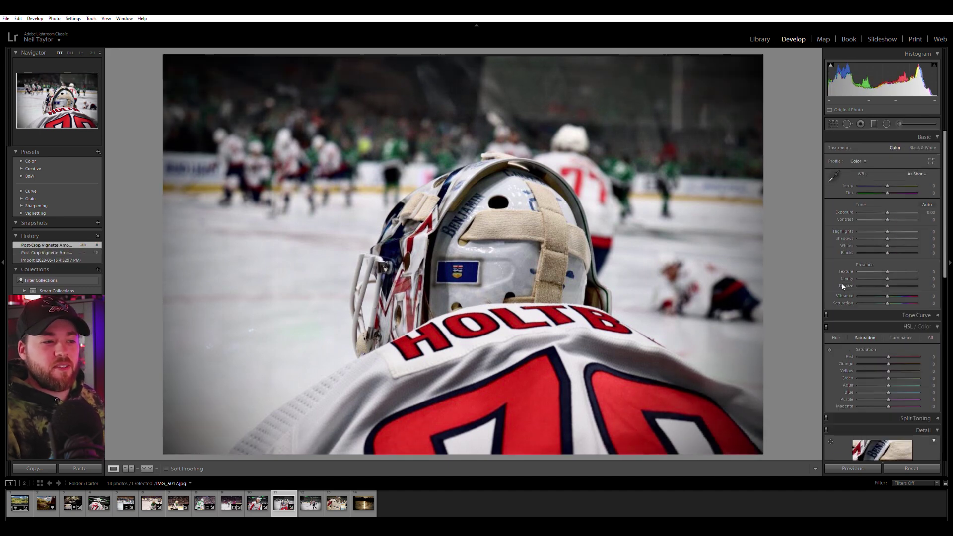
# Lower the contrast of the goalie photo, inspect the mask up close, and set the clarity to −20
pyautogui.moveTo(888, 219); pyautogui.dragTo(870, 217)
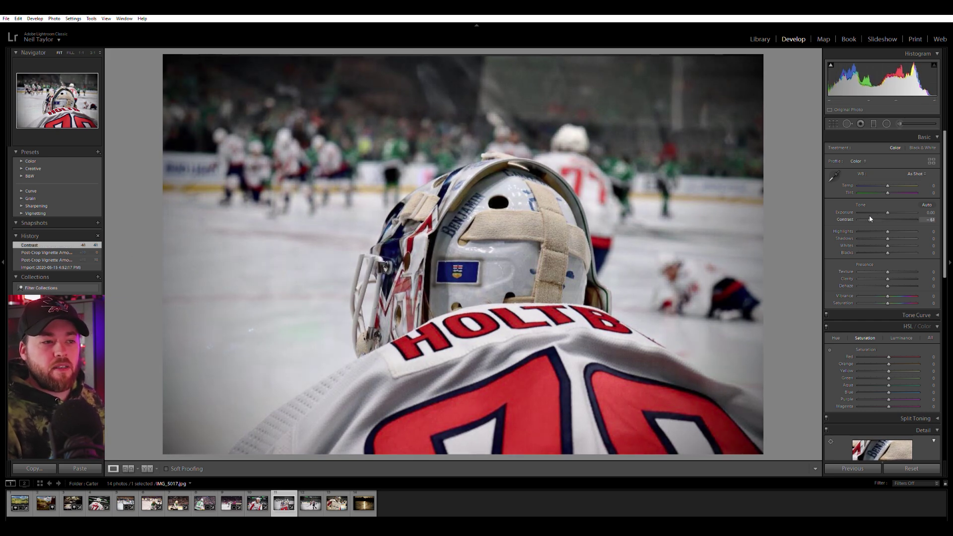
pyautogui.click(452, 260)
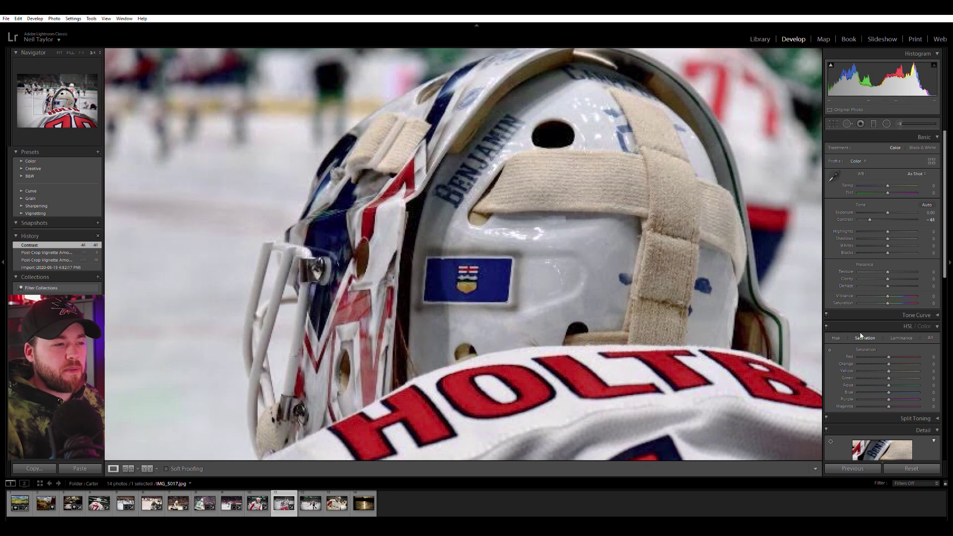
pyautogui.click(796, 260)
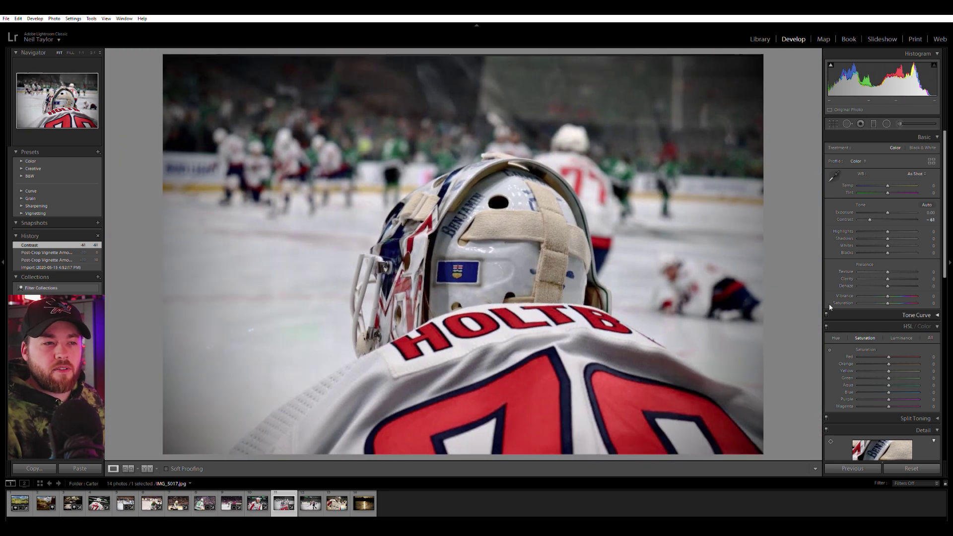
pyautogui.moveTo(889, 274); pyautogui.dragTo(883, 274)
pyautogui.press('z')
pyautogui.press('z')
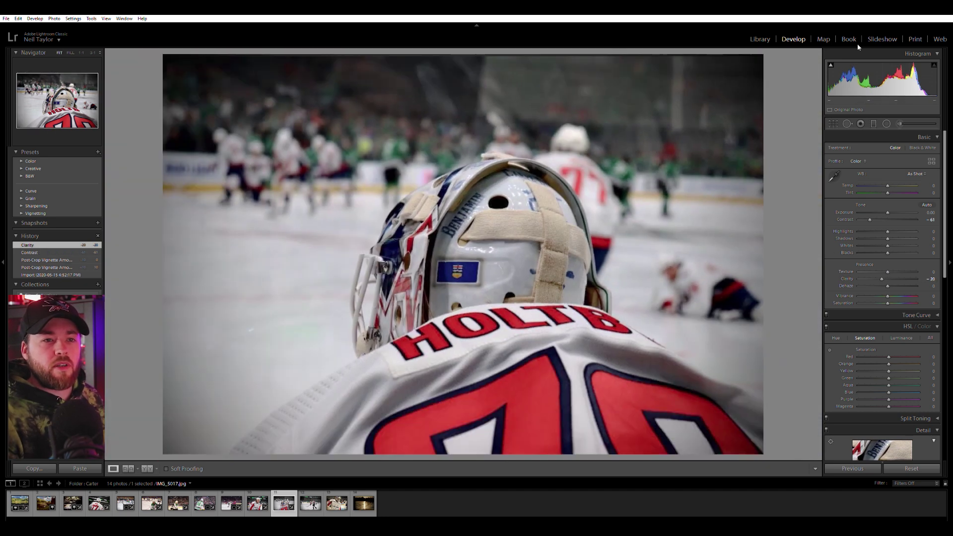
# Open the photo IMG_5019.jpg of the skating Capitals captain and check his face up close
pyautogui.click(311, 503)
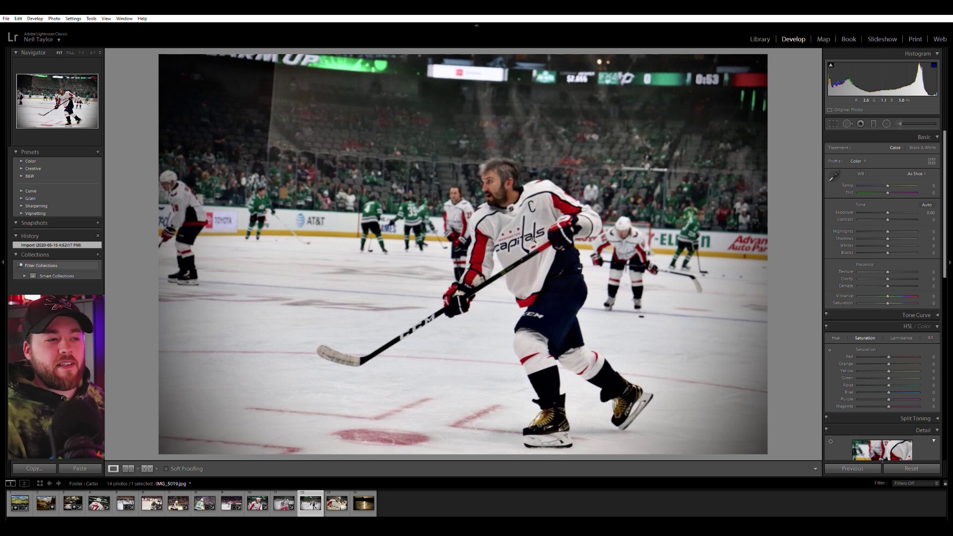
pyautogui.click(493, 168)
pyautogui.click(497, 175)
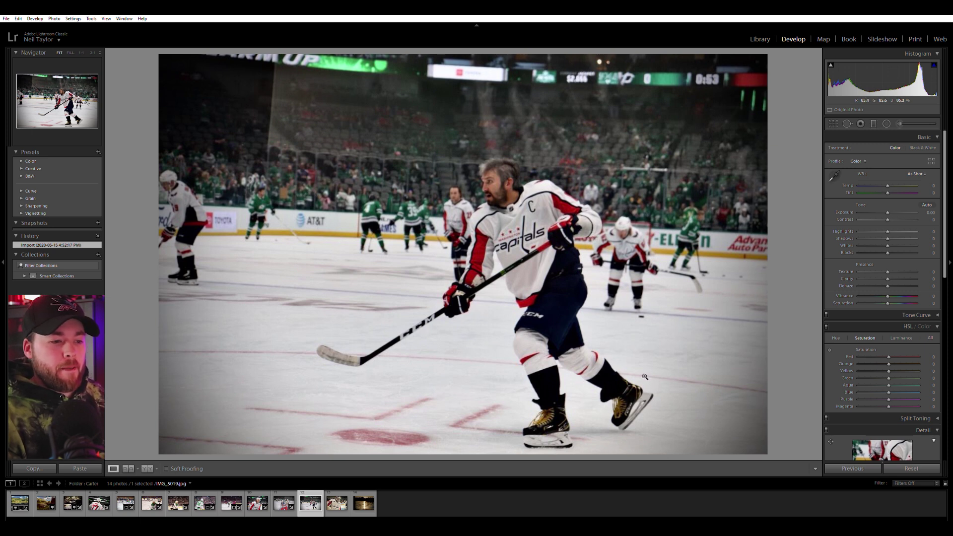
# Set the skater photo's shadows to +47, highlights to −37 and exposure to +0.48, and raise its contrast slightly
pyautogui.moveTo(887, 237); pyautogui.dragTo(904, 235)
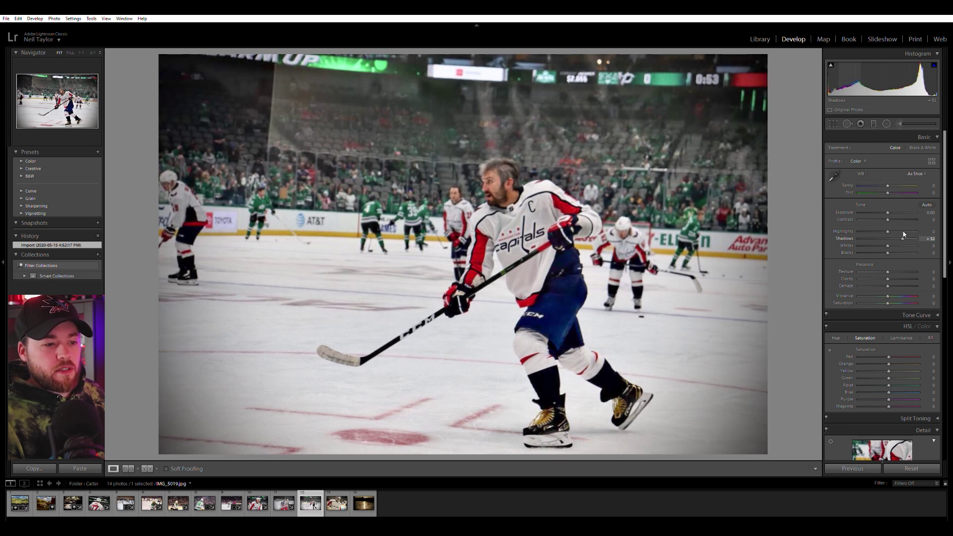
pyautogui.moveTo(888, 231)
pyautogui.mouseDown()
pyautogui.moveTo(877, 231)
pyautogui.moveTo(891, 213)
pyautogui.mouseUp()
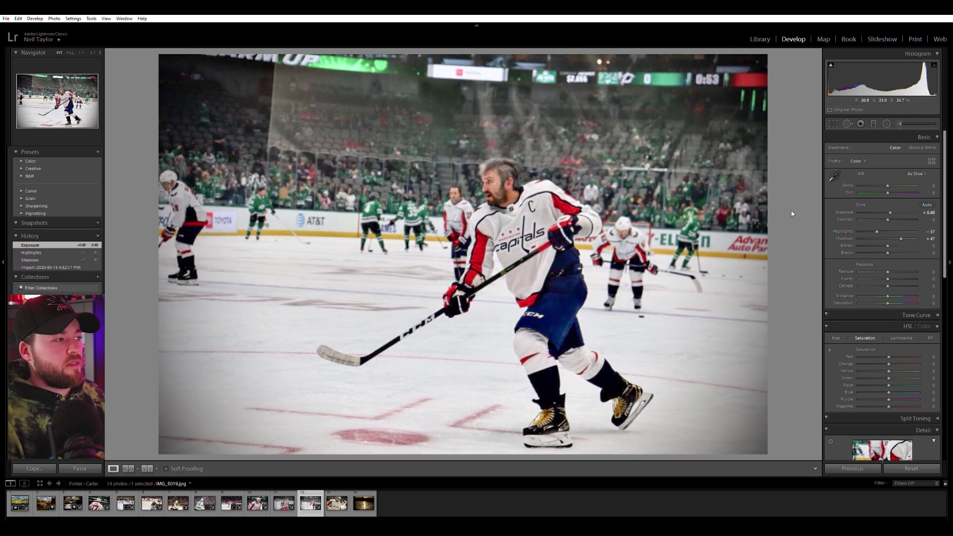
pyautogui.moveTo(888, 220); pyautogui.dragTo(895, 219)
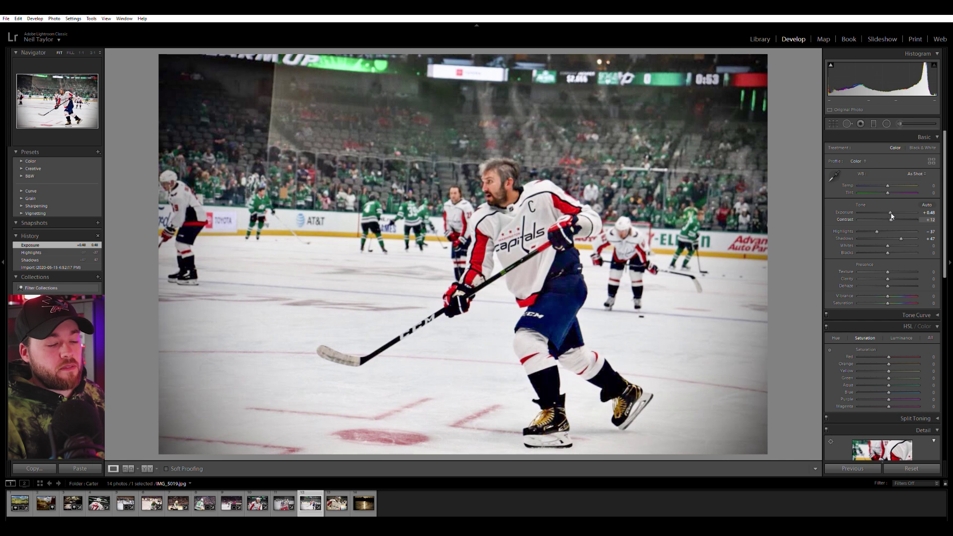
# Open the goalie photo IMG_5026.jpg and set its yellow saturation to −100
pyautogui.click(335, 503)
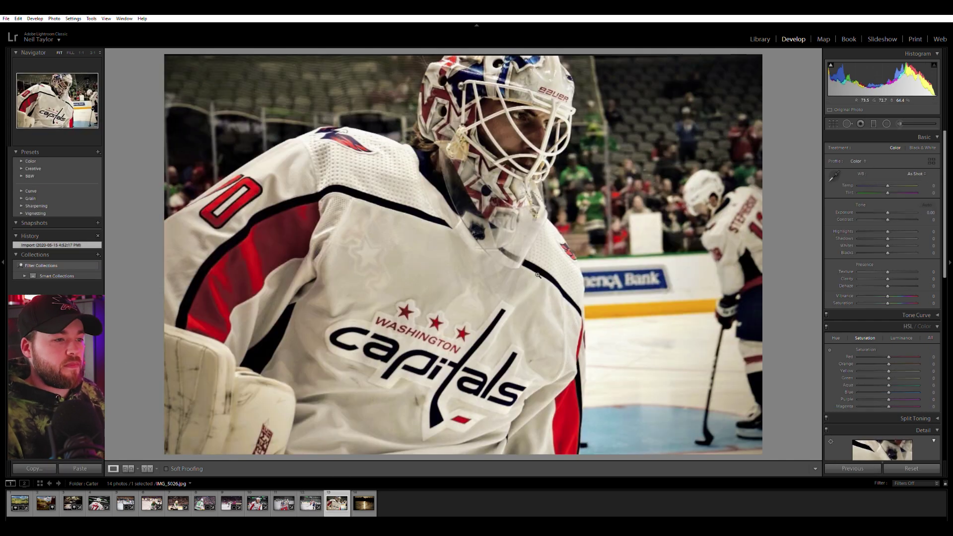
pyautogui.moveTo(873, 370); pyautogui.dragTo(852, 369)
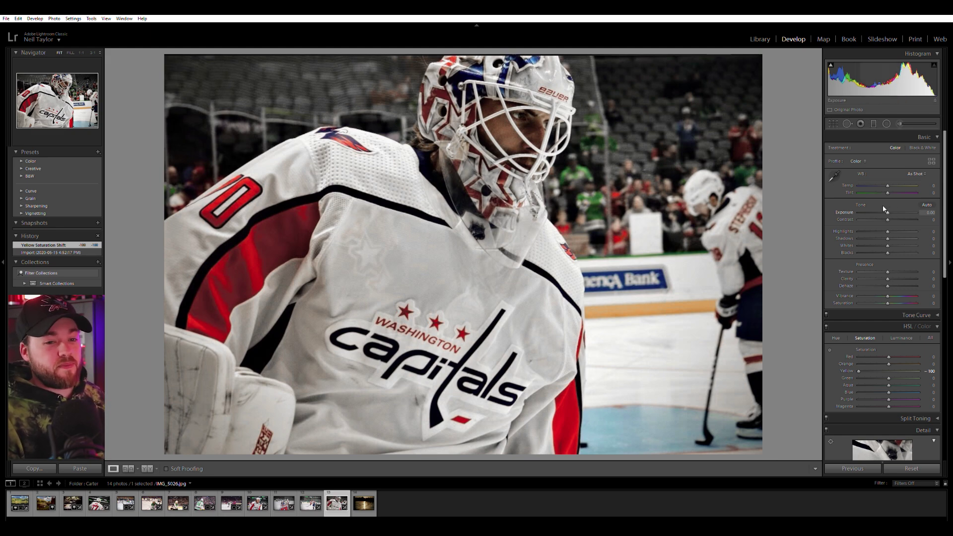
# Straighten the goalie photo by rotating it slightly clockwise in the crop, and set its exposure to +0.10
pyautogui.click(834, 123)
pyautogui.moveTo(787, 185); pyautogui.dragTo(801, 203)
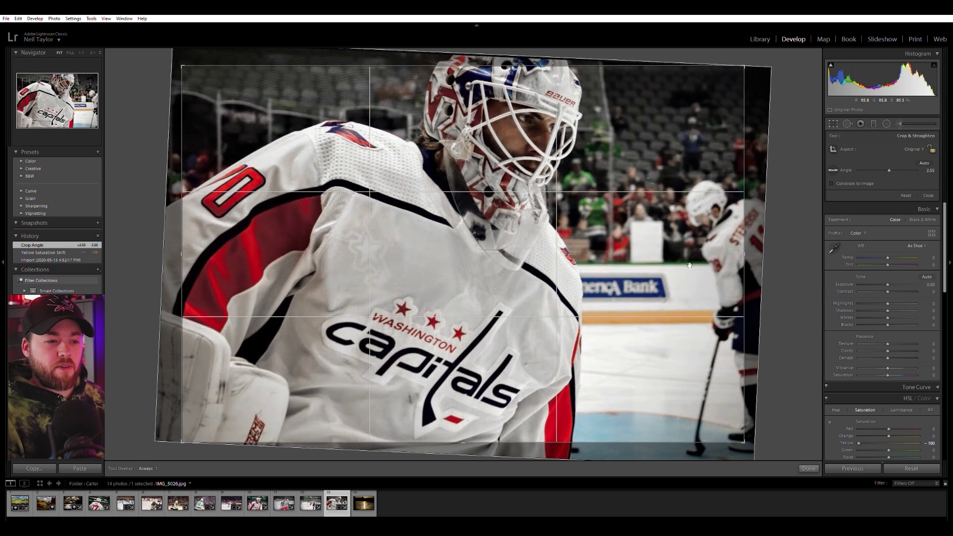
pyautogui.press('Return')
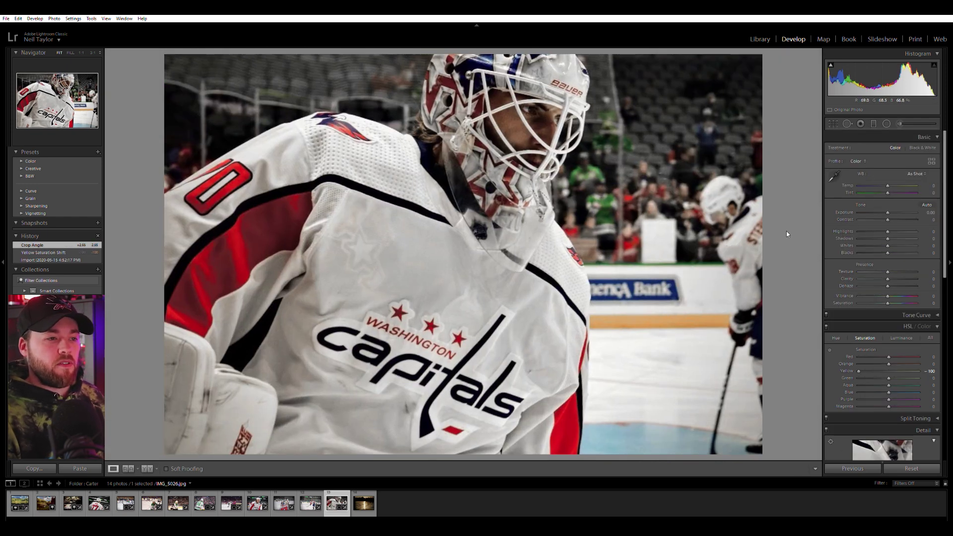
pyautogui.moveTo(889, 212); pyautogui.dragTo(890, 213)
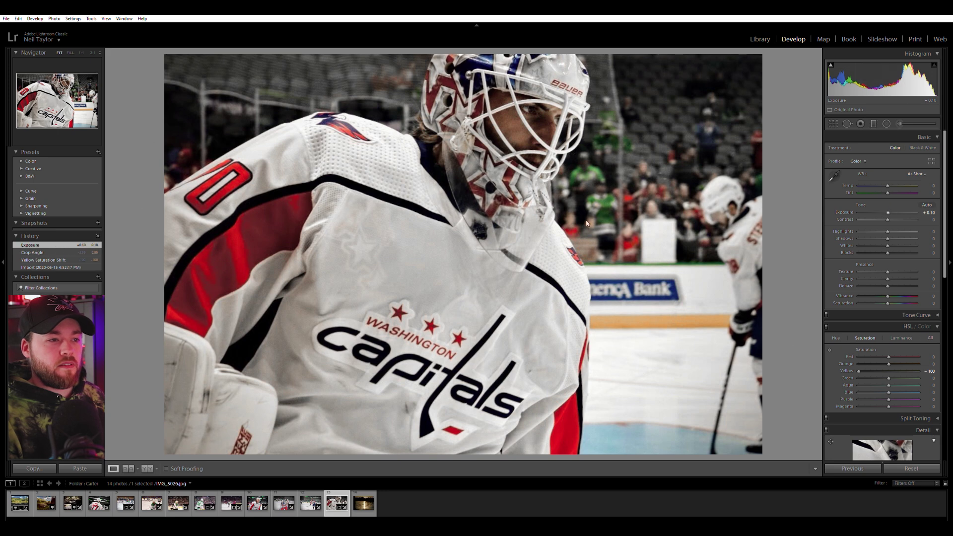
# Open the sunset water photo IMG_0558.CR2.jpg, rotate it slightly counter-clockwise and crop in its side edges to trim the dark left margin
pyautogui.press('Right')
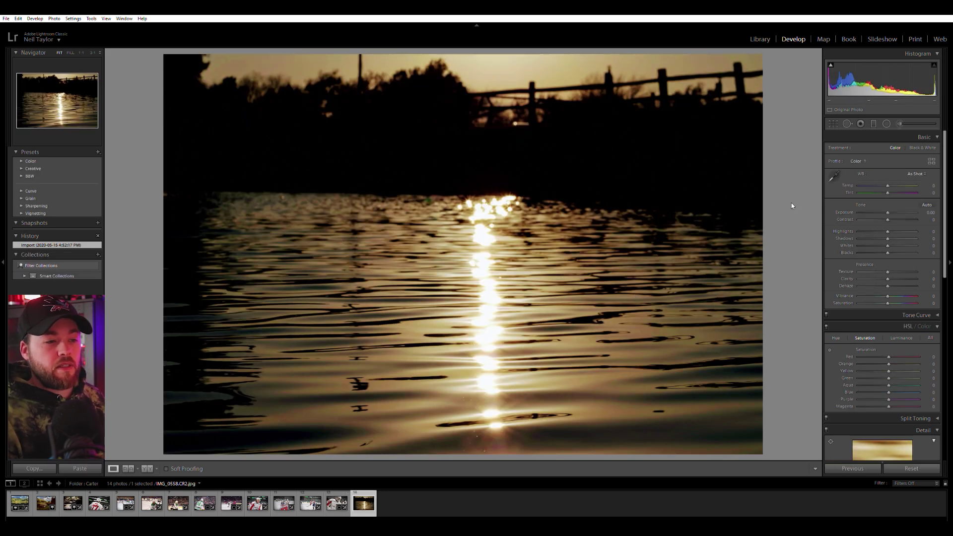
pyautogui.click(834, 123)
pyautogui.moveTo(809, 104); pyautogui.dragTo(814, 97)
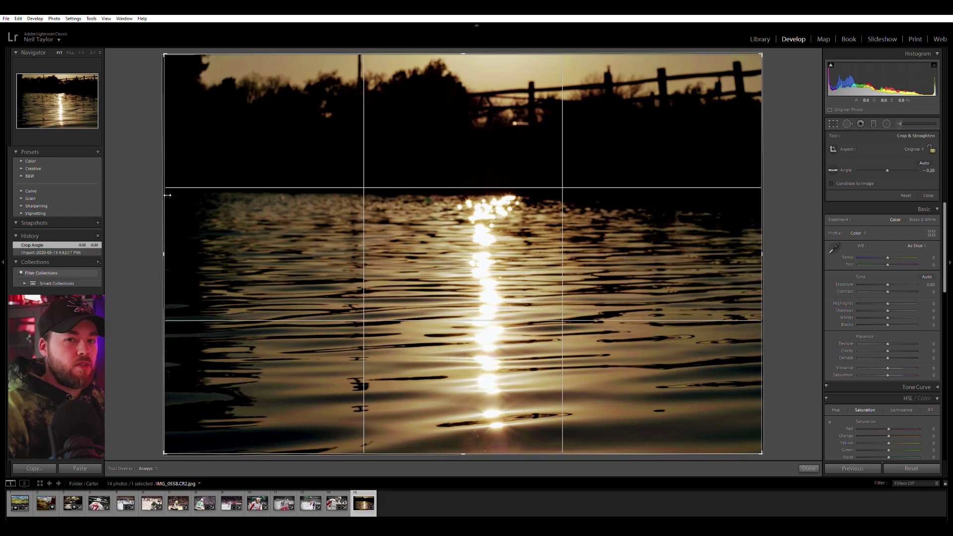
pyautogui.moveTo(168, 196); pyautogui.dragTo(189, 191)
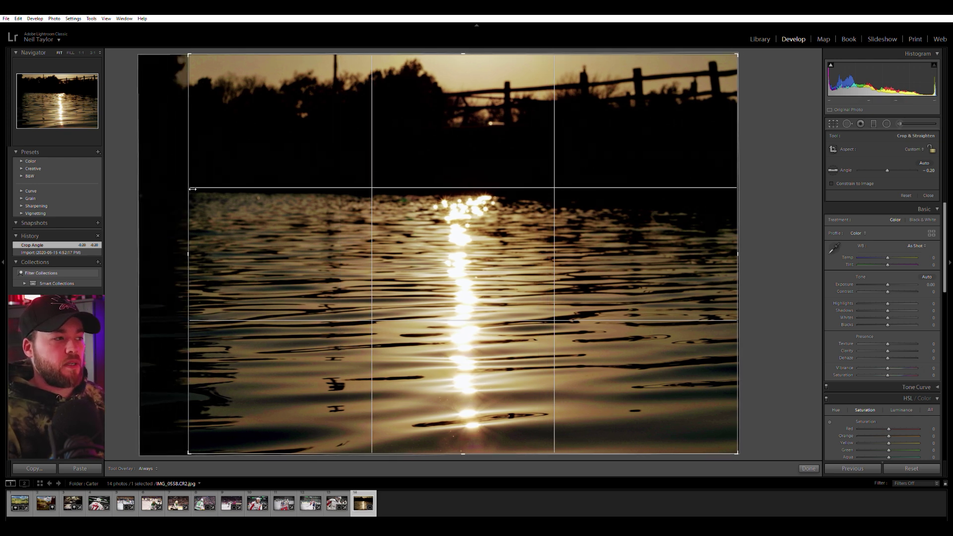
pyautogui.press('Return')
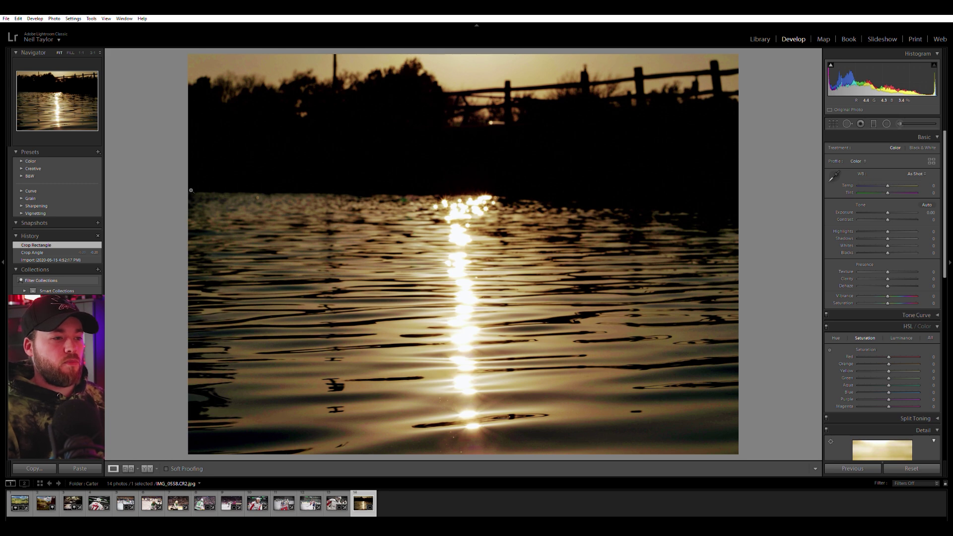
# Reopen the sunset photo's crop, cycle the guide overlay and rotate the image slightly further counter-clockwise to level the shoreline
pyautogui.press('r')
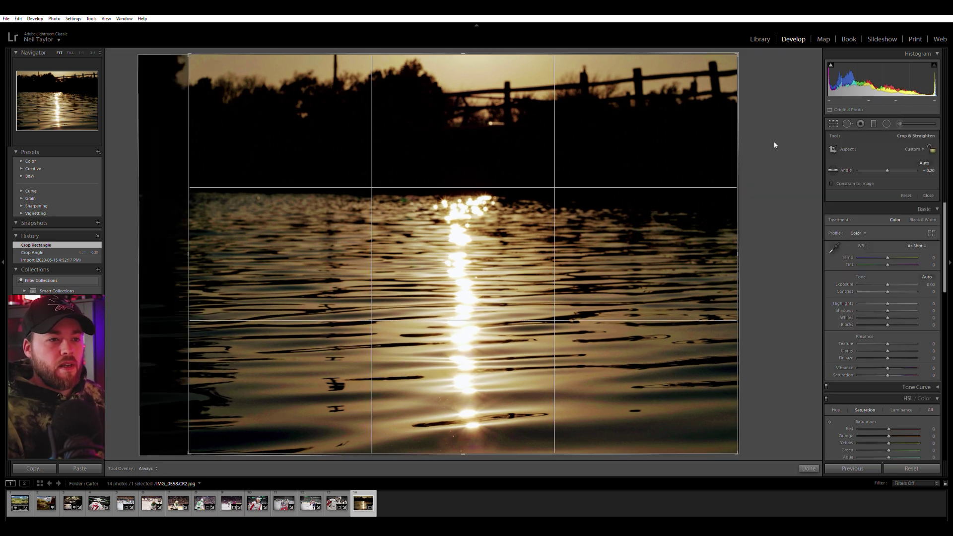
pyautogui.press('o')
pyautogui.press('o')
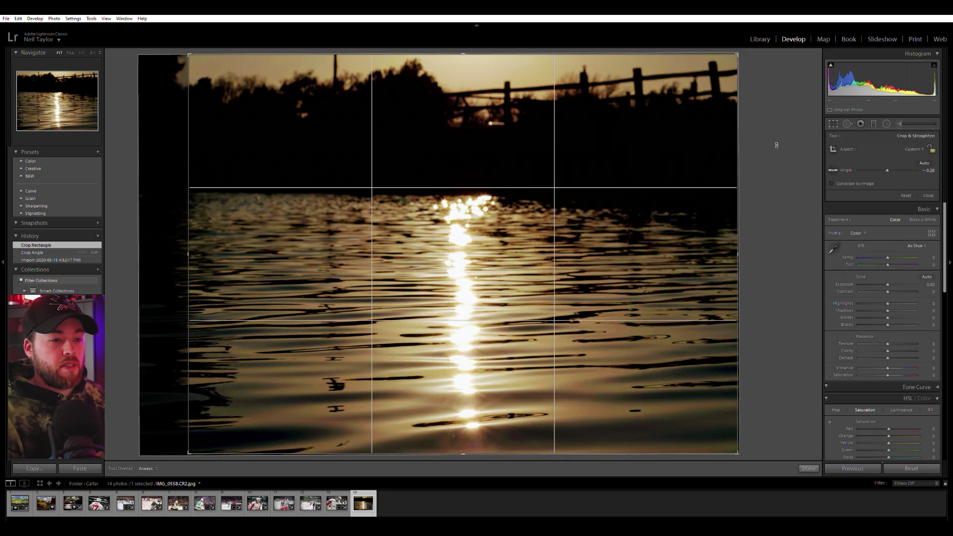
pyautogui.press('o')
pyautogui.moveTo(776, 145); pyautogui.dragTo(777, 143)
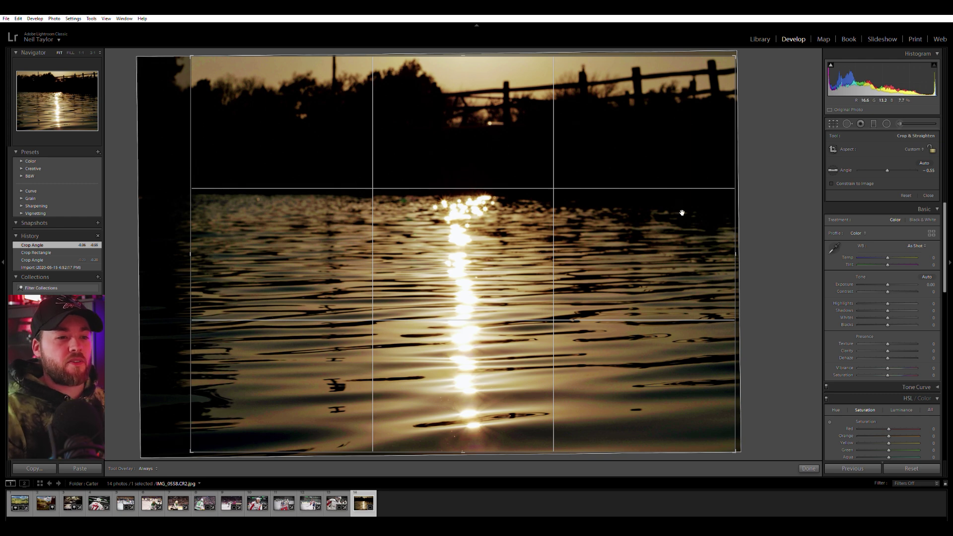
pyautogui.press('Return')
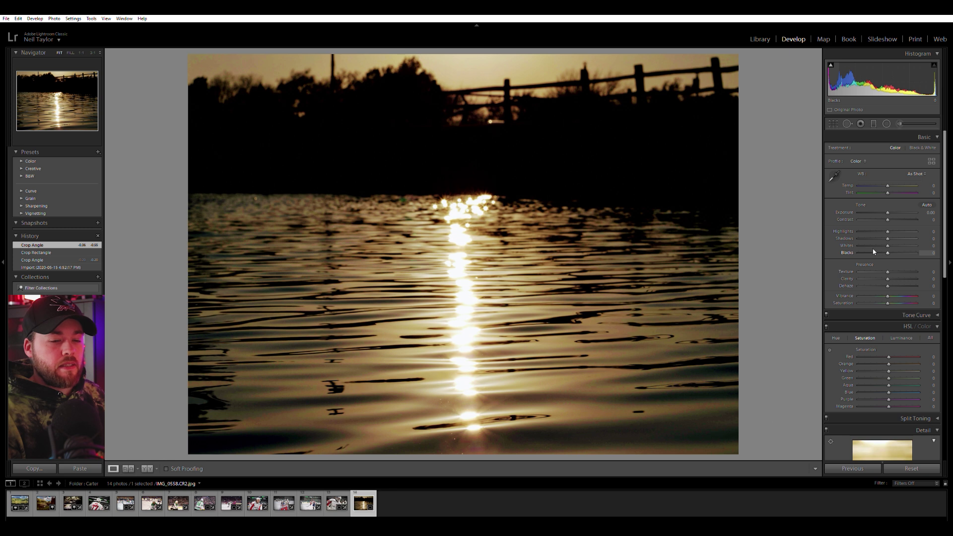
# Try lowering the sunset photo's yellow saturation, vibrance and overall saturation, and reset each of them
pyautogui.moveTo(889, 371)
pyautogui.mouseDown()
pyautogui.moveTo(859, 369)
pyautogui.moveTo(899, 371)
pyautogui.moveTo(887, 370)
pyautogui.mouseUp()
pyautogui.doubleClick(885, 368)
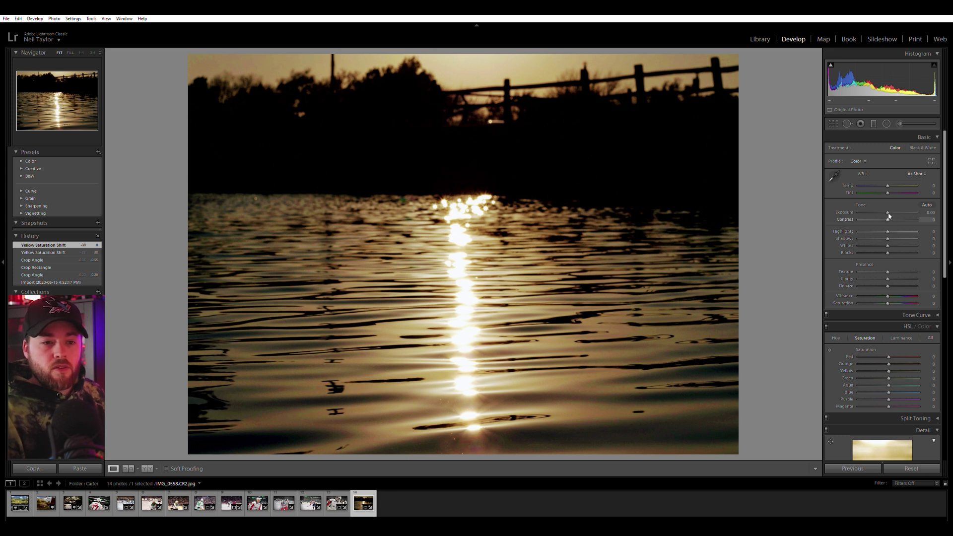
pyautogui.moveTo(888, 296); pyautogui.dragTo(878, 296)
pyautogui.moveTo(888, 303); pyautogui.dragTo(882, 300)
pyautogui.doubleClick(882, 302)
pyautogui.doubleClick(879, 296)
# Cool the sunset photo to a temperature of −23 and set its contrast to +15
pyautogui.moveTo(888, 182); pyautogui.dragTo(882, 183)
pyautogui.moveTo(888, 215); pyautogui.dragTo(895, 214)
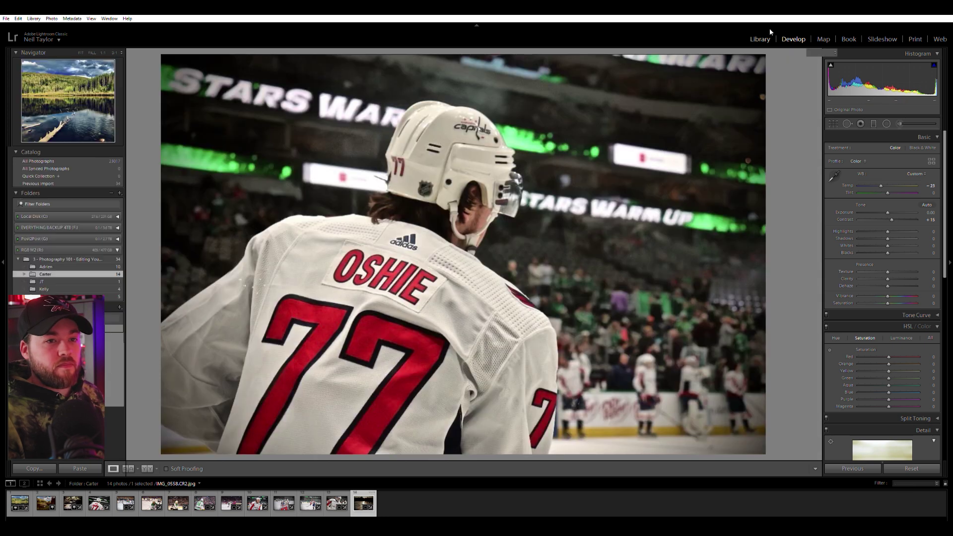
# Switch to the JT folder in the library and open its glass skyscraper photo for developing
pyautogui.click(763, 38)
pyautogui.click(45, 282)
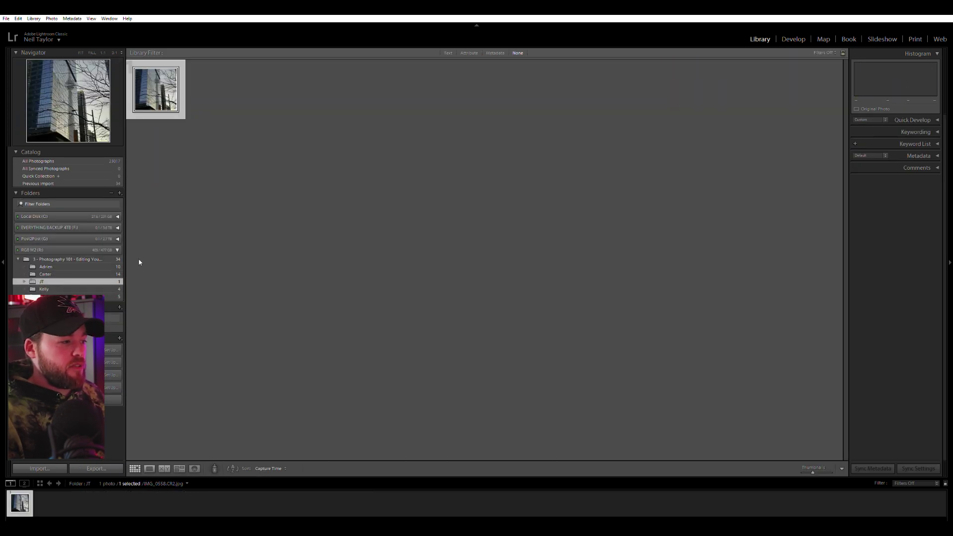
pyautogui.click(797, 36)
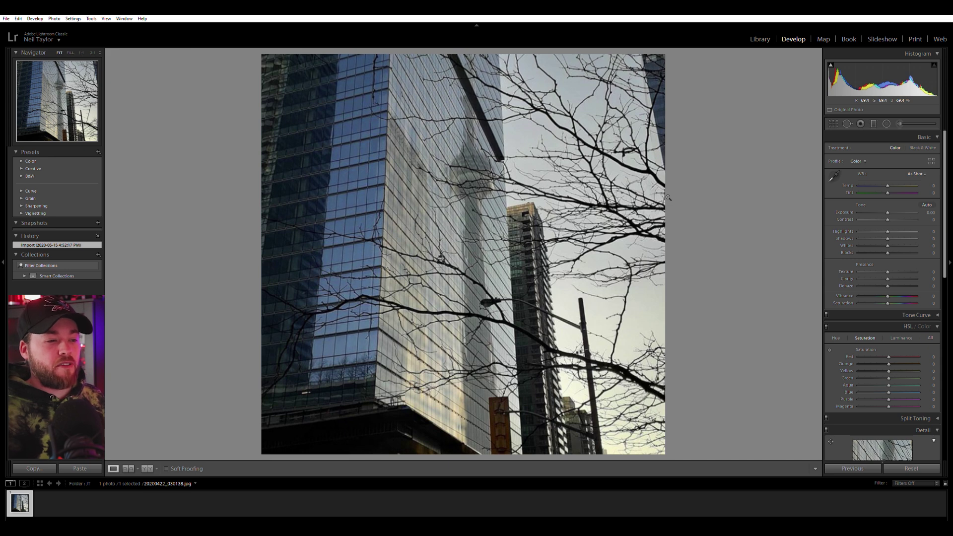
# Return to the library, switch to the folder listed below JT and open its castle fireworks photo for developing
pyautogui.click(760, 37)
pyautogui.click(60, 289)
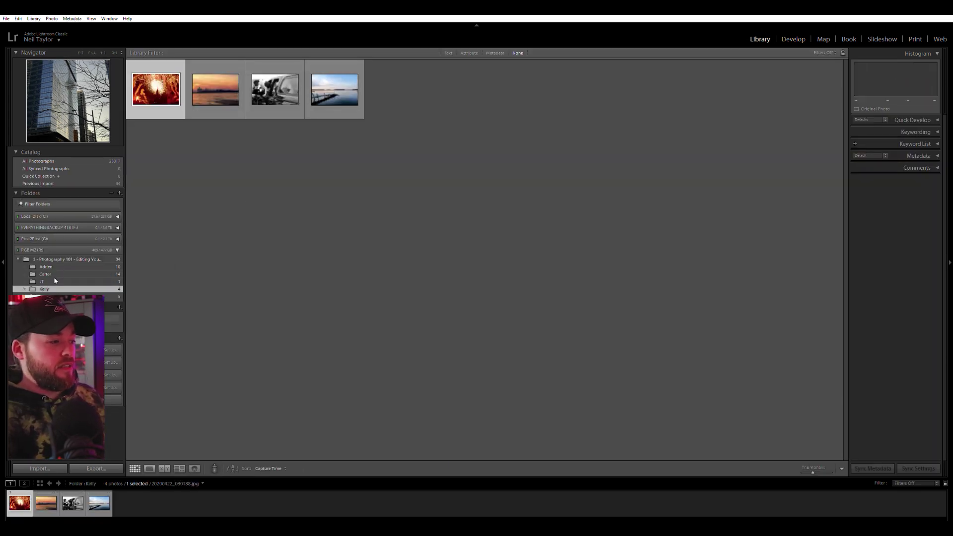
pyautogui.click(793, 39)
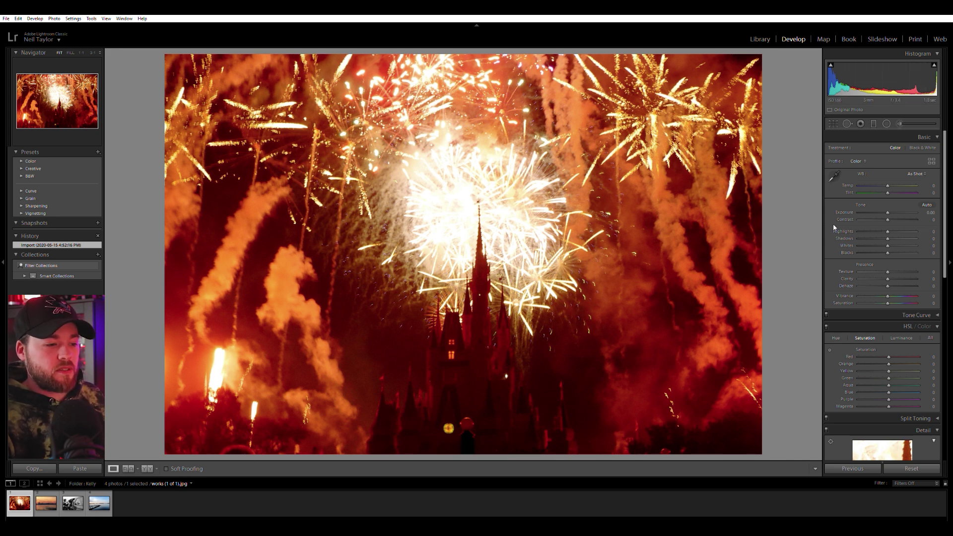
# Set the fireworks photo's shadows to +42, check the castle up close and raise the exposure to +0.10
pyautogui.moveTo(889, 236); pyautogui.dragTo(901, 234)
pyautogui.click(503, 354)
pyautogui.click(503, 354)
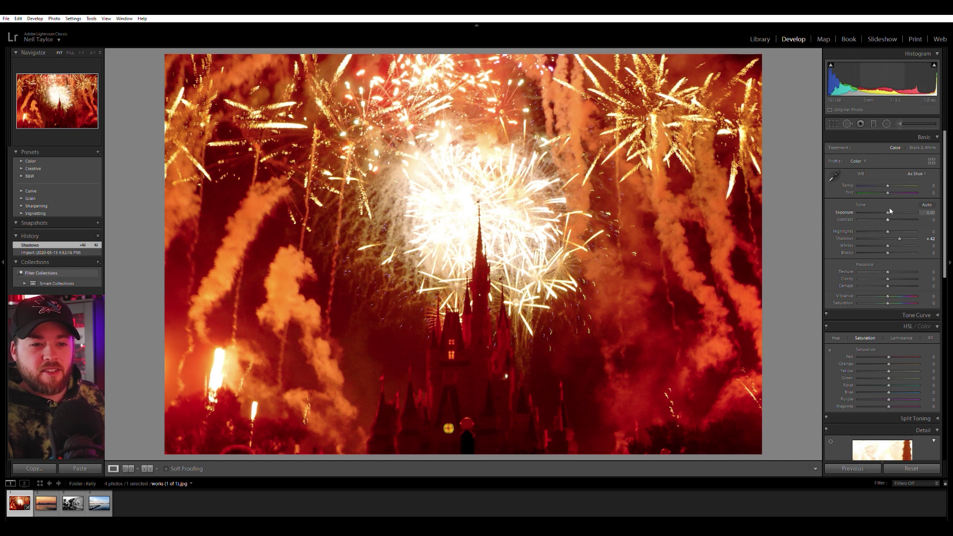
pyautogui.press('Up')
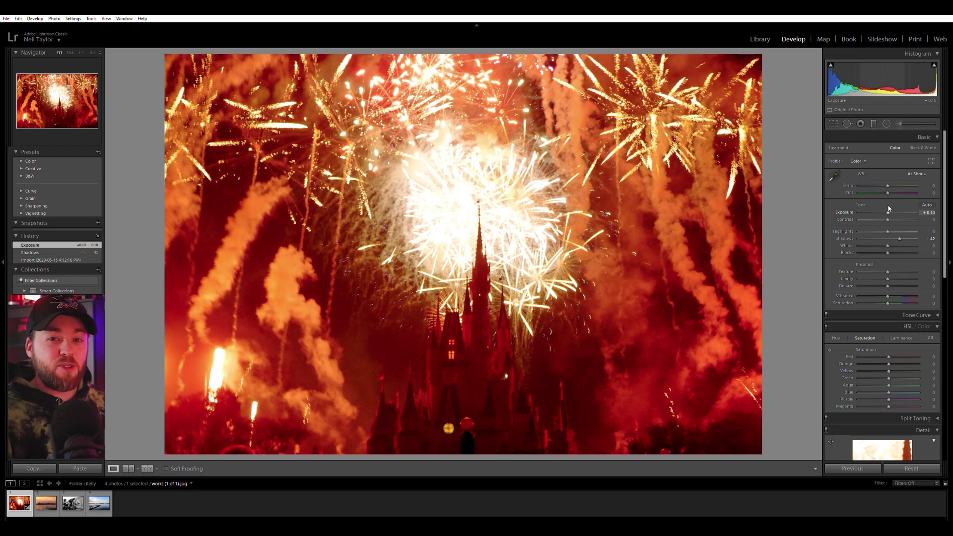
# Examine the firework trails on both sides of the photo up close for camera shake
pyautogui.click(430, 162)
pyautogui.moveTo(304, 142); pyautogui.dragTo(606, 186)
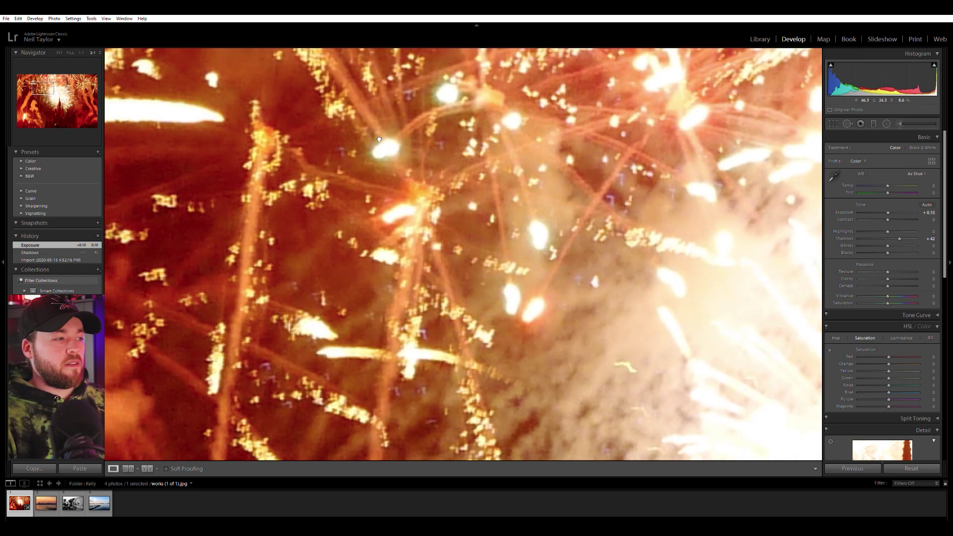
pyautogui.click(395, 159)
pyautogui.moveTo(395, 159); pyautogui.dragTo(390, 198)
pyautogui.click(235, 131)
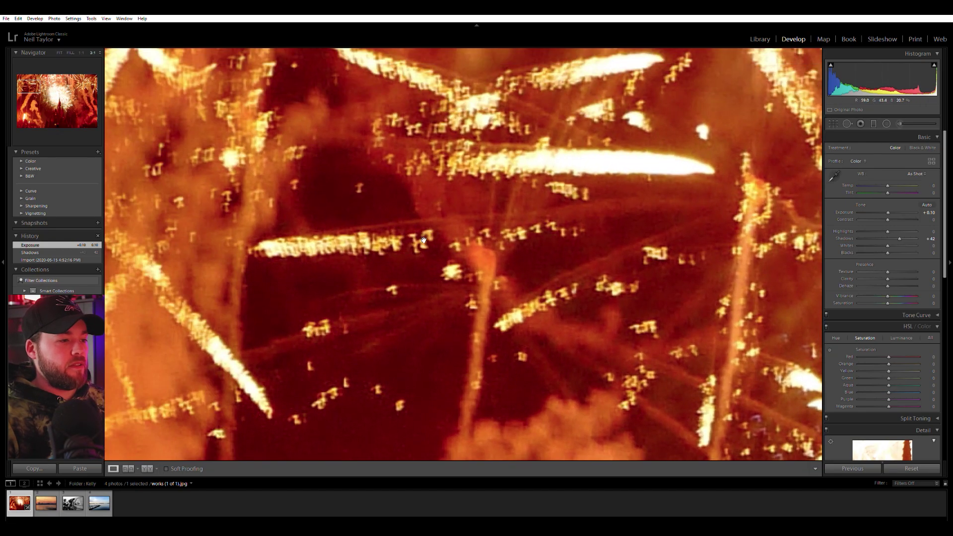
pyautogui.moveTo(427, 238); pyautogui.dragTo(404, 213)
pyautogui.click(403, 213)
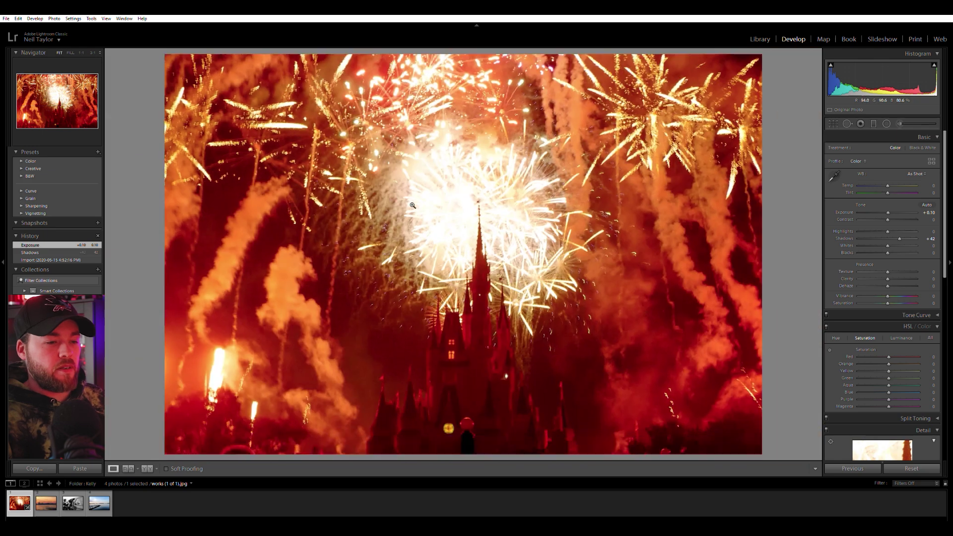
pyautogui.click(705, 124)
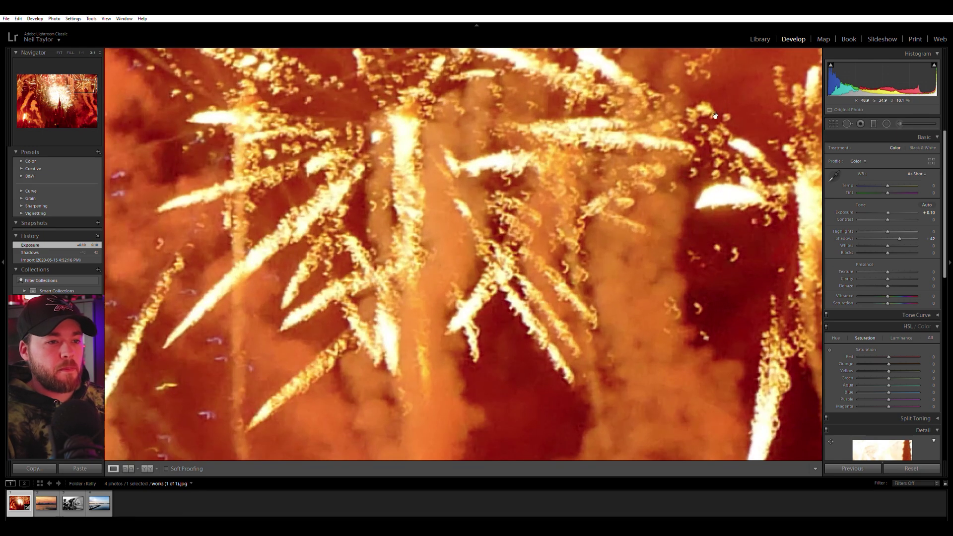
pyautogui.click(602, 217)
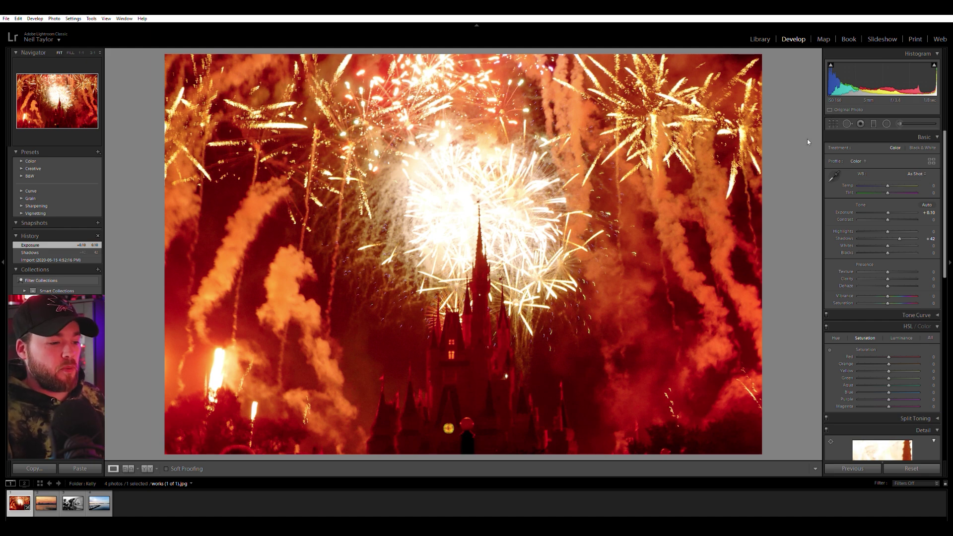
# Try cropping the bottom of the fireworks photo to cut out the dark silhouette below the castle, and undo that crop
pyautogui.moveTo(473, 421); pyautogui.dragTo(534, 250)
pyautogui.click(835, 124)
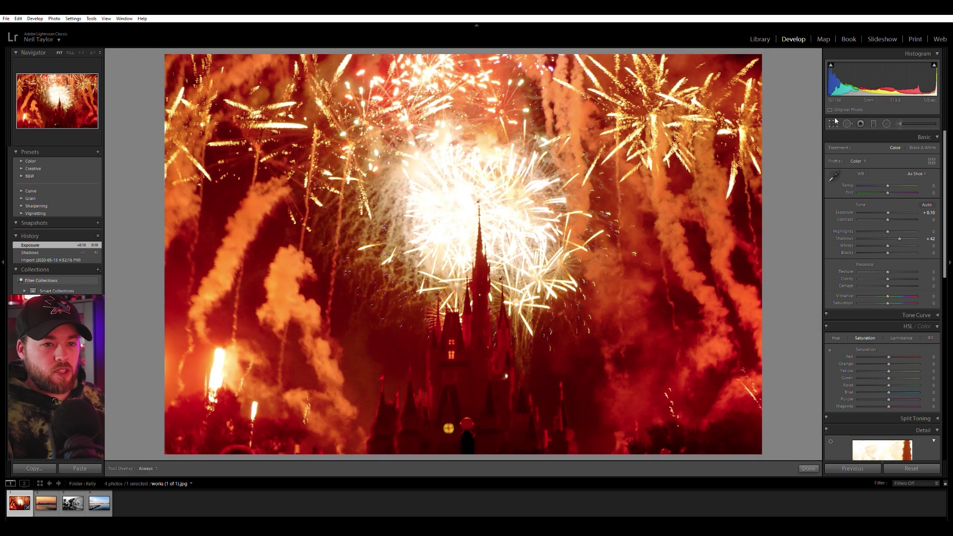
pyautogui.moveTo(468, 453)
pyautogui.mouseDown()
pyautogui.moveTo(481, 441)
pyautogui.moveTo(479, 455)
pyautogui.mouseUp()
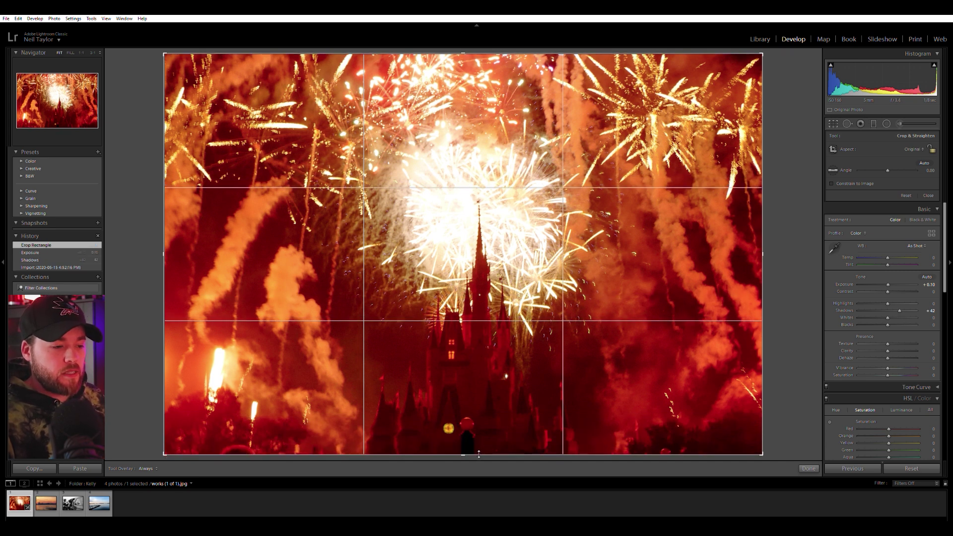
pyautogui.moveTo(479, 454); pyautogui.dragTo(484, 433)
pyautogui.press('Return')
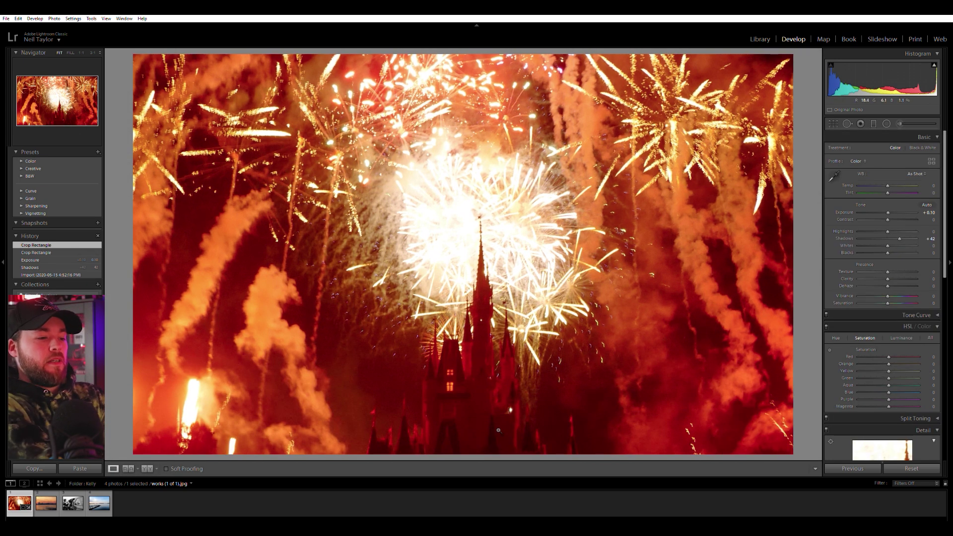
pyautogui.hotkey('ctrl', 'z')
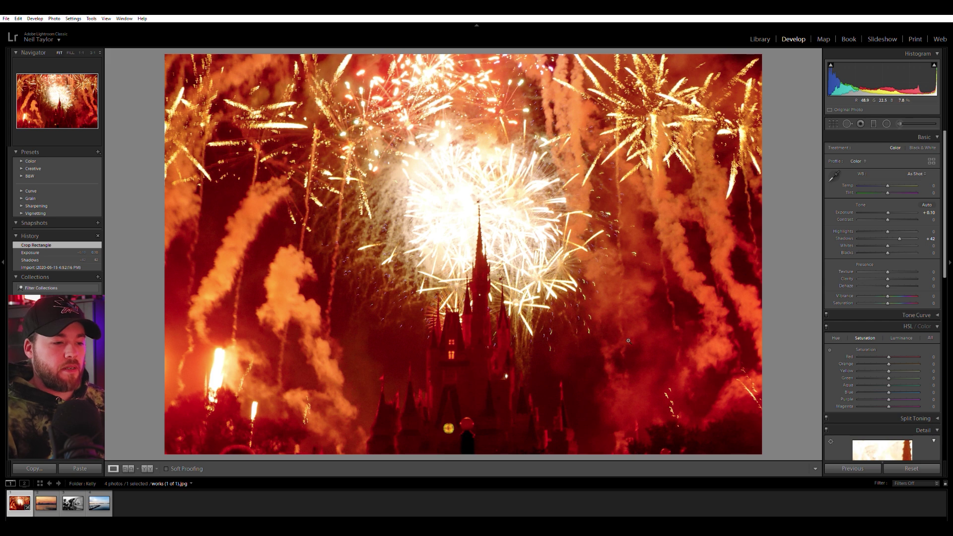
# Check the fireworks photo against the crop grid without changing it, return to the library and open the city skyline sunset for developing
pyautogui.press('r')
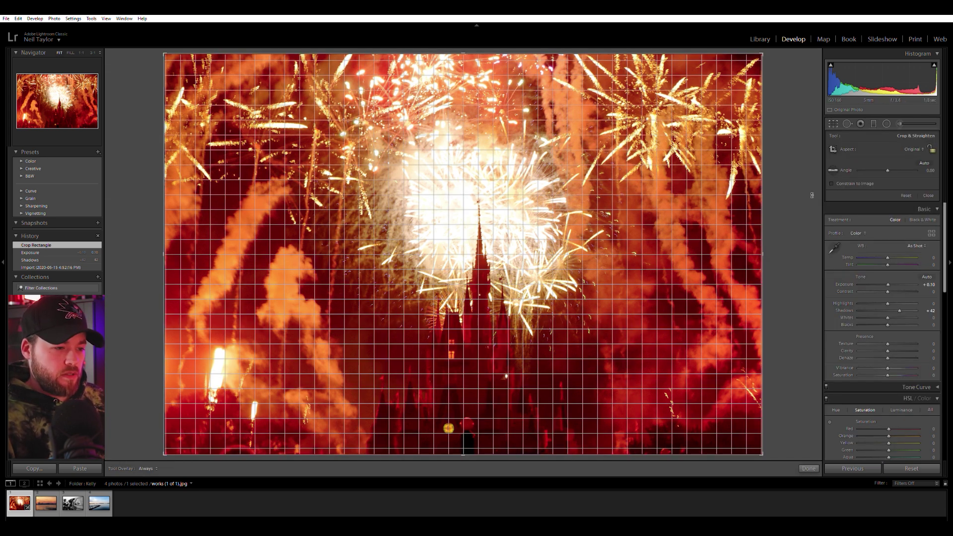
pyautogui.press('r')
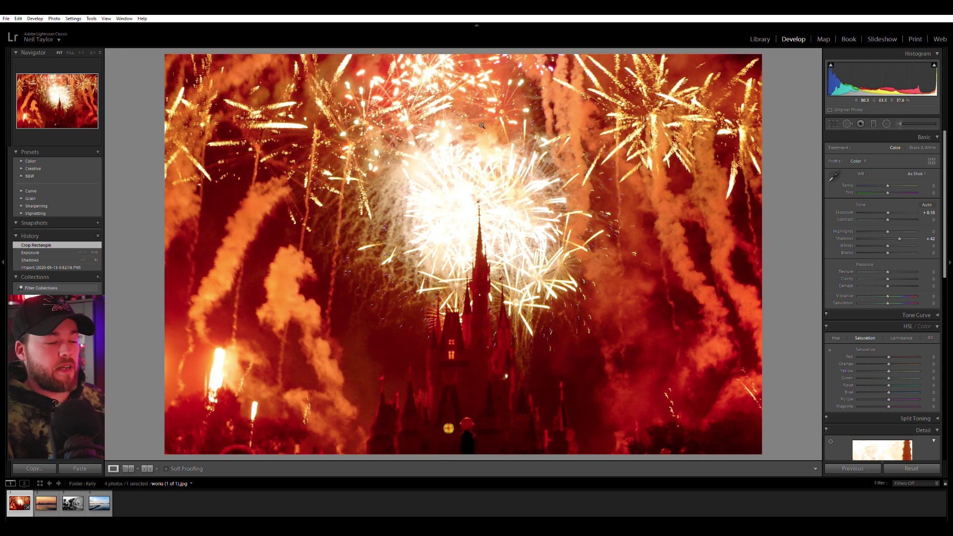
pyautogui.click(762, 37)
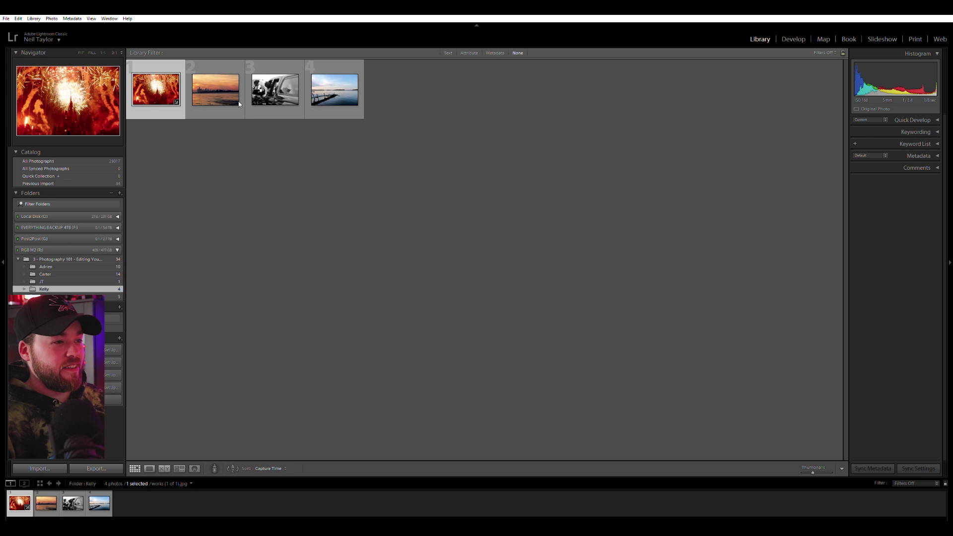
pyautogui.click(215, 90)
pyautogui.press('d')
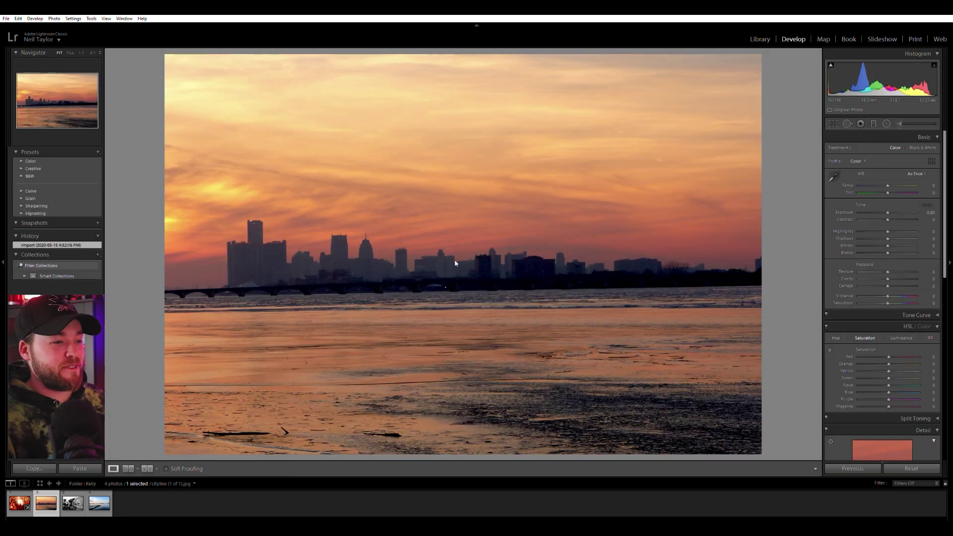
# Straighten the skyline photo to an angle of 1.31 and crop away the strip of dark foreground at its lower edge
pyautogui.click(834, 124)
pyautogui.moveTo(792, 214); pyautogui.dragTo(792, 214)
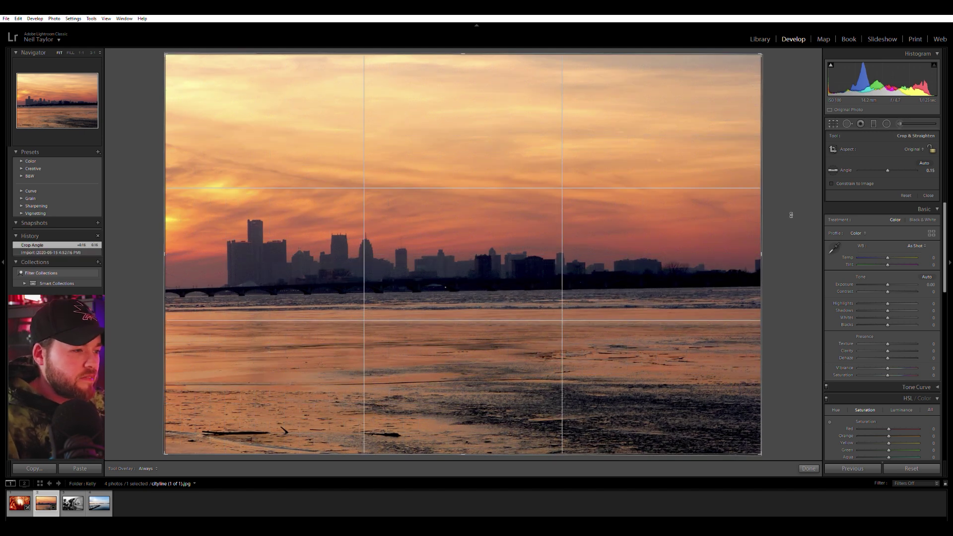
pyautogui.moveTo(792, 214); pyautogui.dragTo(795, 221)
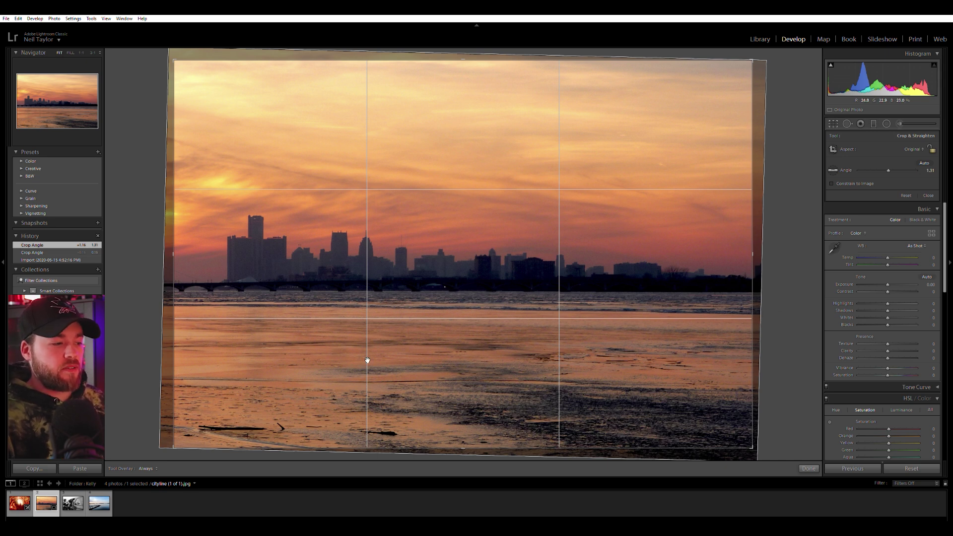
pyautogui.moveTo(468, 445); pyautogui.dragTo(517, 422)
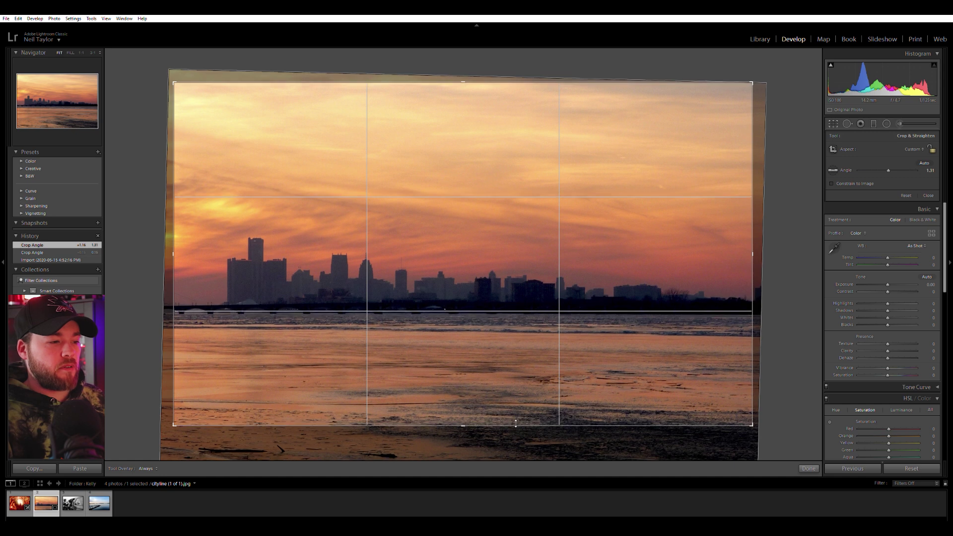
pyautogui.press('Return')
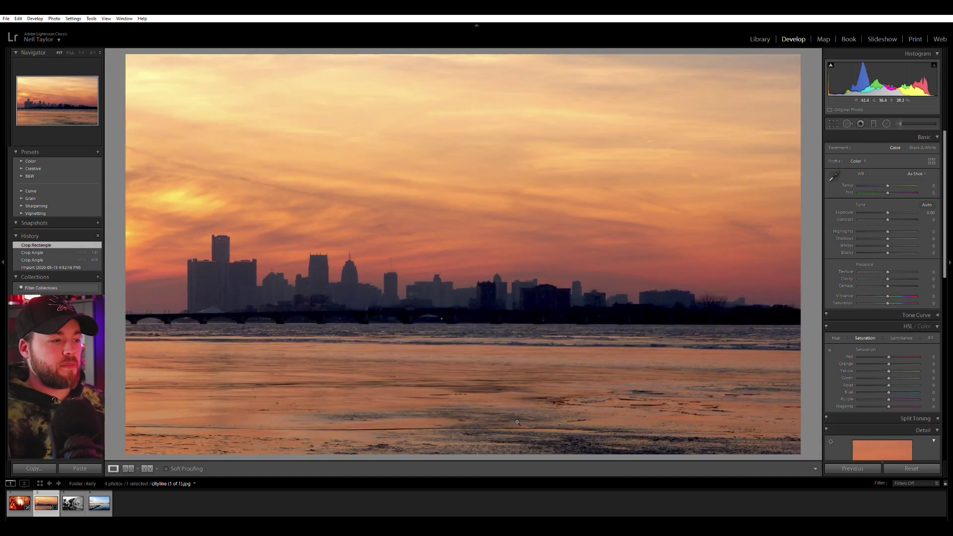
# Set the skyline photo's contrast to +47, exposure to +0.10 and temperature to -3, and inspect the buildings up close
pyautogui.moveTo(888, 219)
pyautogui.mouseDown()
pyautogui.moveTo(903, 217)
pyautogui.moveTo(888, 213)
pyautogui.mouseUp()
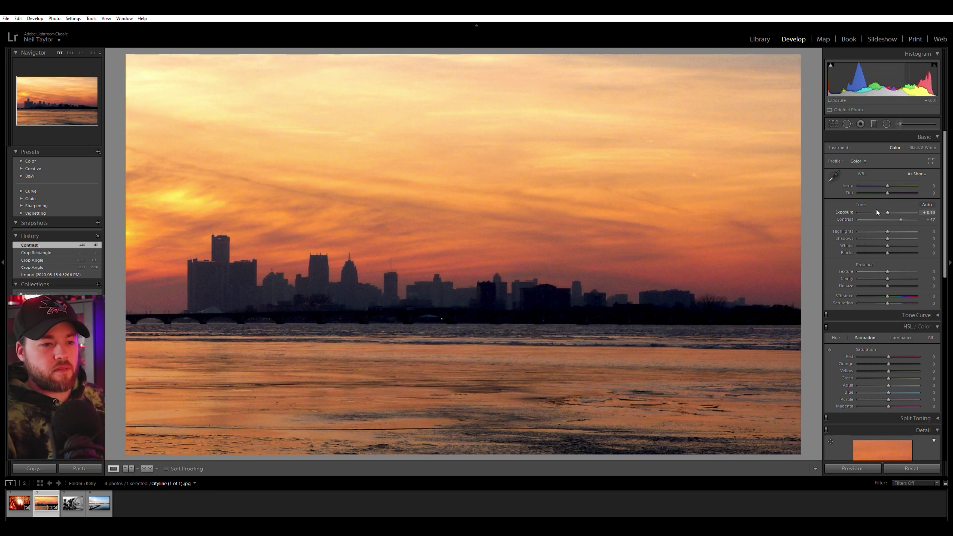
pyautogui.click(345, 285)
pyautogui.click(512, 269)
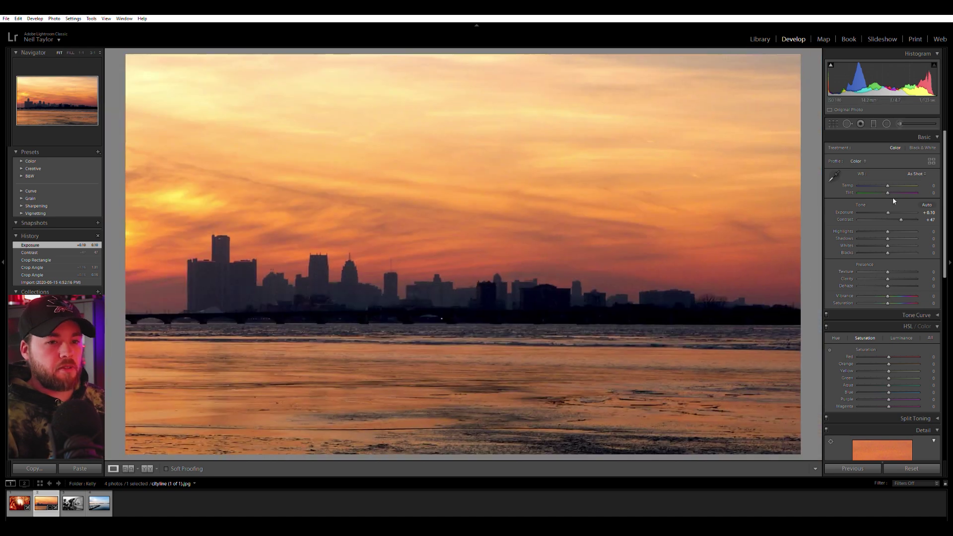
pyautogui.moveTo(889, 182); pyautogui.dragTo(887, 185)
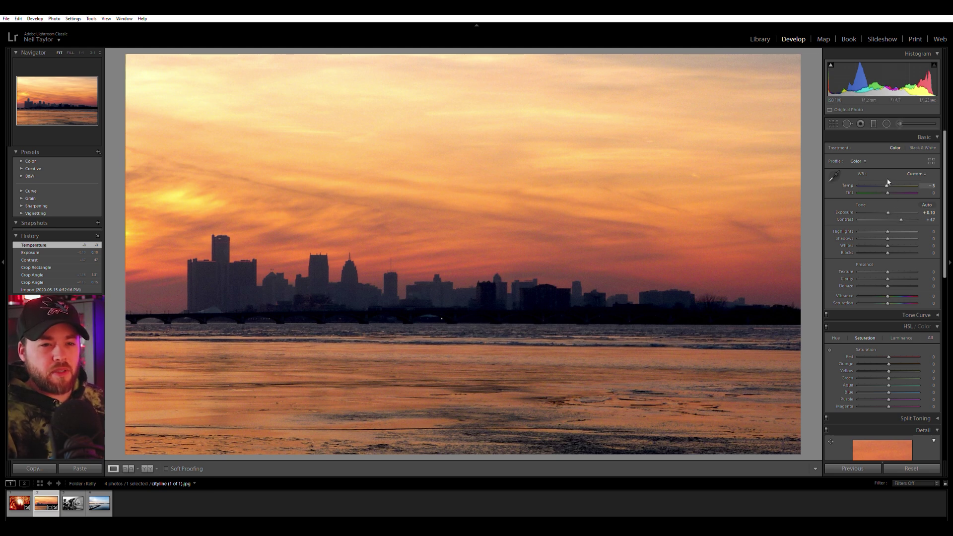
pyautogui.click(383, 277)
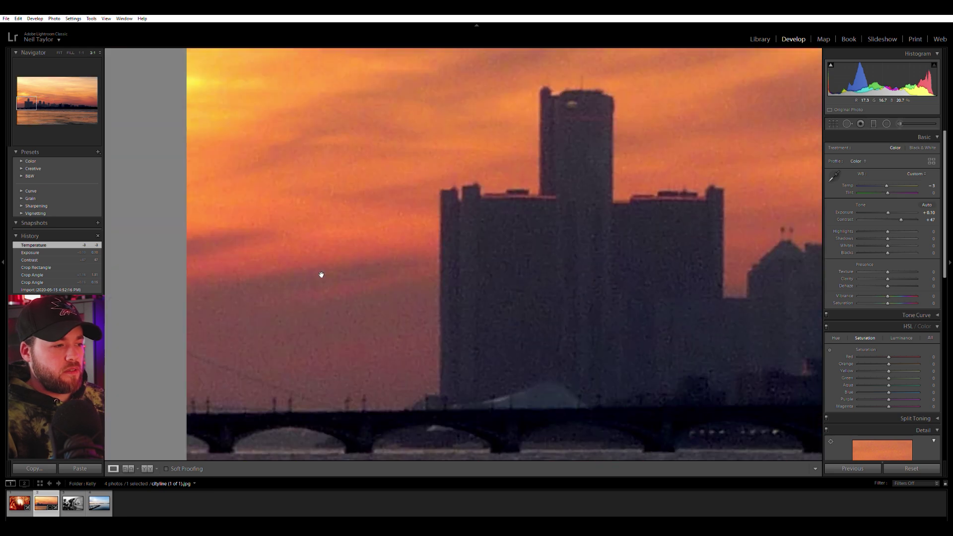
pyautogui.click(539, 277)
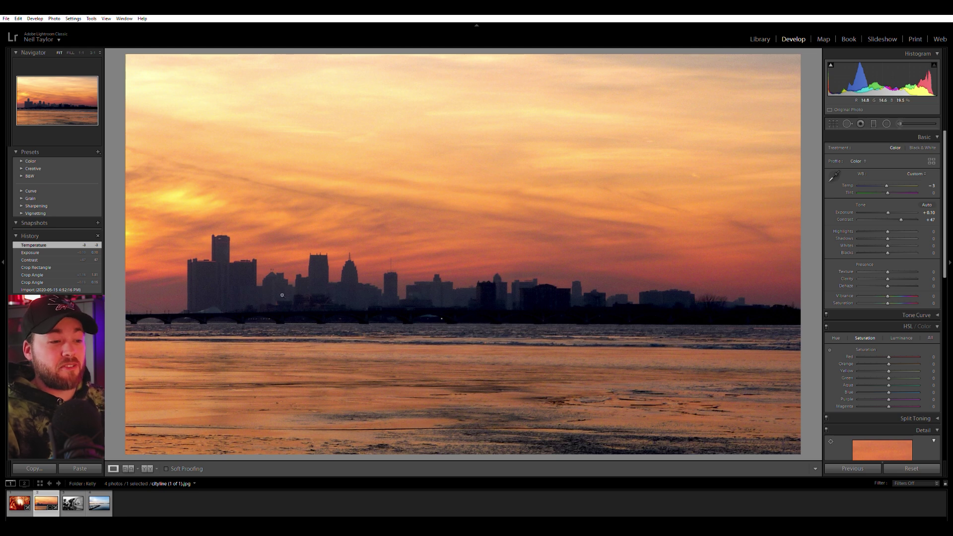
# Add a slightly tilted graduated filter over the sunset sky with saturation -39, raised contrast and exposure -1.16
pyautogui.click(874, 124)
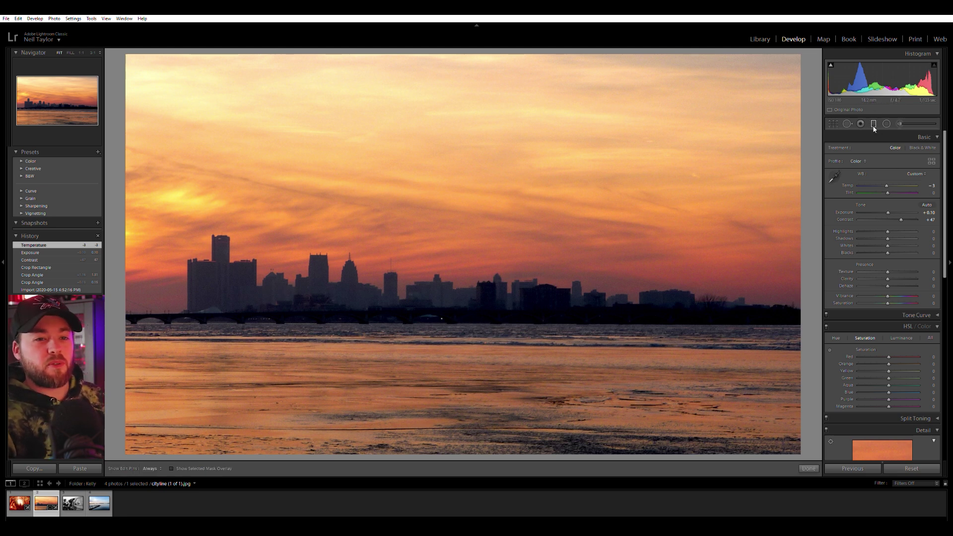
pyautogui.moveTo(514, 144)
pyautogui.mouseDown()
pyautogui.moveTo(521, 221)
pyautogui.moveTo(508, 250)
pyautogui.mouseUp()
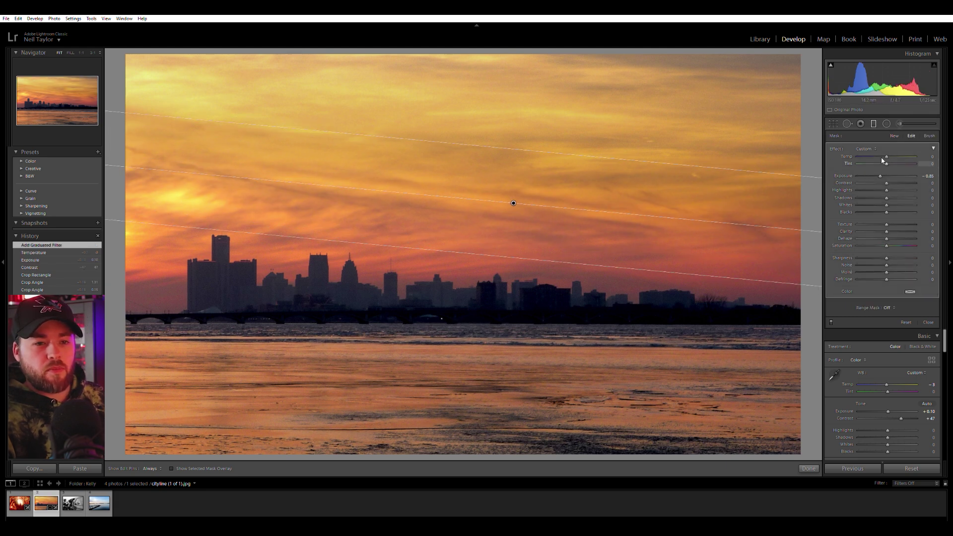
pyautogui.moveTo(887, 246); pyautogui.dragTo(875, 244)
pyautogui.moveTo(887, 183)
pyautogui.mouseDown()
pyautogui.moveTo(898, 176)
pyautogui.moveTo(878, 176)
pyautogui.mouseUp()
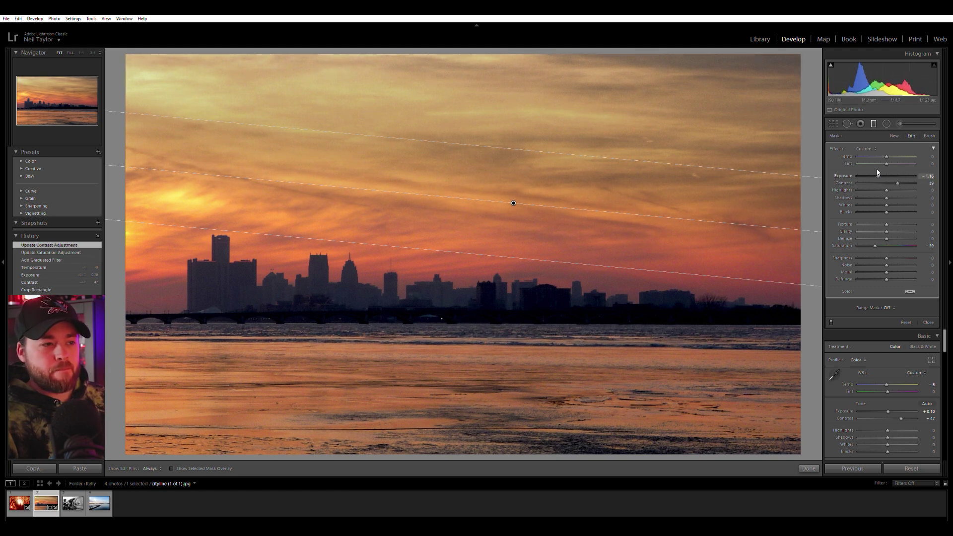
# Move the sky's graduated filter slightly lower toward the skyline and set its exposure to -0.85 and contrast to 32
pyautogui.moveTo(779, 224); pyautogui.dragTo(778, 212)
pyautogui.moveTo(513, 203); pyautogui.dragTo(514, 216)
pyautogui.moveTo(724, 222); pyautogui.dragTo(727, 235)
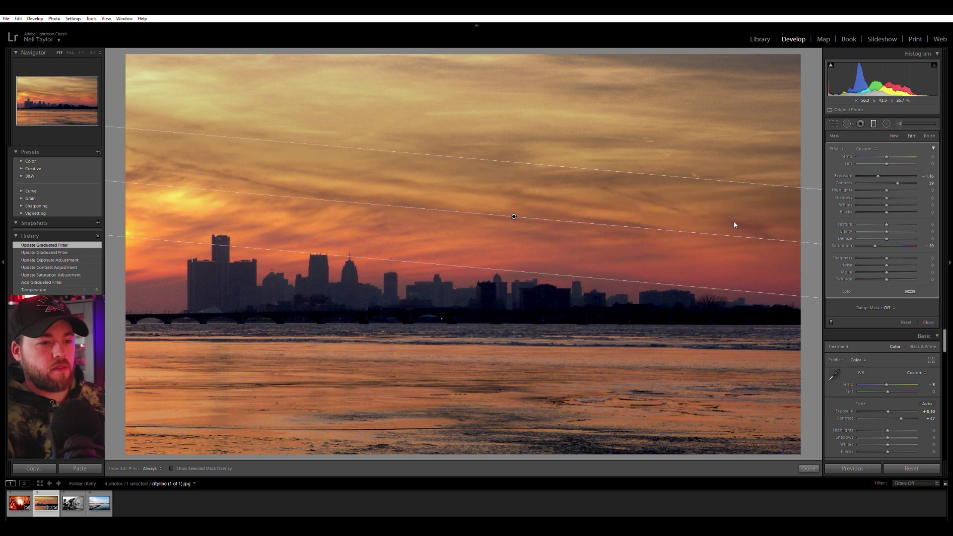
pyautogui.doubleClick(899, 182)
pyautogui.moveTo(880, 175); pyautogui.dragTo(881, 174)
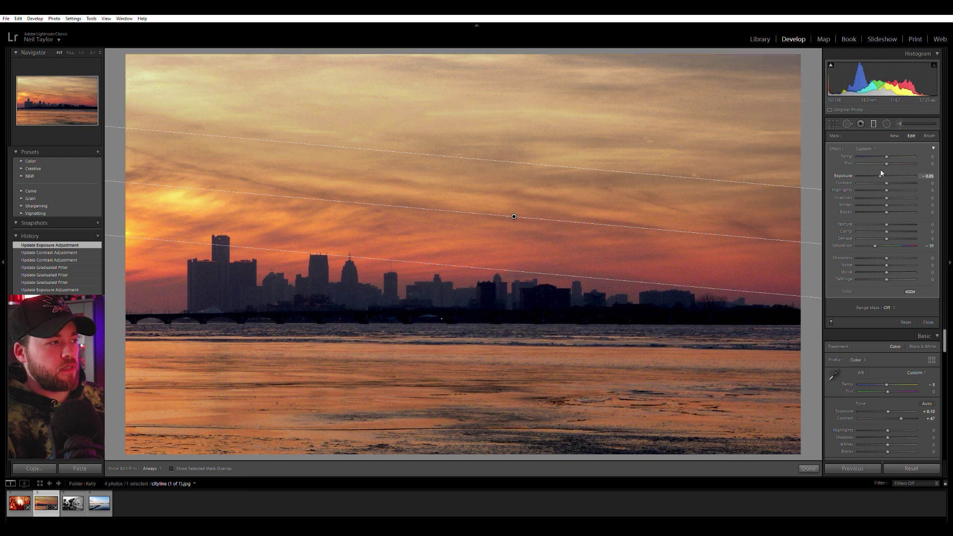
pyautogui.click(897, 183)
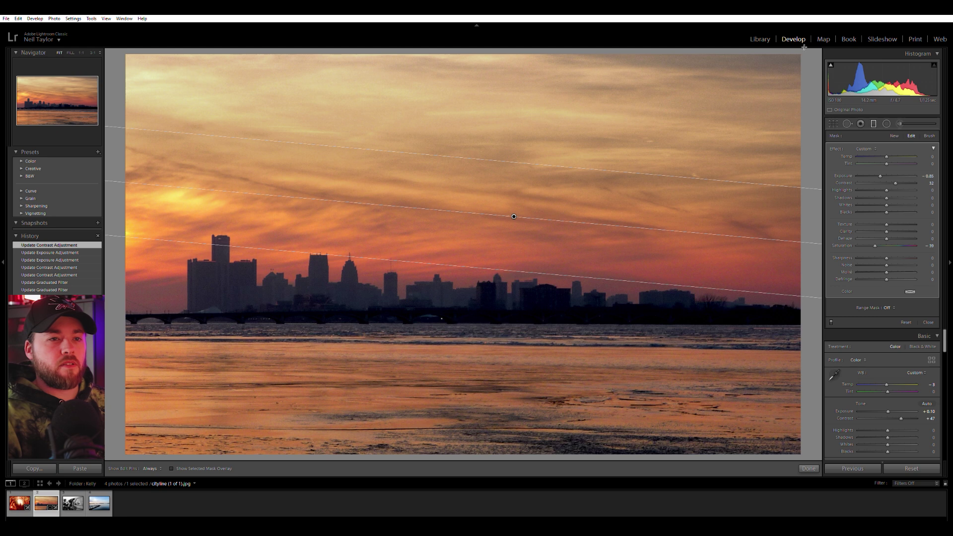
pyautogui.press('m')
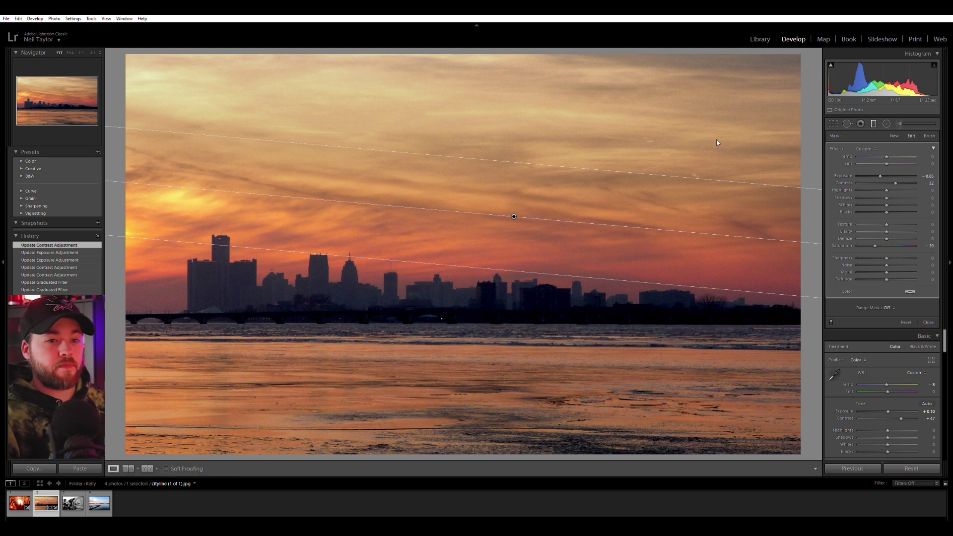
# Open the black-and-white dog photo, trim its right, lower and upper edges with a crop, and check the flag reflection up close
pyautogui.click(84, 509)
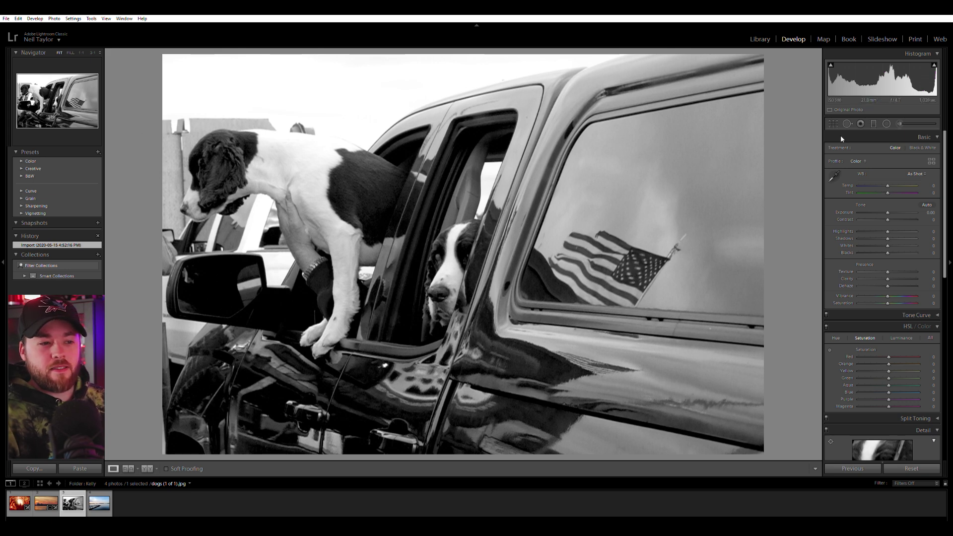
pyautogui.click(834, 124)
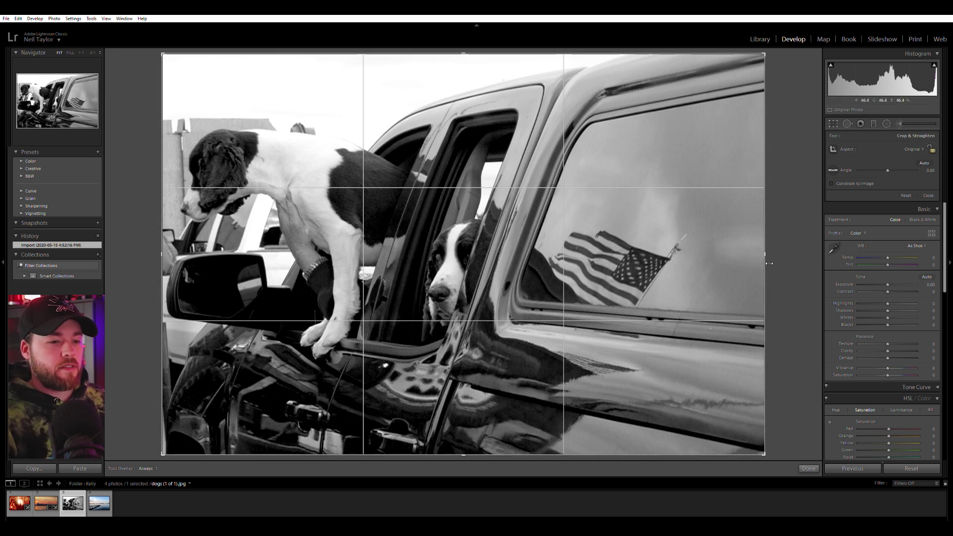
pyautogui.moveTo(765, 254); pyautogui.dragTo(737, 255)
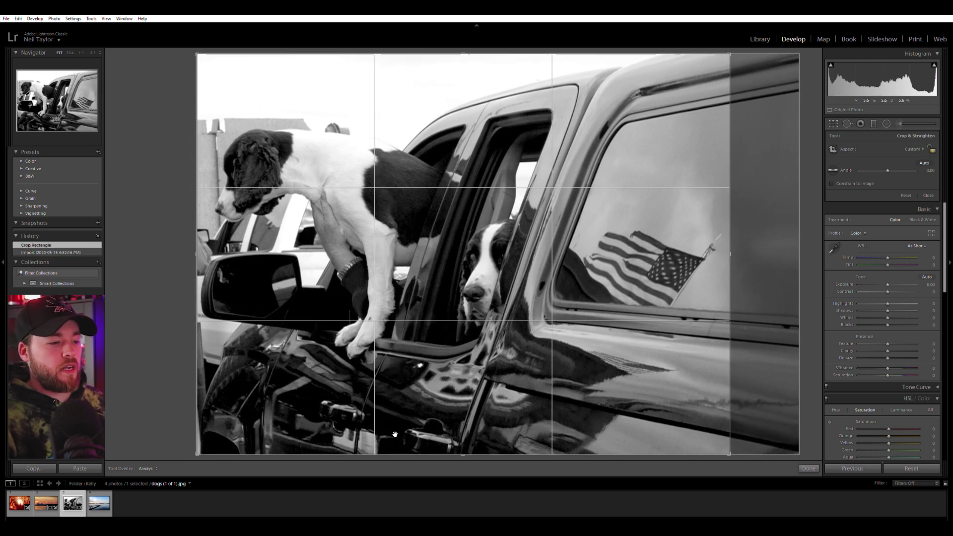
pyautogui.moveTo(385, 453); pyautogui.dragTo(549, 426)
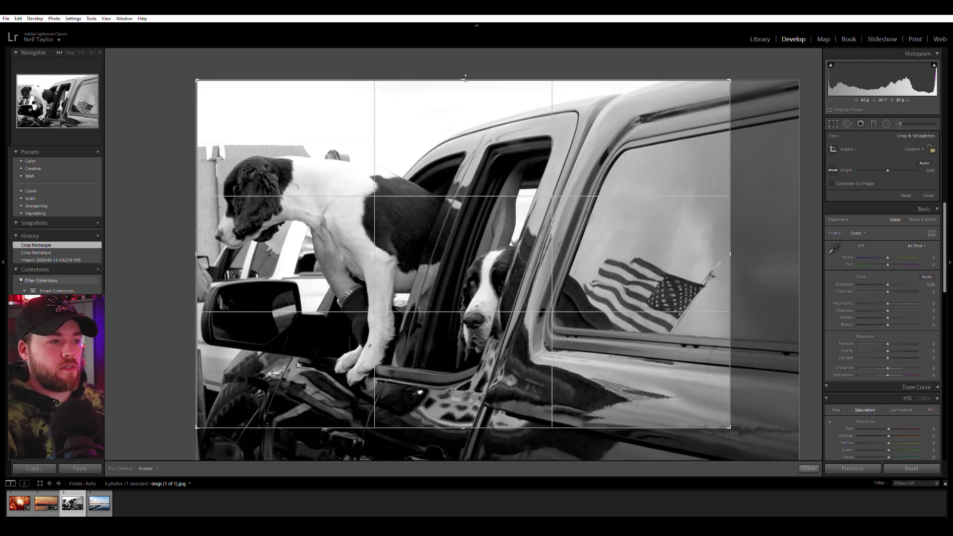
pyautogui.moveTo(454, 85); pyautogui.dragTo(449, 75)
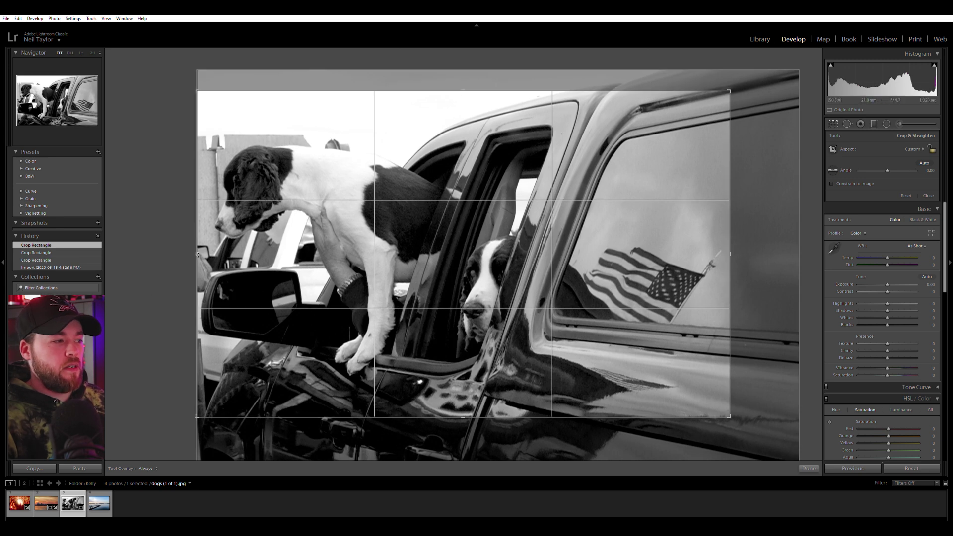
pyautogui.moveTo(735, 254); pyautogui.dragTo(740, 254)
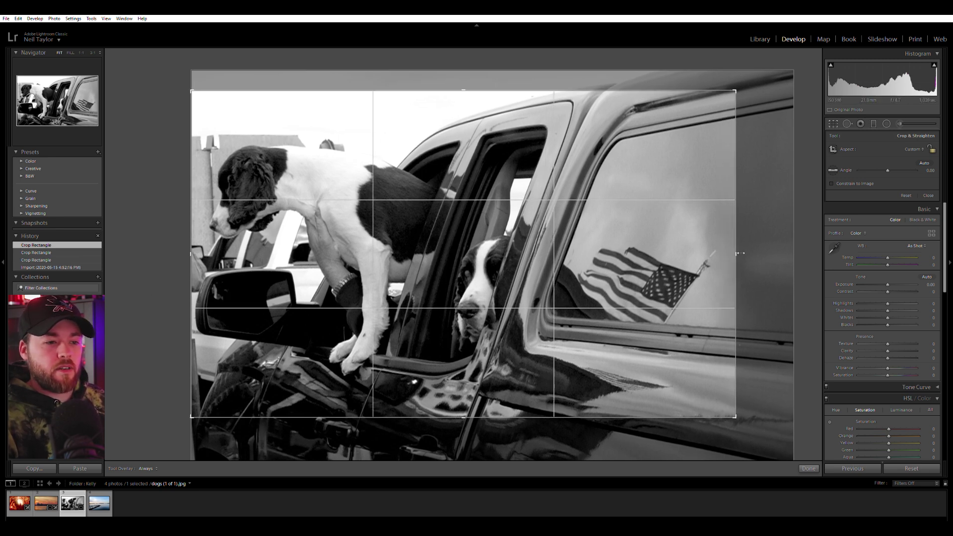
pyautogui.press('Return')
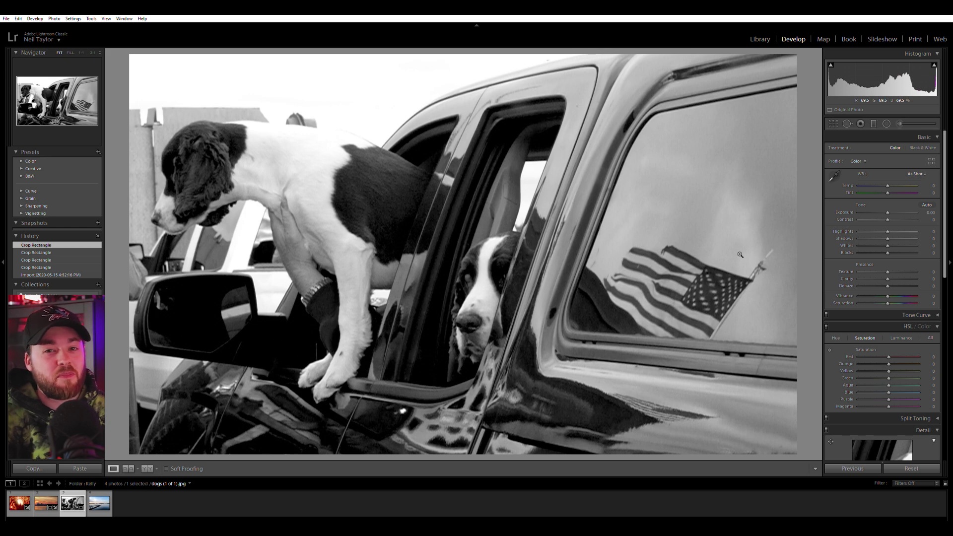
pyautogui.click(732, 292)
pyautogui.click(732, 292)
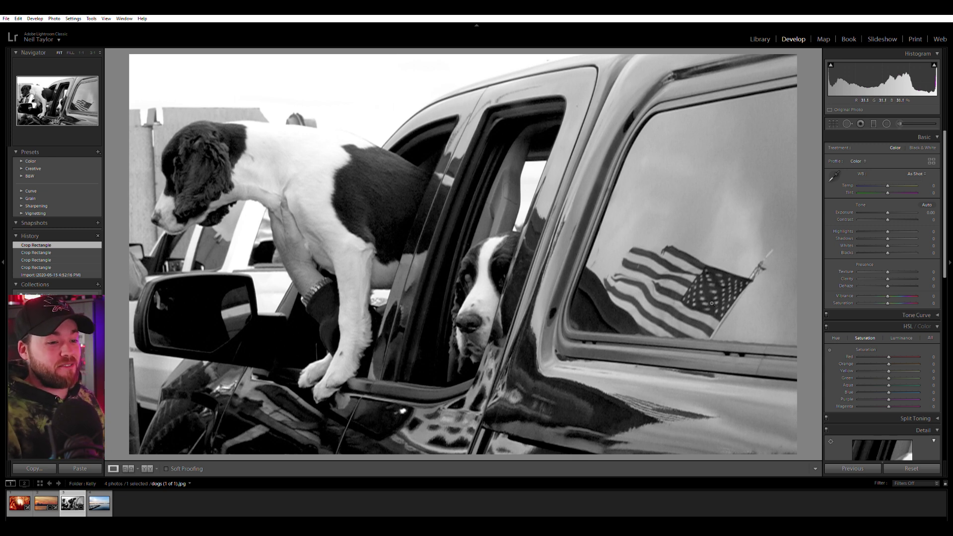
# Open the dock photo for developing and straighten its horizon very slightly, by about 0.1 degrees
pyautogui.click(97, 502)
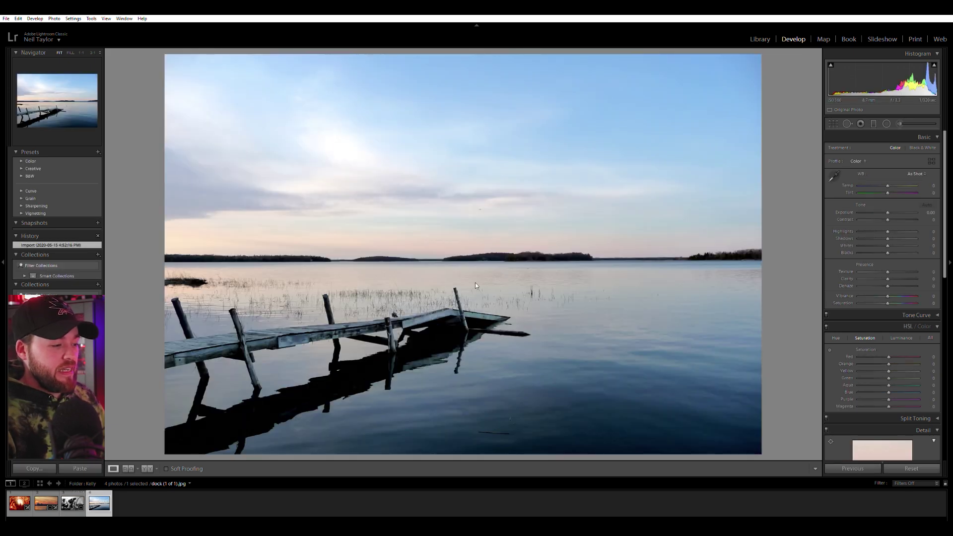
pyautogui.click(761, 38)
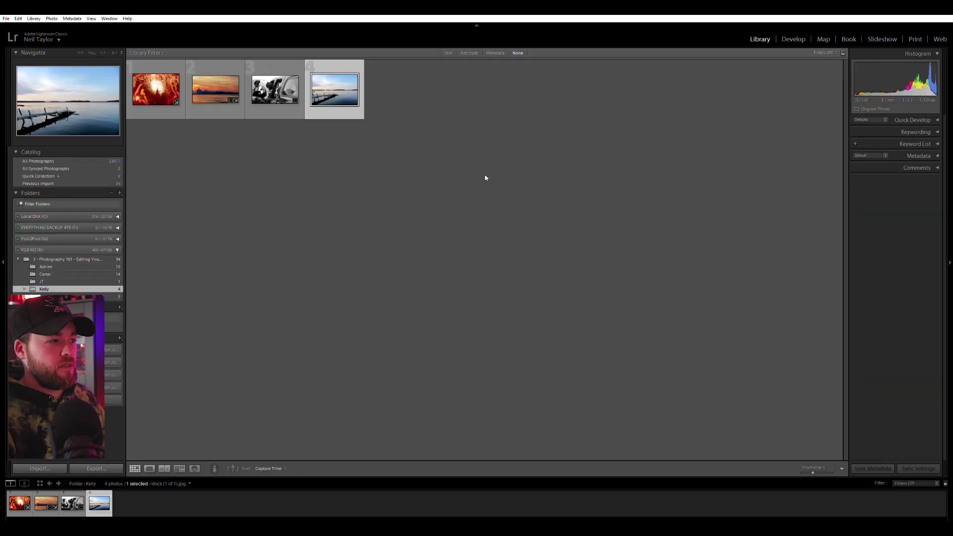
pyautogui.click(797, 39)
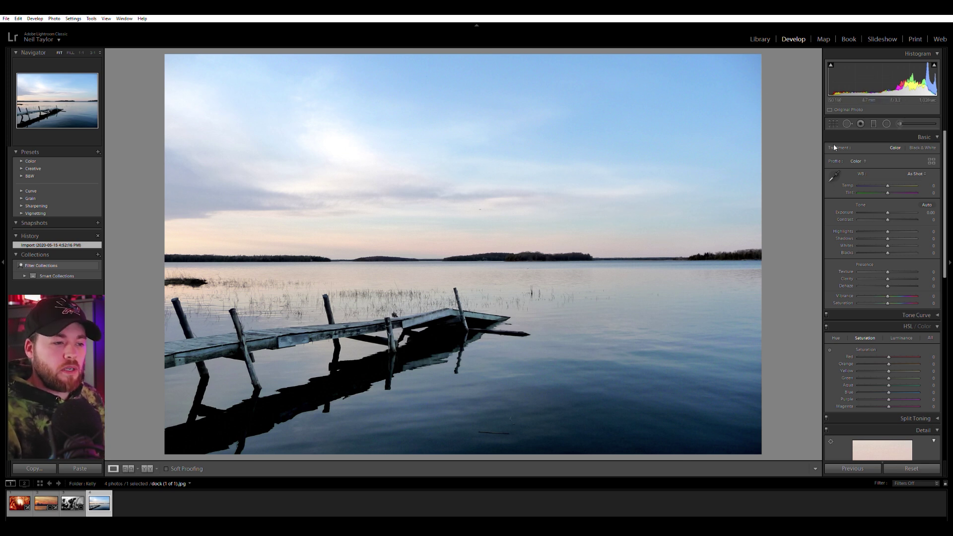
pyautogui.click(833, 124)
pyautogui.moveTo(791, 165); pyautogui.dragTo(784, 166)
pyautogui.press('Return')
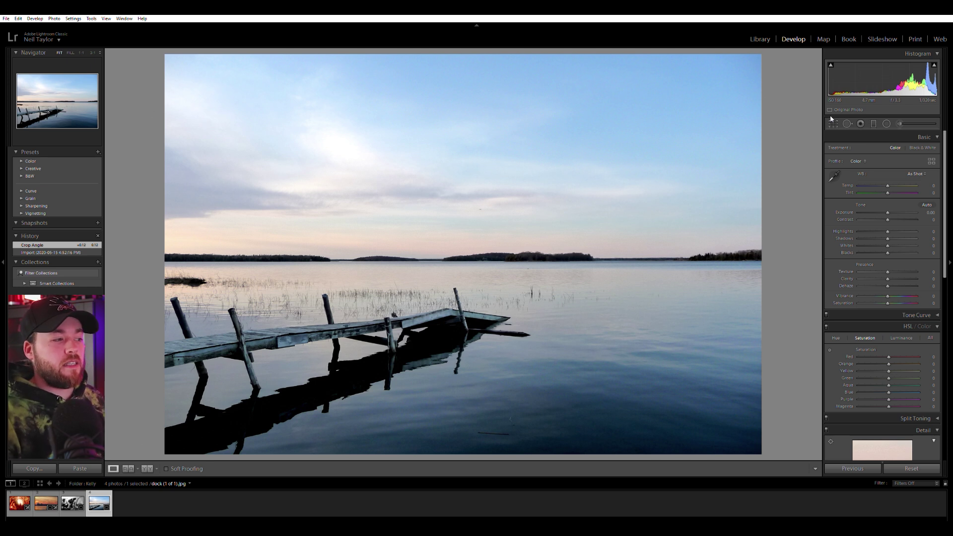
# Try lifting the dock photo's shadows, reset them, and crop away a wide strip of the upper sky
pyautogui.moveTo(888, 238); pyautogui.dragTo(890, 237)
pyautogui.doubleClick(891, 237)
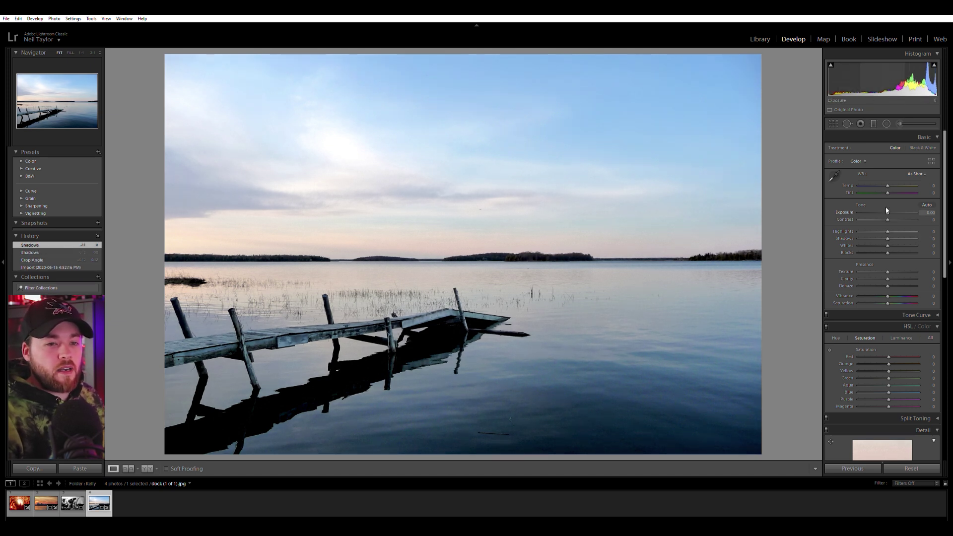
pyautogui.click(834, 123)
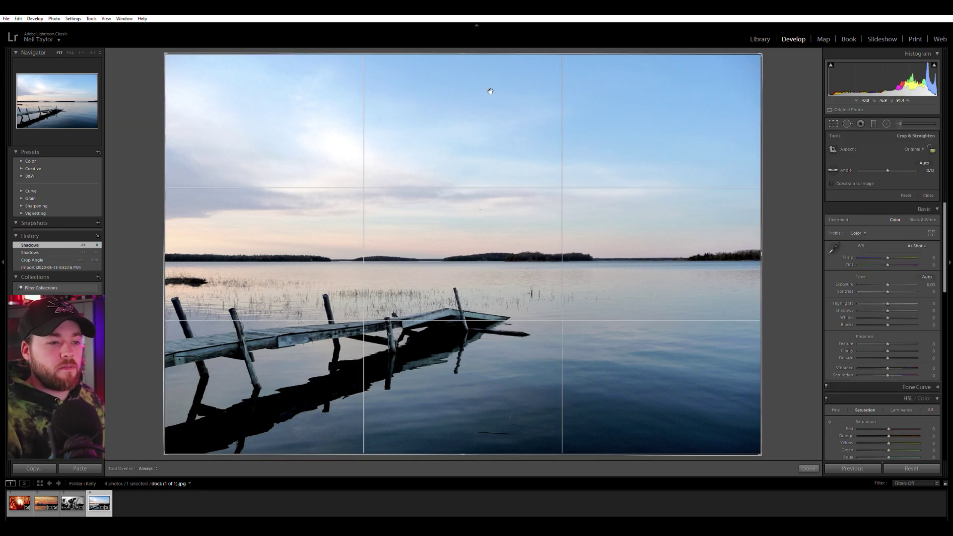
pyautogui.moveTo(464, 53); pyautogui.dragTo(461, 104)
pyautogui.press('Return')
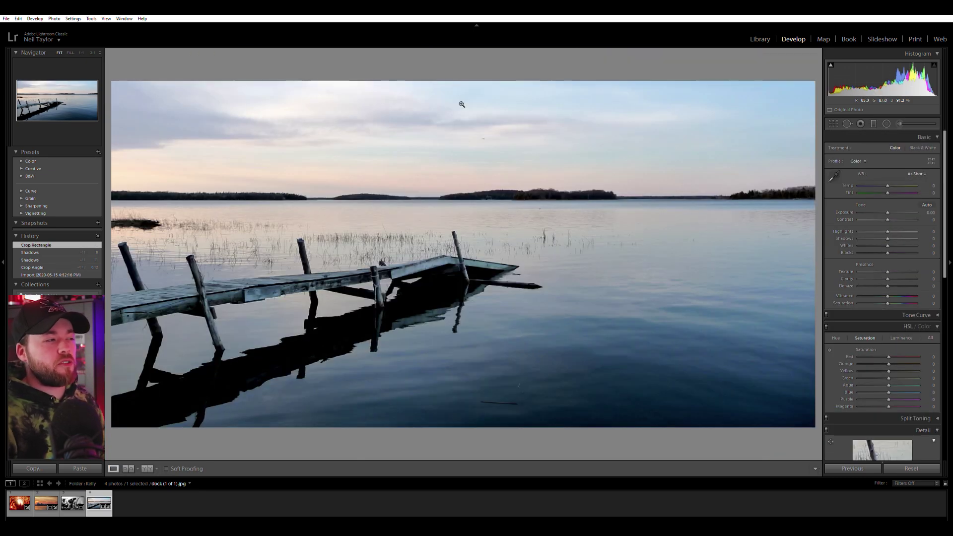
# Crop a wide strip of open water off the dock photo's right side
pyautogui.click(834, 123)
pyautogui.moveTo(761, 252); pyautogui.dragTo(703, 256)
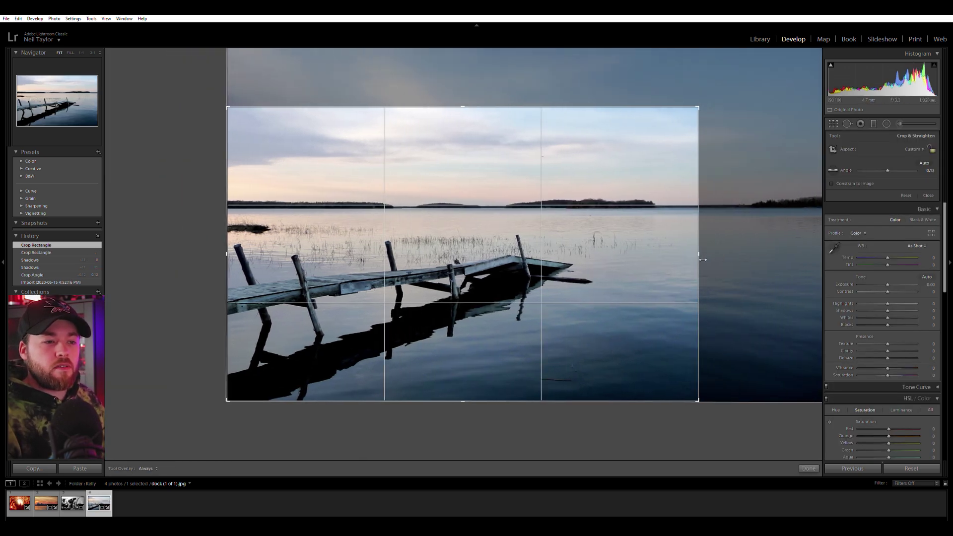
pyautogui.press('Return')
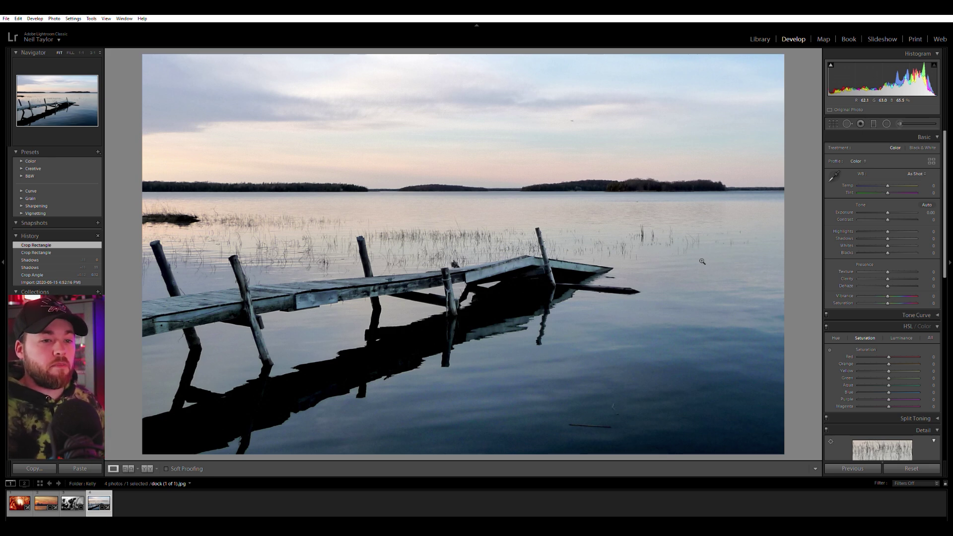
# Reopen the dock photo's crop and extend it back to the full width and full sky height
pyautogui.press('r')
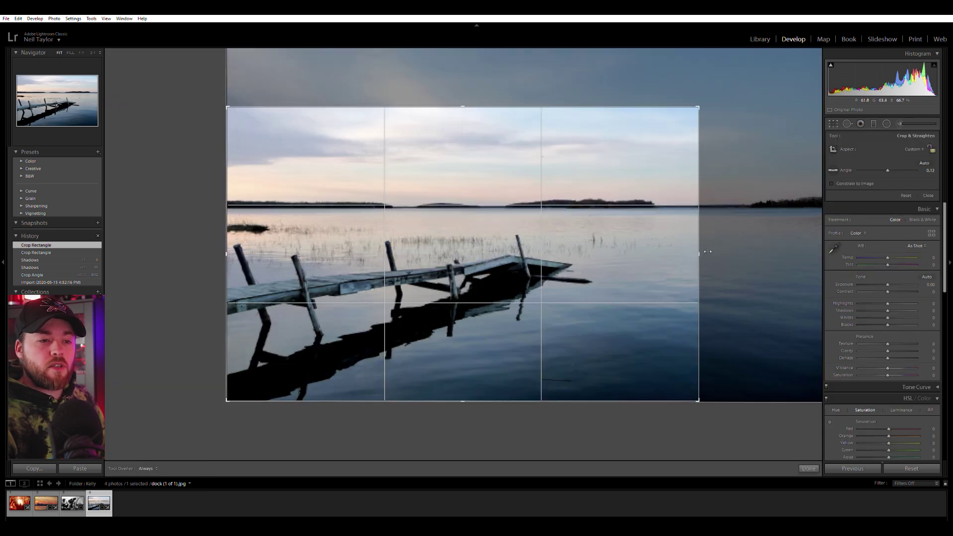
pyautogui.moveTo(708, 252); pyautogui.dragTo(787, 255)
pyautogui.moveTo(472, 113); pyautogui.dragTo(496, 42)
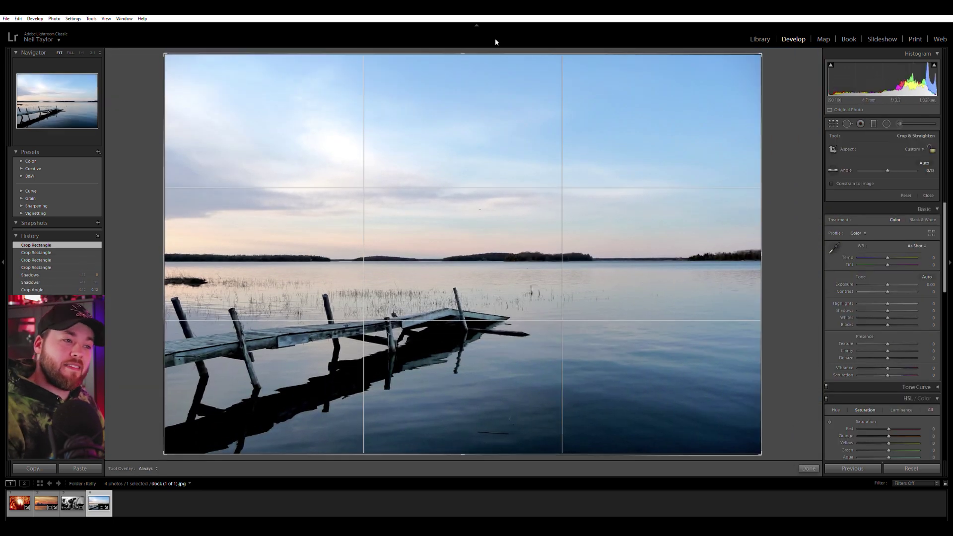
pyautogui.press('Return')
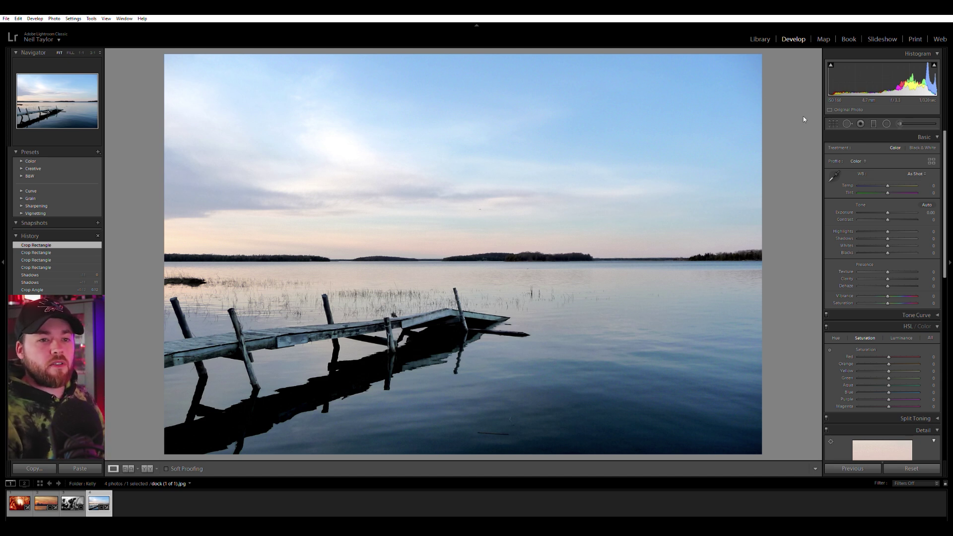
# Crop the dock photo again, cutting off a wide strip on its right side and the upper part of the sky
pyautogui.click(833, 124)
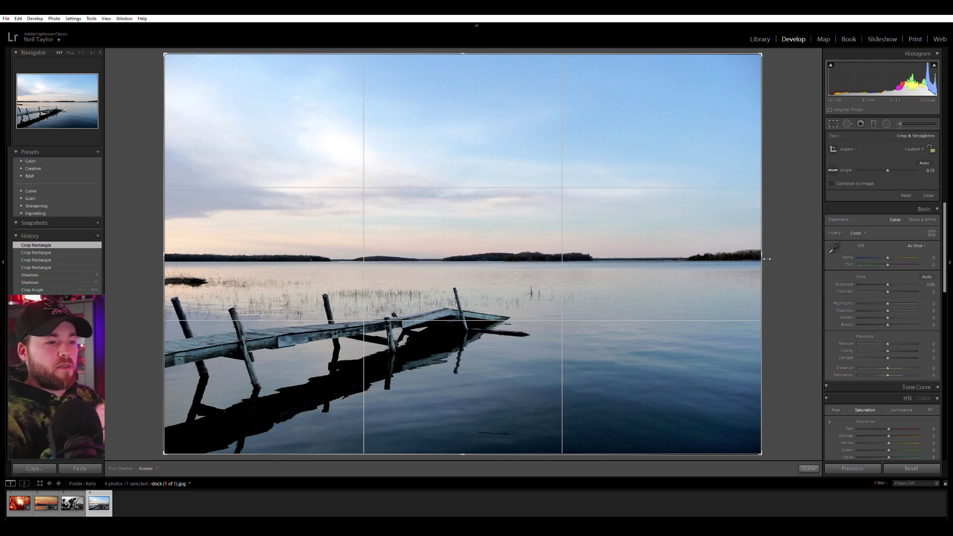
pyautogui.moveTo(767, 259); pyautogui.dragTo(704, 273)
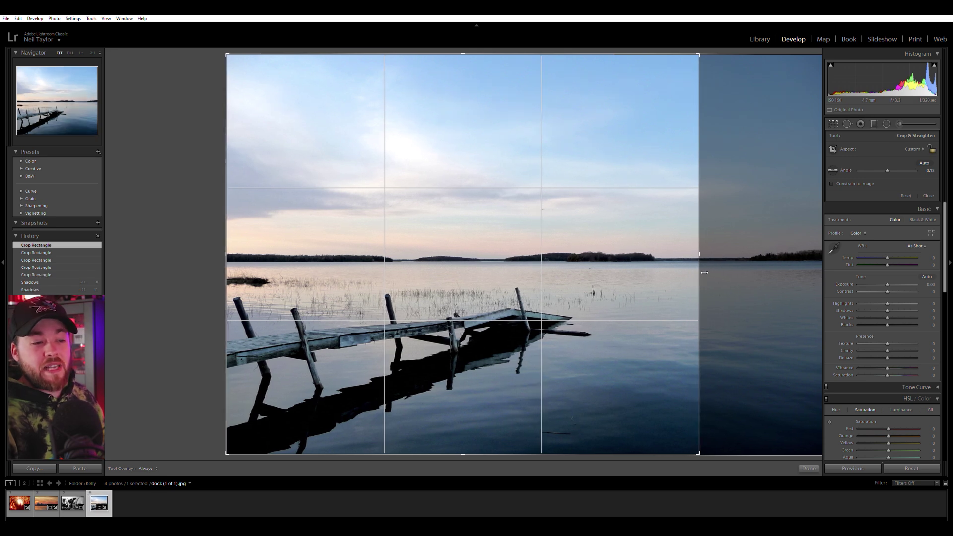
pyautogui.moveTo(454, 54); pyautogui.dragTo(454, 95)
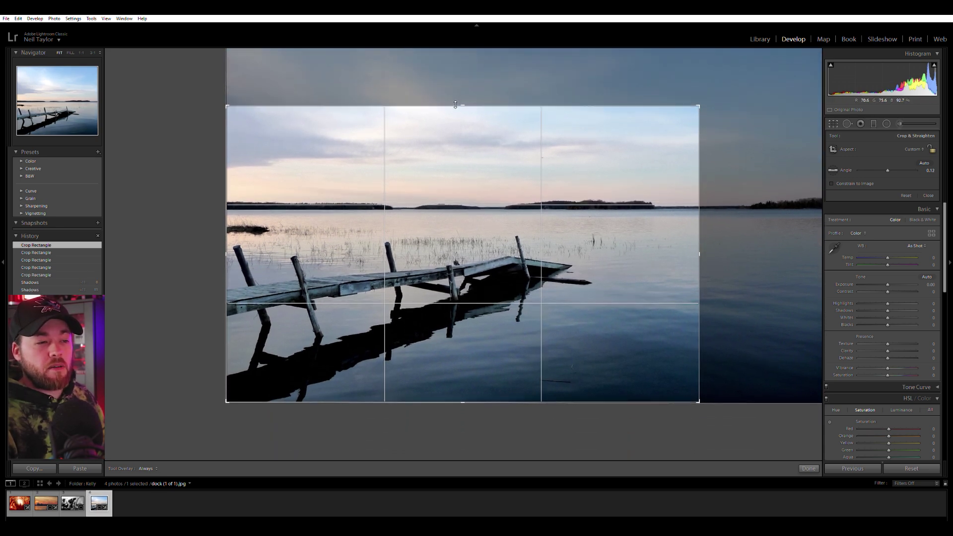
pyautogui.press('Return')
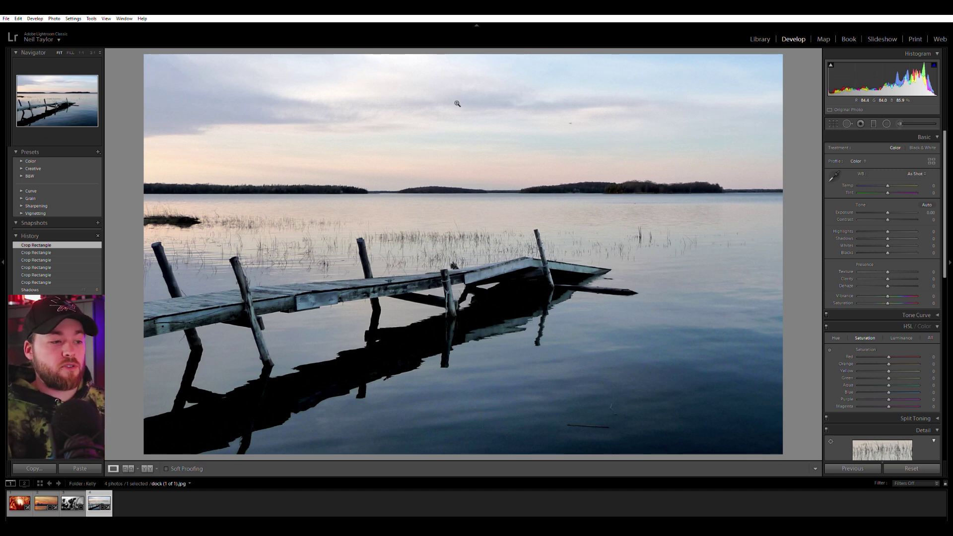
# Open the snowy forest photo IMG_0132.jpg from the next submission folder for developing and check its foreground snow up close
pyautogui.click(760, 39)
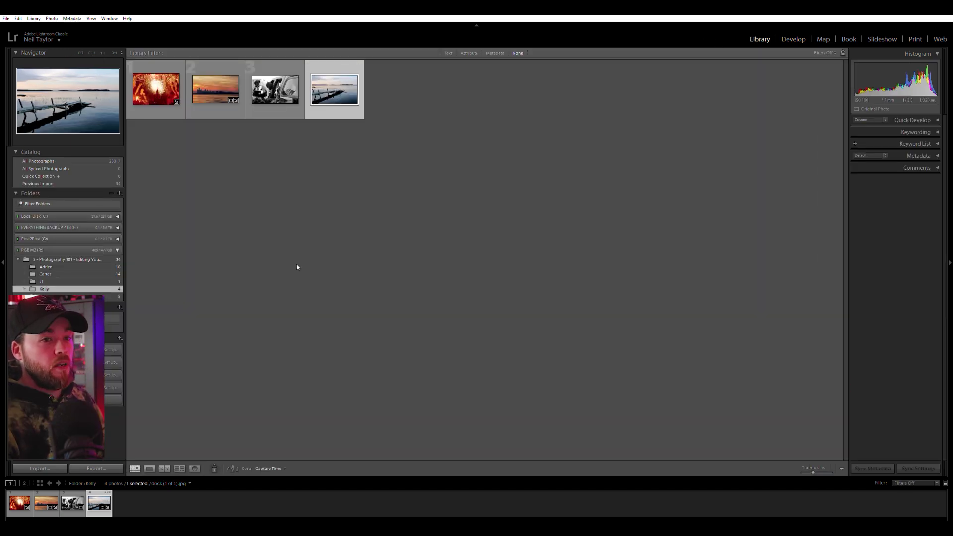
pyautogui.click(74, 297)
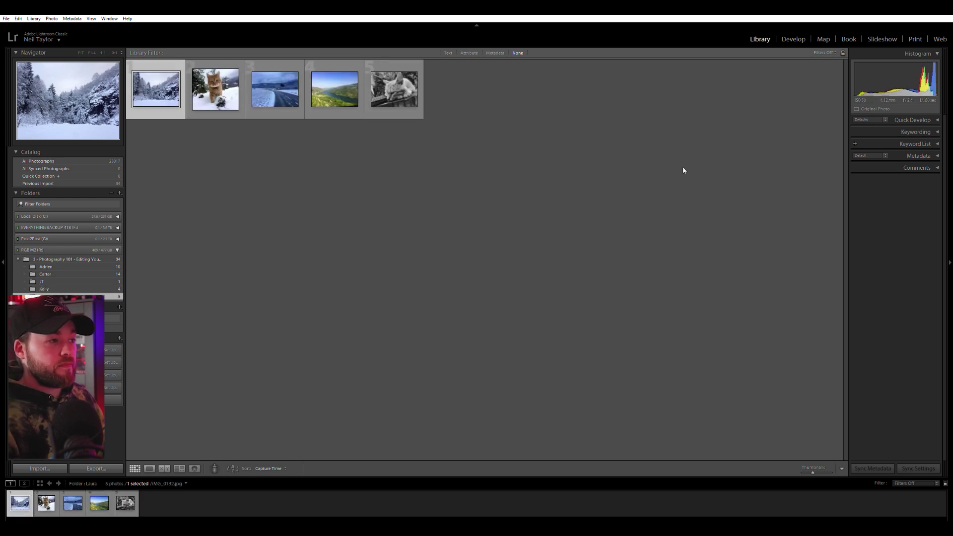
pyautogui.click(794, 39)
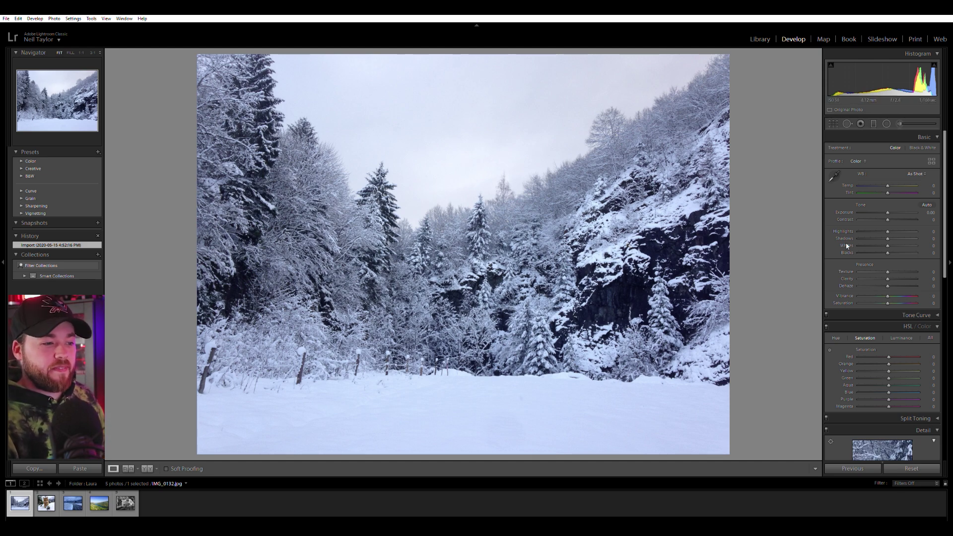
pyautogui.click(531, 415)
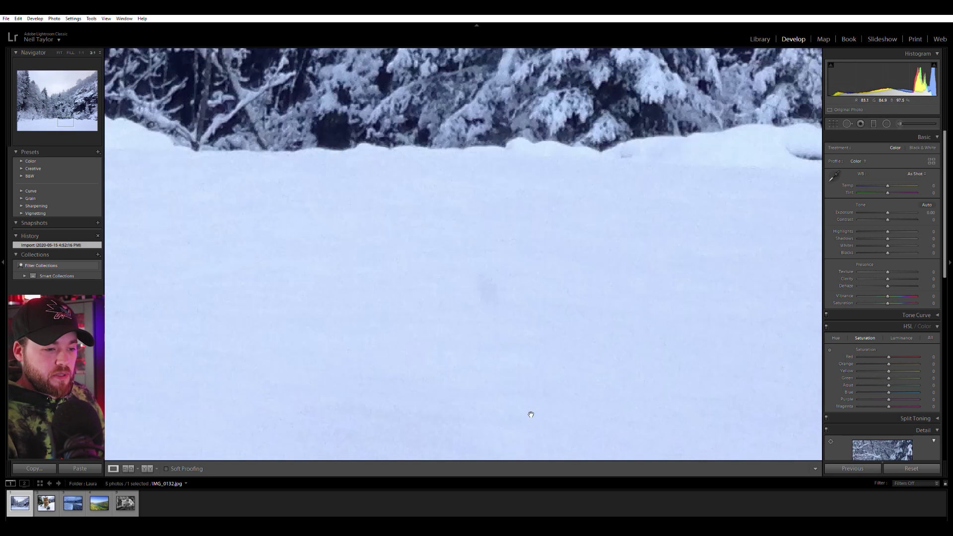
pyautogui.click(515, 309)
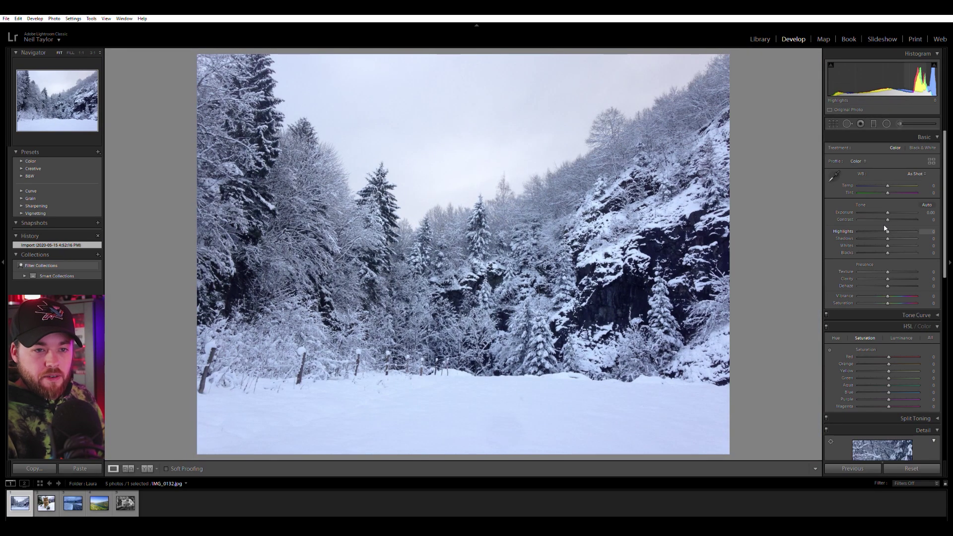
# Set the snowy forest photo's highlights to -56, shadows to +32, contrast to +6 and exposure to +0.16
pyautogui.moveTo(886, 230)
pyautogui.mouseDown()
pyautogui.moveTo(872, 230)
pyautogui.moveTo(890, 239)
pyautogui.moveTo(895, 217)
pyautogui.mouseUp()
pyautogui.moveTo(892, 216); pyautogui.dragTo(892, 217)
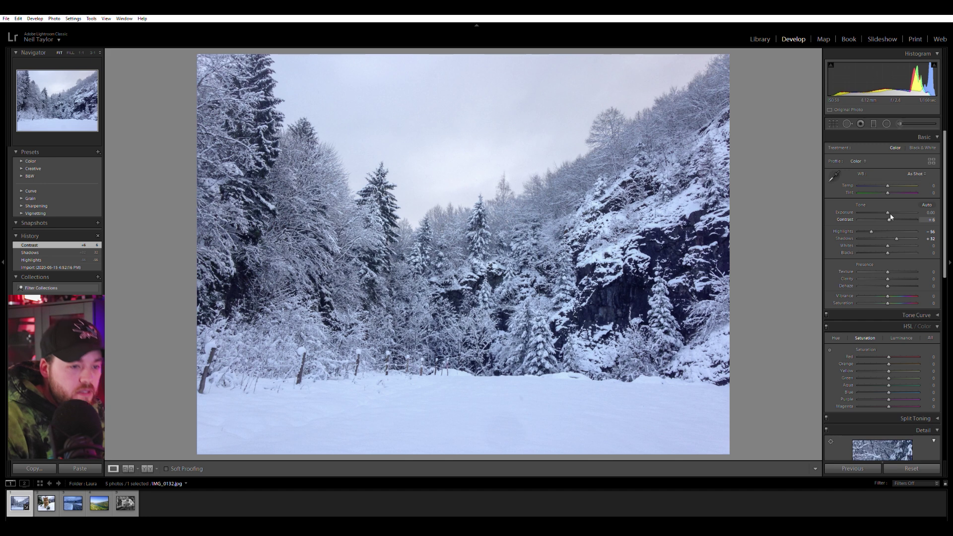
pyautogui.moveTo(890, 213); pyautogui.dragTo(889, 208)
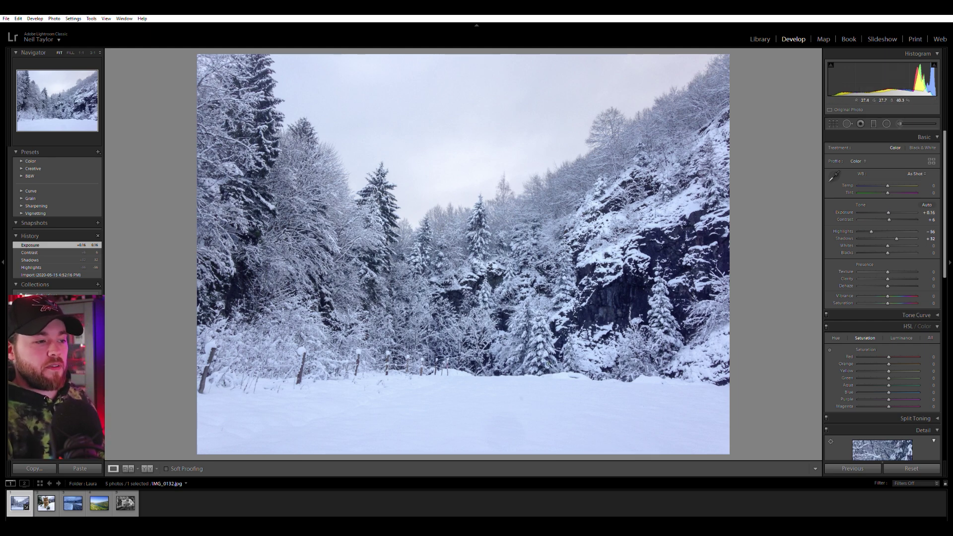
# Examine the dark rock face up close, lower purple saturation to -86, and try shifting magenta saturation before resetting it to 0
pyautogui.moveTo(605, 289); pyautogui.dragTo(644, 284)
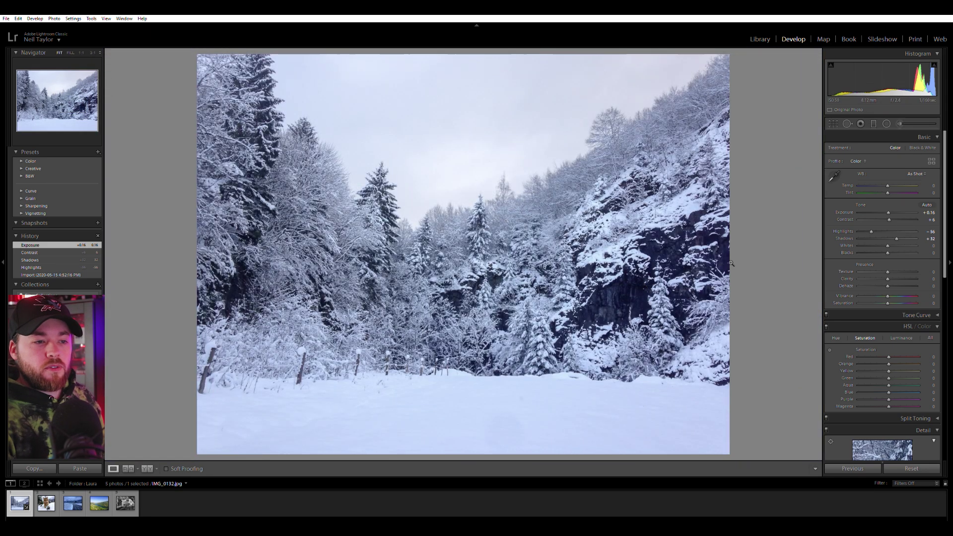
pyautogui.click(659, 273)
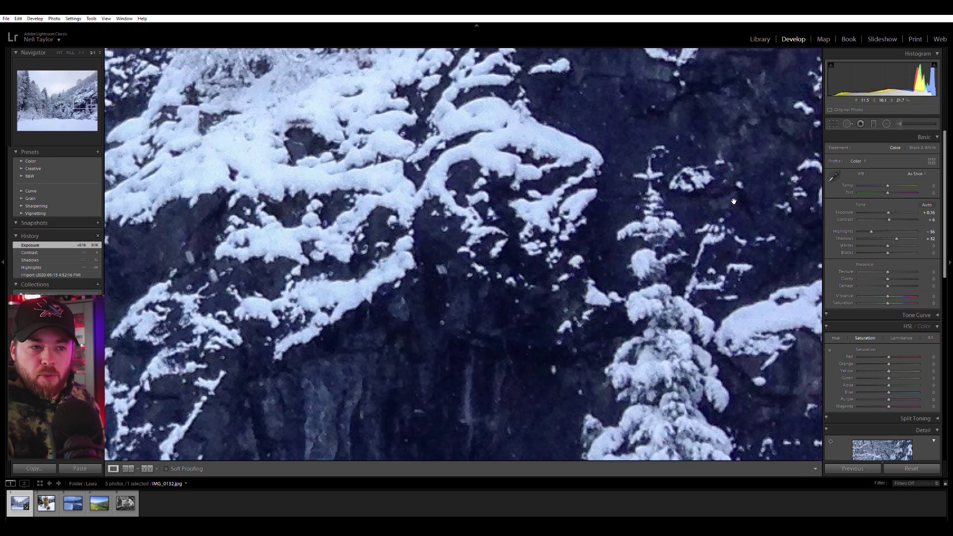
pyautogui.click(875, 399)
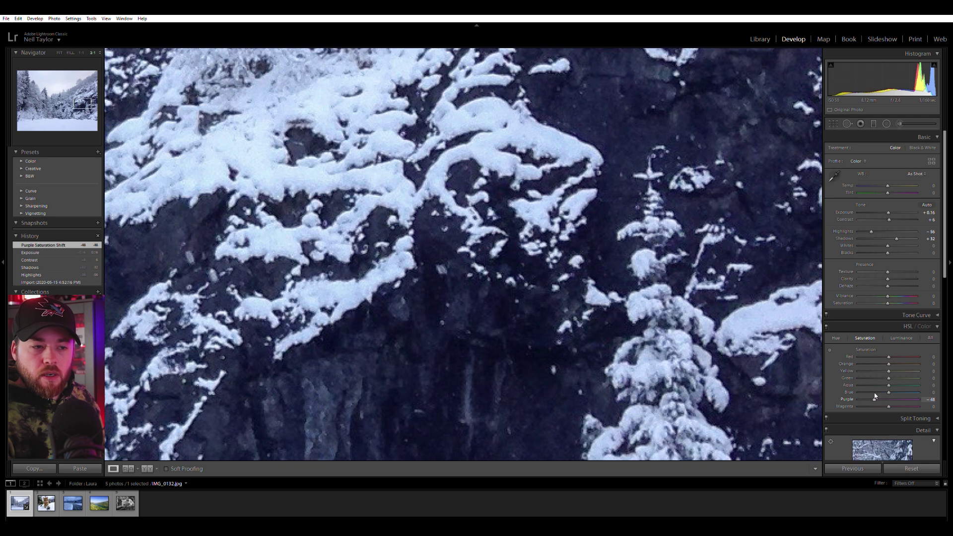
pyautogui.click(874, 398)
pyautogui.click(865, 399)
pyautogui.click(893, 399)
pyautogui.moveTo(892, 398); pyautogui.dragTo(868, 392)
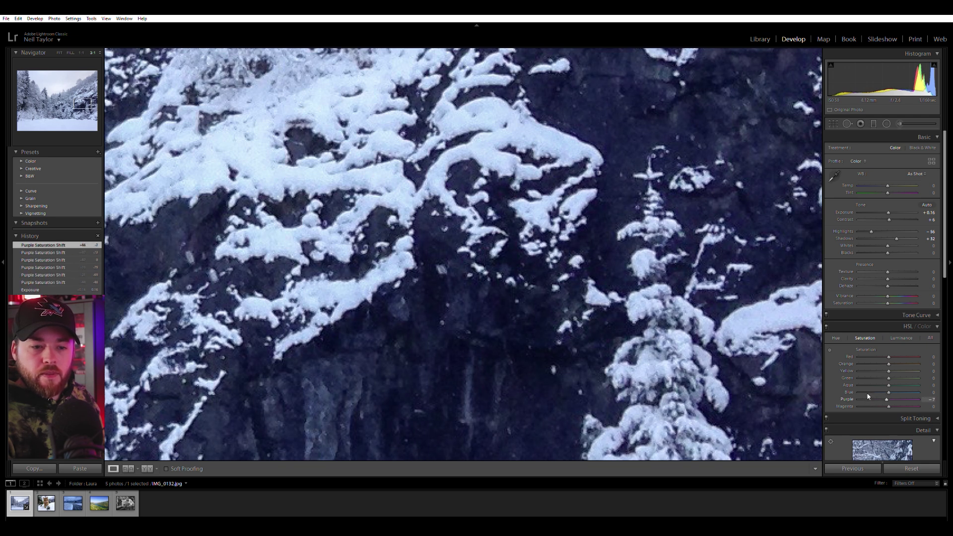
pyautogui.click(791, 352)
pyautogui.moveTo(867, 396); pyautogui.dragTo(889, 406)
pyautogui.click(815, 365)
pyautogui.moveTo(555, 207); pyautogui.dragTo(586, 214)
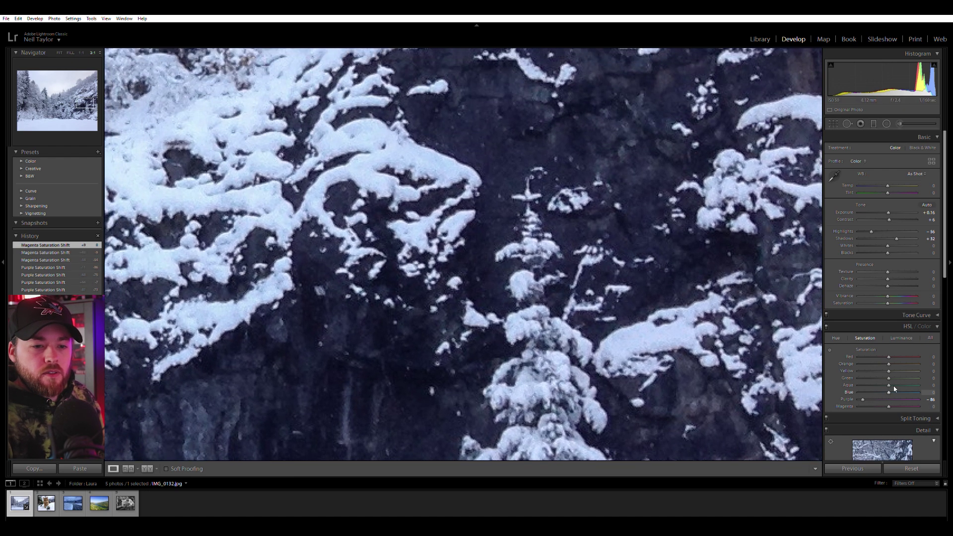
pyautogui.click(812, 227)
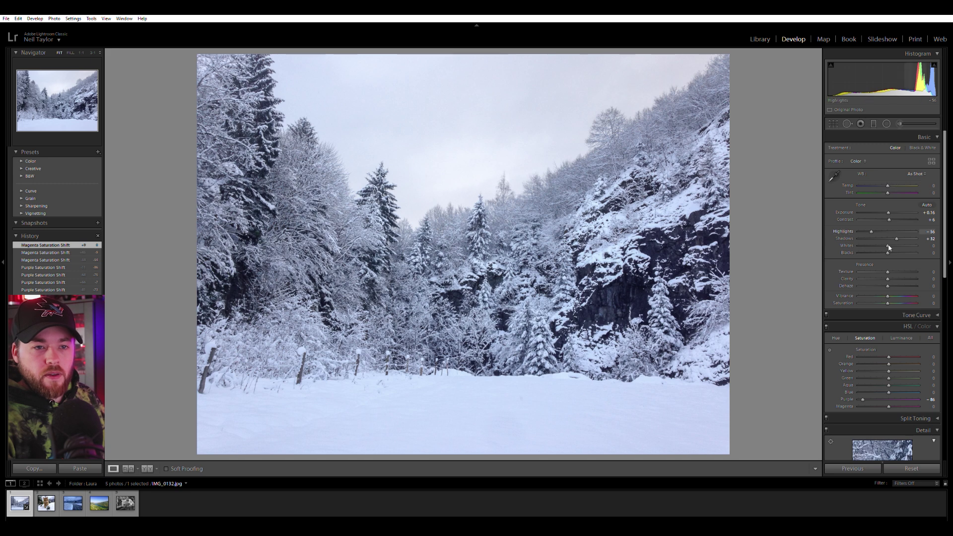
# Raise the snowy forest photo's vibrance to +15 and its exposure to +0.29
pyautogui.moveTo(892, 293); pyautogui.dragTo(893, 293)
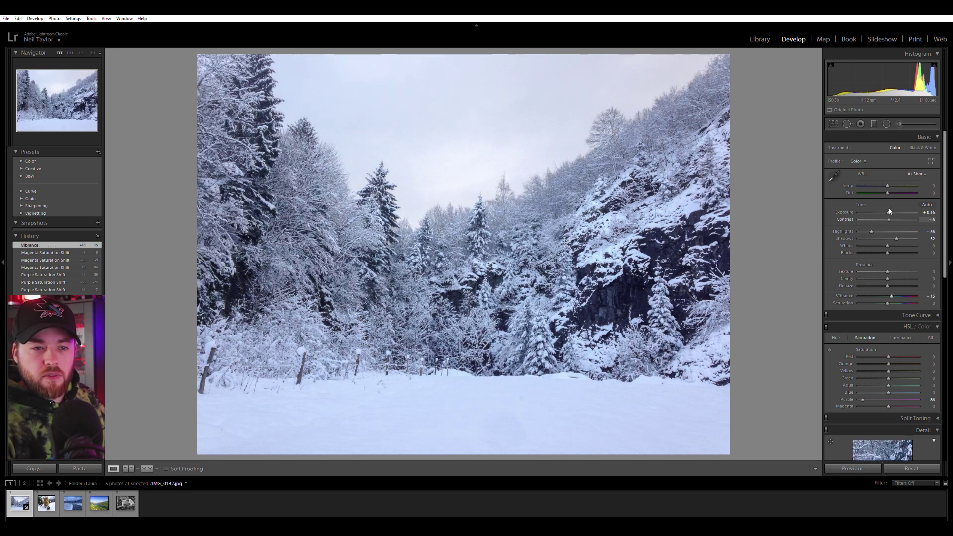
pyautogui.moveTo(890, 208); pyautogui.dragTo(890, 209)
# Try raising the snowy forest photo's blue saturation to +80, and reset it
pyautogui.scroll(-2, 888, 373)
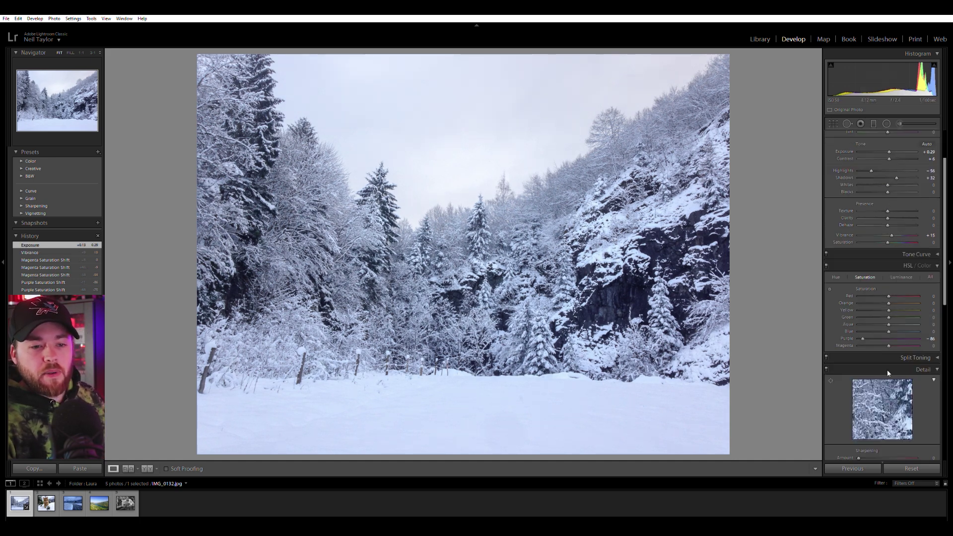
pyautogui.moveTo(904, 331); pyautogui.dragTo(913, 328)
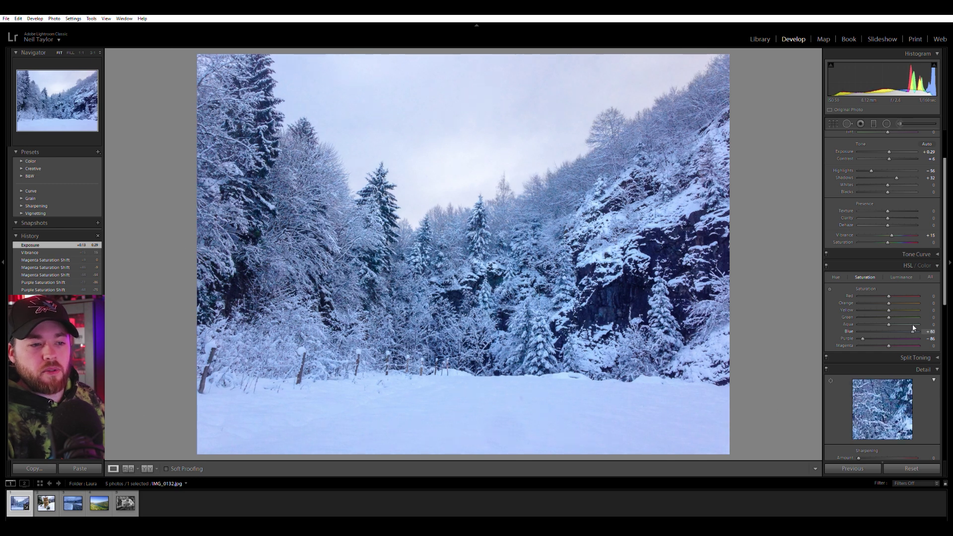
pyautogui.doubleClick(913, 330)
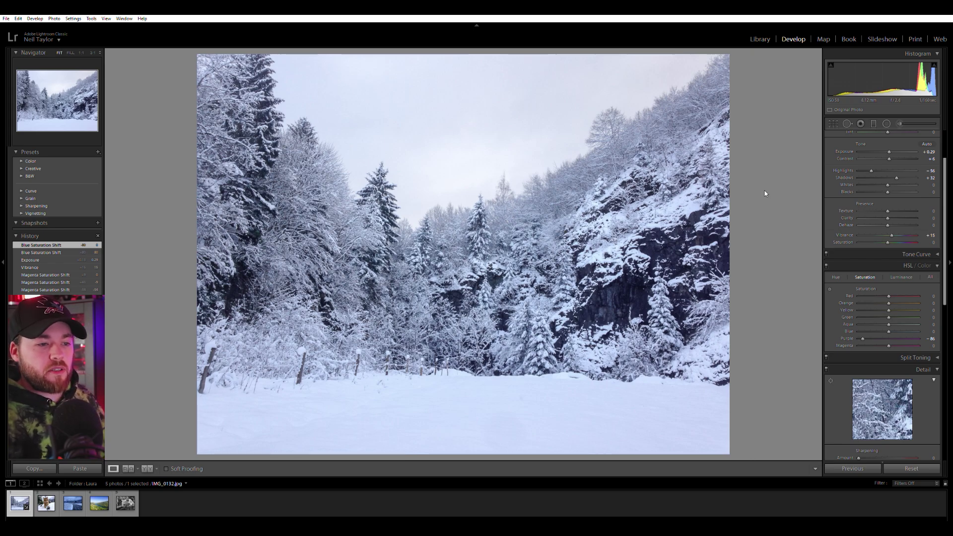
# Examine the snow-covered branches and the dark rock face up close, and return to the whole photo
pyautogui.click(281, 149)
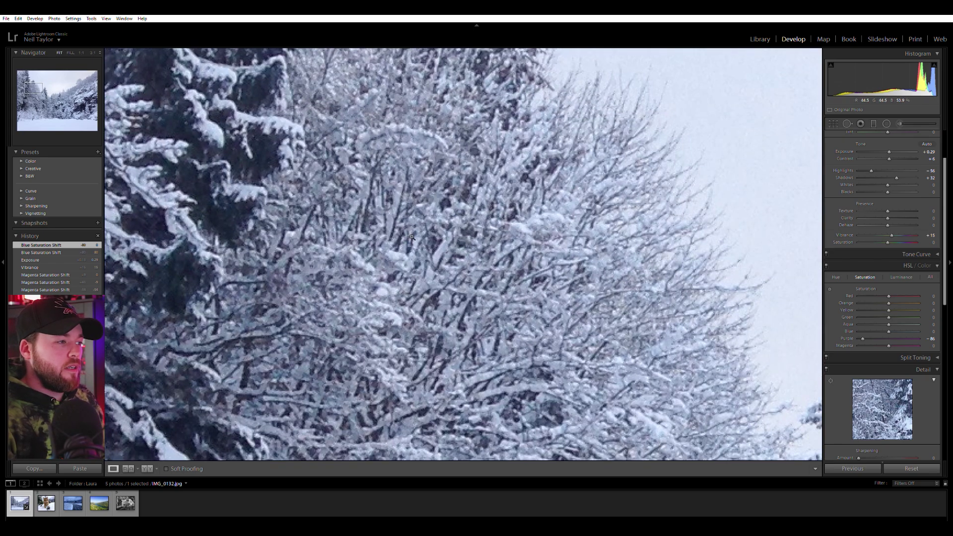
pyautogui.click(616, 289)
pyautogui.click(616, 289)
pyautogui.moveTo(617, 289); pyautogui.dragTo(612, 236)
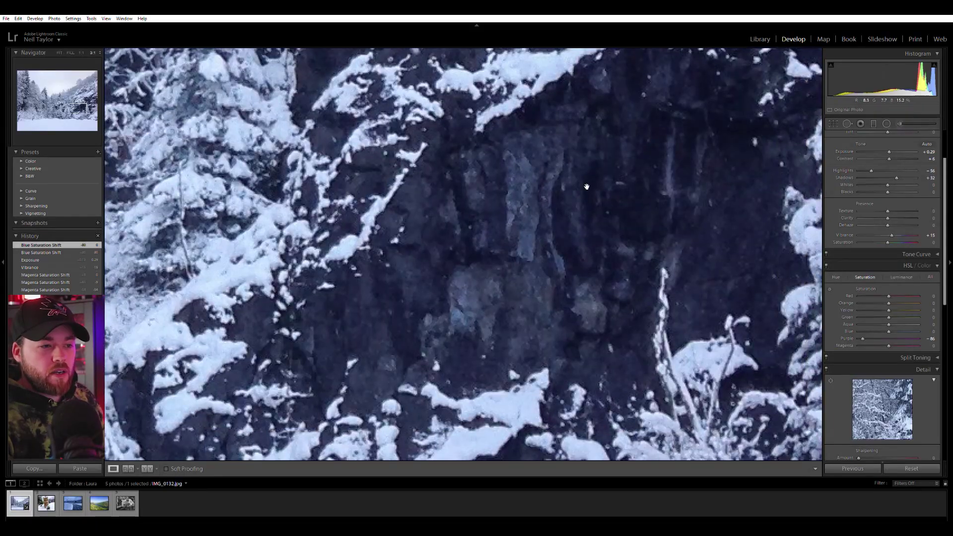
pyautogui.click(612, 236)
pyautogui.click(245, 381)
pyautogui.click(444, 364)
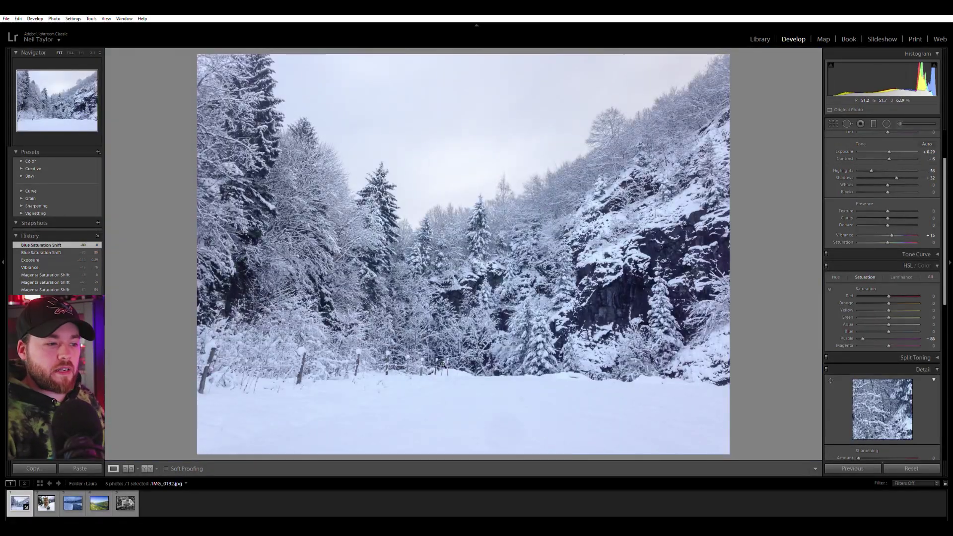
# Open the orange cat photo IMG_9580.jpg and straighten it by rotating the crop to an angle of 8.01
pyautogui.click(40, 501)
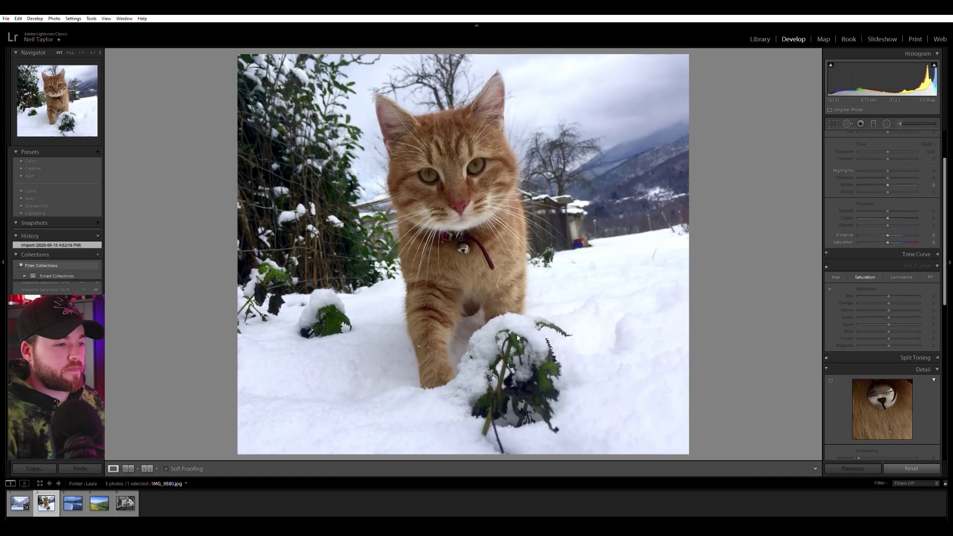
pyautogui.click(834, 123)
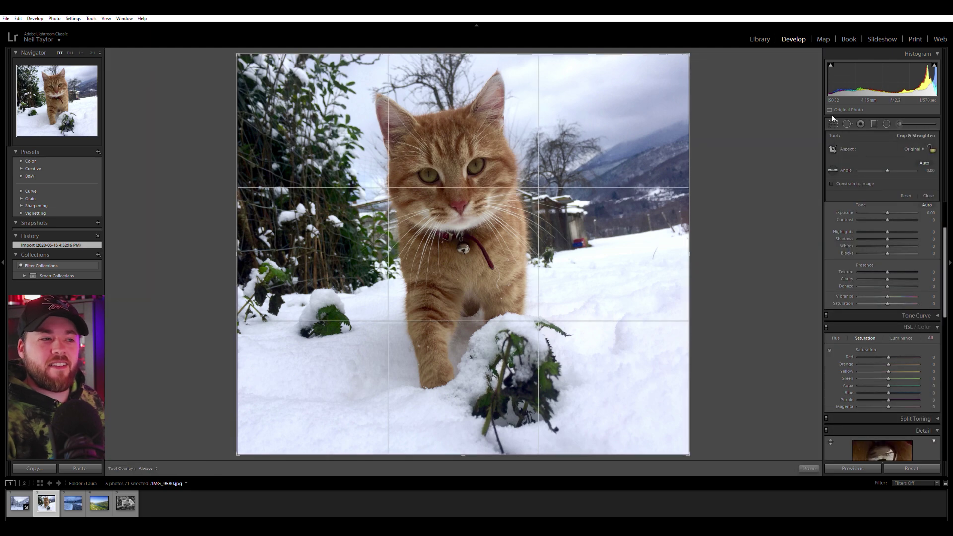
pyautogui.moveTo(789, 149); pyautogui.dragTo(843, 178)
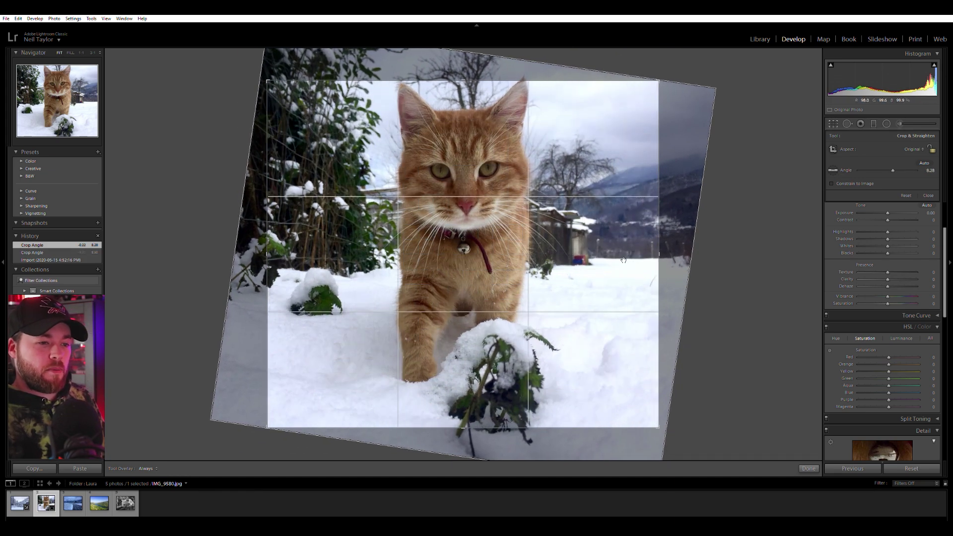
pyautogui.moveTo(748, 245); pyautogui.dragTo(757, 246)
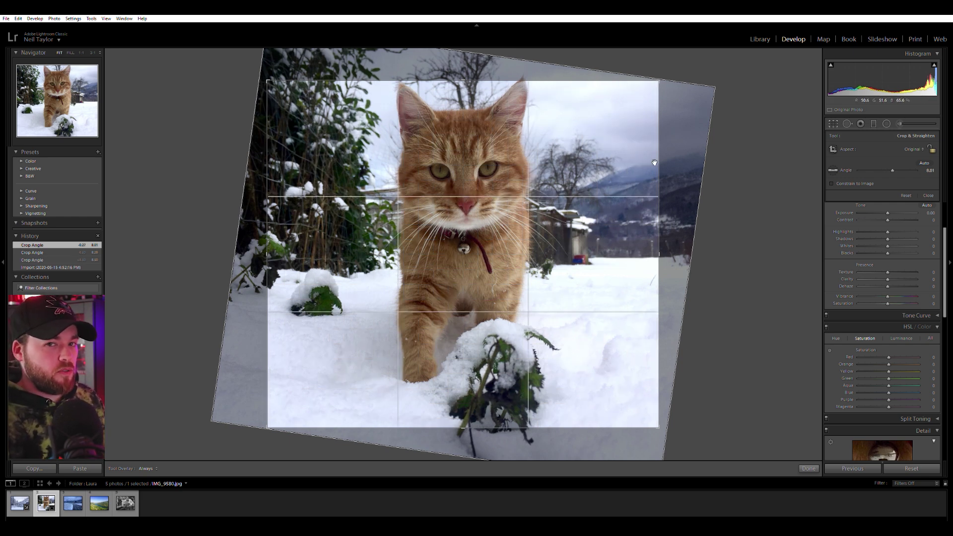
# Tighten the crop around the orange cat to a custom, nearly square frame by trimming both sides and adjusting the upper edge
pyautogui.moveTo(431, 80); pyautogui.dragTo(431, 74)
pyautogui.moveTo(657, 252); pyautogui.dragTo(648, 252)
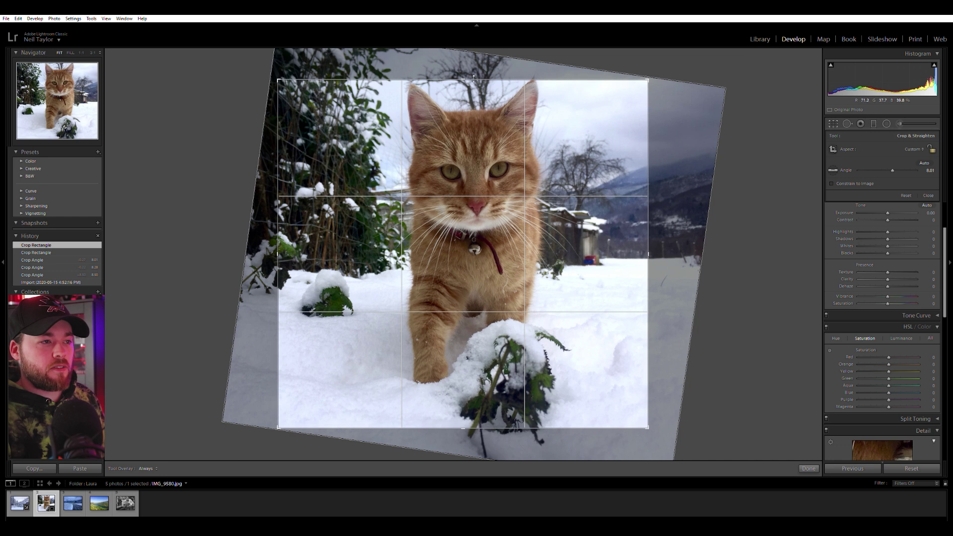
pyautogui.moveTo(473, 62); pyautogui.dragTo(473, 62)
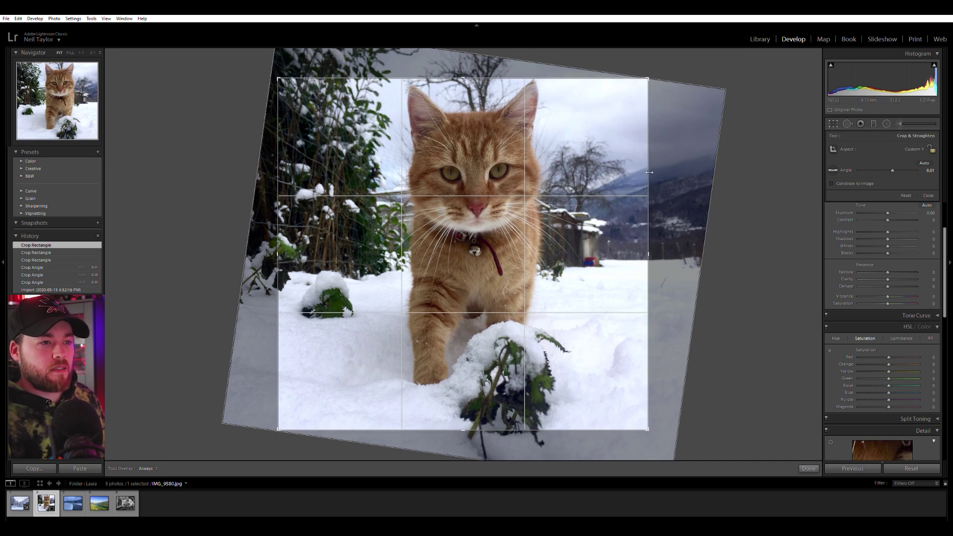
pyautogui.moveTo(278, 245); pyautogui.dragTo(299, 245)
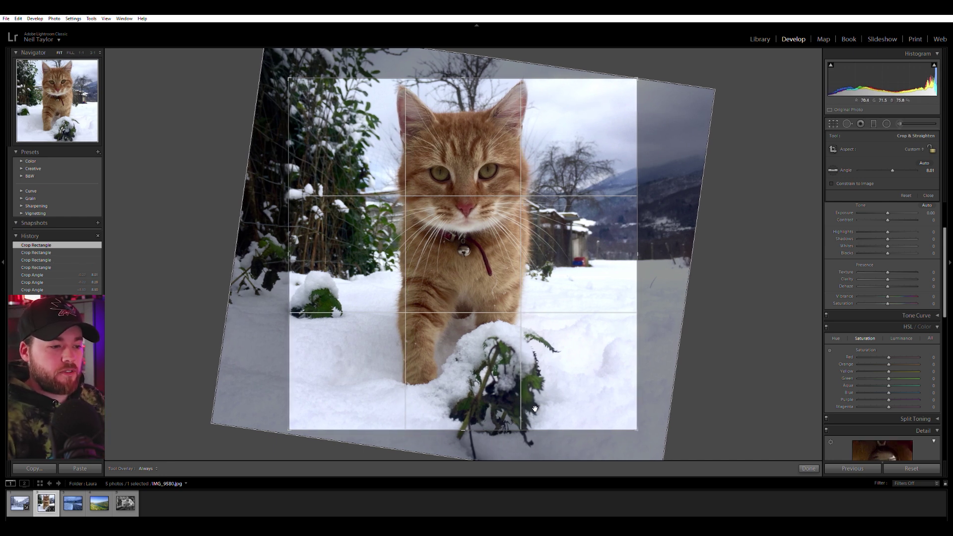
pyautogui.press('Return')
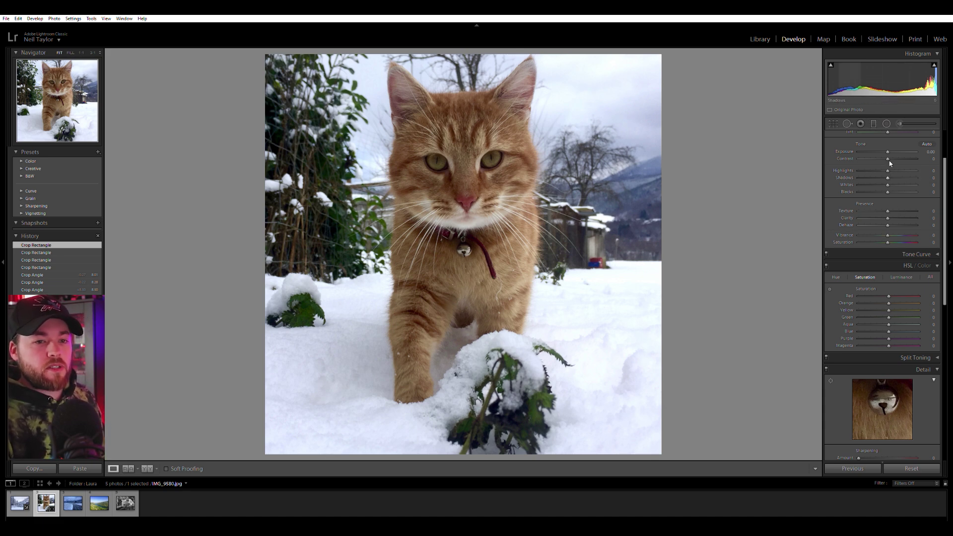
# Set the orange cat photo's contrast to +25, highlights to -63, shadows to +66 and vibrance to +46
pyautogui.moveTo(889, 158); pyautogui.dragTo(909, 173)
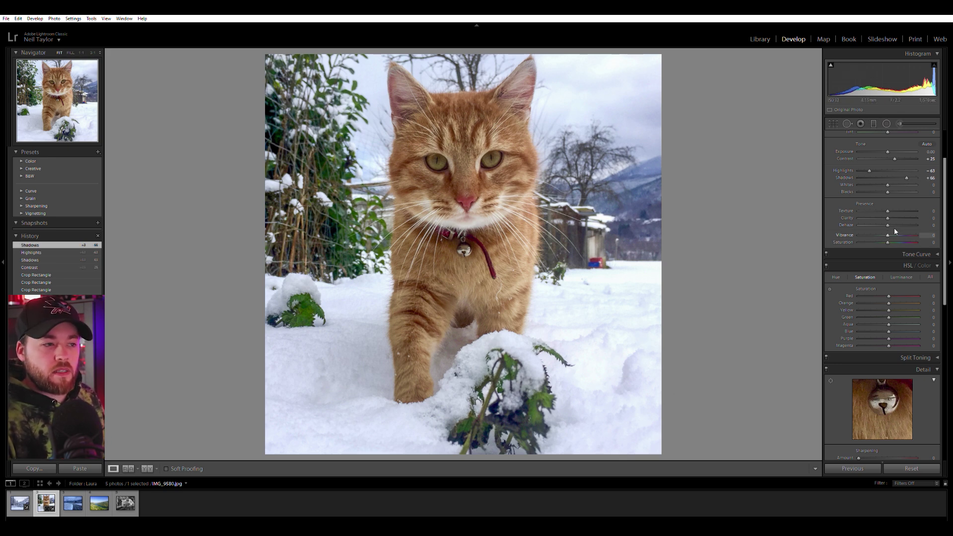
pyautogui.moveTo(895, 231); pyautogui.dragTo(902, 231)
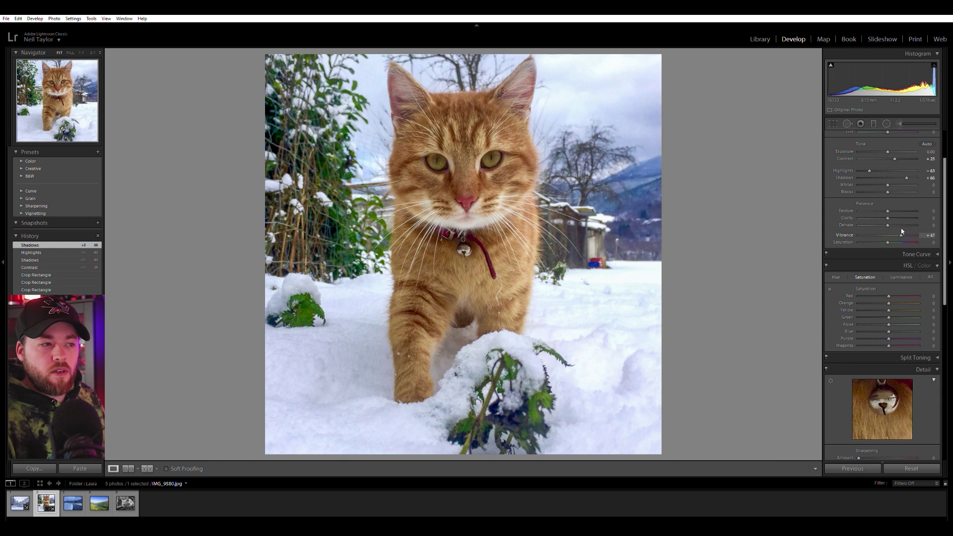
pyautogui.moveTo(903, 232); pyautogui.dragTo(903, 232)
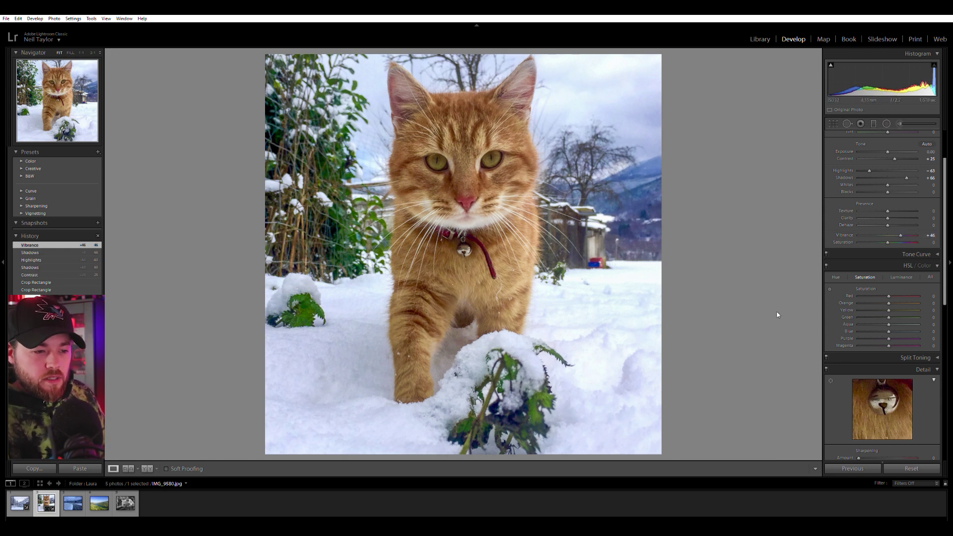
# Reduce the orange cat photo's purple saturation to -61 and warm its temperature to +6
pyautogui.moveTo(889, 338)
pyautogui.mouseDown()
pyautogui.moveTo(862, 328)
pyautogui.moveTo(892, 336)
pyautogui.mouseUp()
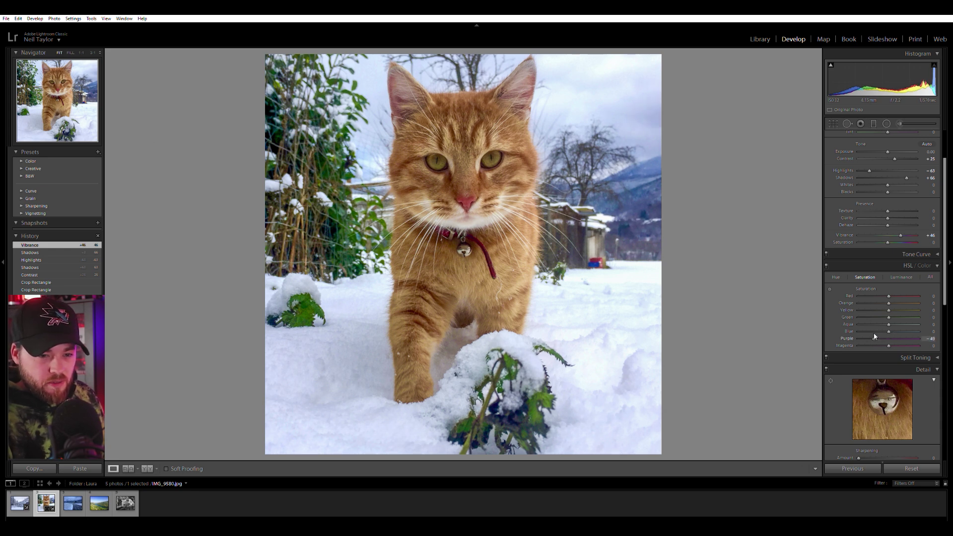
pyautogui.moveTo(871, 337); pyautogui.dragTo(871, 338)
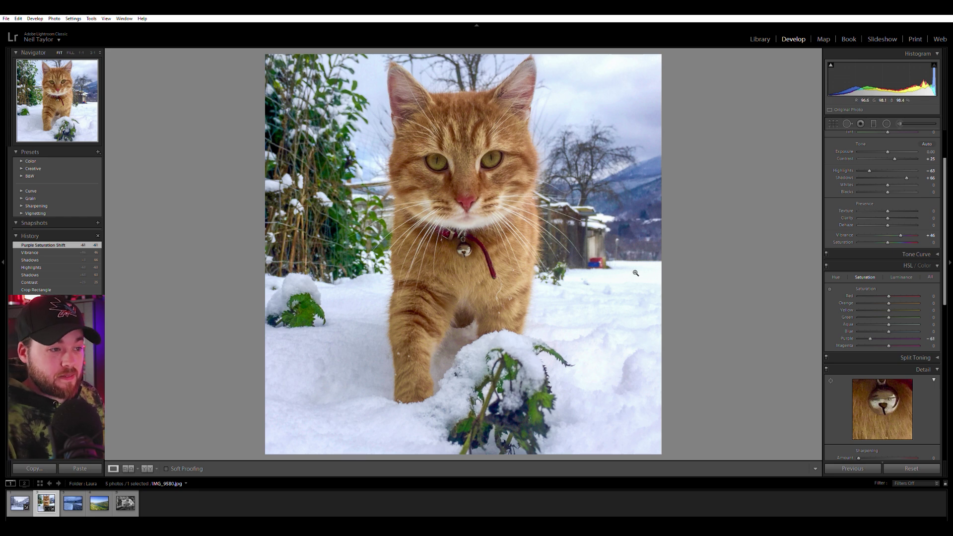
pyautogui.scroll(3, 834, 258)
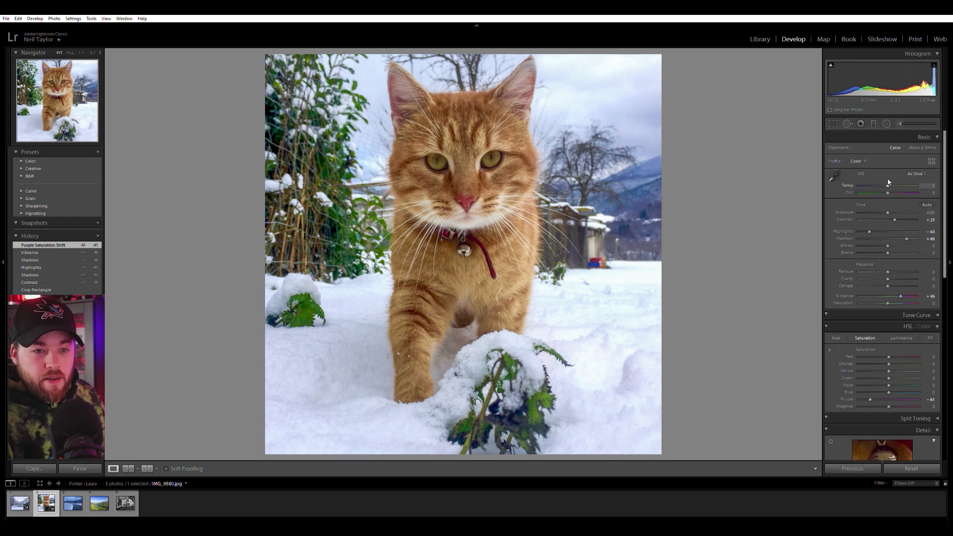
pyautogui.moveTo(889, 183); pyautogui.dragTo(890, 183)
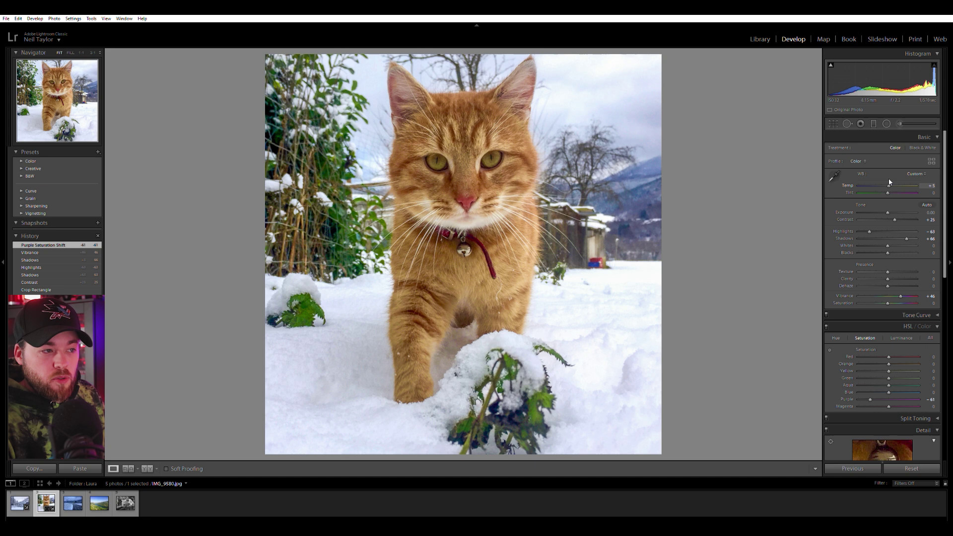
pyautogui.moveTo(889, 183); pyautogui.dragTo(890, 183)
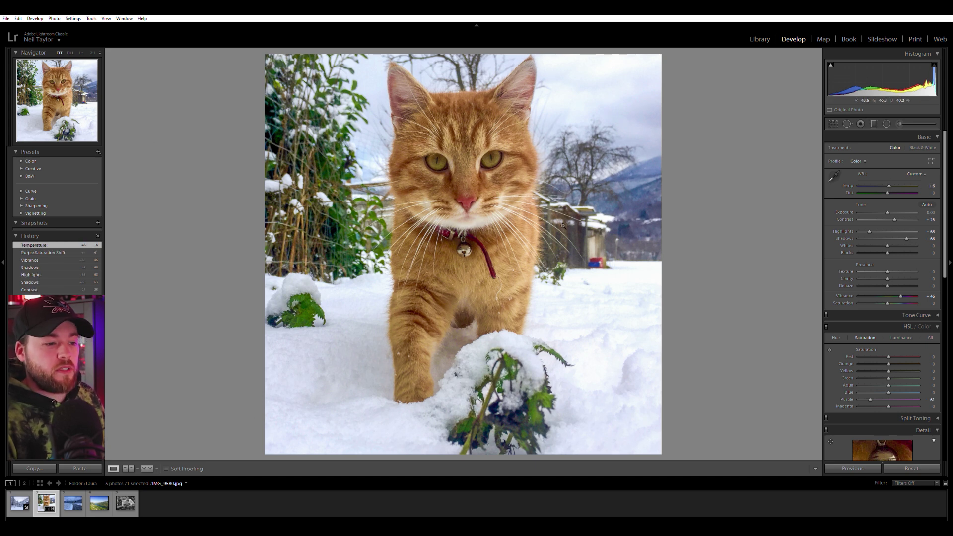
# Compare the orange cat photo before and after the edits several times, ending on the edited version
pyautogui.press('\\')
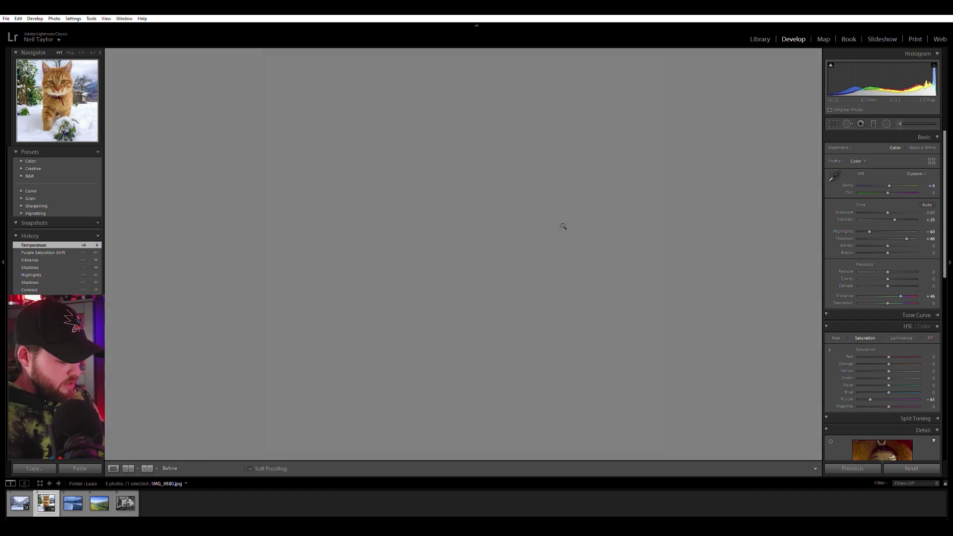
pyautogui.press('\\')
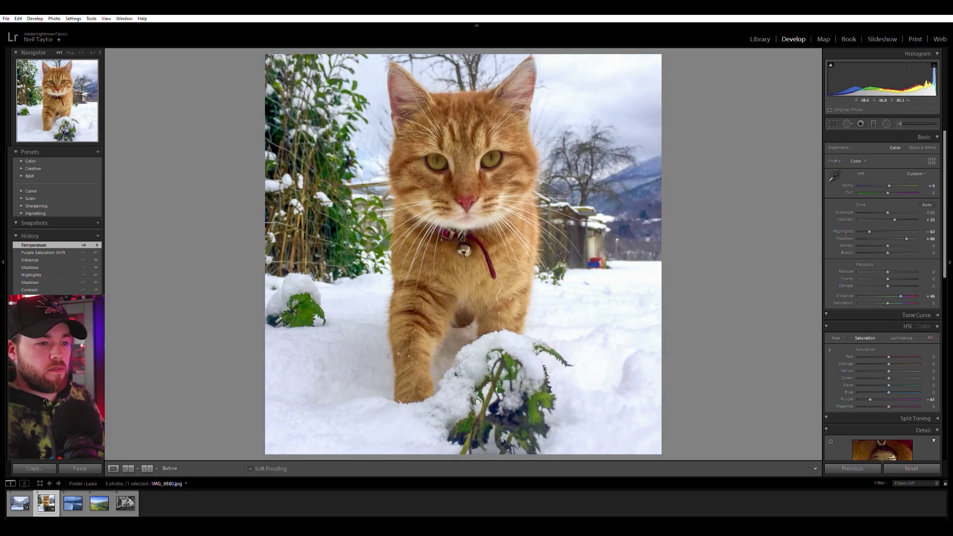
pyautogui.press('\\')
pyautogui.press('\\')
pyautogui.press('\\')
pyautogui.press('\\')
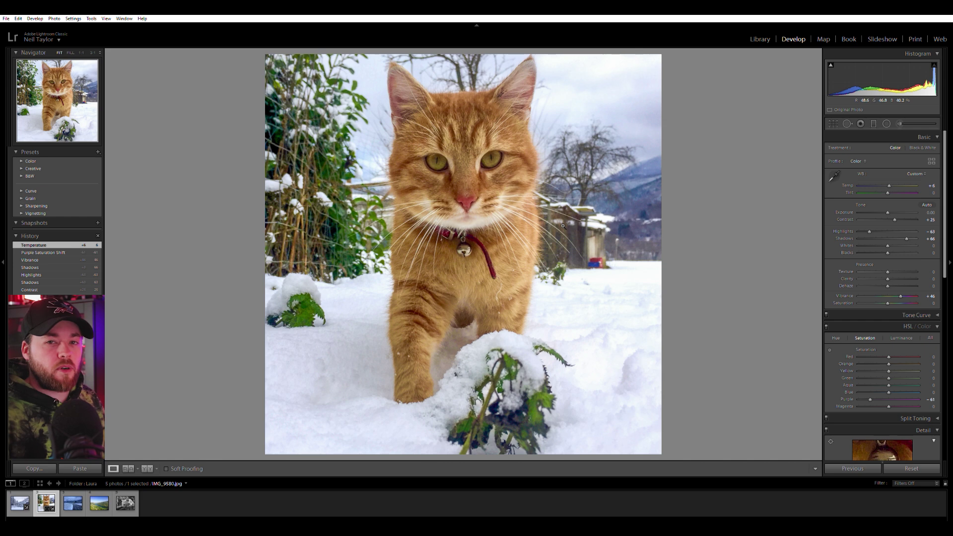
pyautogui.press('\\')
pyautogui.press('\\')
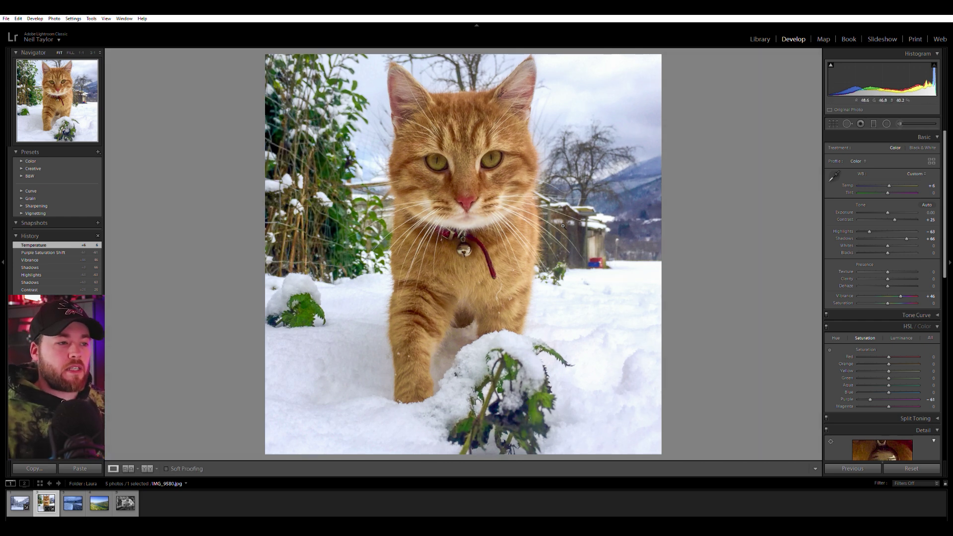
pyautogui.press('\\')
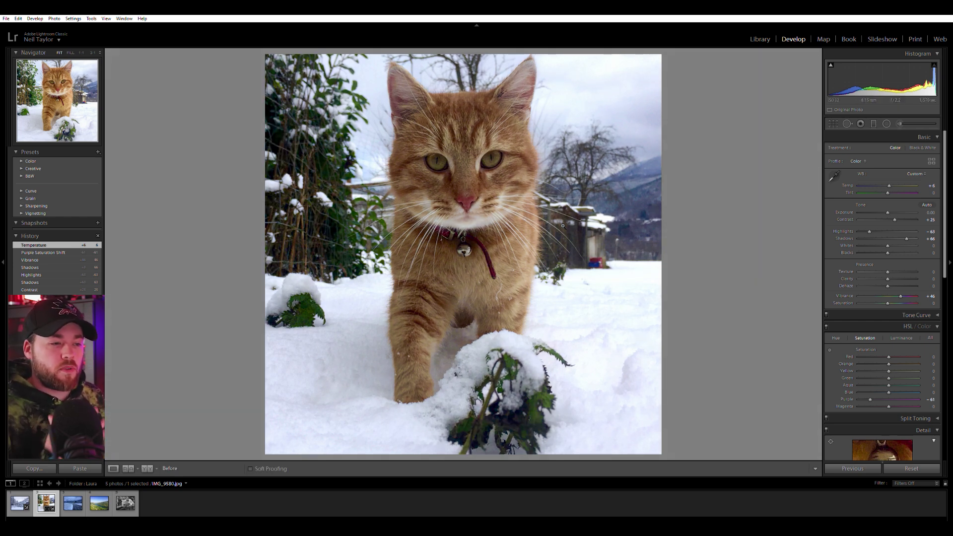
pyautogui.press('\\')
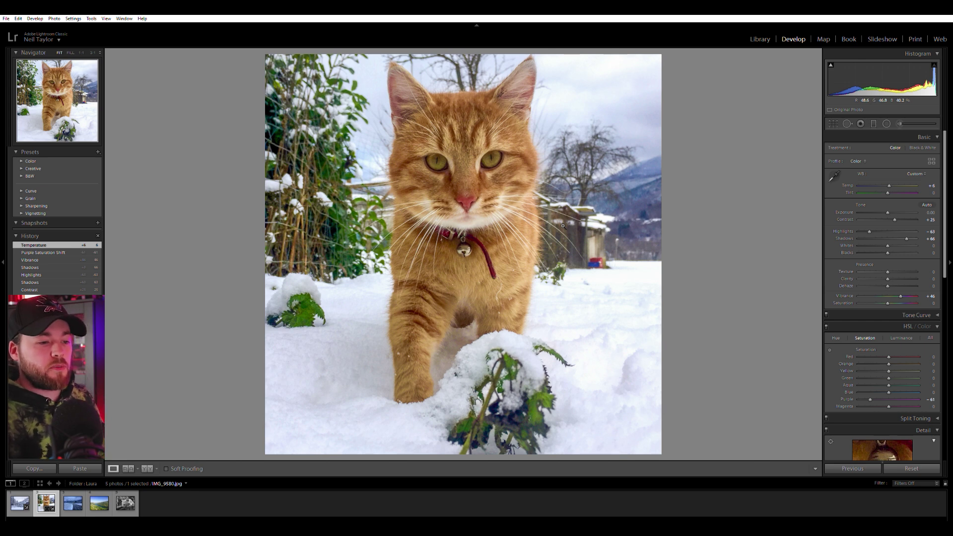
# Open the snowy road photo IMG_E7589.jpg, warm its temperature to +16 and raise its vibrance to +24
pyautogui.click(73, 503)
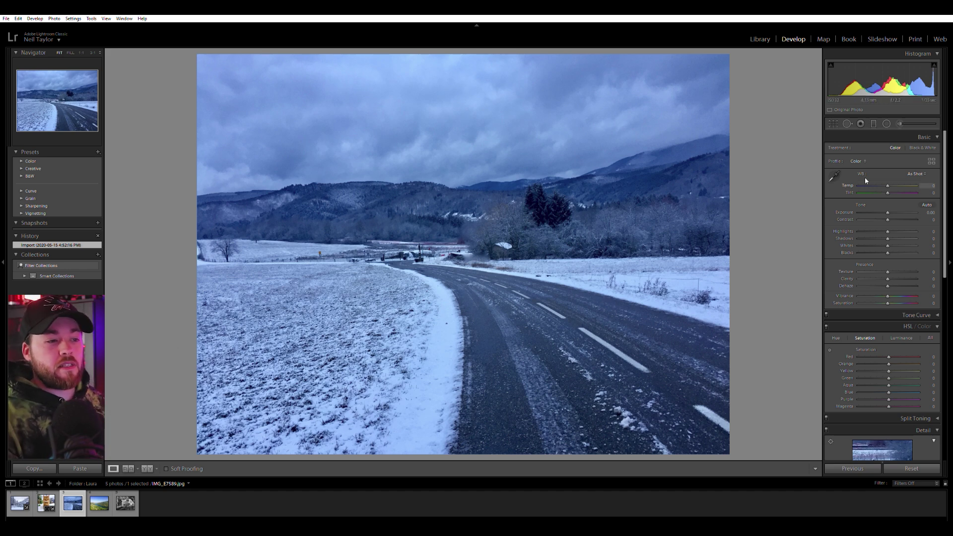
pyautogui.moveTo(888, 183); pyautogui.dragTo(892, 183)
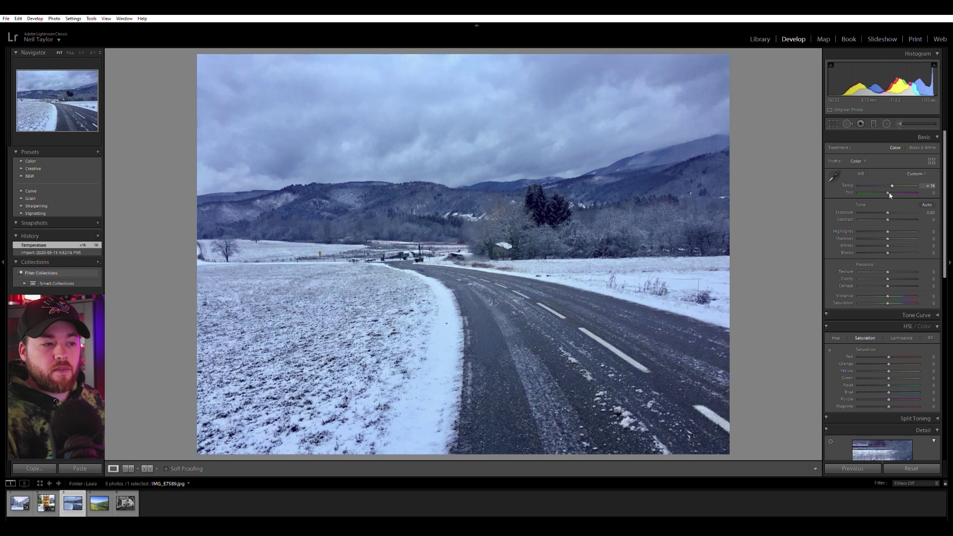
pyautogui.moveTo(889, 293); pyautogui.dragTo(895, 293)
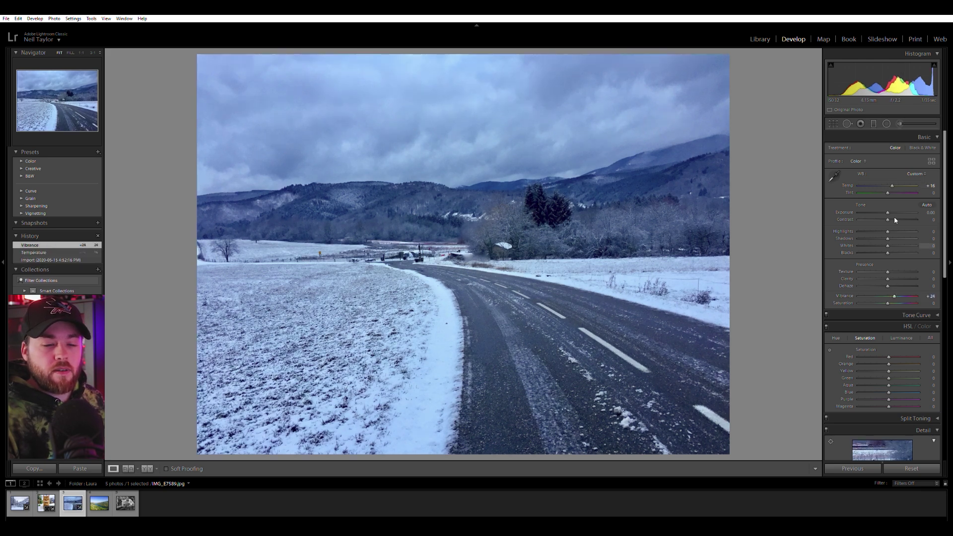
# Set the snowy road photo's exposure to +0.29, contrast to +16, highlights to -34, shadows to +33 and temperature to +38
pyautogui.moveTo(888, 212); pyautogui.dragTo(898, 236)
pyautogui.moveTo(888, 231); pyautogui.dragTo(896, 183)
pyautogui.moveTo(897, 183); pyautogui.dragTo(899, 183)
# Lower the snowy road photo's purple saturation to -63 and magenta saturation to -66, and raise its exposure to +0.36
pyautogui.scroll(-2, 871, 336)
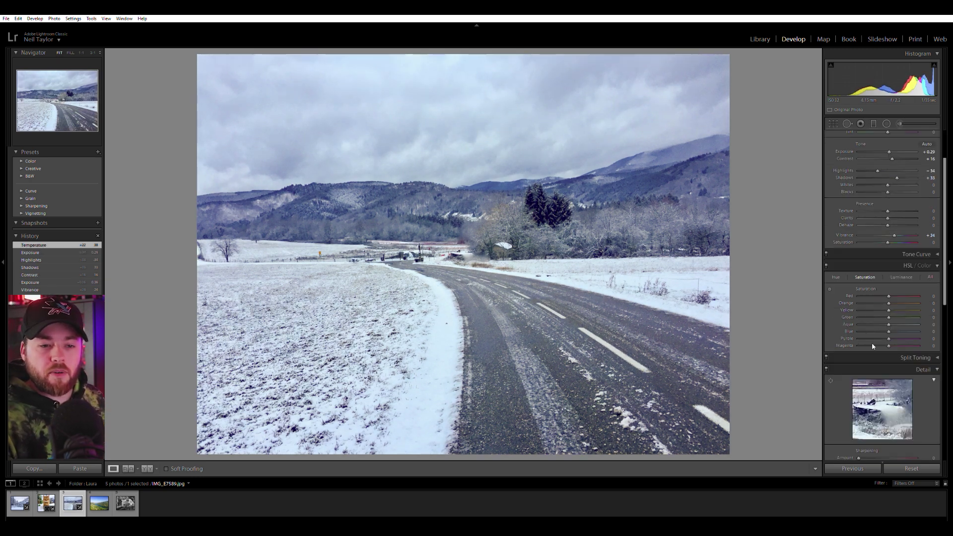
pyautogui.moveTo(871, 335); pyautogui.dragTo(870, 338)
pyautogui.scroll(2, 851, 254)
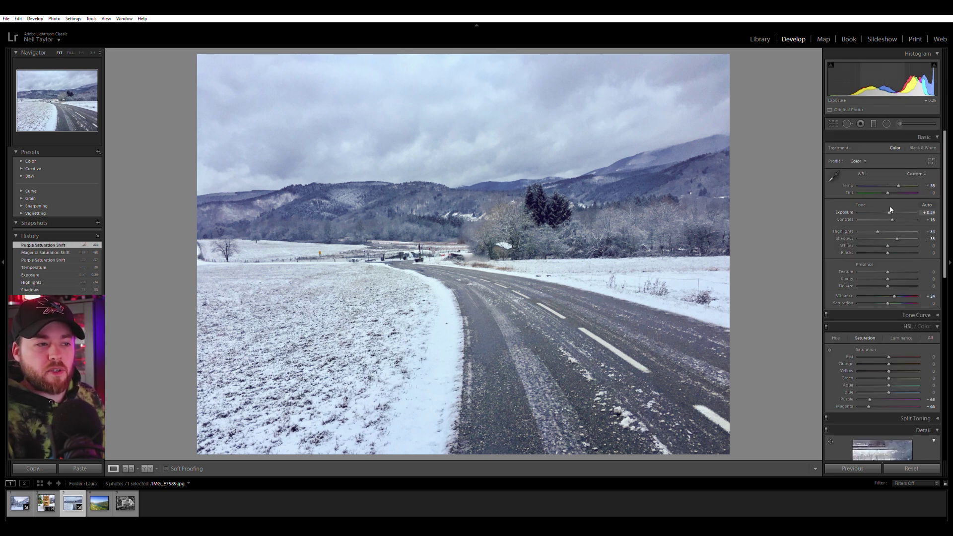
pyautogui.moveTo(891, 210); pyautogui.dragTo(889, 210)
# Add a graduated filter down over the cloudy sky to the mountains, with lowered exposure and raised contrast
pyautogui.click(874, 124)
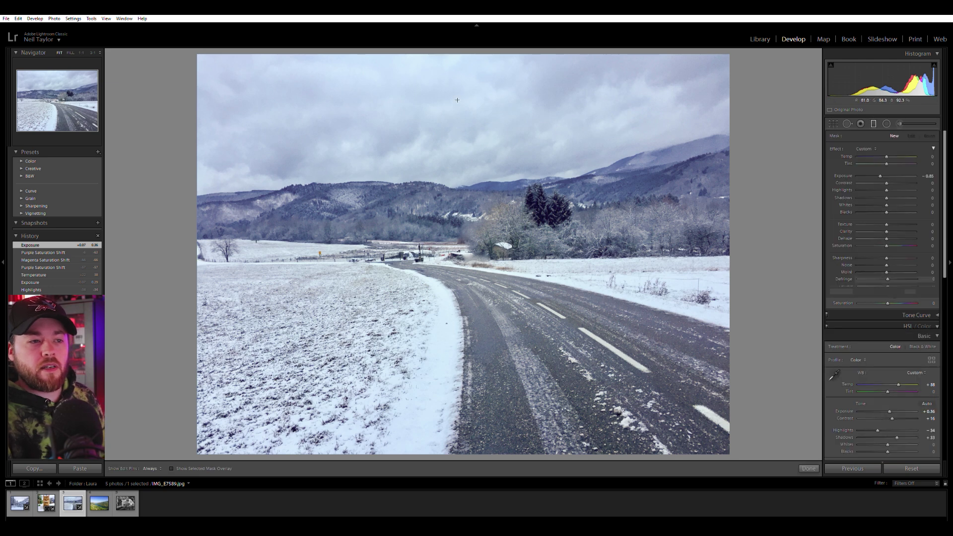
pyautogui.moveTo(437, 92); pyautogui.dragTo(450, 209)
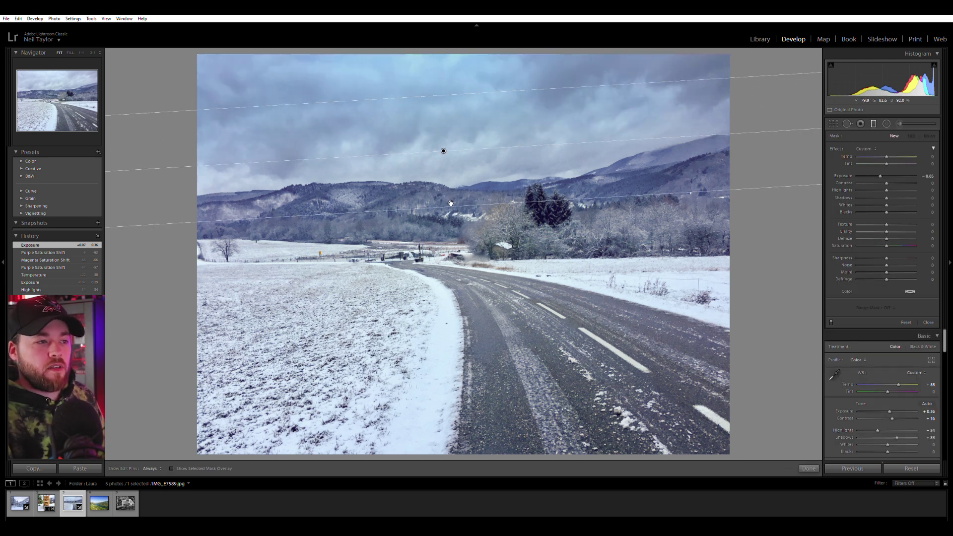
pyautogui.moveTo(898, 178); pyautogui.dragTo(878, 175)
pyautogui.moveTo(443, 150); pyautogui.dragTo(446, 160)
pyautogui.moveTo(878, 175); pyautogui.dragTo(880, 173)
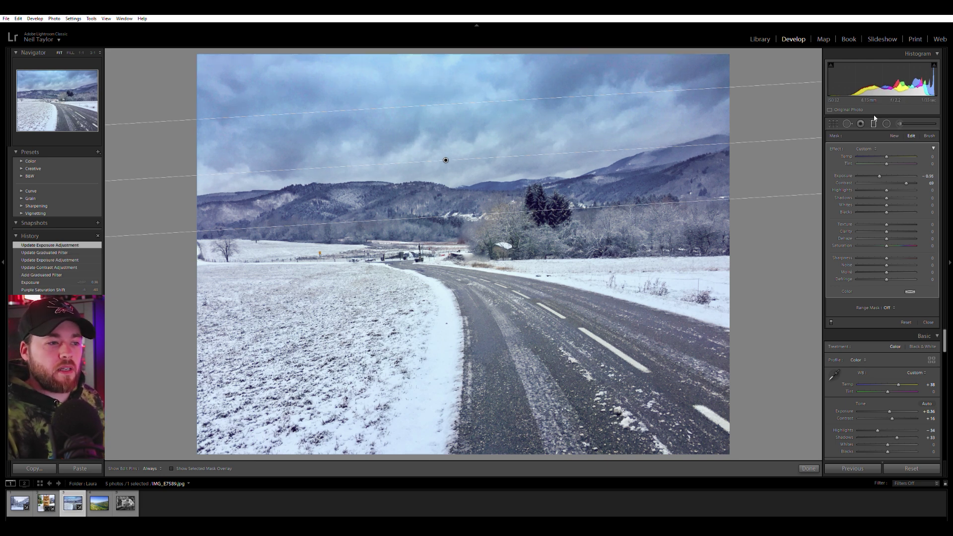
pyautogui.click(874, 123)
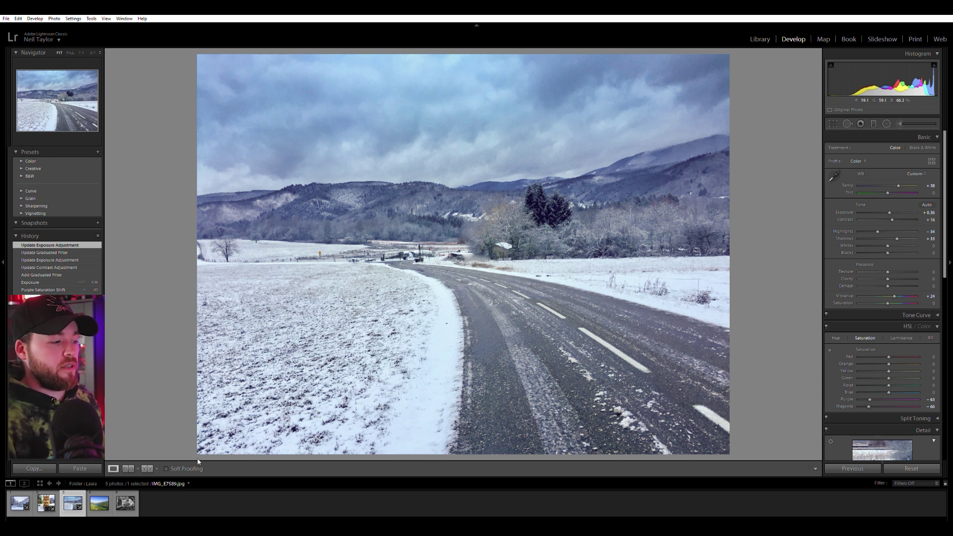
# Open the river valley photo IMG_2505.jpg and crop away the upper part of the blue sky
pyautogui.click(98, 503)
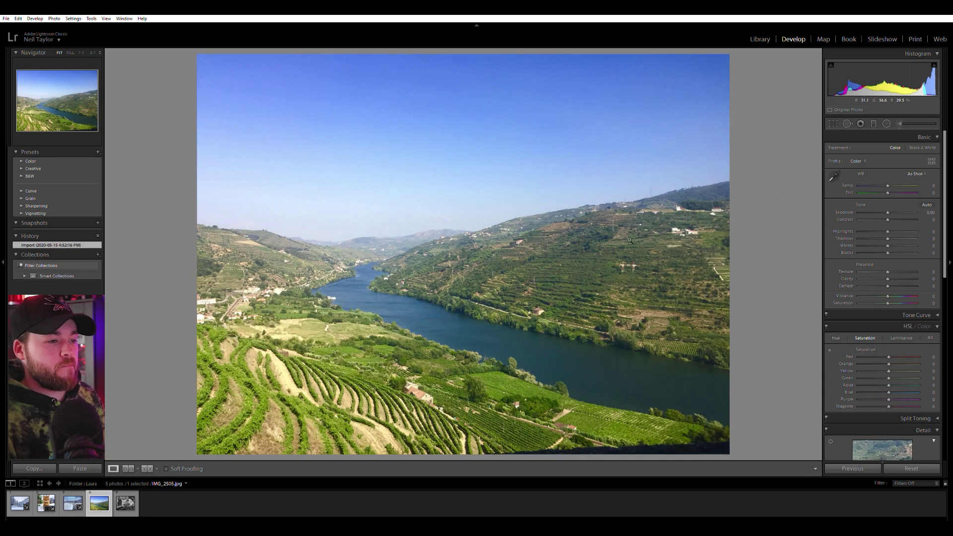
pyautogui.click(834, 124)
pyautogui.moveTo(446, 47); pyautogui.dragTo(495, 91)
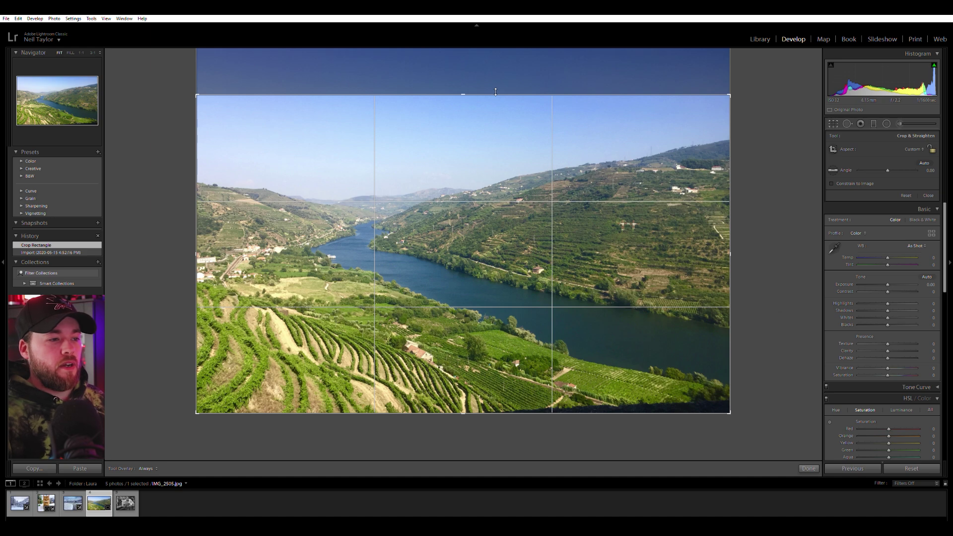
pyautogui.press('Return')
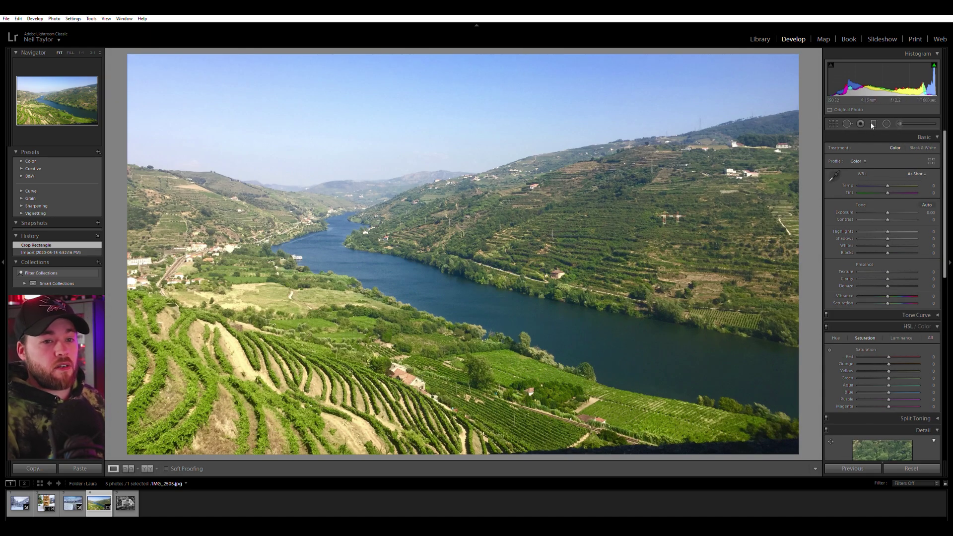
# Add a tilted graduated filter over the river valley's sky, with contrast at 100 and slightly lowered exposure
pyautogui.press('m')
pyautogui.moveTo(412, 113); pyautogui.dragTo(434, 212)
pyautogui.moveTo(887, 183)
pyautogui.mouseDown()
pyautogui.moveTo(902, 182)
pyautogui.moveTo(882, 173)
pyautogui.mouseUp()
pyautogui.moveTo(710, 118); pyautogui.dragTo(705, 92)
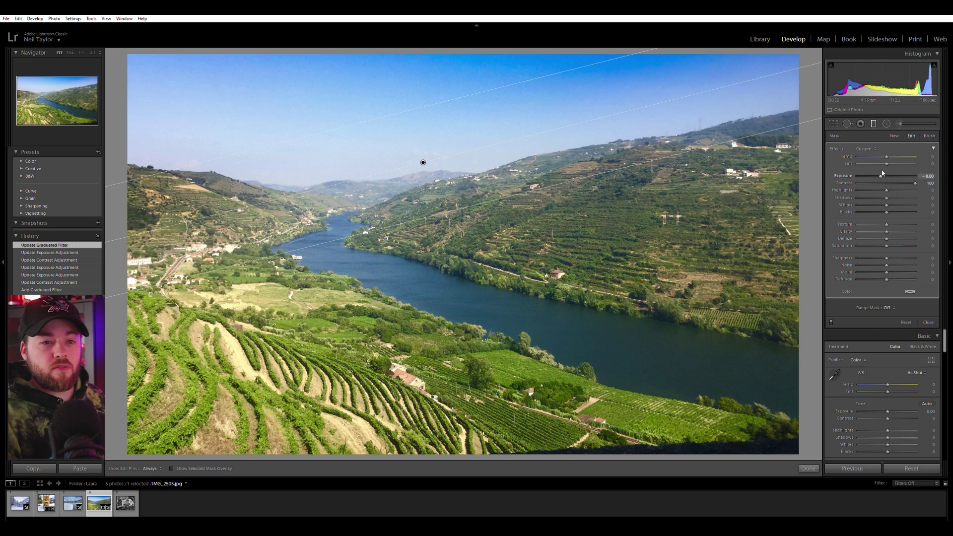
pyautogui.moveTo(881, 177); pyautogui.dragTo(883, 176)
pyautogui.press('m')
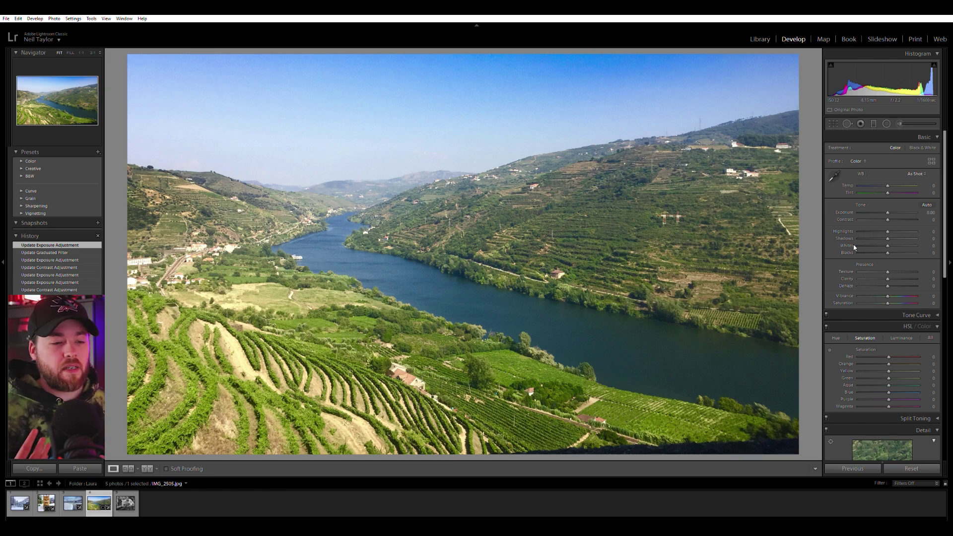
# Trim the river valley photo's lower edge to crop out the dark strip in the foreground
pyautogui.click(835, 123)
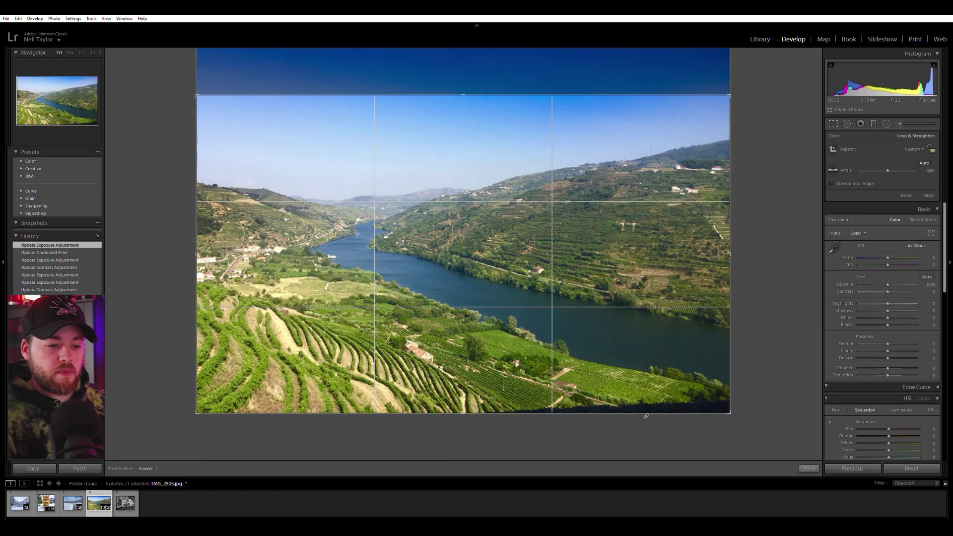
pyautogui.moveTo(535, 409); pyautogui.dragTo(543, 396)
pyautogui.press('Return')
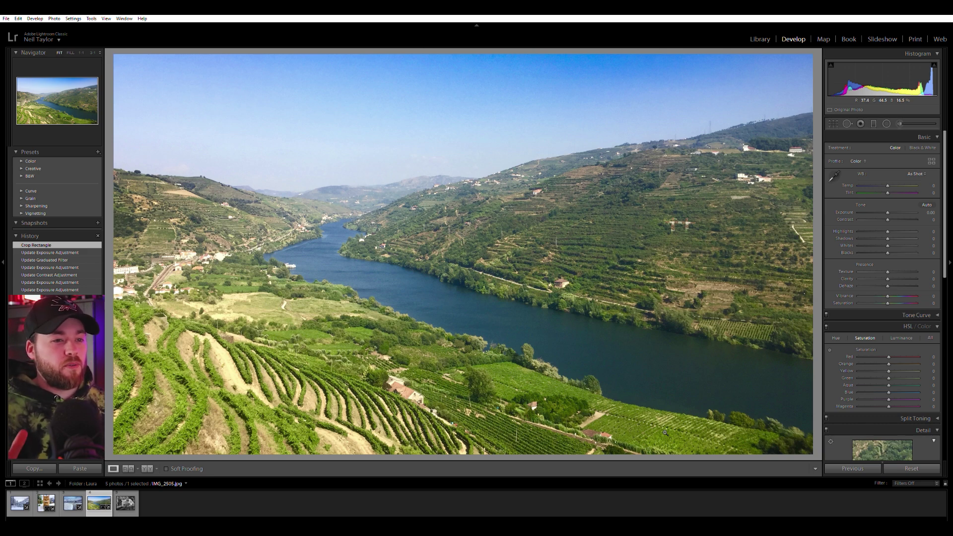
# Open the black-and-white cat photo IMG_E5052.jpg and set exposure to +0.94, contrast +43, highlights -43, shadows +47 and blacks +11
pyautogui.click(126, 503)
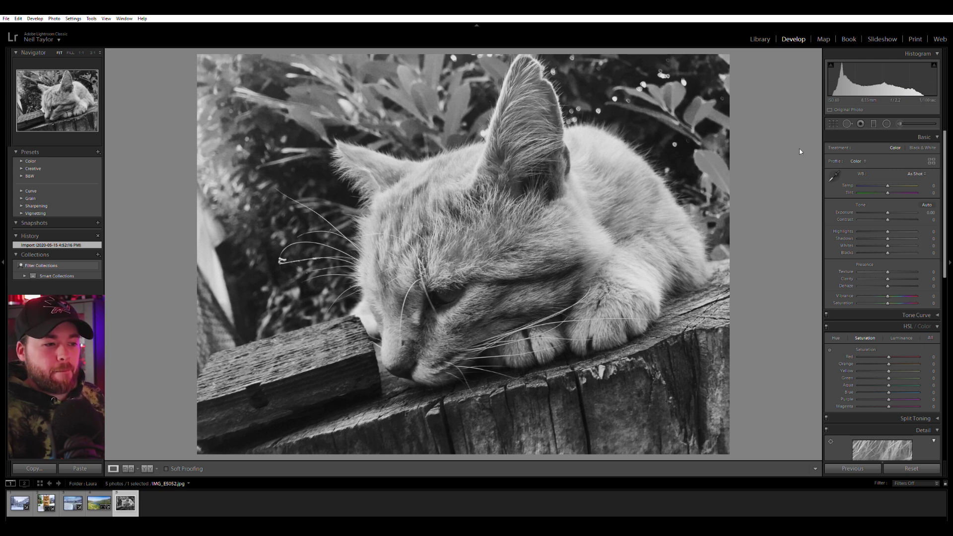
pyautogui.moveTo(889, 206); pyautogui.dragTo(902, 234)
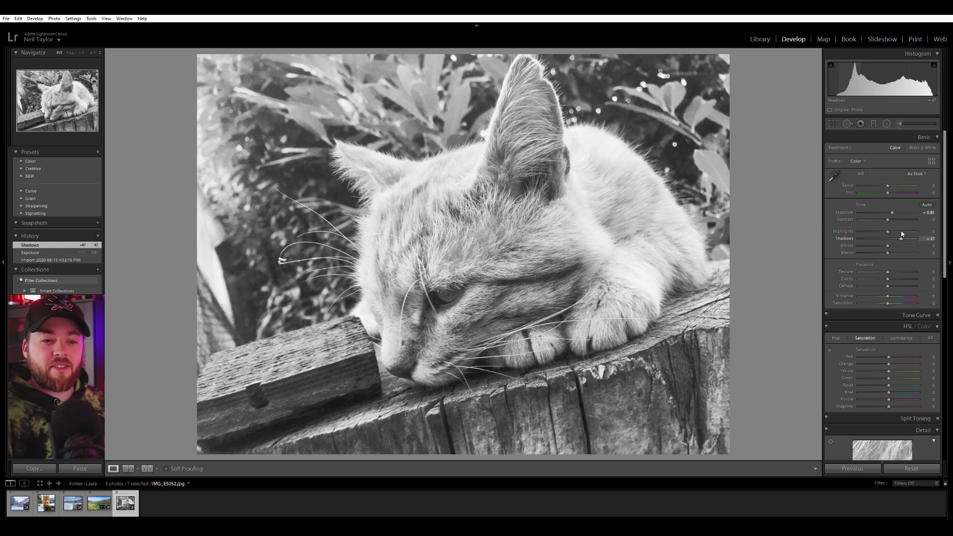
pyautogui.moveTo(881, 233); pyautogui.dragTo(890, 217)
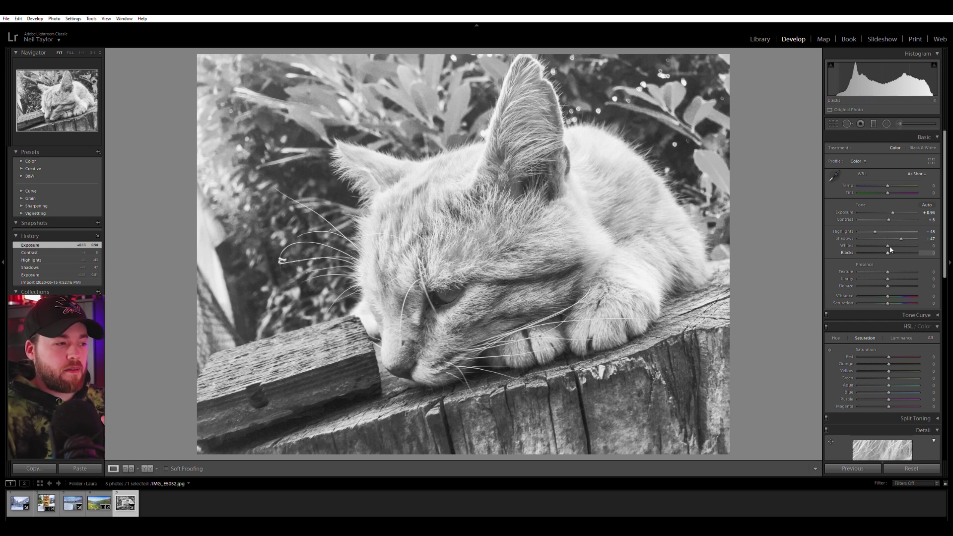
pyautogui.moveTo(890, 249); pyautogui.dragTo(901, 217)
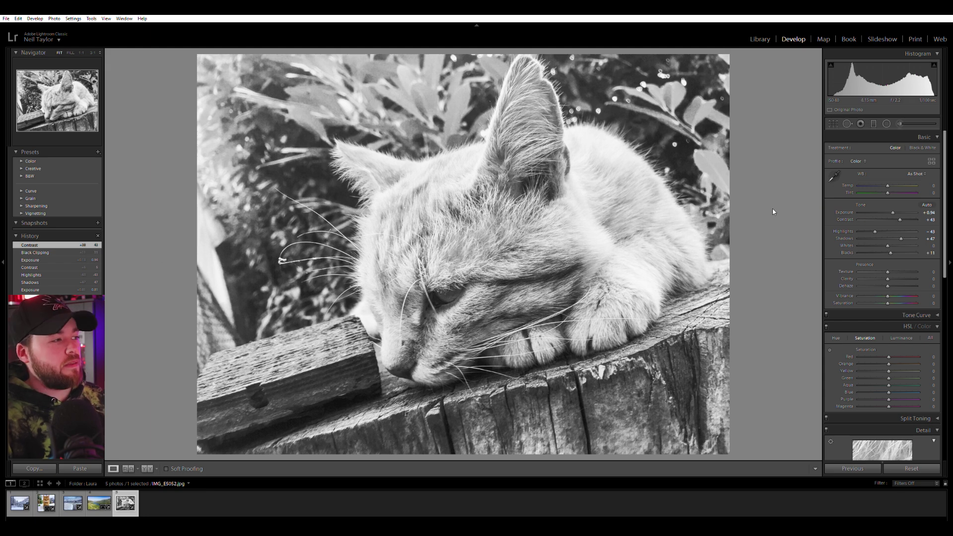
# Compare the black-and-white cat photo before and after its tonal edits, ending on the edited version
pyautogui.press('\\')
pyautogui.press('\\')
pyautogui.press('\\')
pyautogui.press('\\')
pyautogui.press('\\')
pyautogui.press('\\')
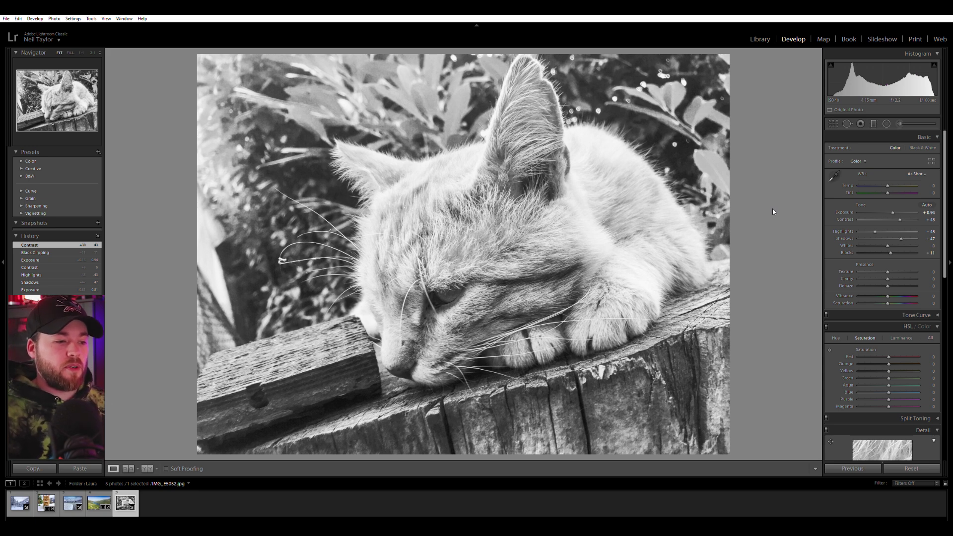